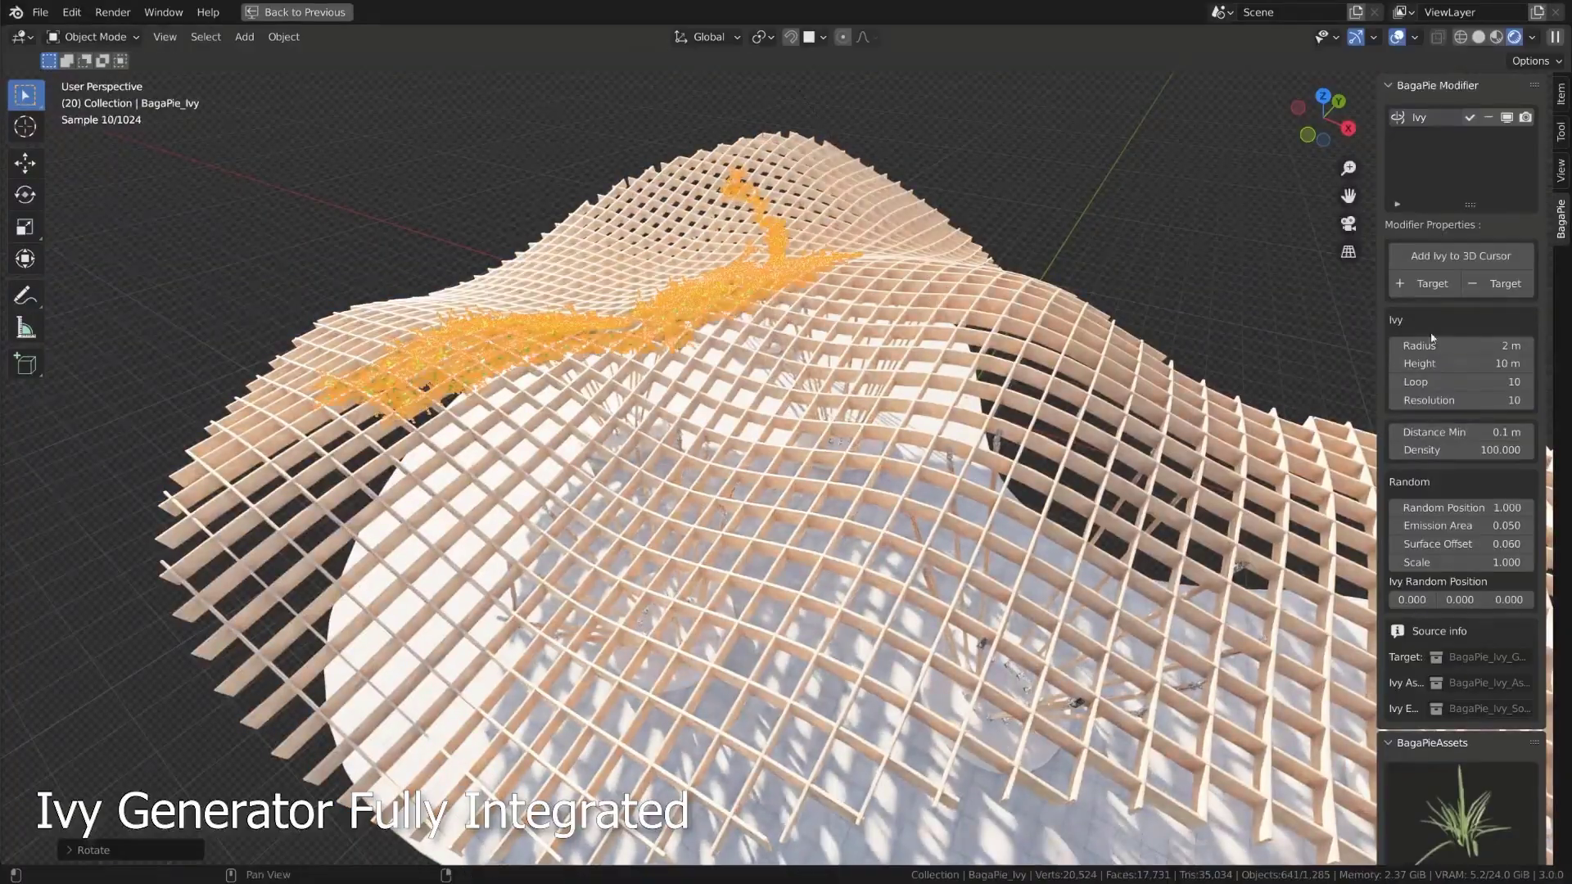
# Adjust the ivy generator's parameters, entering a value of 20 and changing the Loop amount.
pyautogui.write('20')
pyautogui.press('Return')
pyautogui.moveTo(1432, 381); pyautogui.dragTo(1492, 382)
pyautogui.click(1355, 387)
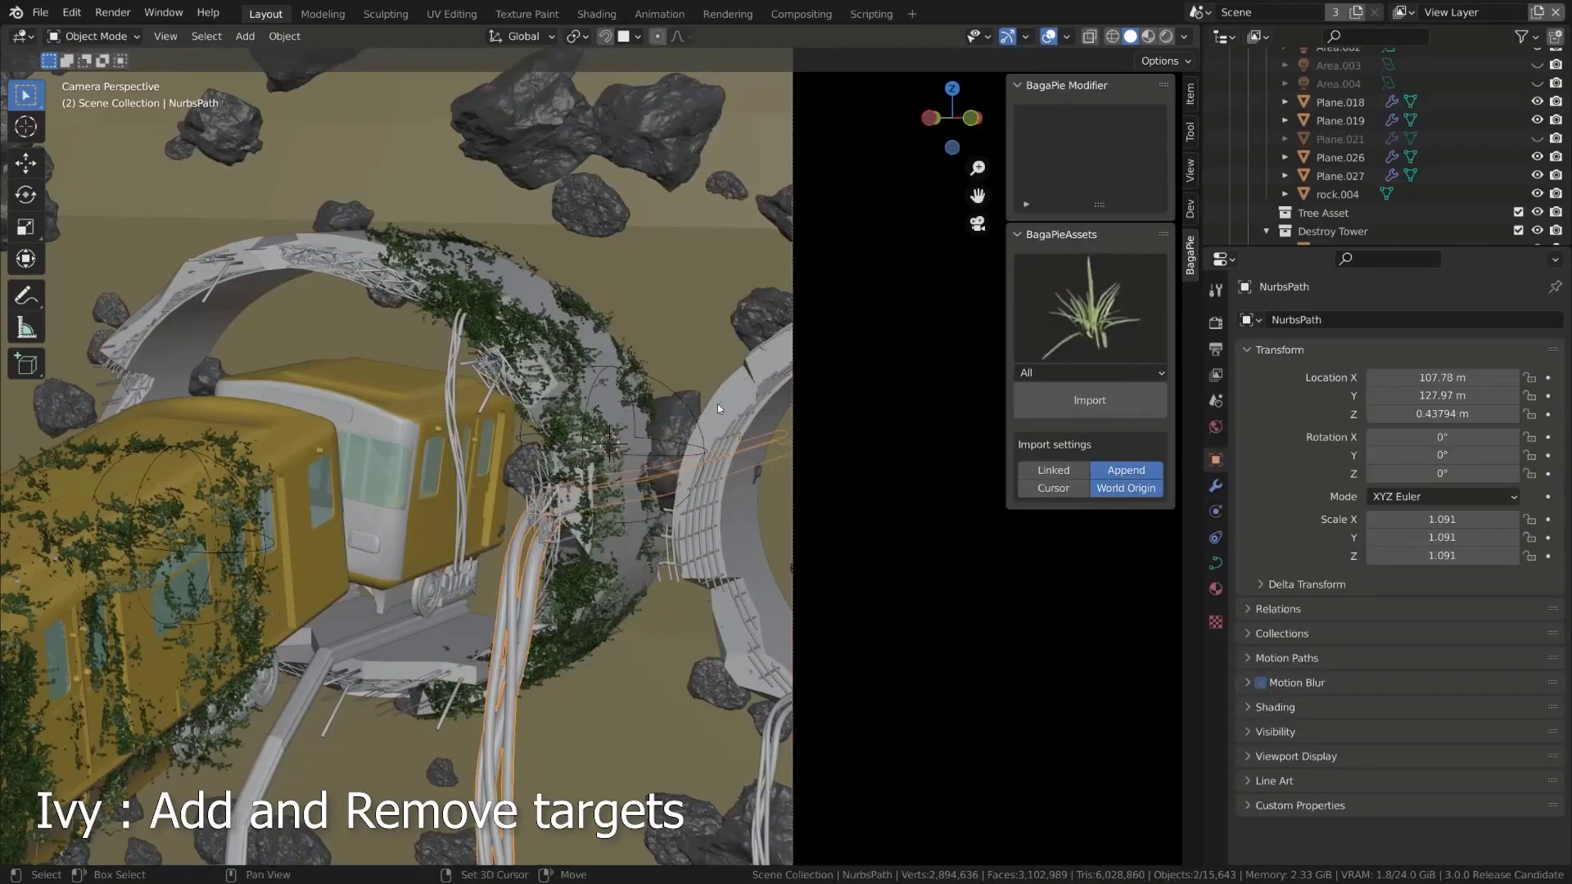
pyautogui.click(717, 404)
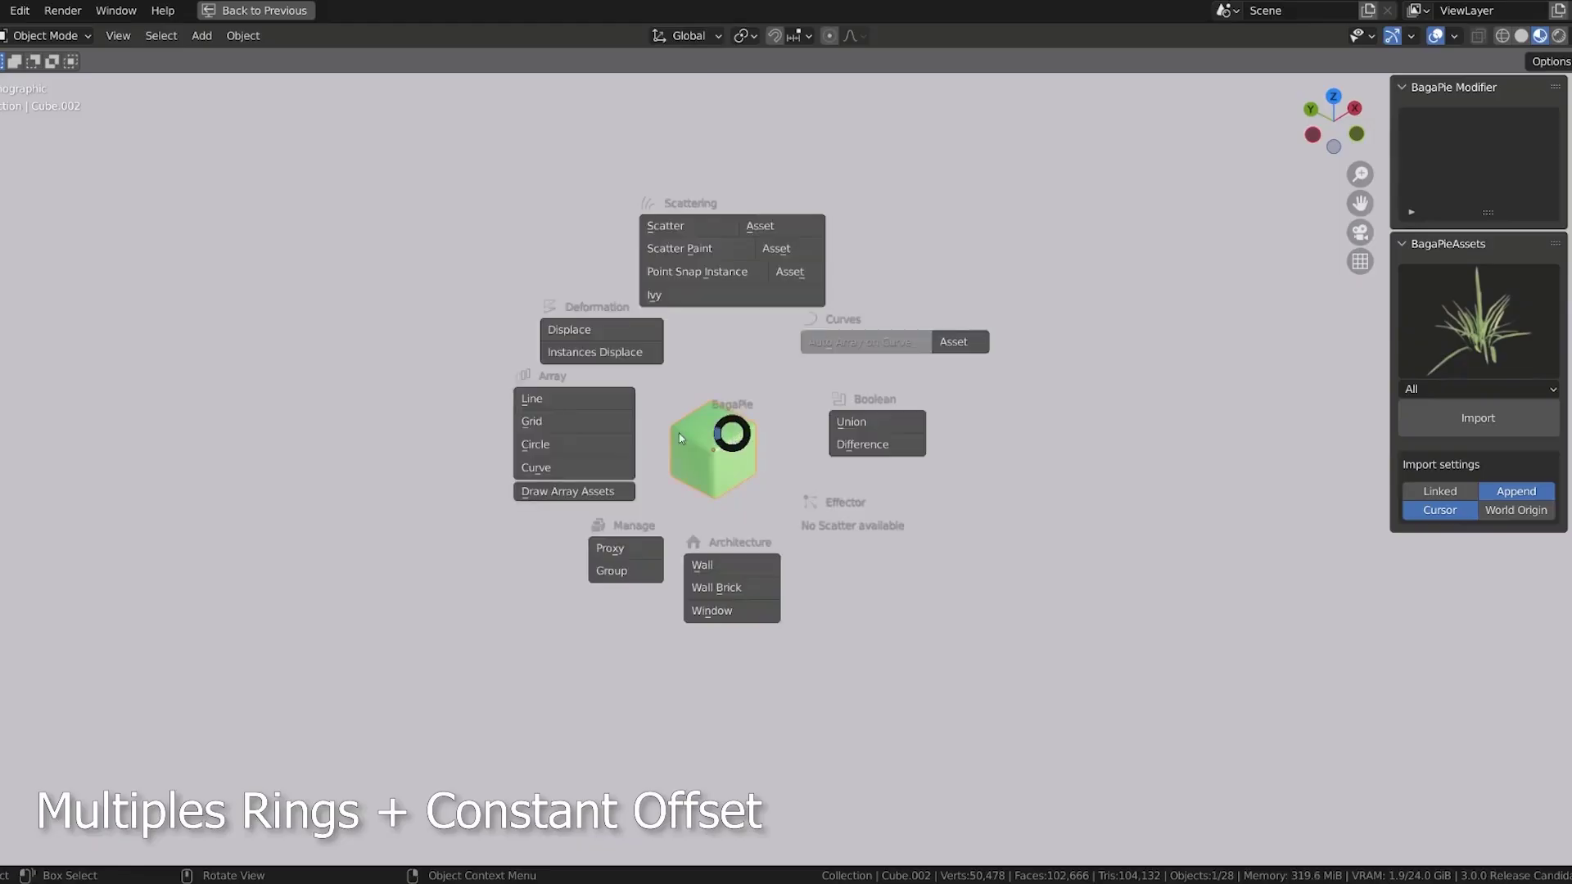
# Create a BagaPie Circle array from the green cube and adjust its array parameters.
pyautogui.click(556, 444)
pyautogui.moveTo(1474, 277); pyautogui.dragTo(1548, 257)
pyautogui.moveTo(1474, 339); pyautogui.dragTo(1445, 296)
pyautogui.moveTo(1469, 257); pyautogui.dragTo(1403, 339)
pyautogui.moveTo(1463, 358); pyautogui.dragTo(1559, 352)
pyautogui.press('j')
pyautogui.click(664, 298)
pyautogui.moveTo(1521, 293)
pyautogui.mouseDown()
pyautogui.moveTo(1557, 293)
pyautogui.moveTo(1473, 293)
pyautogui.moveTo(1523, 311)
pyautogui.mouseUp()
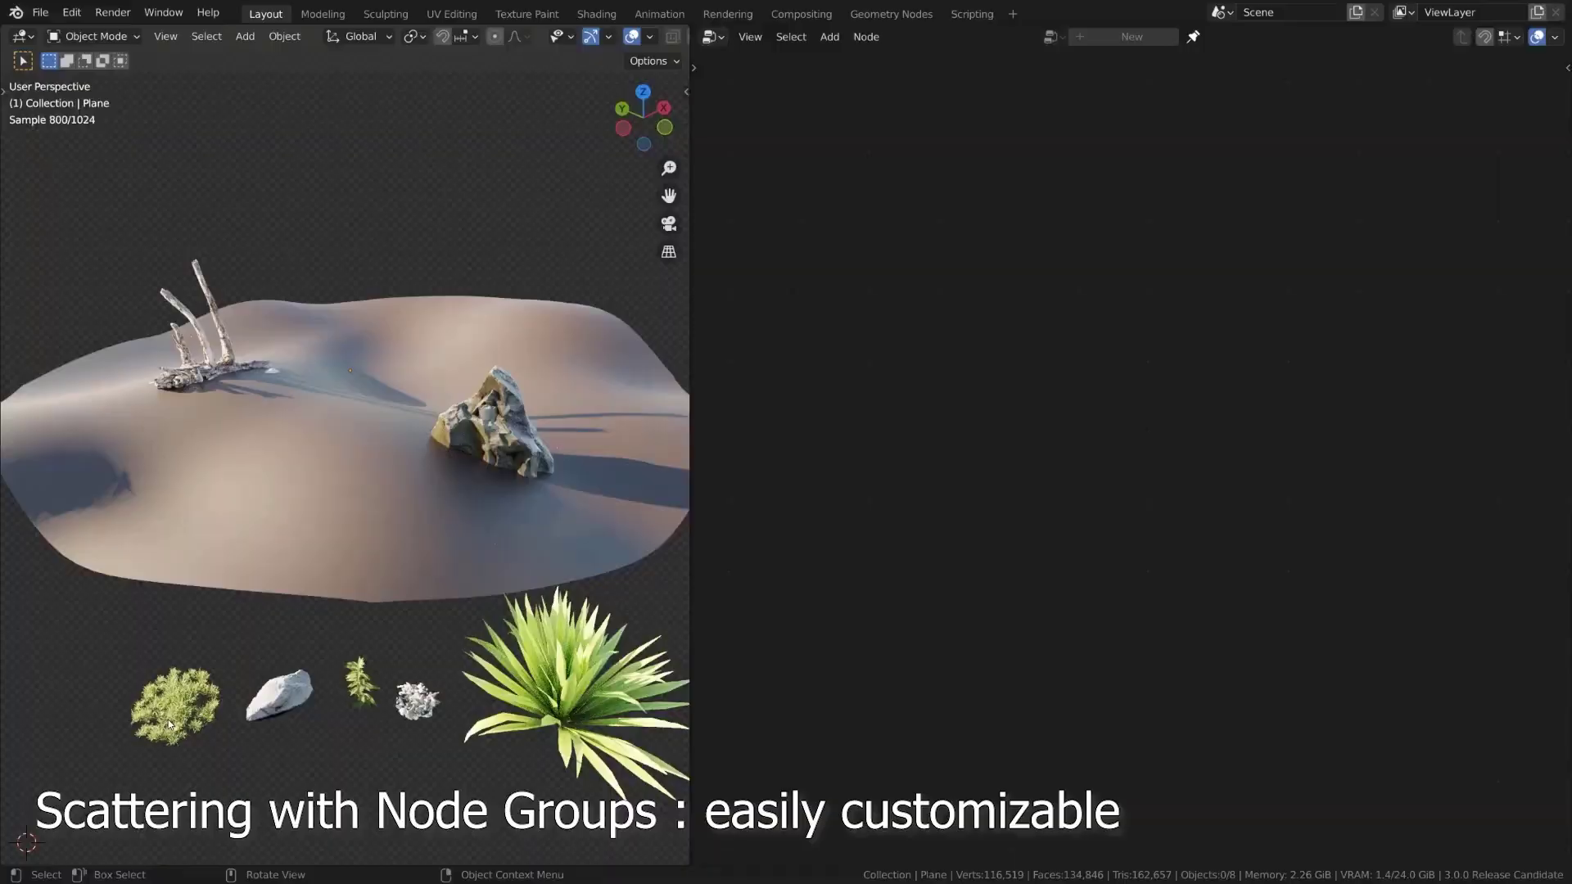
# Select the bush together with the sand terrain and bring up the BagaPie Scatter options.
pyautogui.click(169, 723)
pyautogui.press('j')
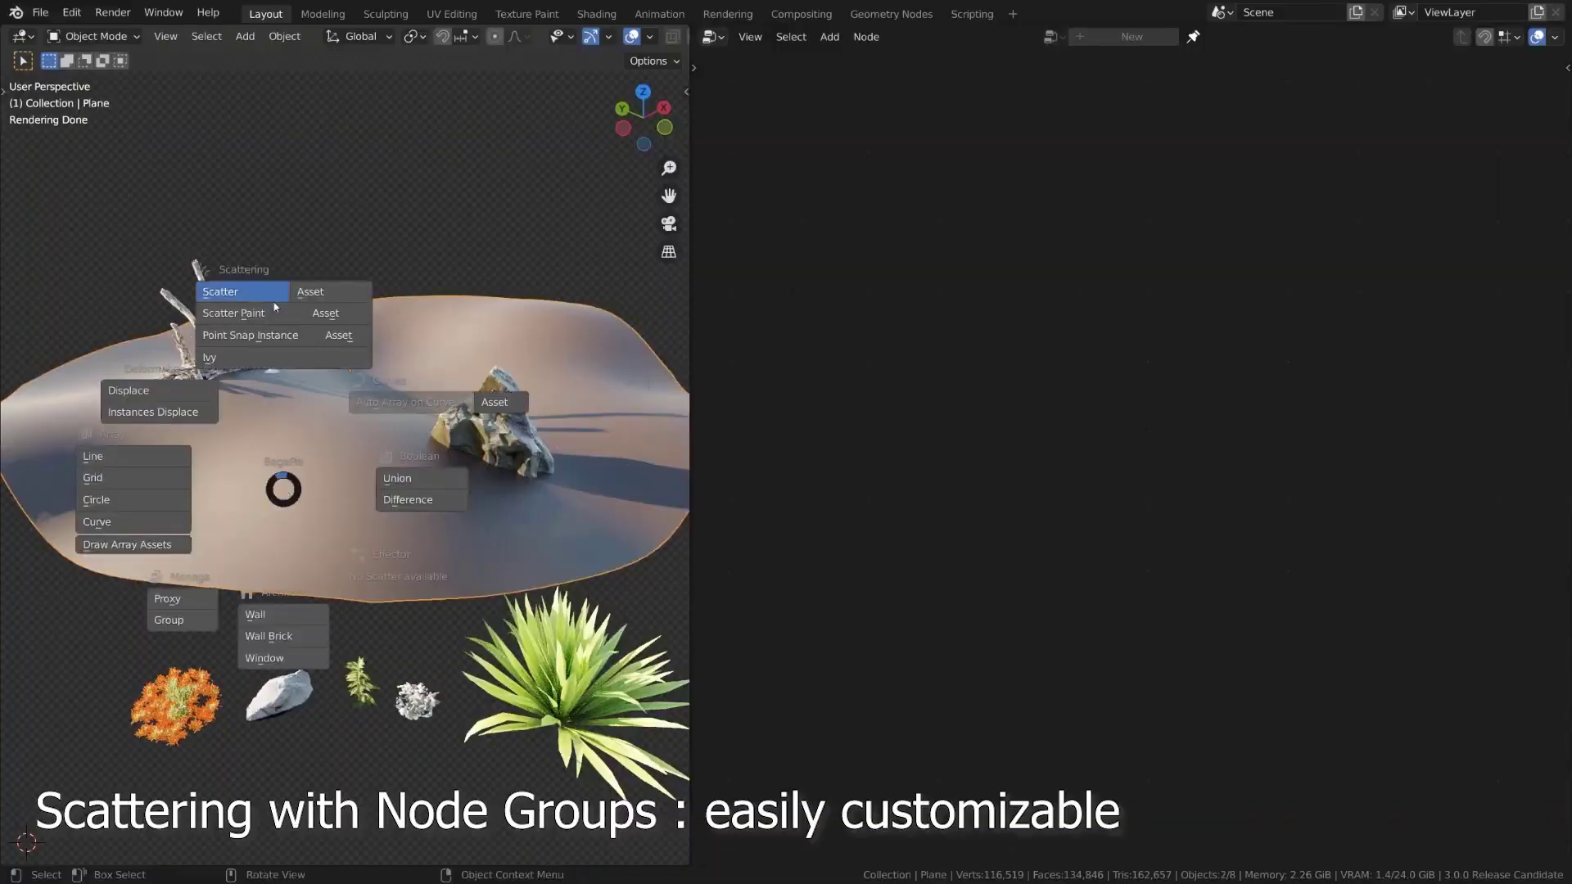
# Switch to the BagaPie Assets product page and review its feature list and quick import instructions.
pyautogui.hotkey('ctrl', 'Tab')
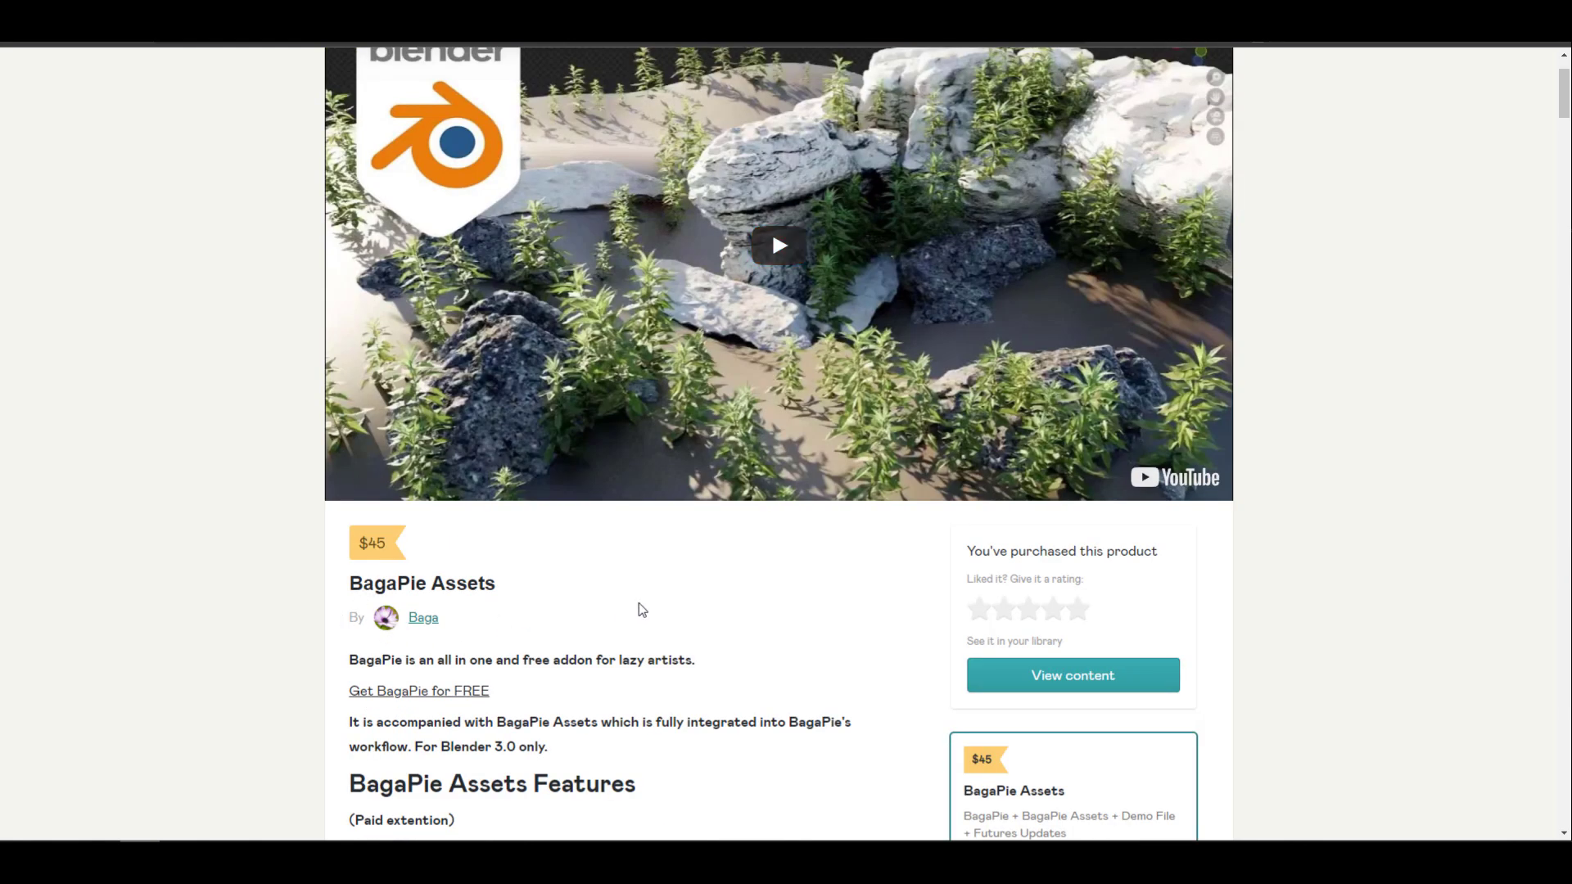
pyautogui.scroll(-6, 640, 609)
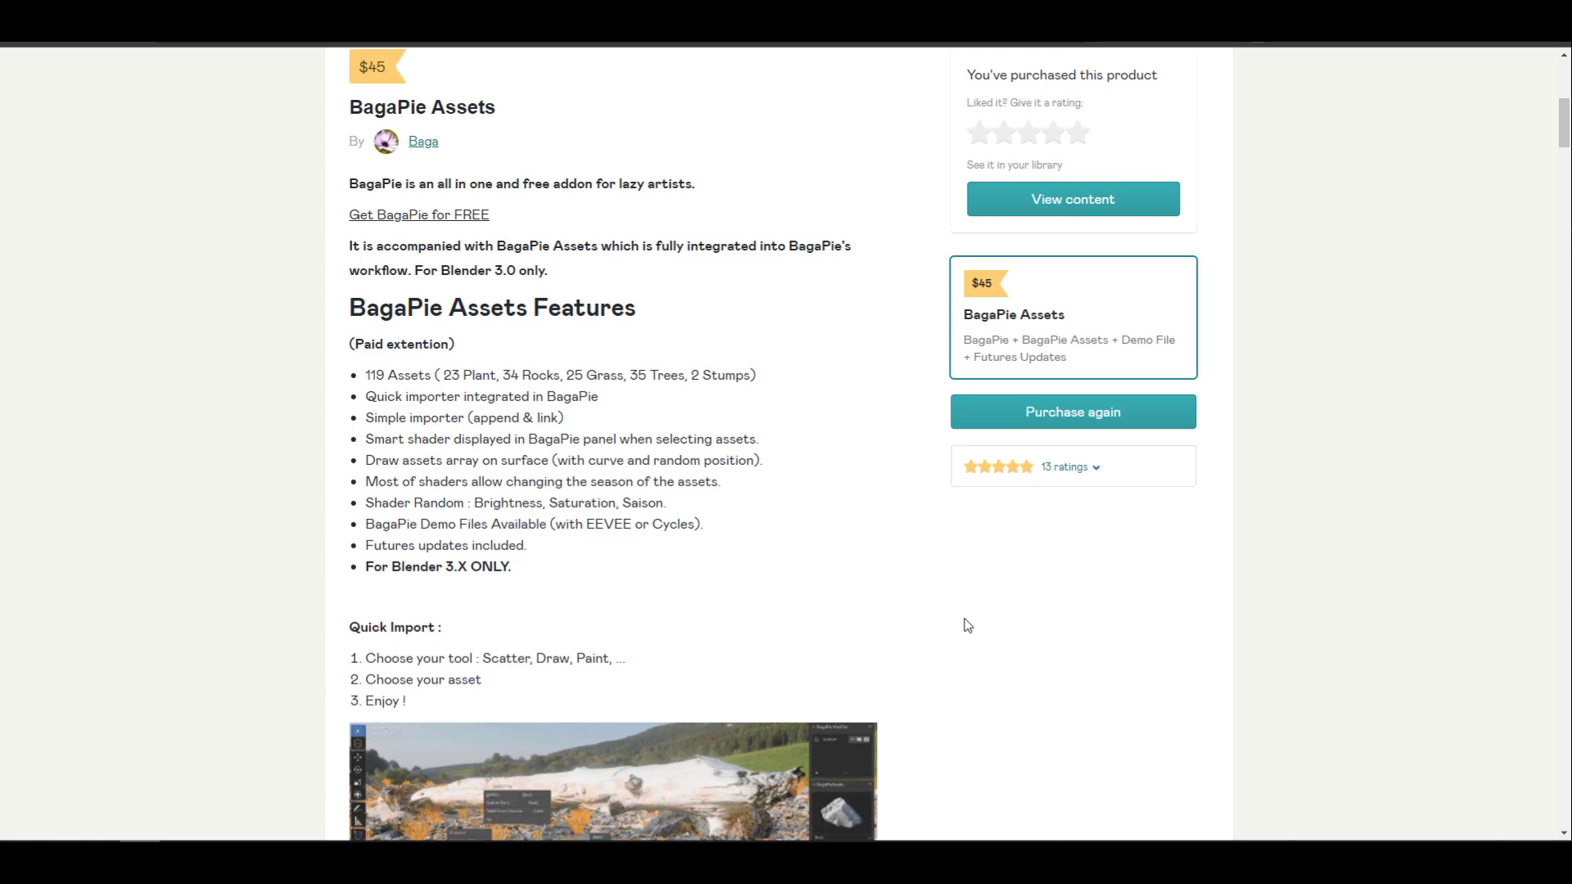
pyautogui.scroll(-4, 968, 626)
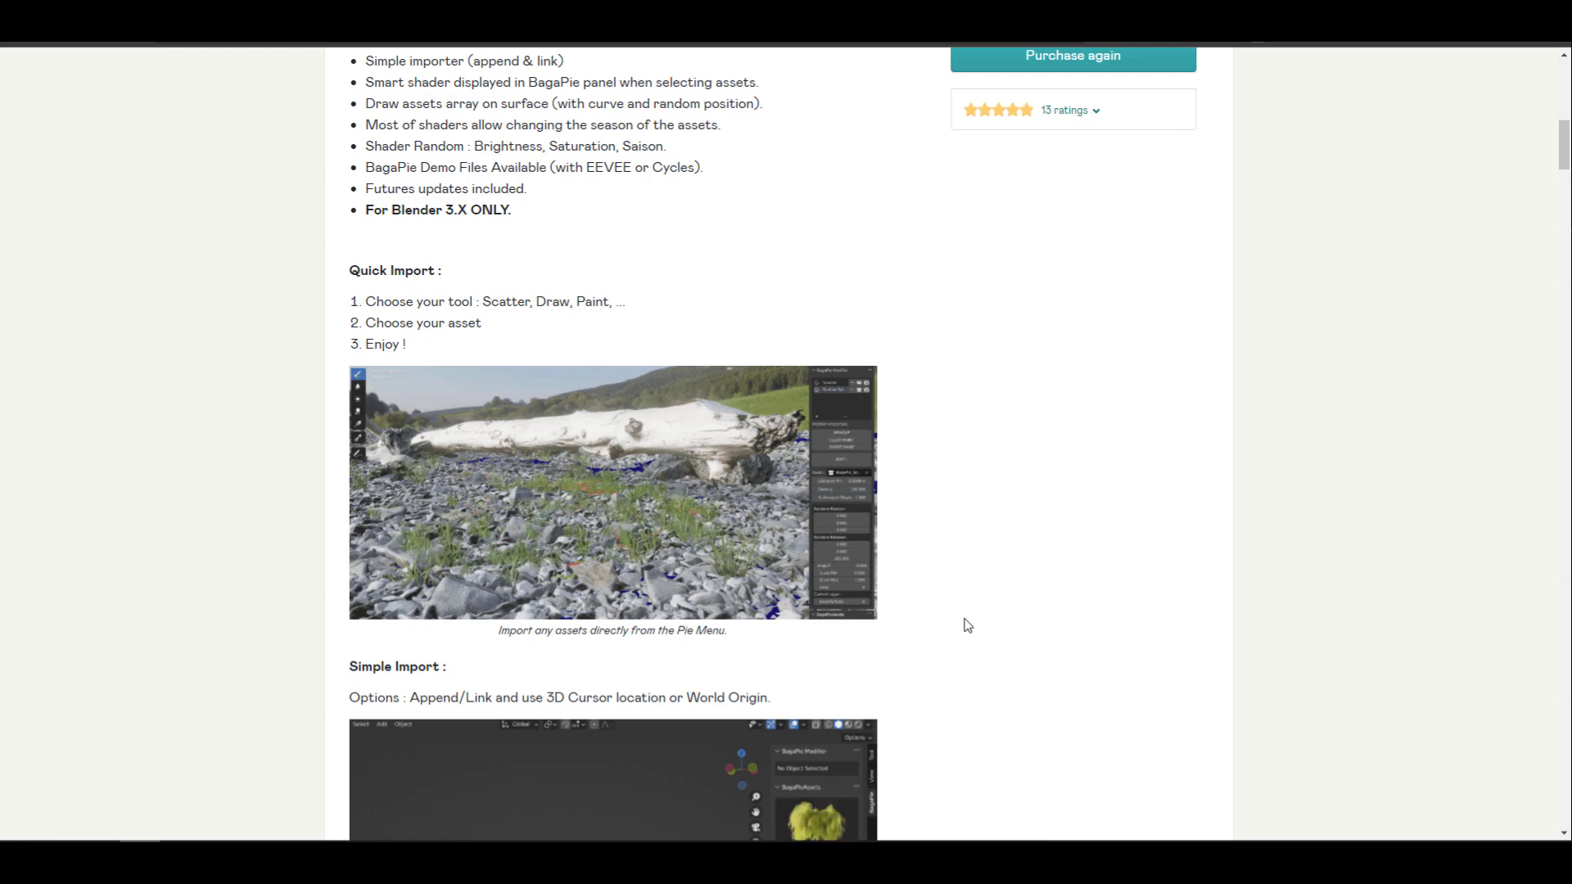
pyautogui.scroll(3, 967, 626)
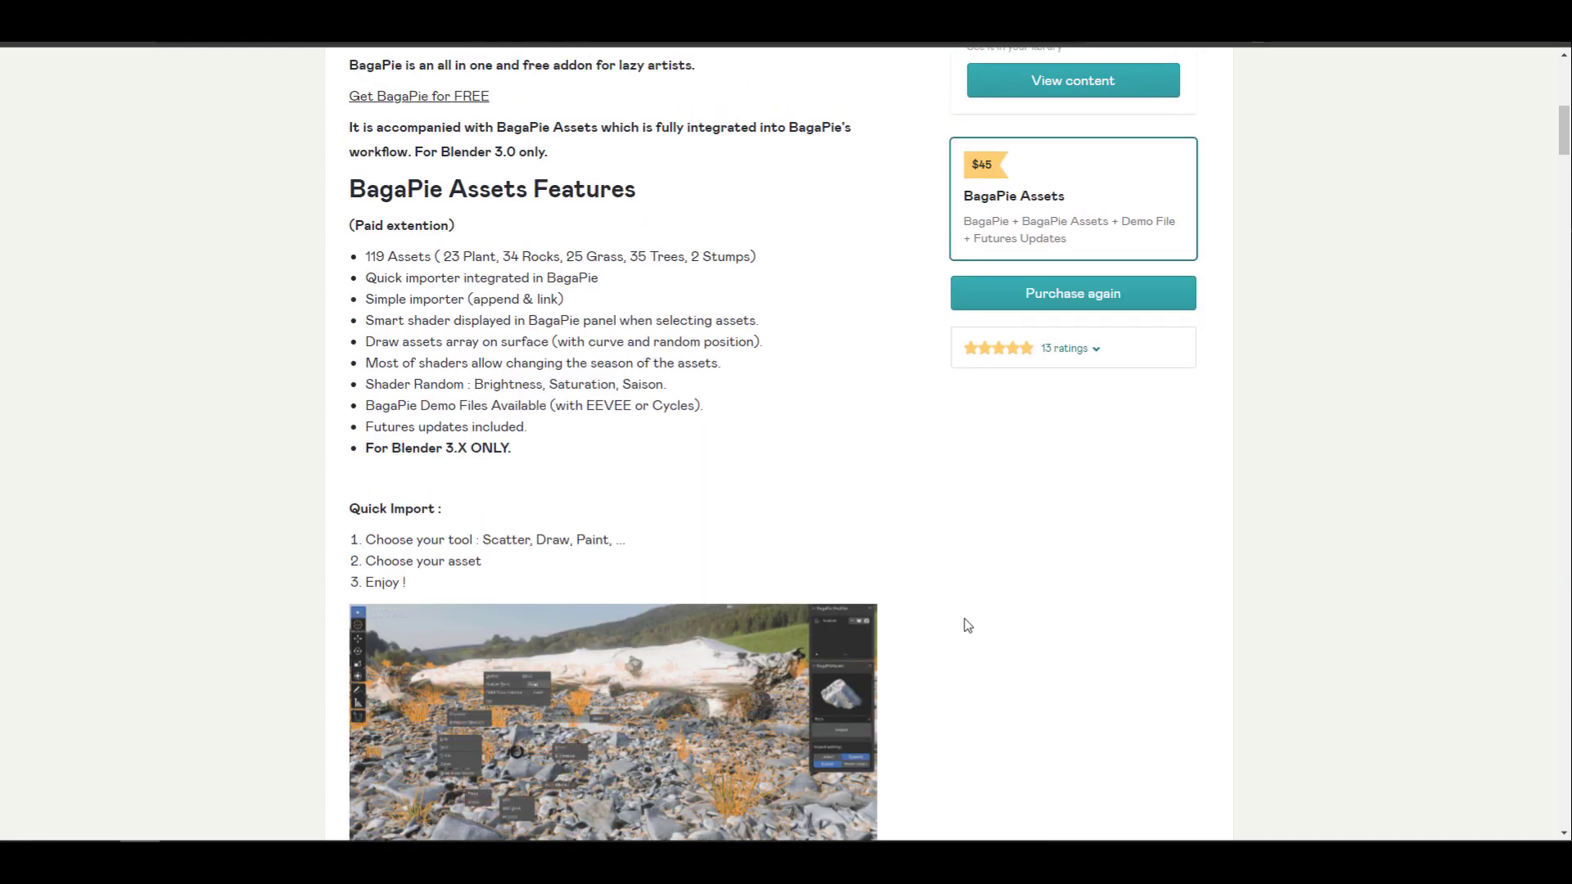
pyautogui.scroll(4, 967, 625)
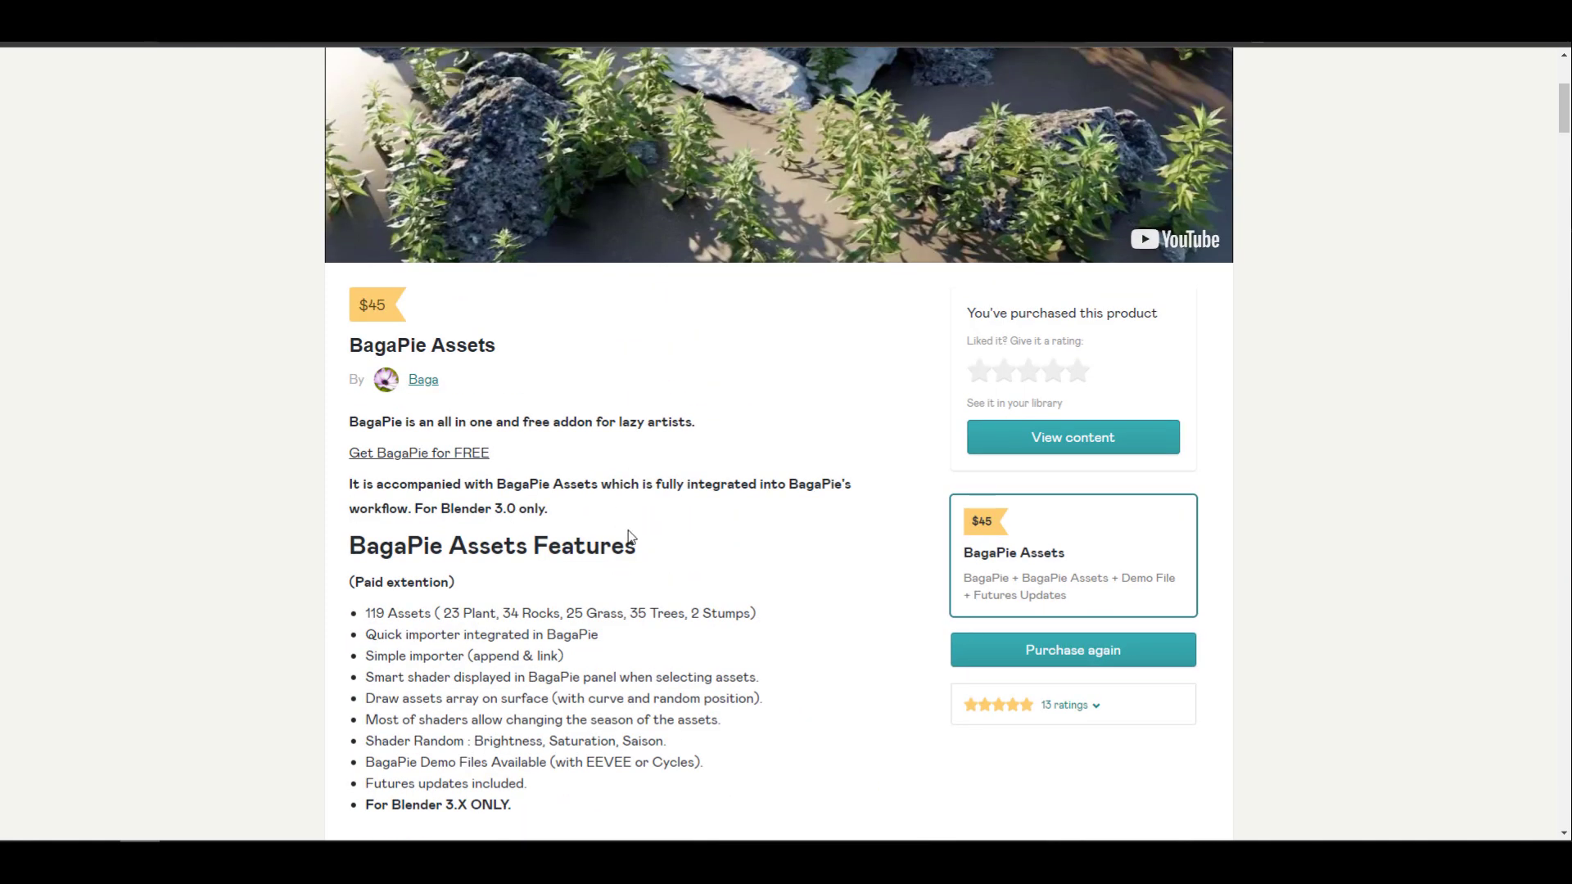
pyautogui.click(491, 16)
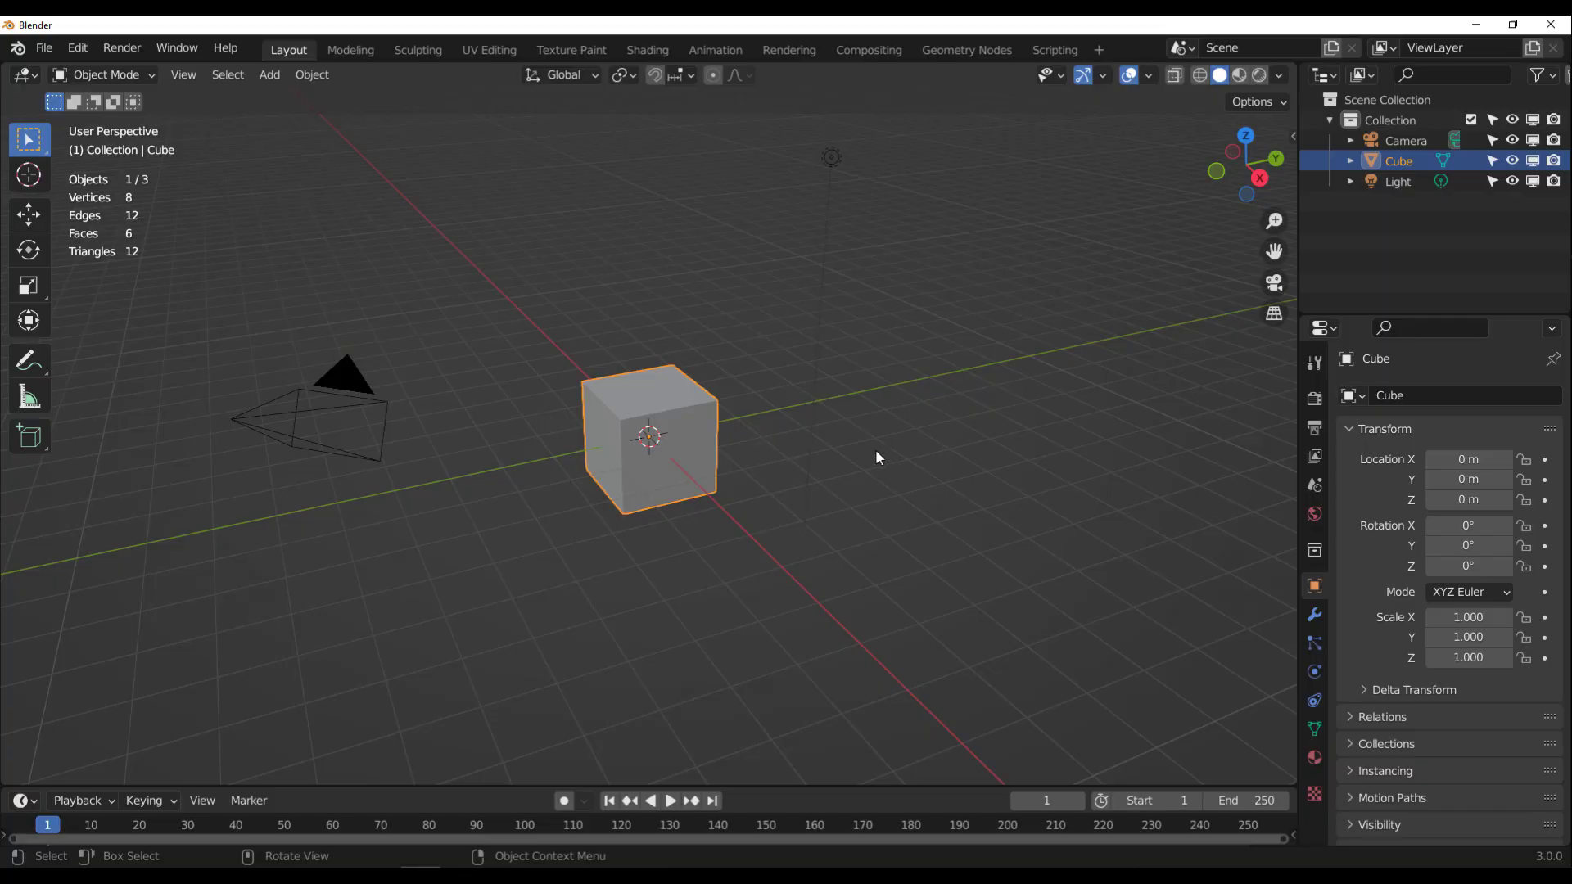
# Switch to Blender and start a BagaPie Boolean Difference on the default cube.
pyautogui.moveTo(876, 449); pyautogui.dragTo(842, 444, button='middle')
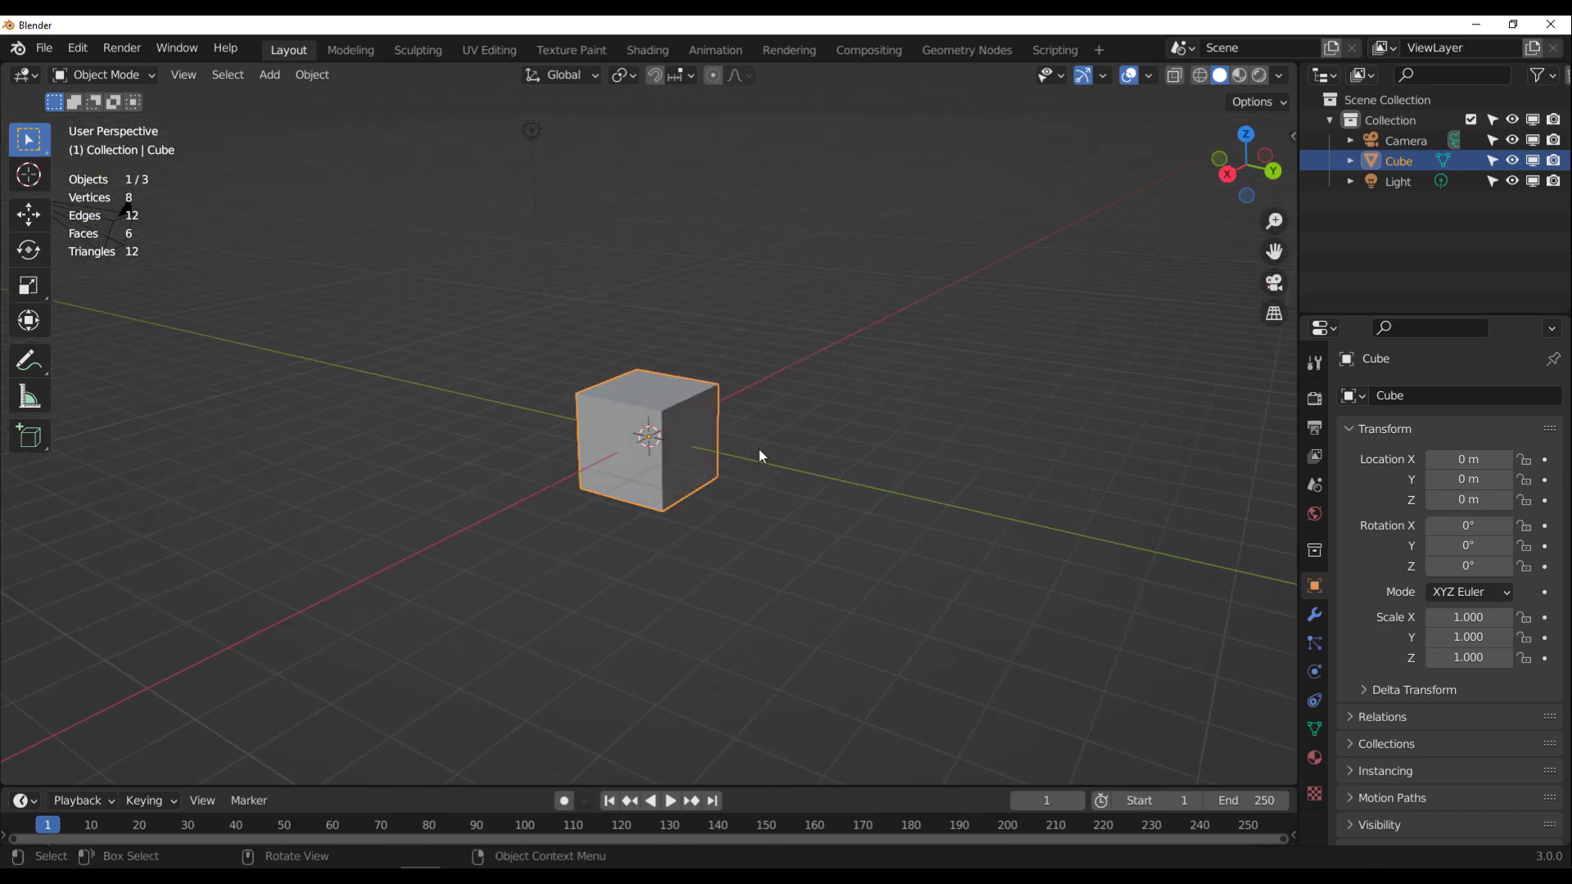
pyautogui.click(78, 47)
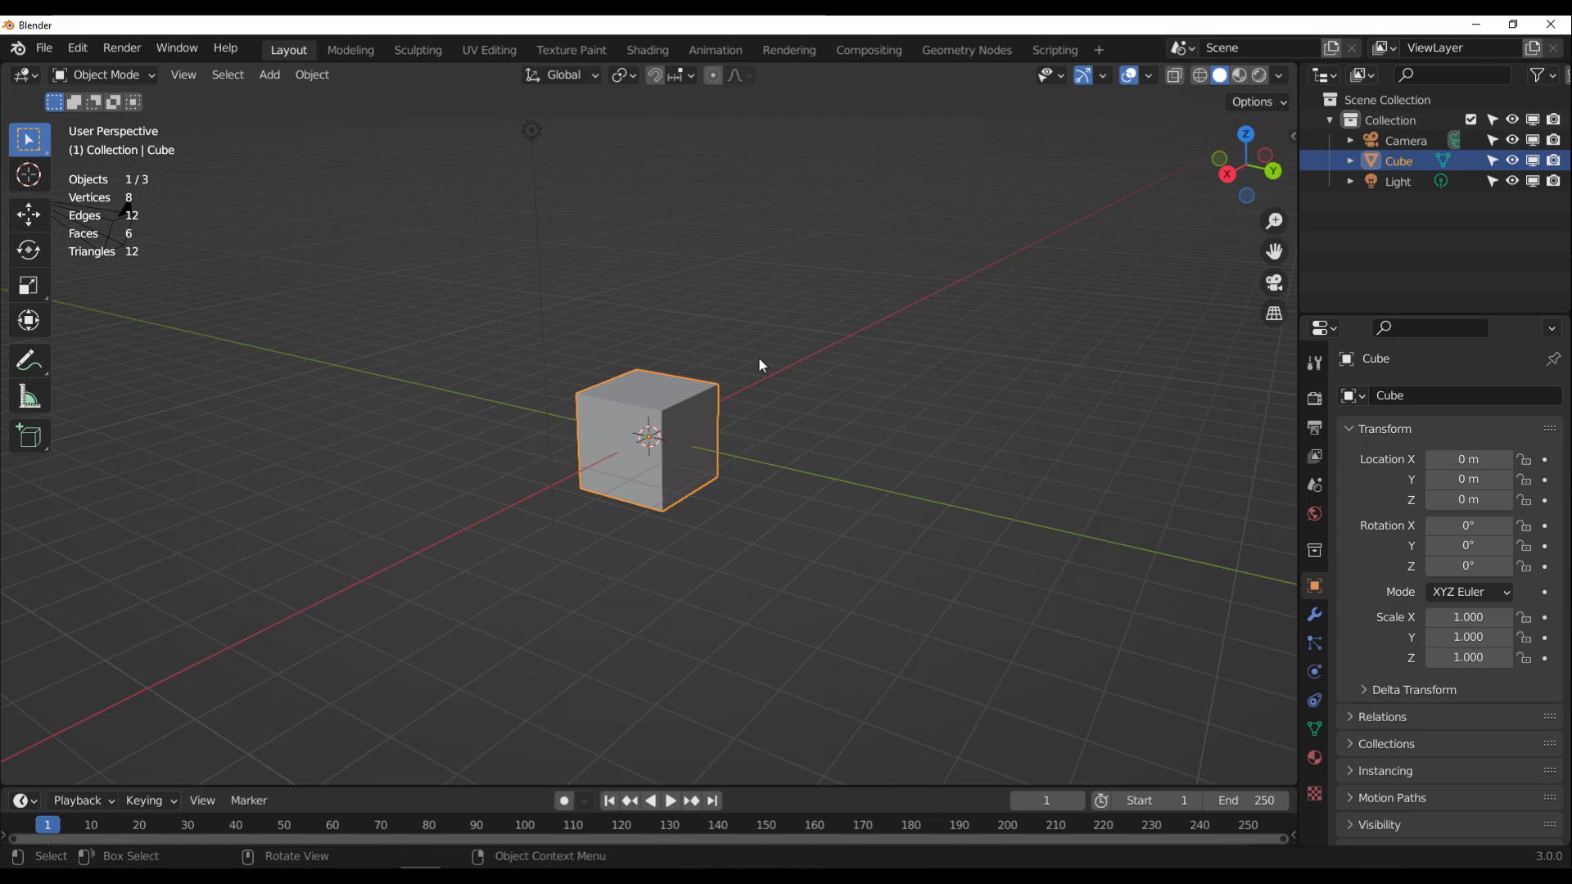
pyautogui.moveTo(654, 397); pyautogui.dragTo(718, 280, button='middle')
pyautogui.press('j')
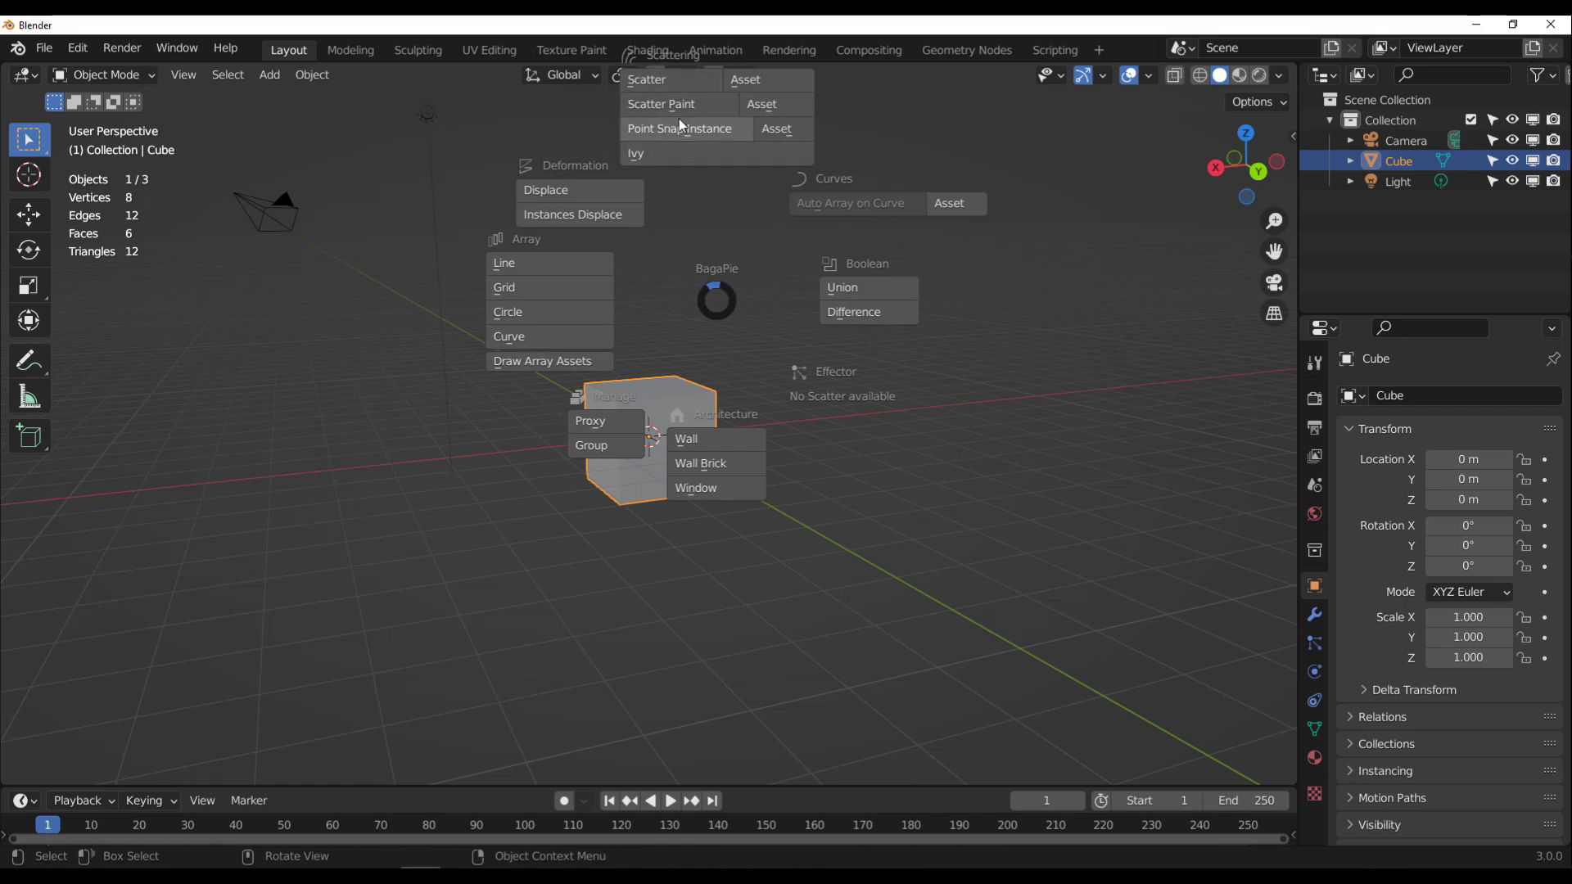
pyautogui.click(879, 304)
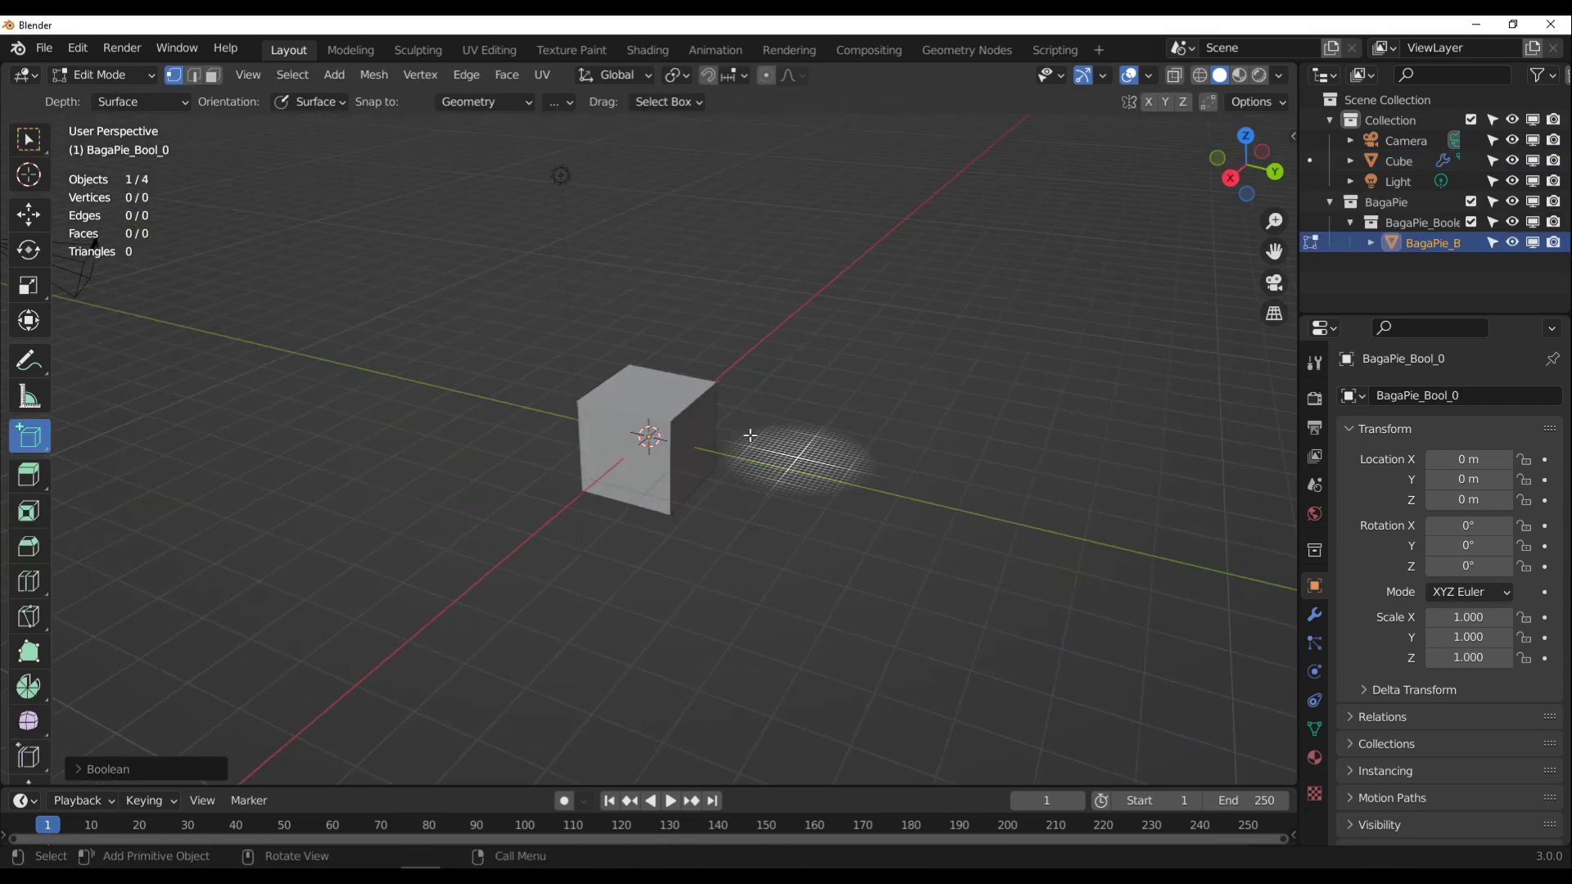
# Draw a rectangular cutting box on the cube's X-facing side and give it depth through the cube.
pyautogui.moveTo(733, 418); pyautogui.dragTo(768, 399, button='middle')
pyautogui.scroll(3, 691, 439)
pyautogui.scroll(-2, 824, 442)
pyautogui.moveTo(825, 442); pyautogui.dragTo(749, 414, button='middle')
pyautogui.moveTo(610, 315); pyautogui.dragTo(775, 519)
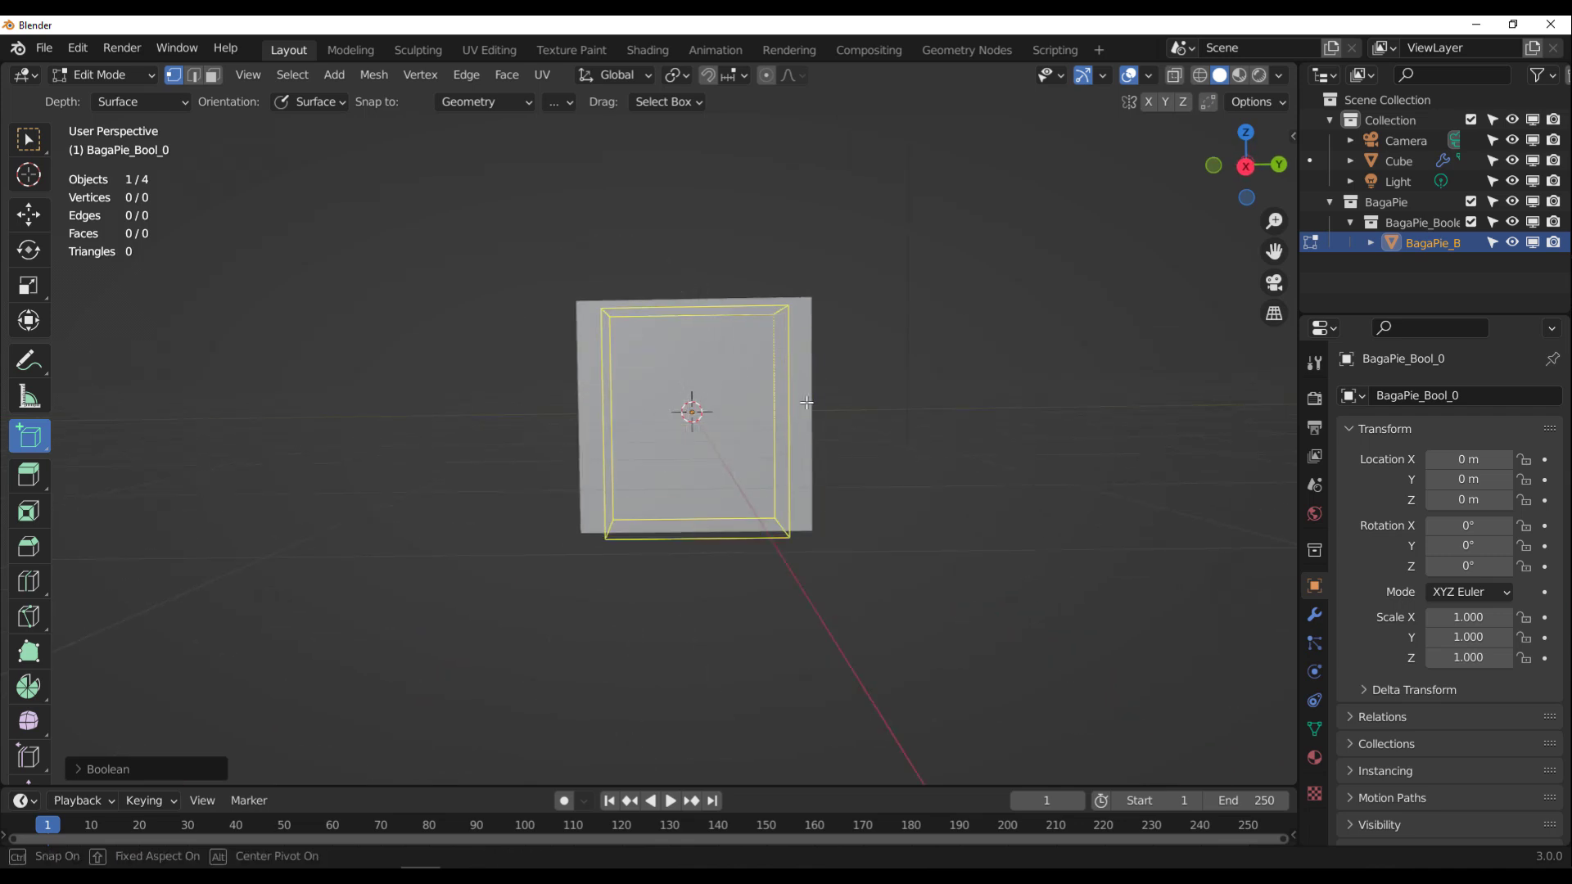
pyautogui.click(671, 698)
# Draw two more rectangular cutting boxes, one through the adjacent Y-facing side and one through the cube's upper face.
pyautogui.moveTo(792, 587); pyautogui.dragTo(607, 561, button='middle')
pyautogui.moveTo(570, 308); pyautogui.dragTo(711, 516)
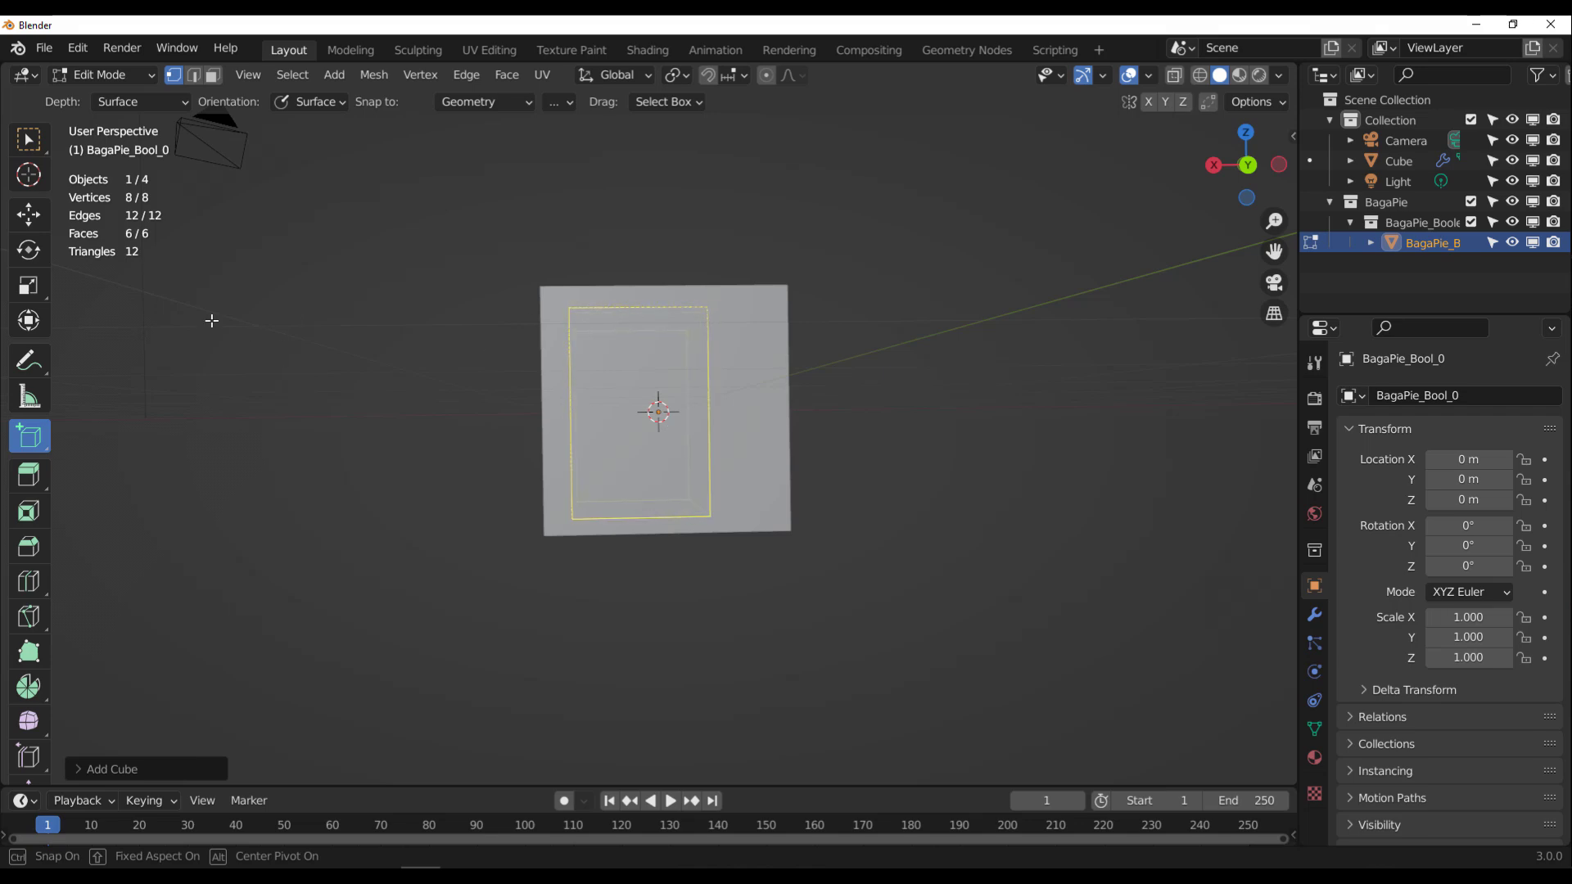
pyautogui.click(431, 451)
pyautogui.moveTo(432, 451); pyautogui.dragTo(712, 483, button='middle')
pyautogui.moveTo(634, 290); pyautogui.dragTo(803, 399)
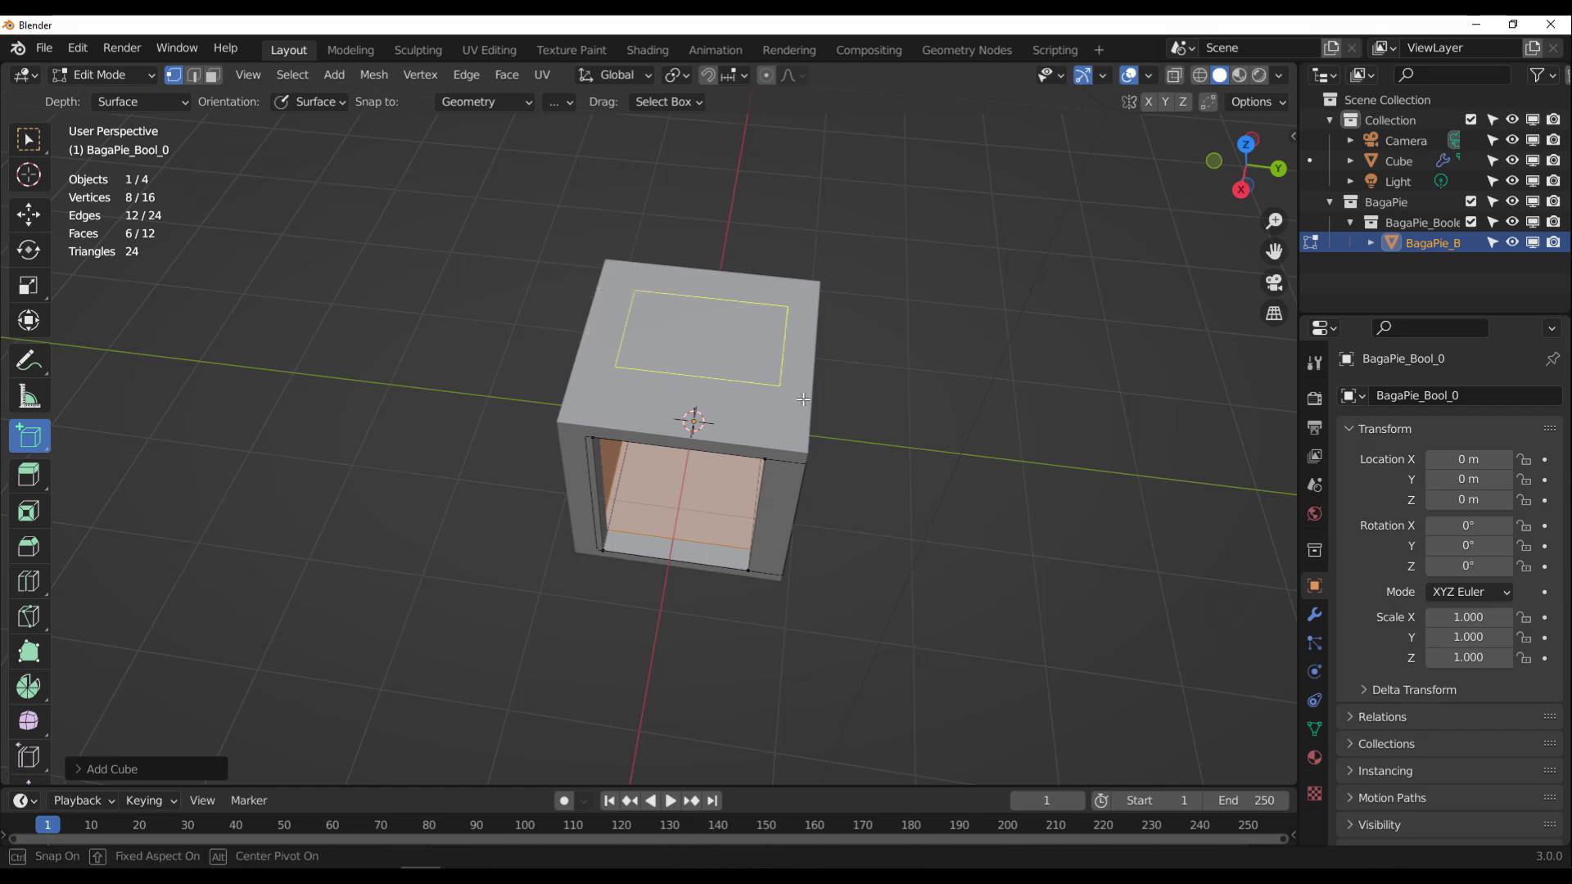
pyautogui.click(727, 606)
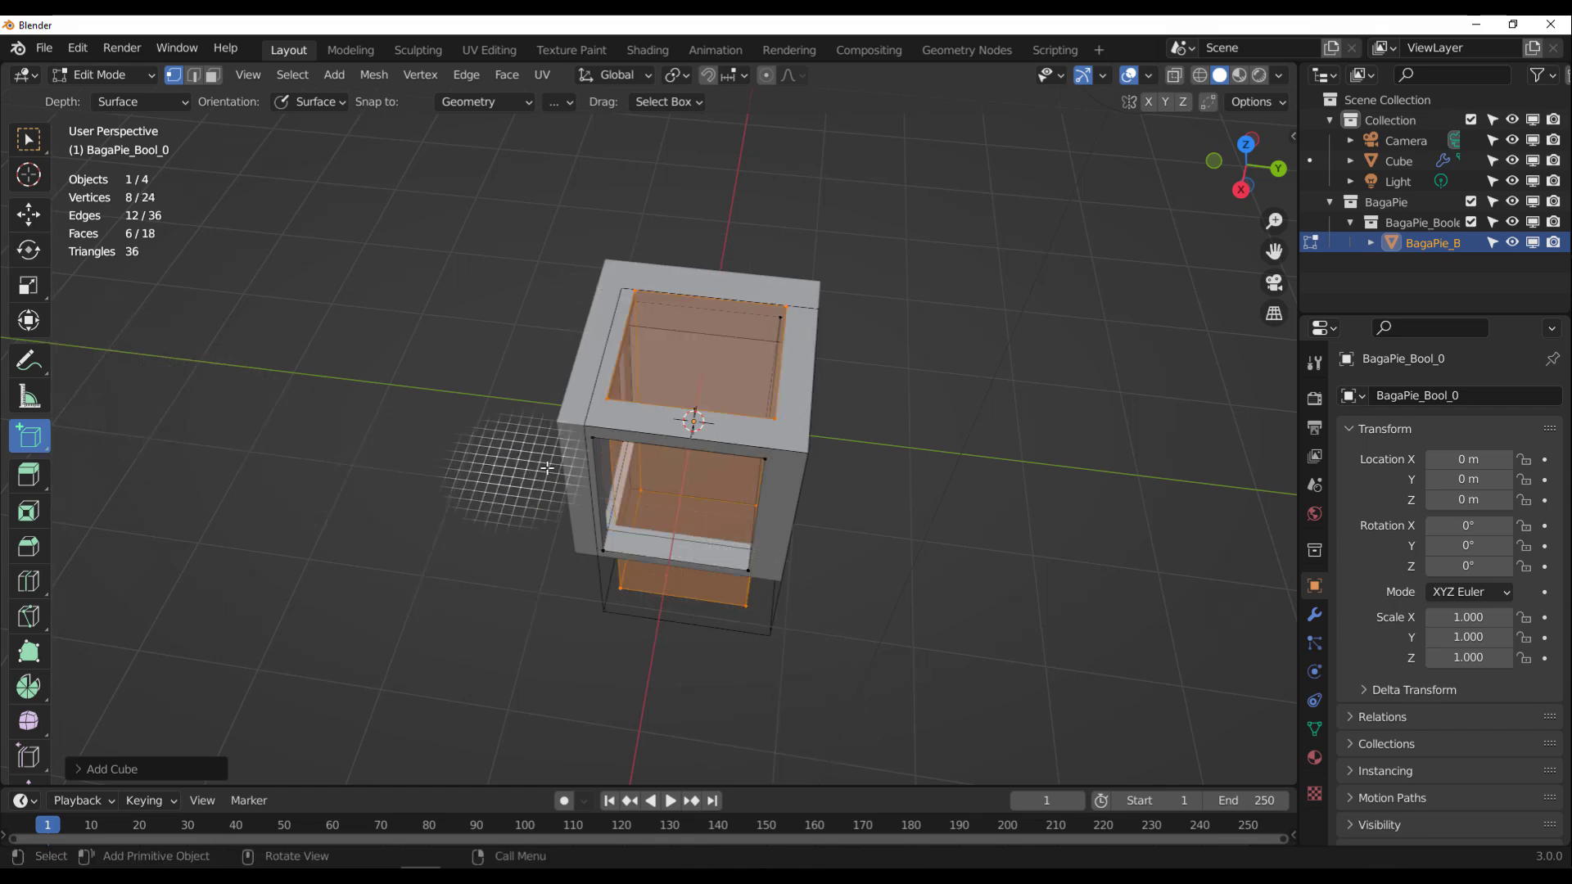
# Change to face selection and move one face of the cutting boxes outward with the Move tool.
pyautogui.moveTo(569, 475); pyautogui.dragTo(580, 401, button='middle')
pyautogui.scroll(4, 729, 398)
pyautogui.moveTo(835, 401); pyautogui.dragTo(668, 395, button='middle')
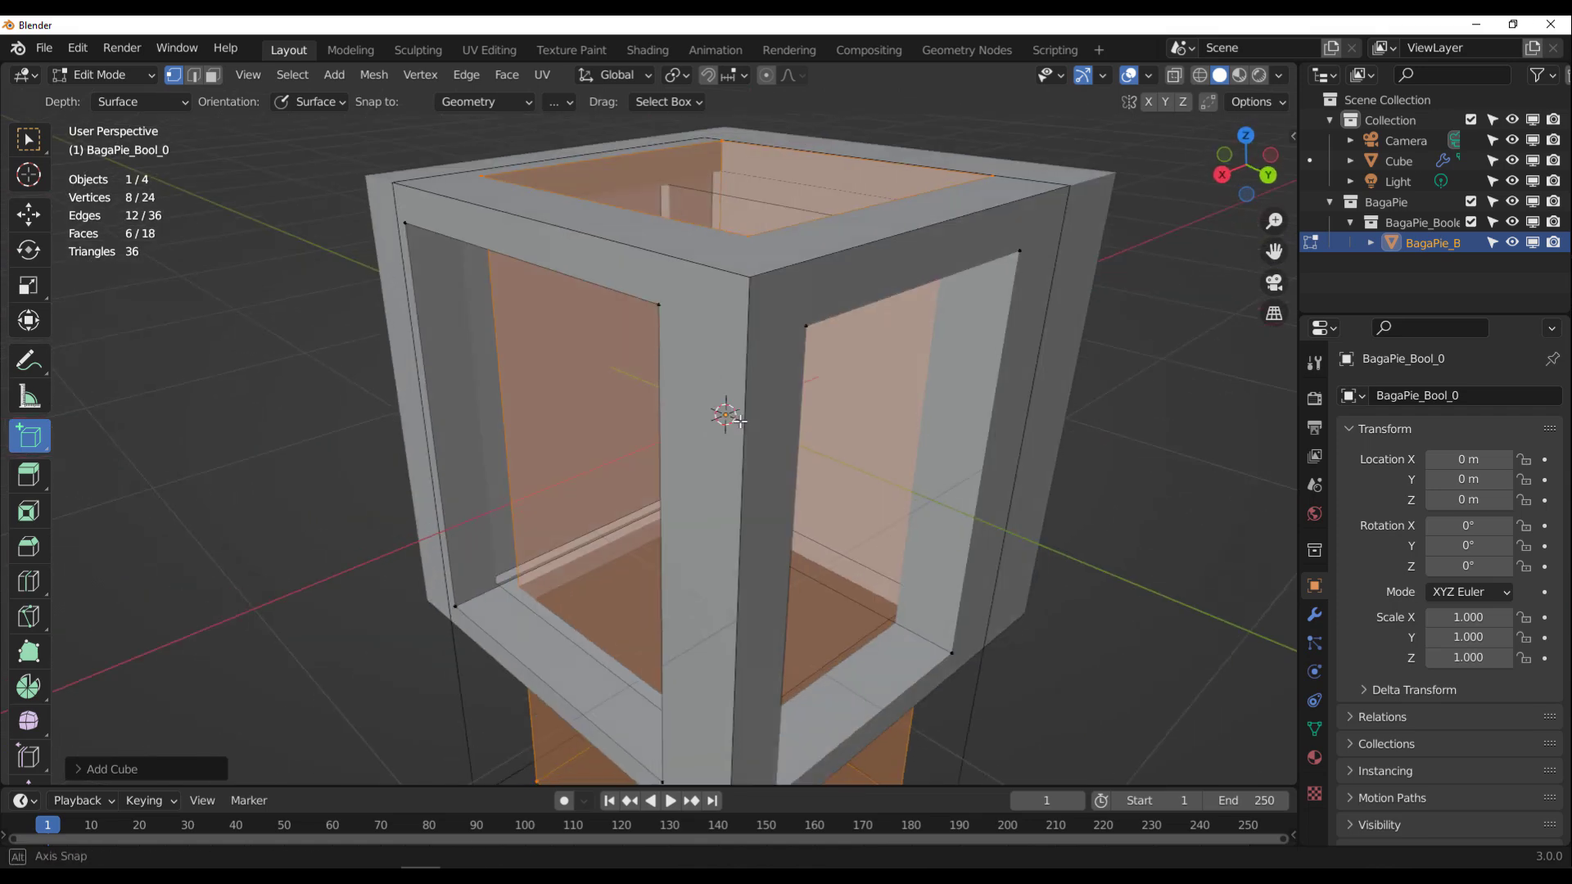
pyautogui.click(210, 79)
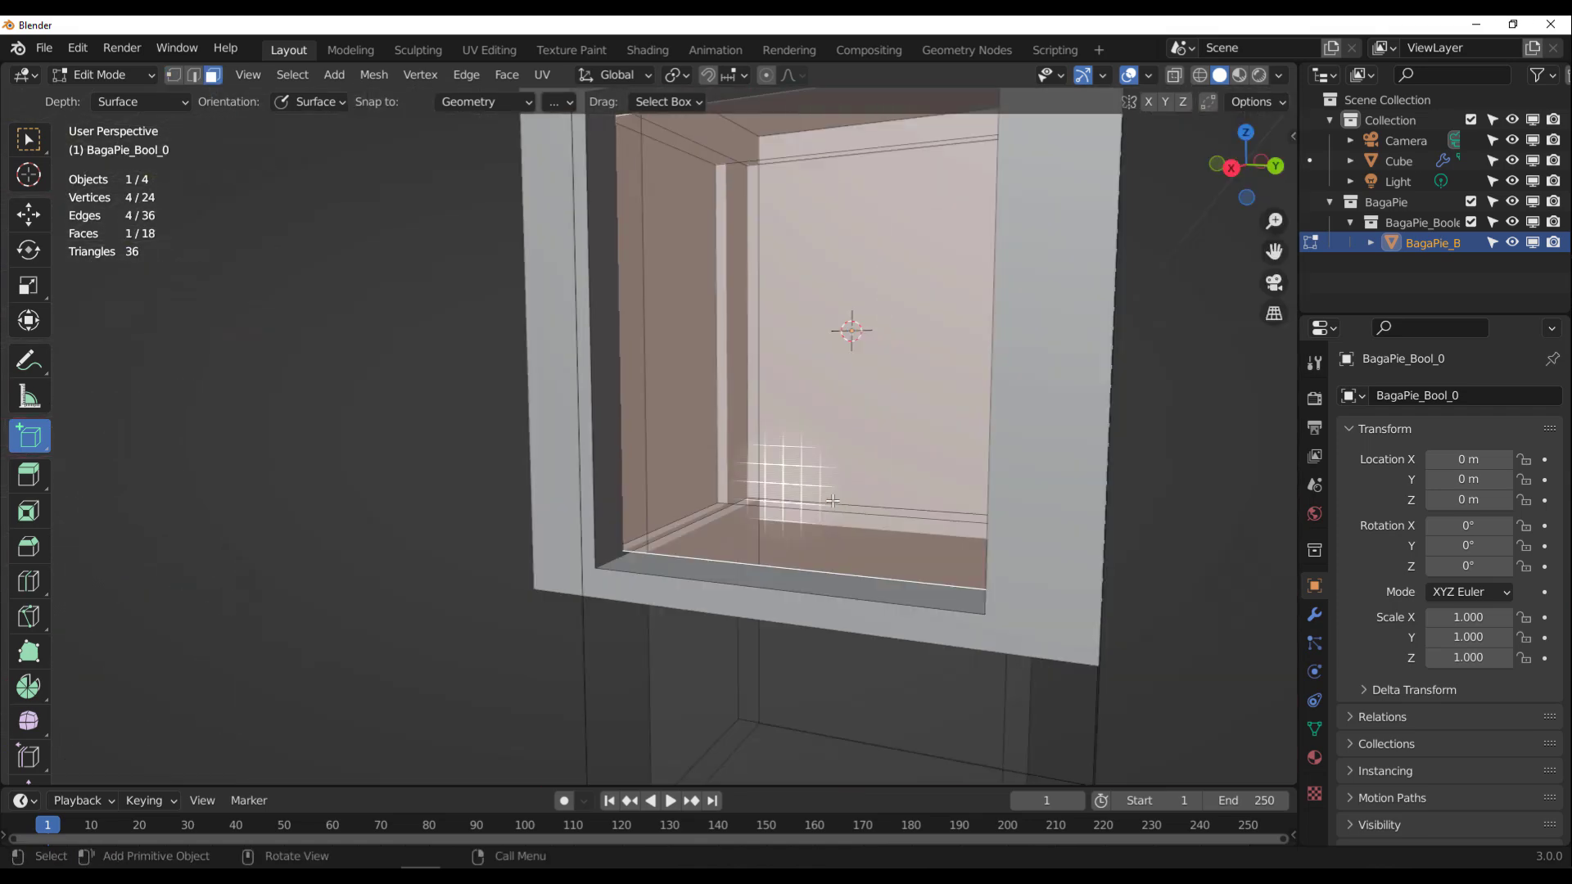
pyautogui.scroll(-7, 789, 481)
pyautogui.moveTo(836, 497); pyautogui.dragTo(770, 360, button='middle')
pyautogui.click(31, 218)
pyautogui.moveTo(655, 416); pyautogui.dragTo(837, 493, button='middle')
pyautogui.moveTo(787, 491); pyautogui.dragTo(840, 636)
# Select the Y-facing side face of the enlarged cutting box and move it inward along the Y axis.
pyautogui.moveTo(898, 435); pyautogui.dragTo(704, 401, button='middle')
pyautogui.click(607, 491)
pyautogui.moveTo(705, 563); pyautogui.dragTo(764, 570, button='middle')
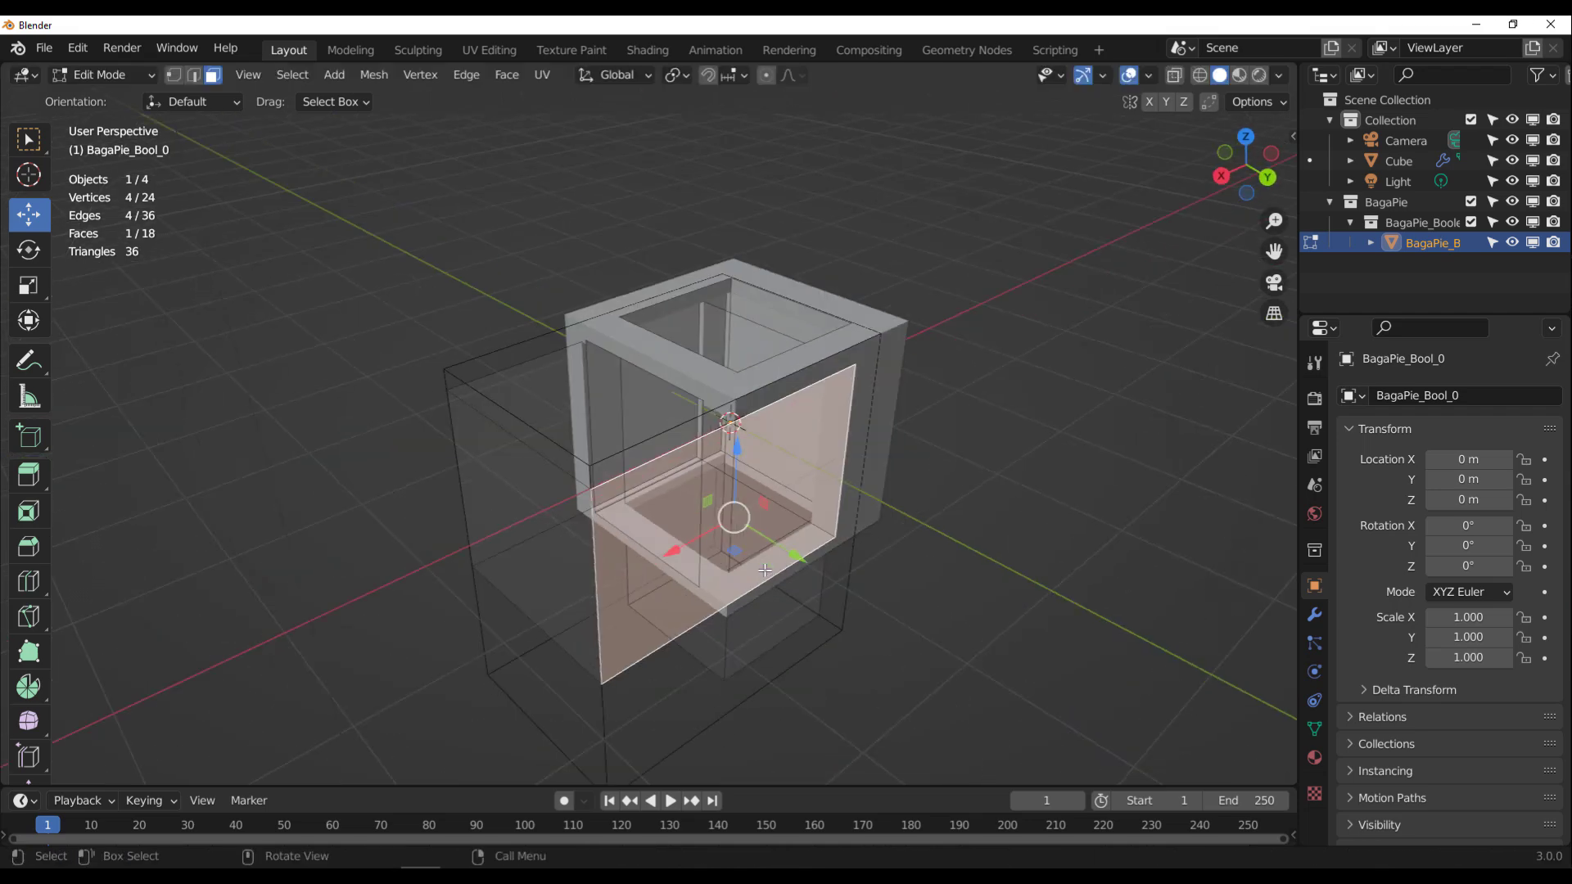
pyautogui.moveTo(799, 559); pyautogui.dragTo(685, 481)
pyautogui.moveTo(790, 547); pyautogui.dragTo(978, 479, button='middle')
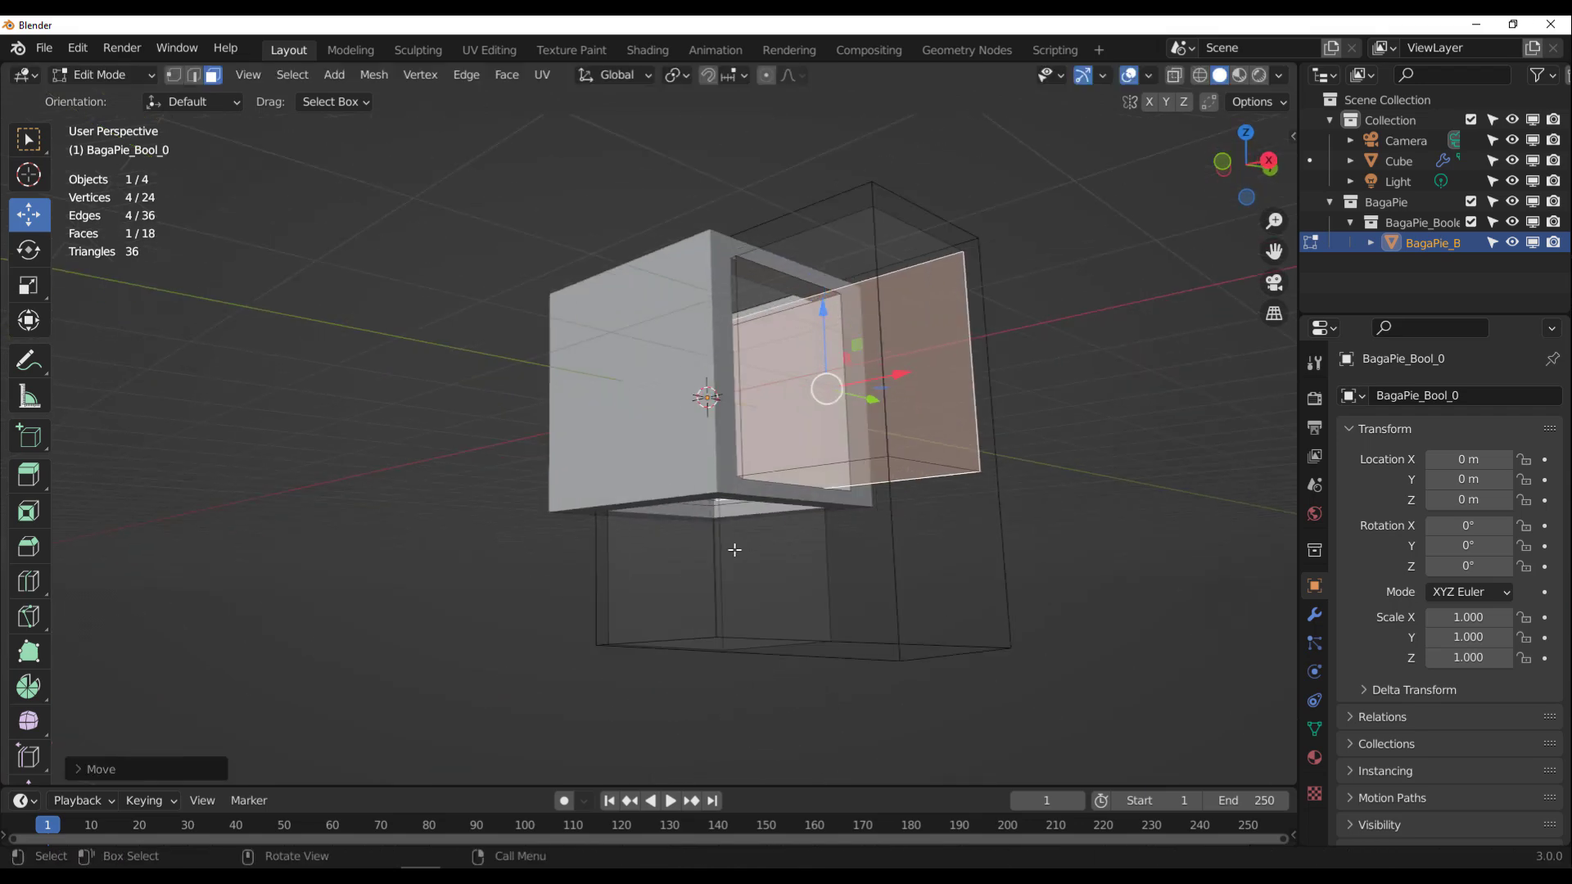
# Select the opposite side face of the cutting box and move it outward past the cube along the Y axis.
pyautogui.scroll(2, 720, 552)
pyautogui.click(625, 587)
pyautogui.moveTo(624, 588); pyautogui.dragTo(718, 609, button='middle')
pyautogui.moveTo(735, 458); pyautogui.dragTo(565, 455)
pyautogui.moveTo(565, 455); pyautogui.dragTo(675, 394, button='middle')
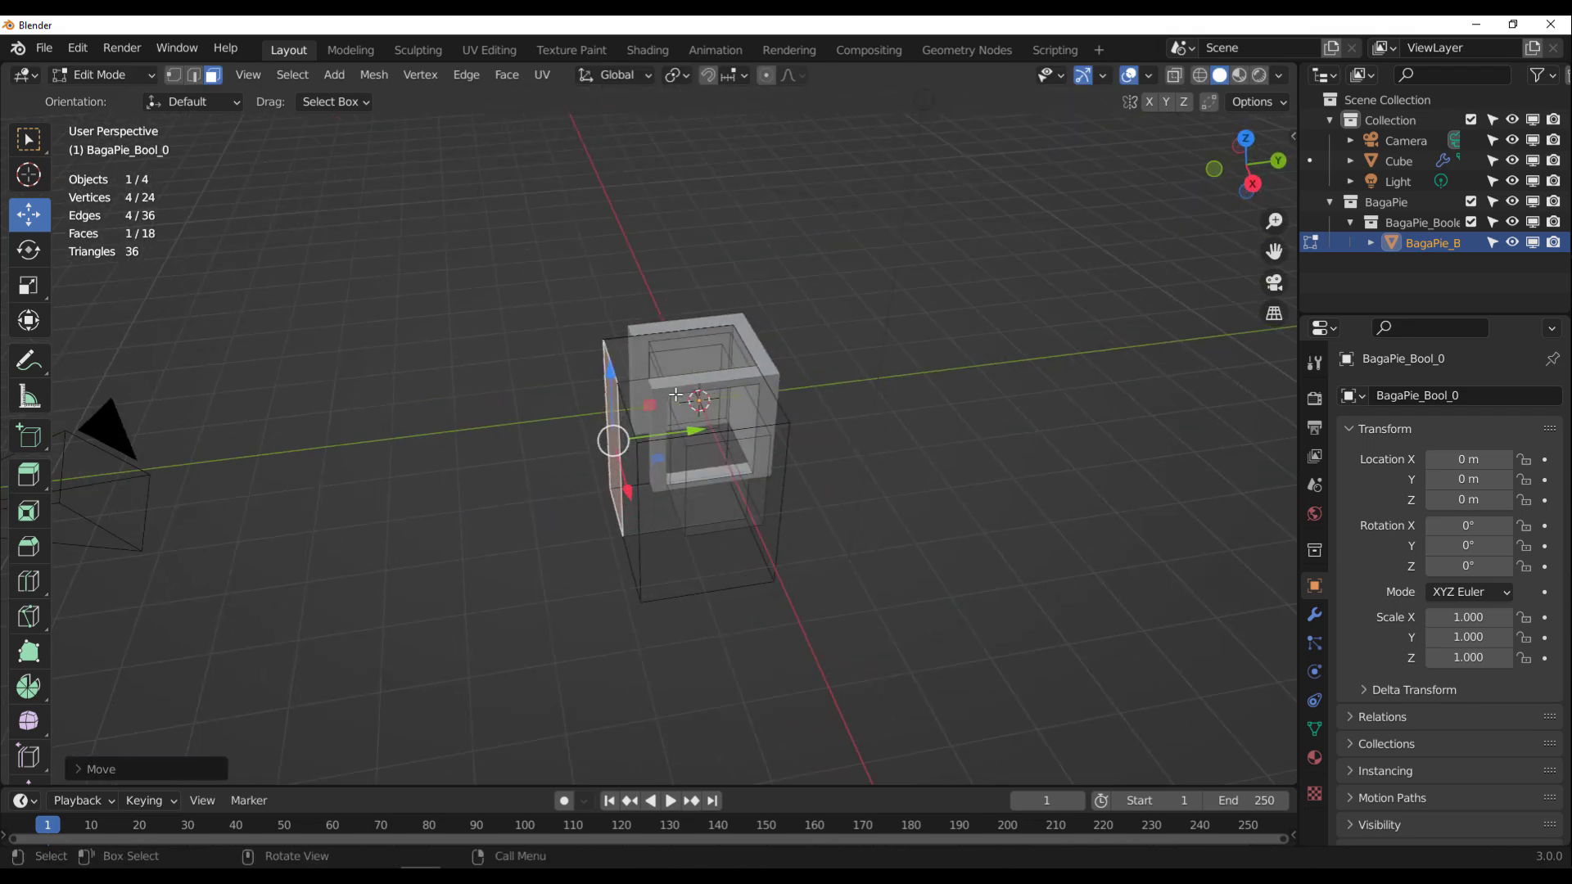
# Return to Object Mode and select the cut cube.
pyautogui.click(96, 75)
pyautogui.click(85, 98)
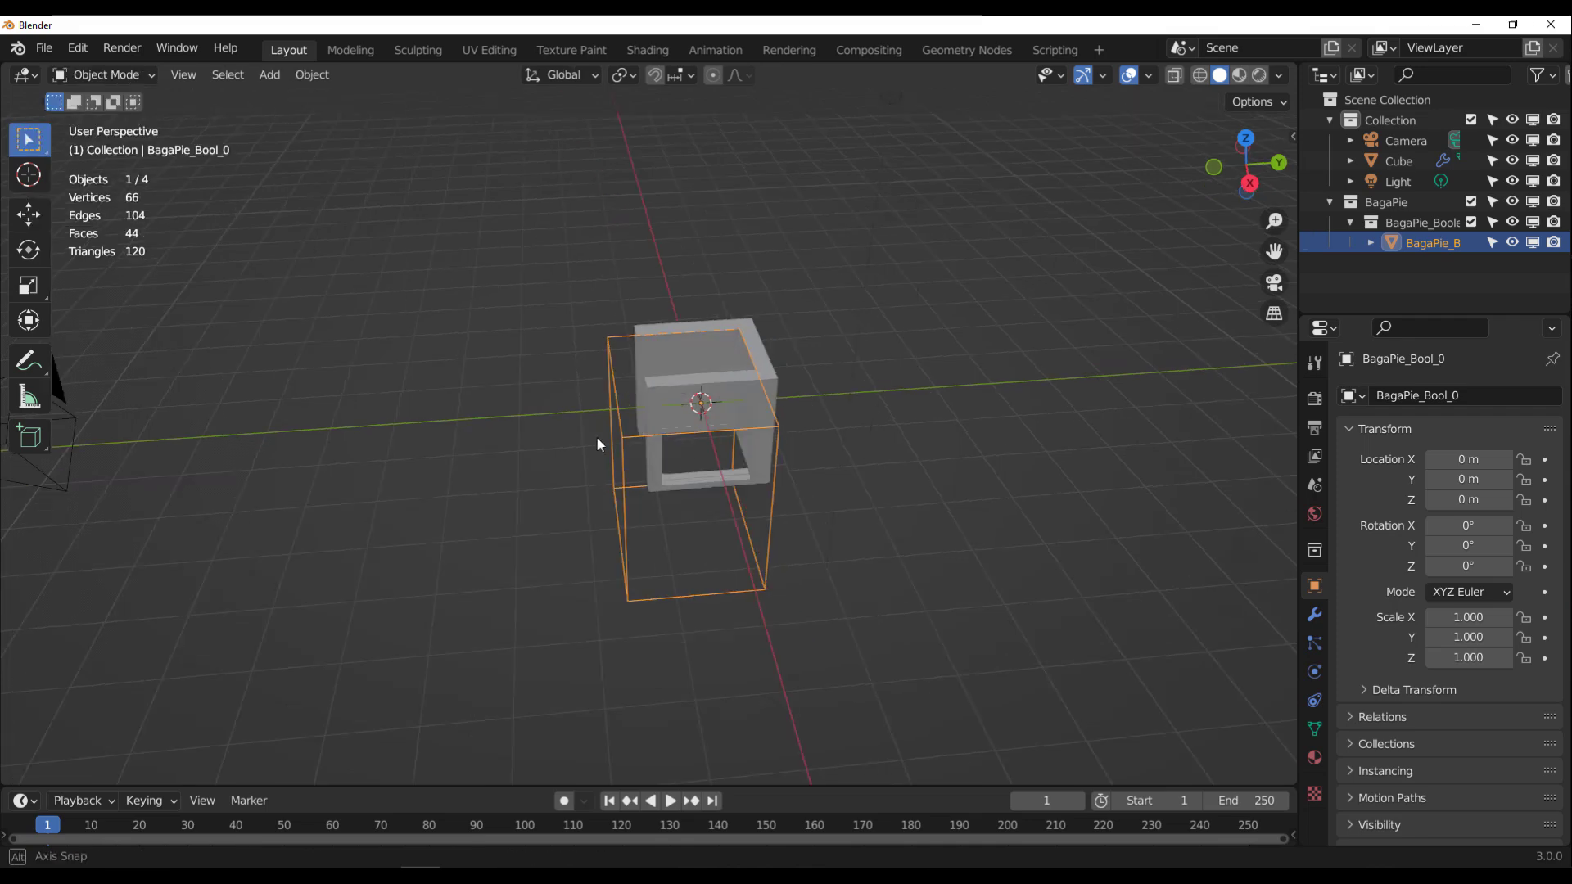
pyautogui.moveTo(600, 445); pyautogui.dragTo(712, 420, button='middle')
pyautogui.scroll(3, 713, 420)
pyautogui.click(798, 441)
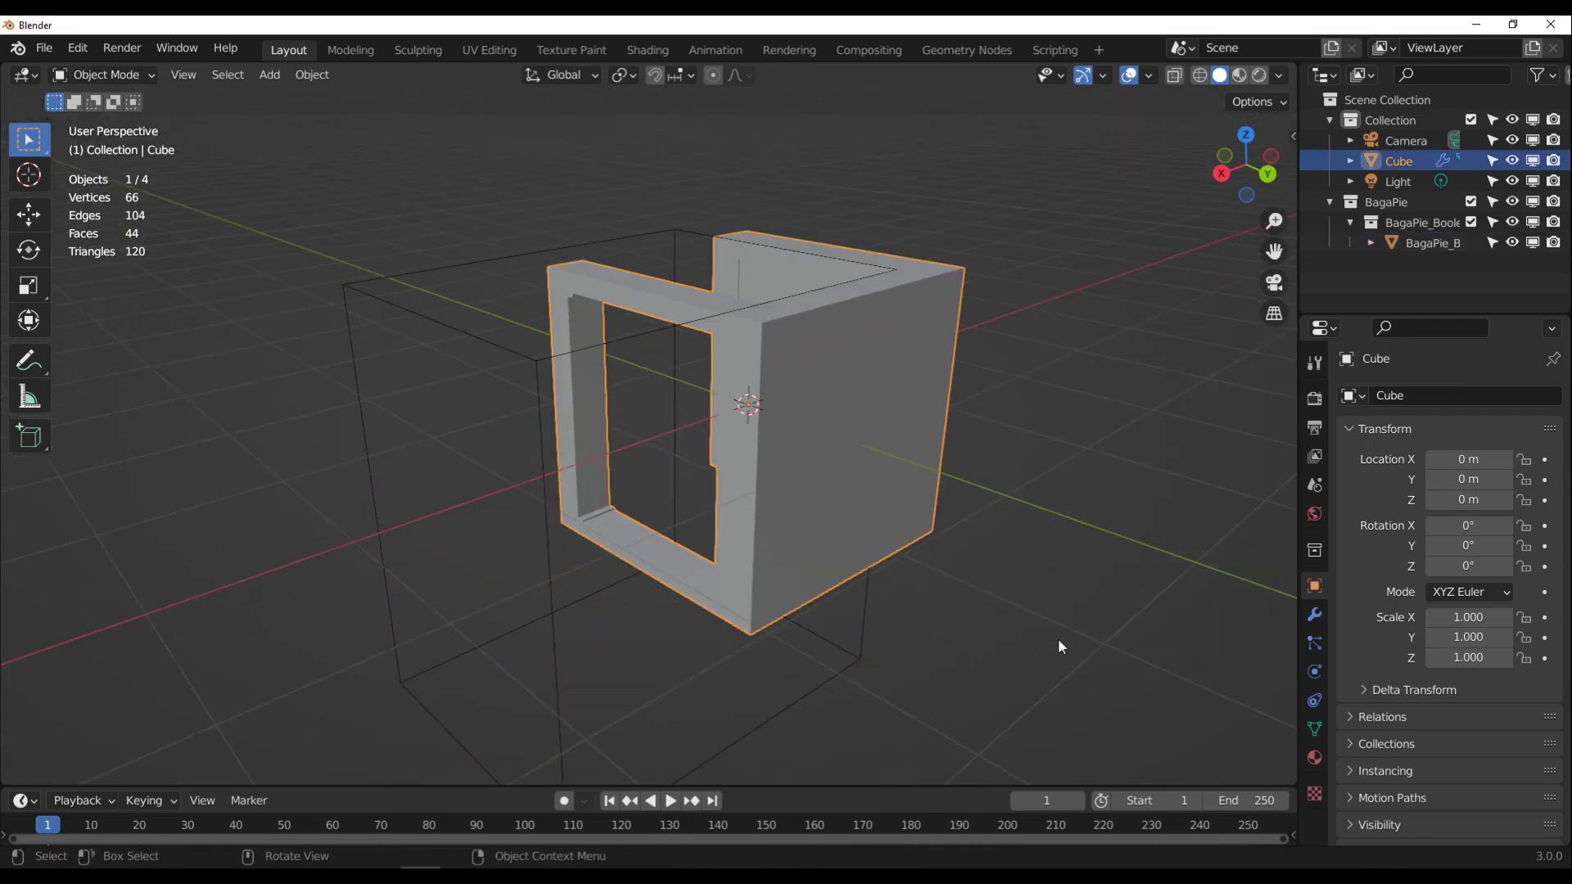
# Apply the cut cube's Boolean Difference modifier.
pyautogui.click(1314, 615)
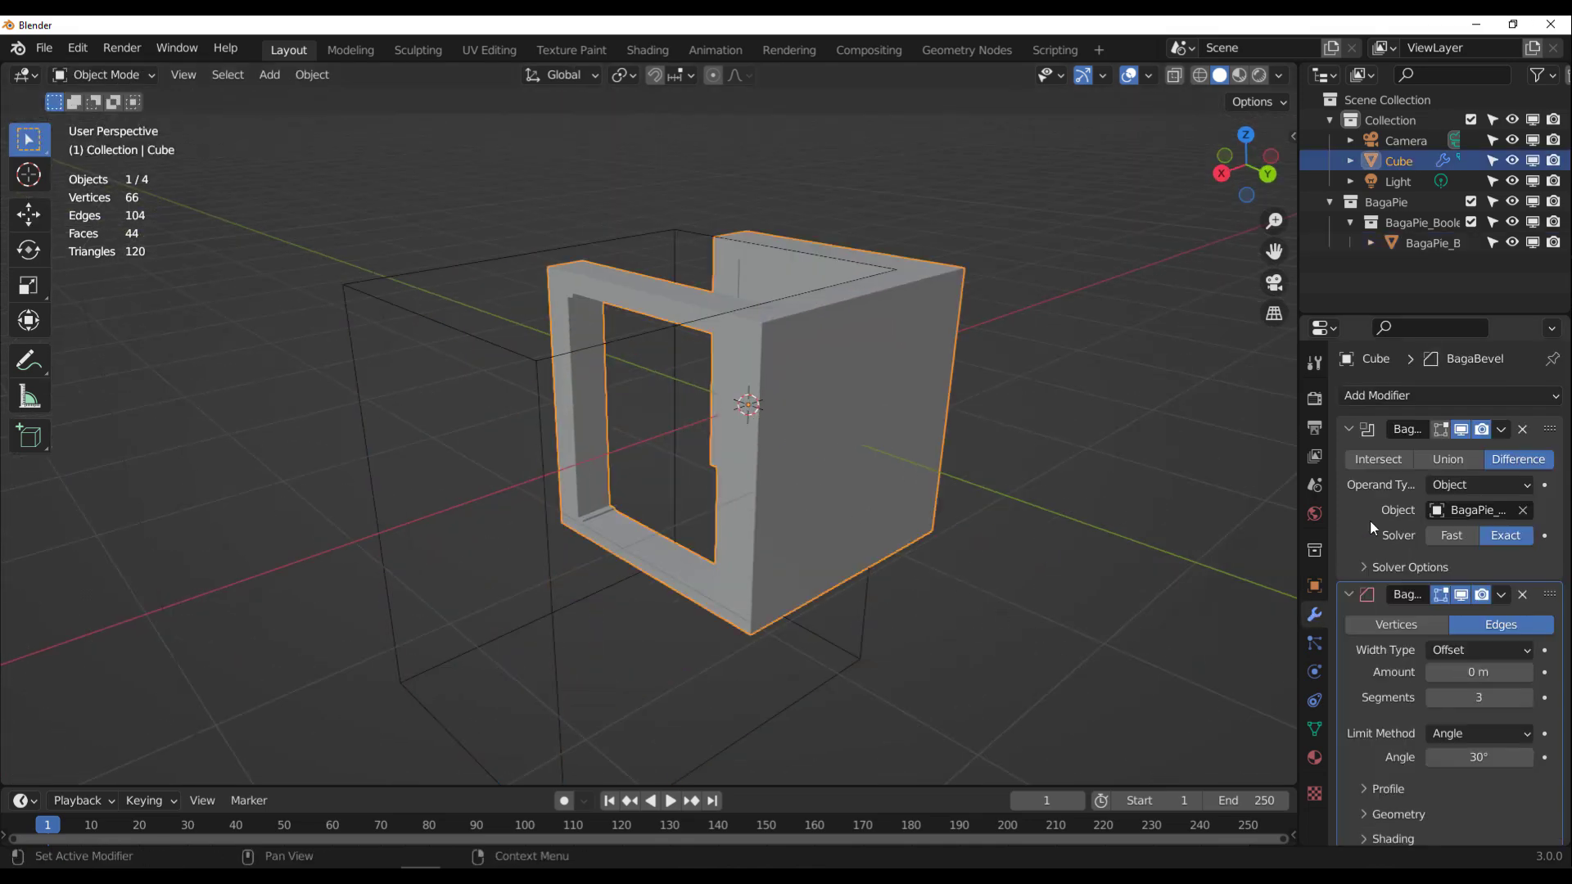
pyautogui.click(1348, 429)
pyautogui.click(1500, 429)
pyautogui.click(1392, 452)
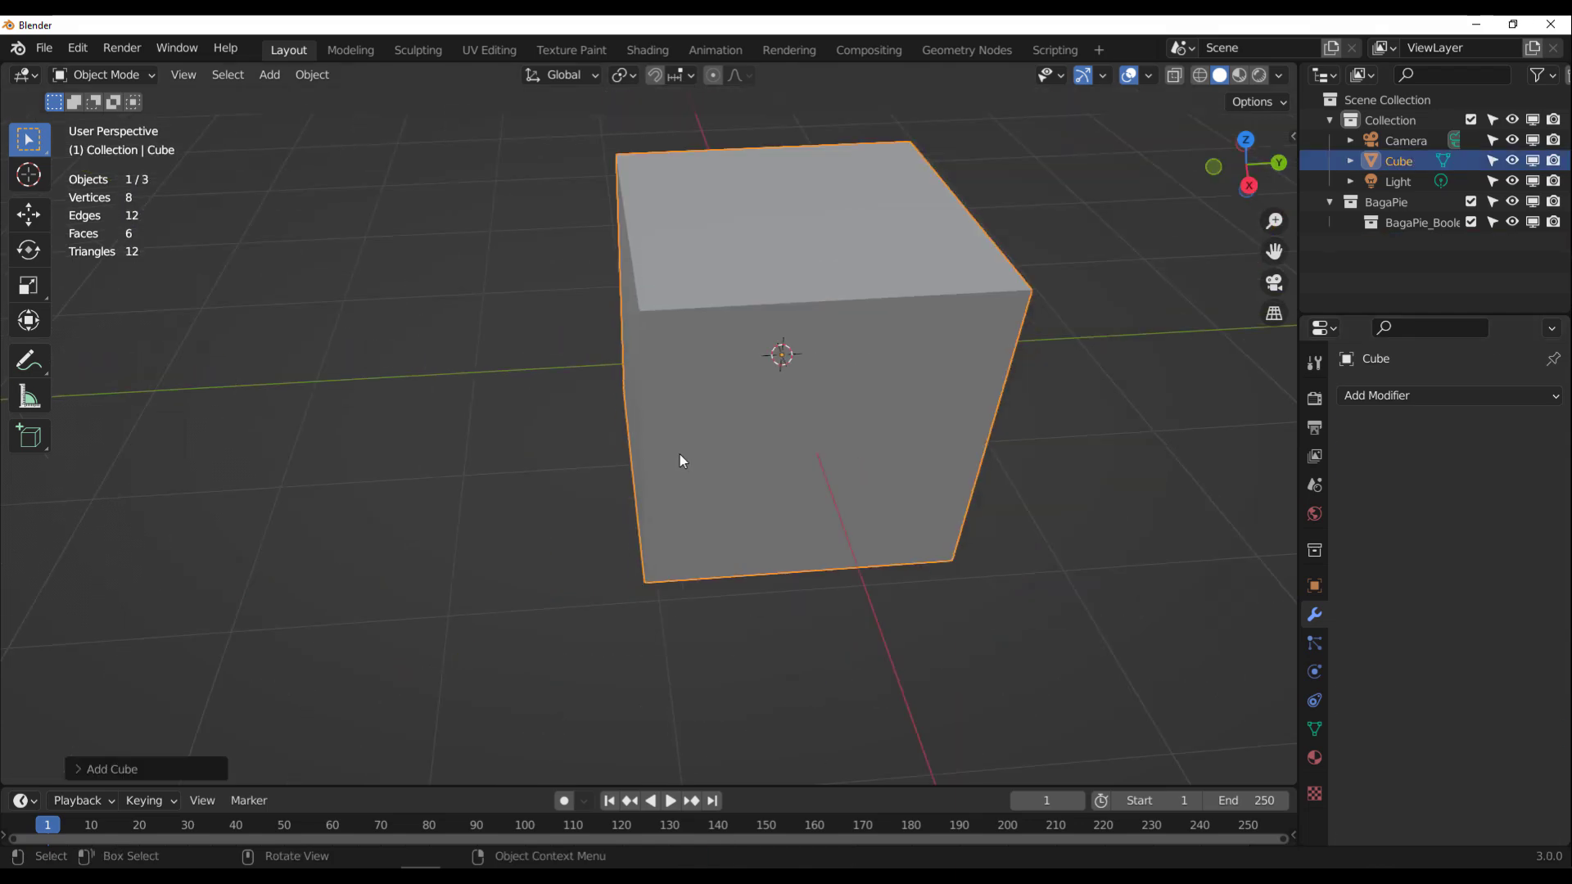
# Enter Edit Mode on the fresh cube and merge all its vertices at center.
pyautogui.scroll(-3, 712, 466)
pyautogui.moveTo(712, 466); pyautogui.dragTo(604, 472, button='middle')
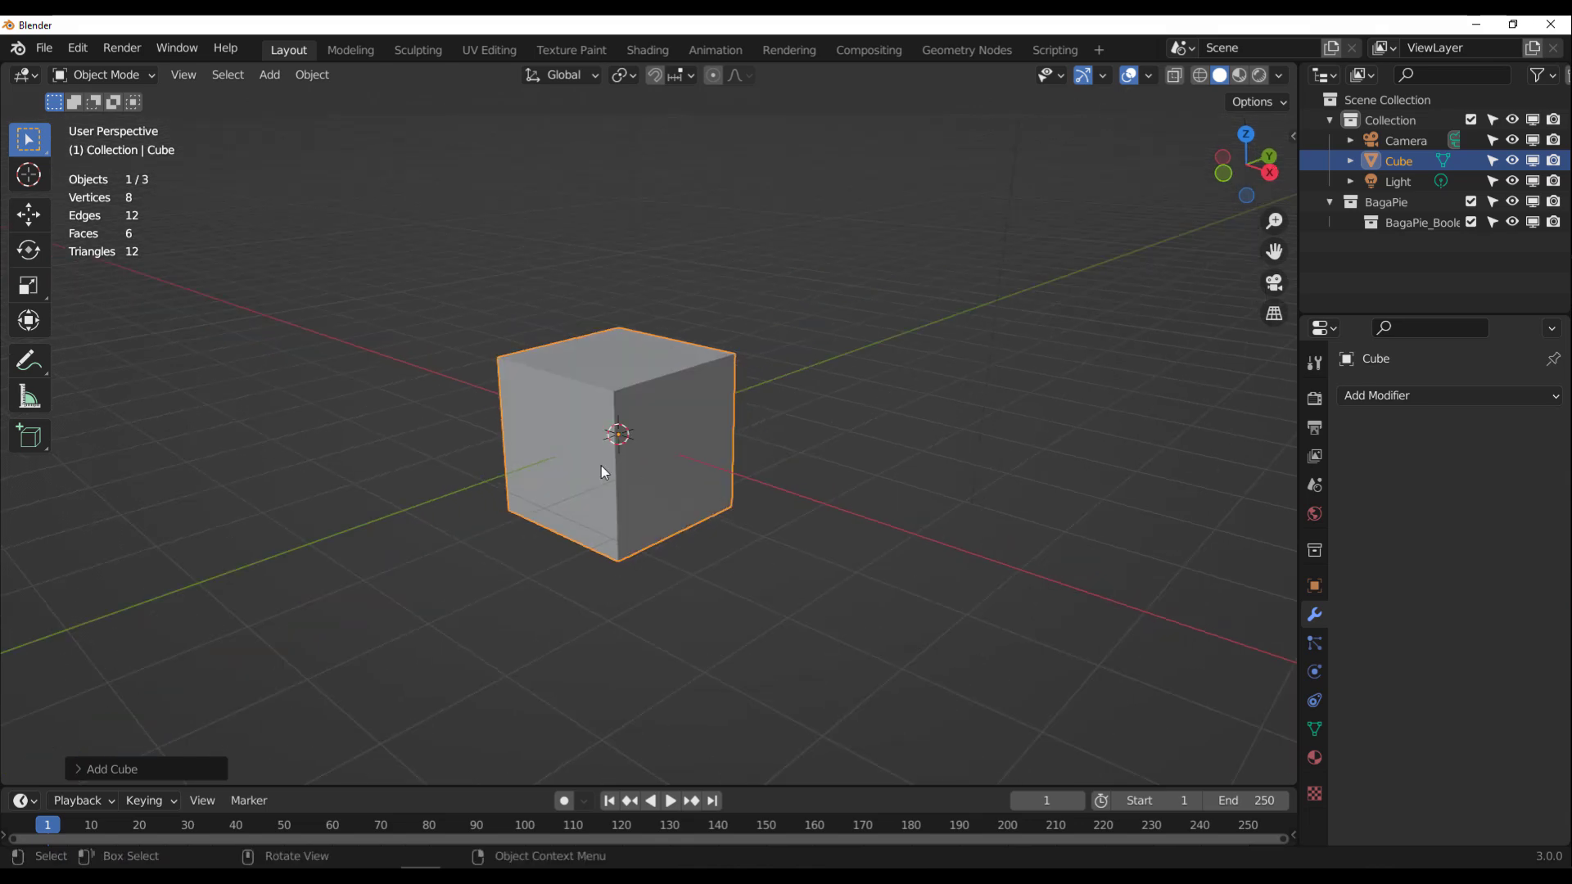
pyautogui.click(136, 86)
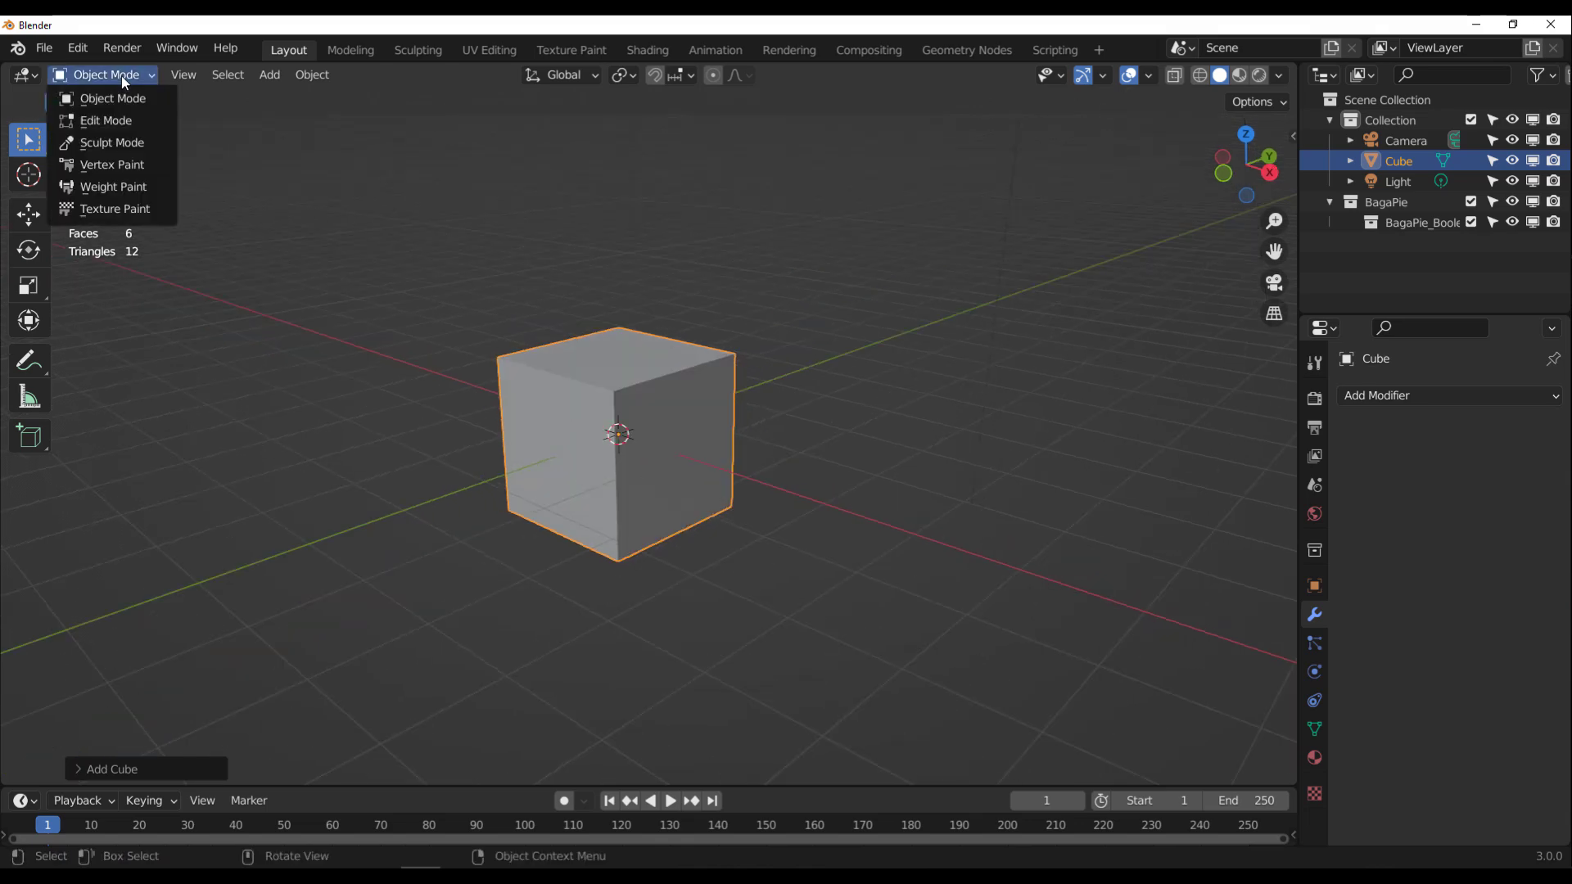
pyautogui.click(131, 121)
pyautogui.moveTo(475, 295); pyautogui.dragTo(515, 319, button='middle')
pyautogui.rightClick(492, 224)
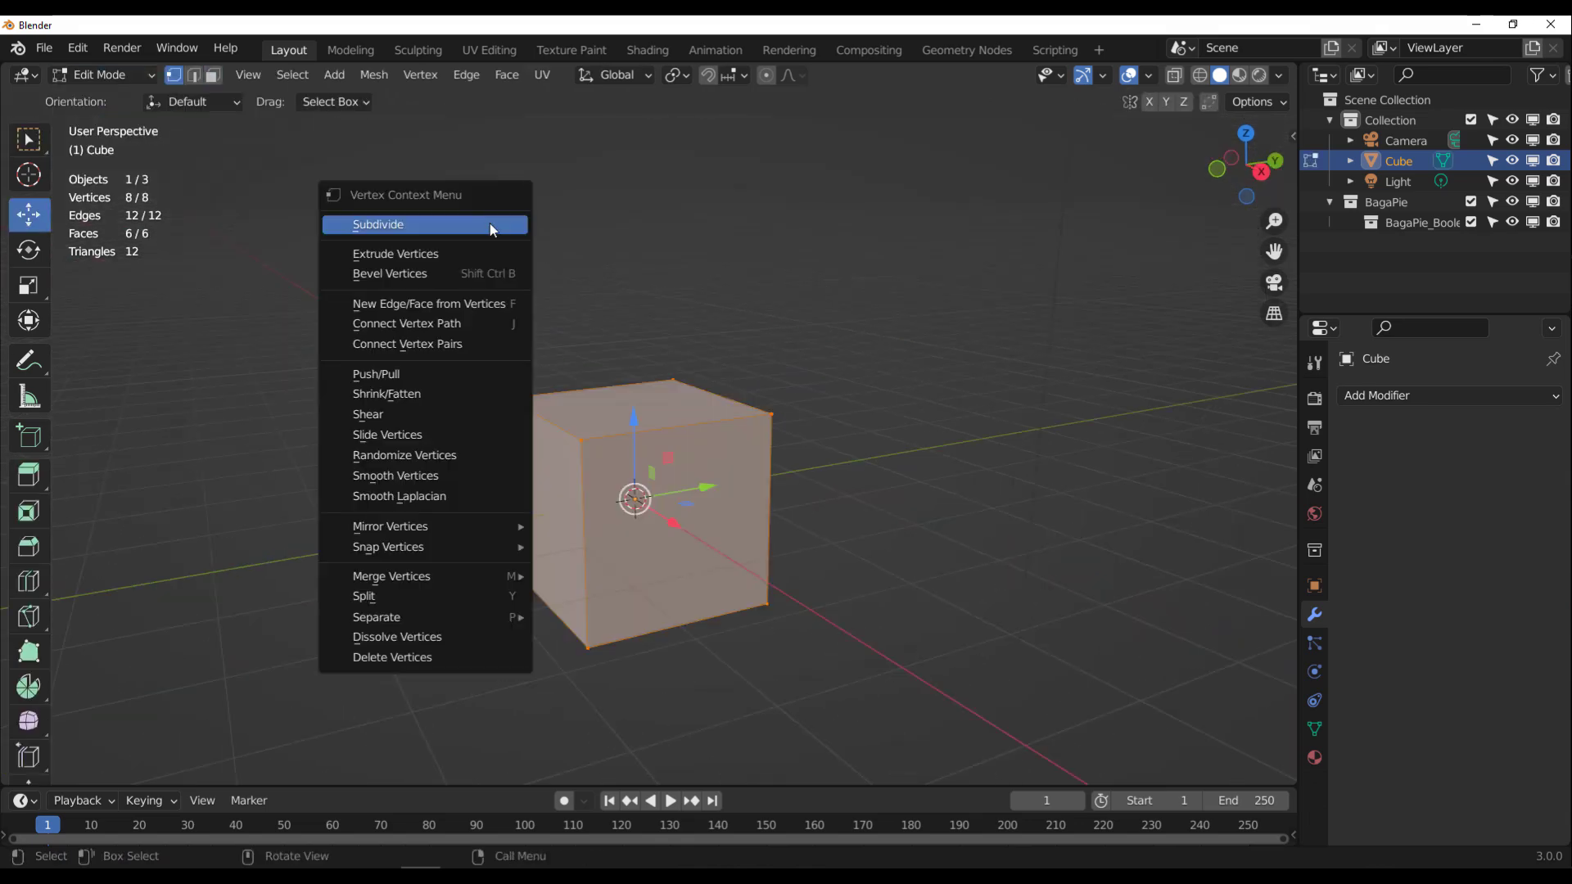
pyautogui.moveTo(487, 577)
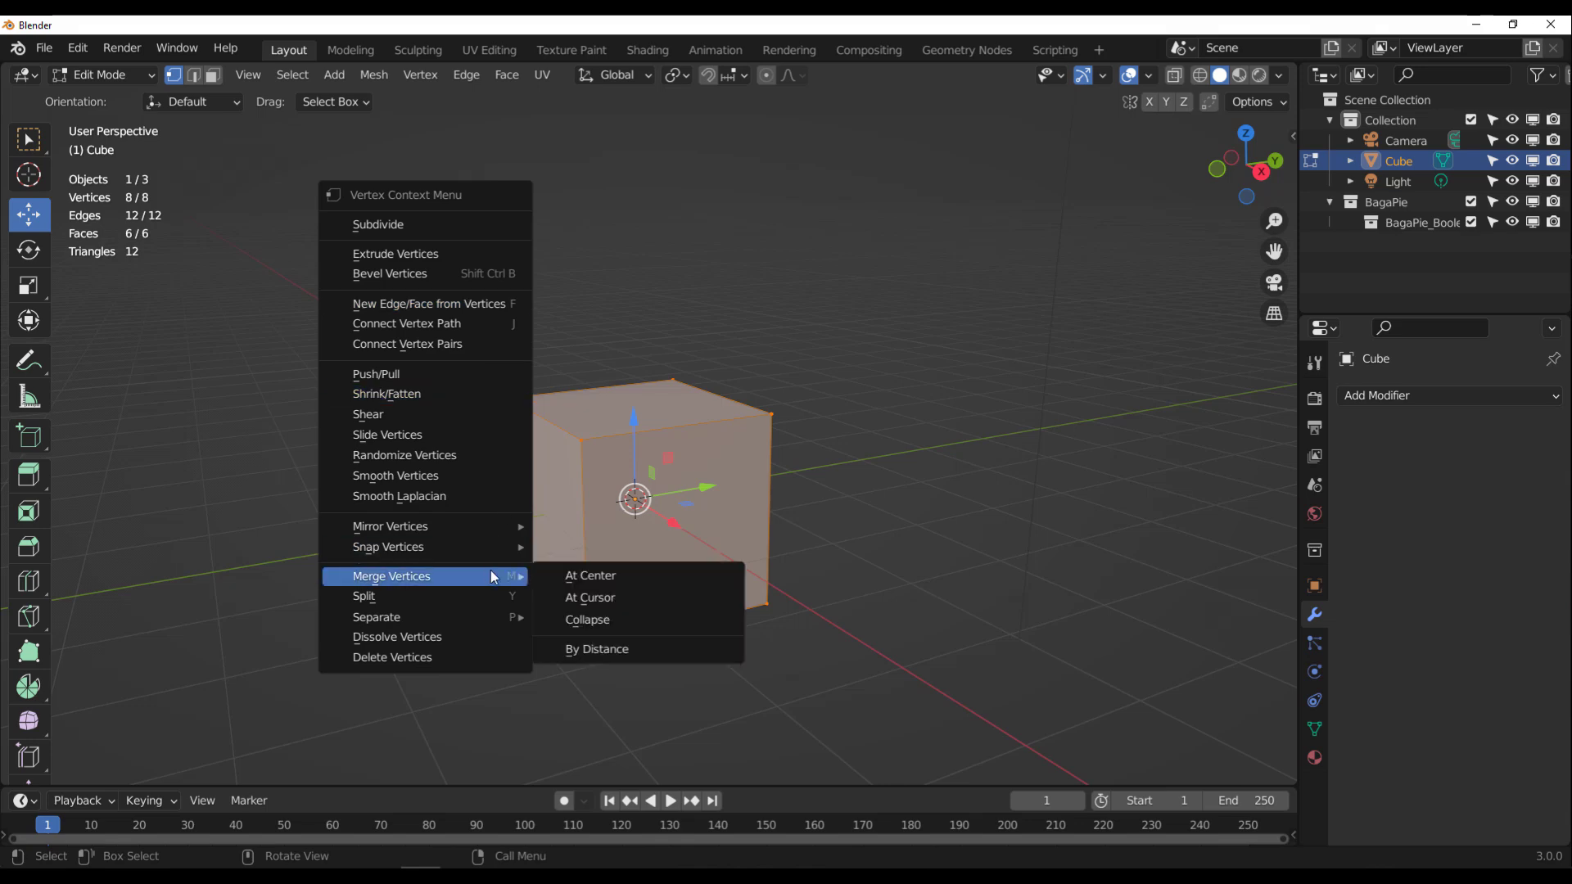
pyautogui.click(589, 576)
# Extrude the single vertex about 2 m along the X axis in XYZ orientation, and extrude a second edge along the Y axis.
pyautogui.moveTo(597, 572); pyautogui.dragTo(600, 475, button='middle')
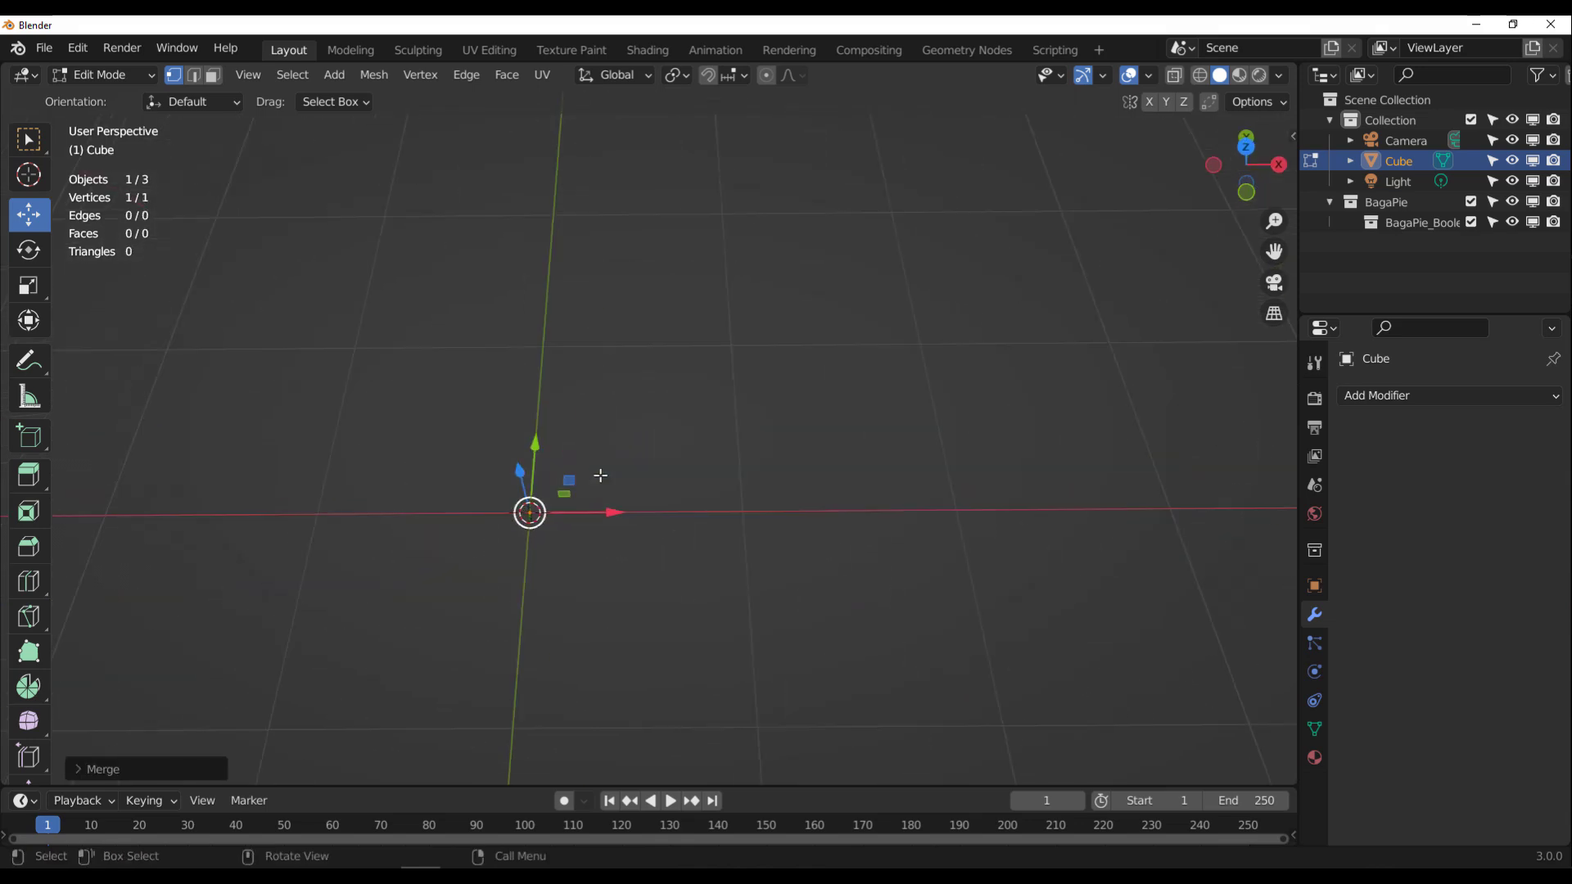
pyautogui.click(29, 475)
pyautogui.moveTo(586, 551); pyautogui.dragTo(532, 532, button='middle')
pyautogui.click(139, 102)
pyautogui.press('e')
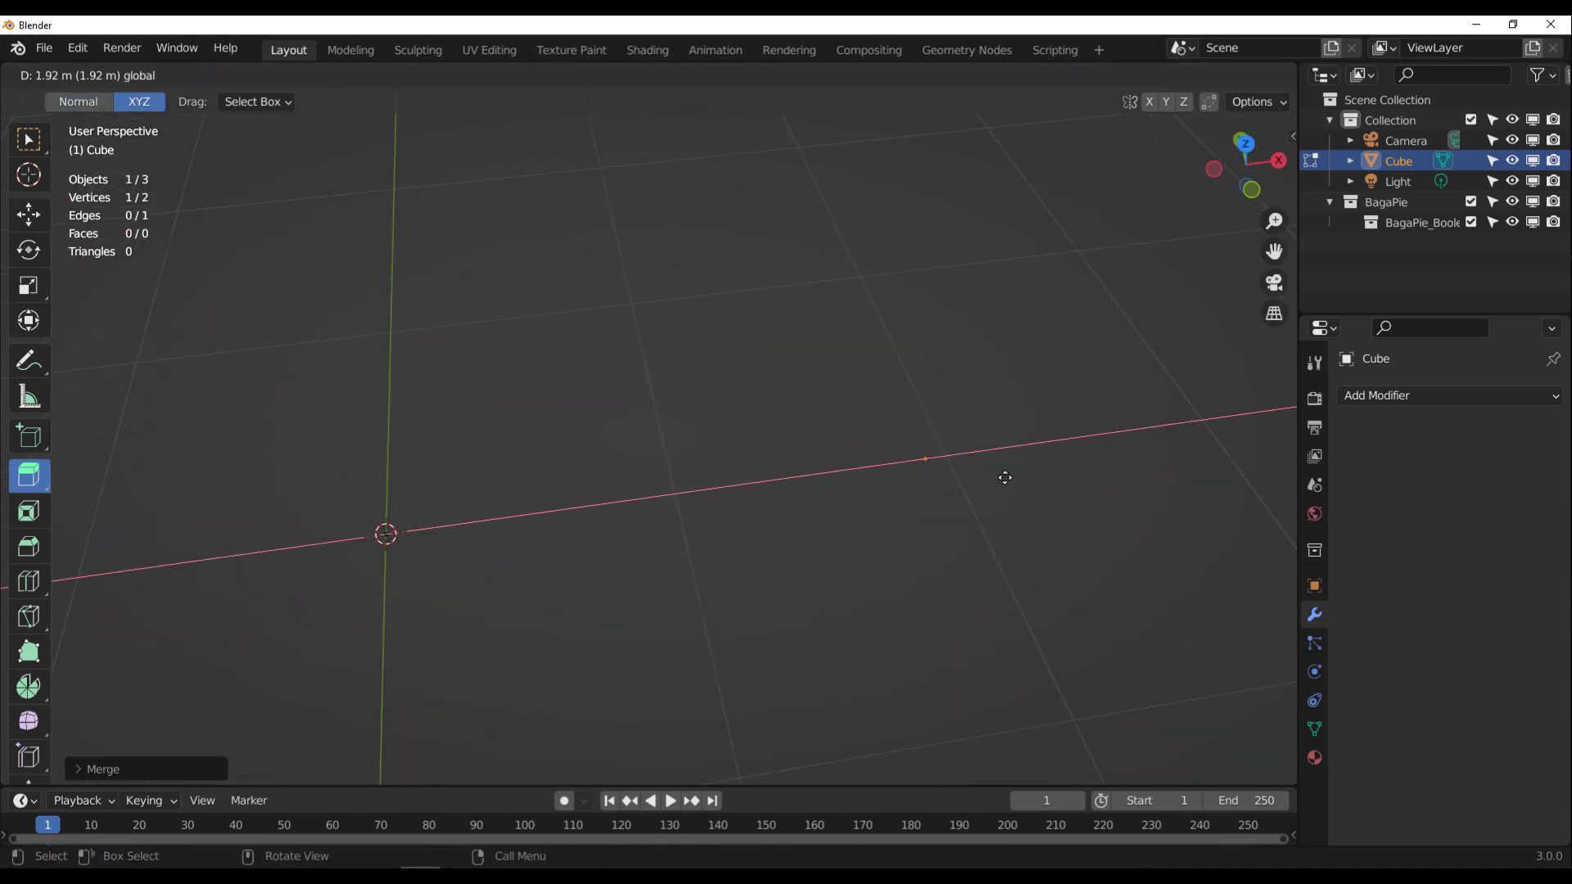
pyautogui.click(1036, 489)
pyautogui.press('e')
pyautogui.click(920, 313)
# Extrude four more edges along the X and Y axes to form an open stepped outline, and return to Object Mode.
pyautogui.moveTo(949, 288); pyautogui.dragTo(571, 349)
pyautogui.scroll(-4, 565, 356)
pyautogui.moveTo(468, 594); pyautogui.dragTo(639, 449, button='middle')
pyautogui.moveTo(589, 418); pyautogui.dragTo(259, 421)
pyautogui.moveTo(260, 421); pyautogui.dragTo(256, 484, button='middle')
pyautogui.moveTo(582, 316); pyautogui.dragTo(254, 510)
pyautogui.moveTo(161, 488); pyautogui.dragTo(344, 696)
pyautogui.moveTo(523, 691); pyautogui.dragTo(396, 322, button='middle')
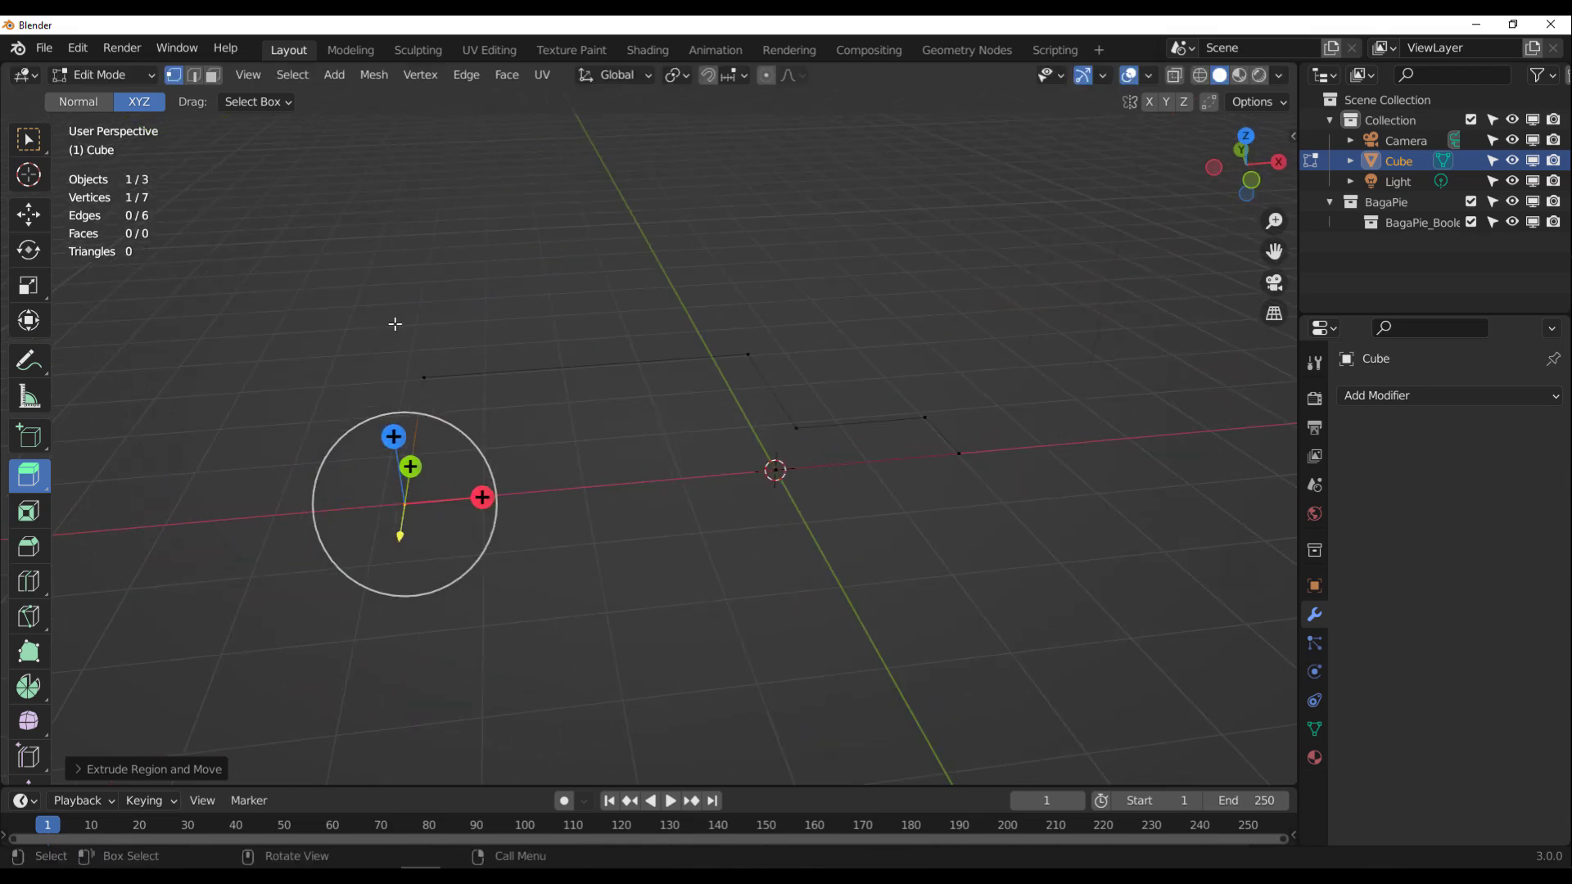
pyautogui.click(128, 76)
pyautogui.click(131, 96)
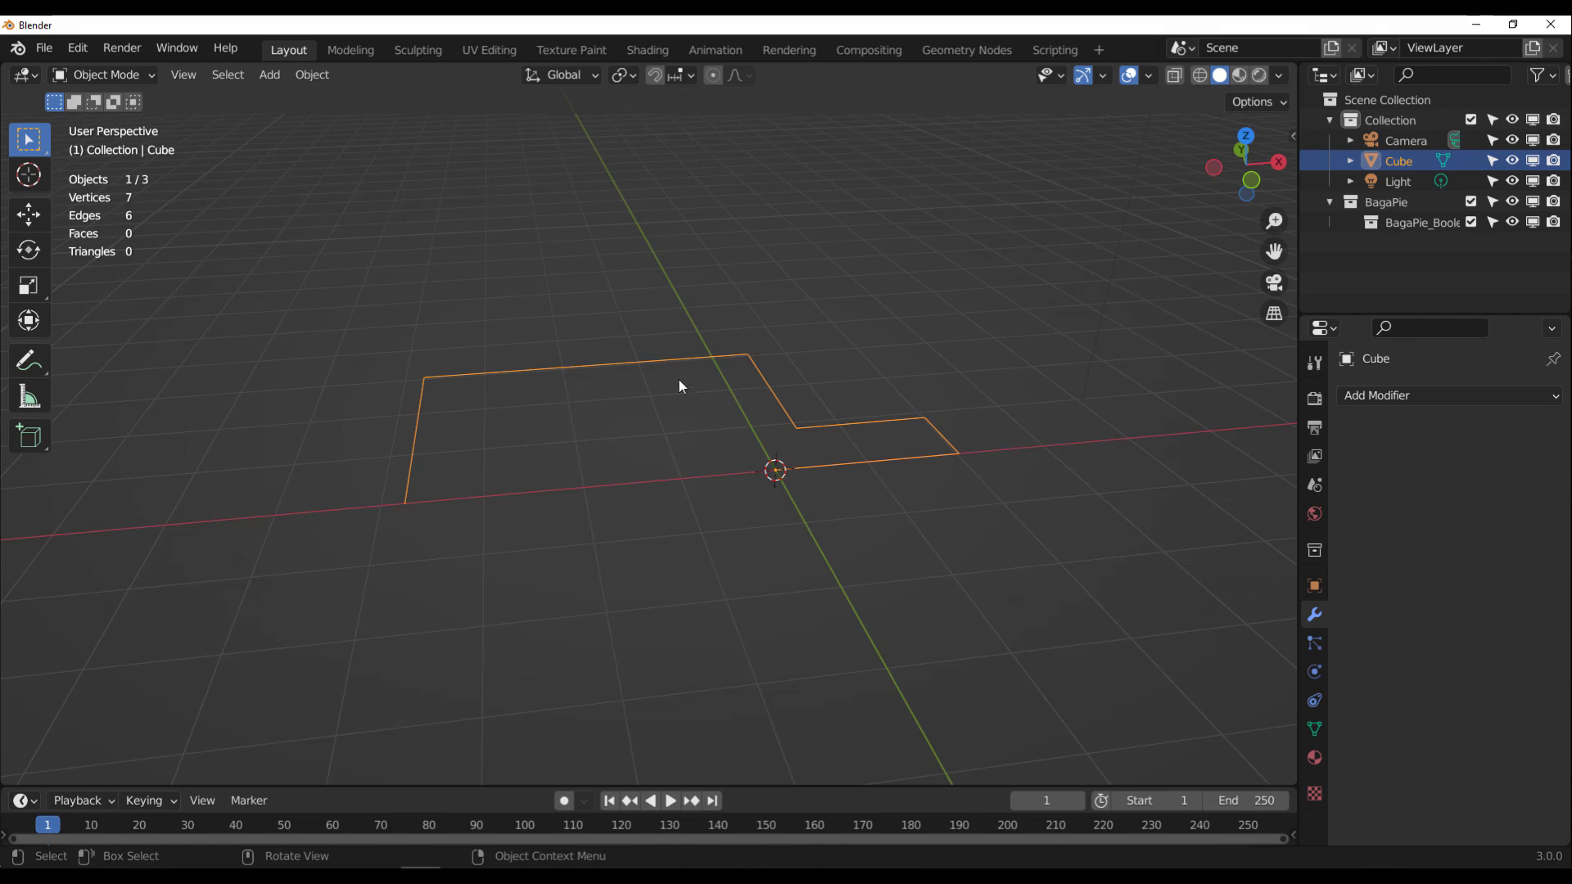
# Generate a BagaPie Wall from the open stepped outline.
pyautogui.press('j')
pyautogui.click(697, 524)
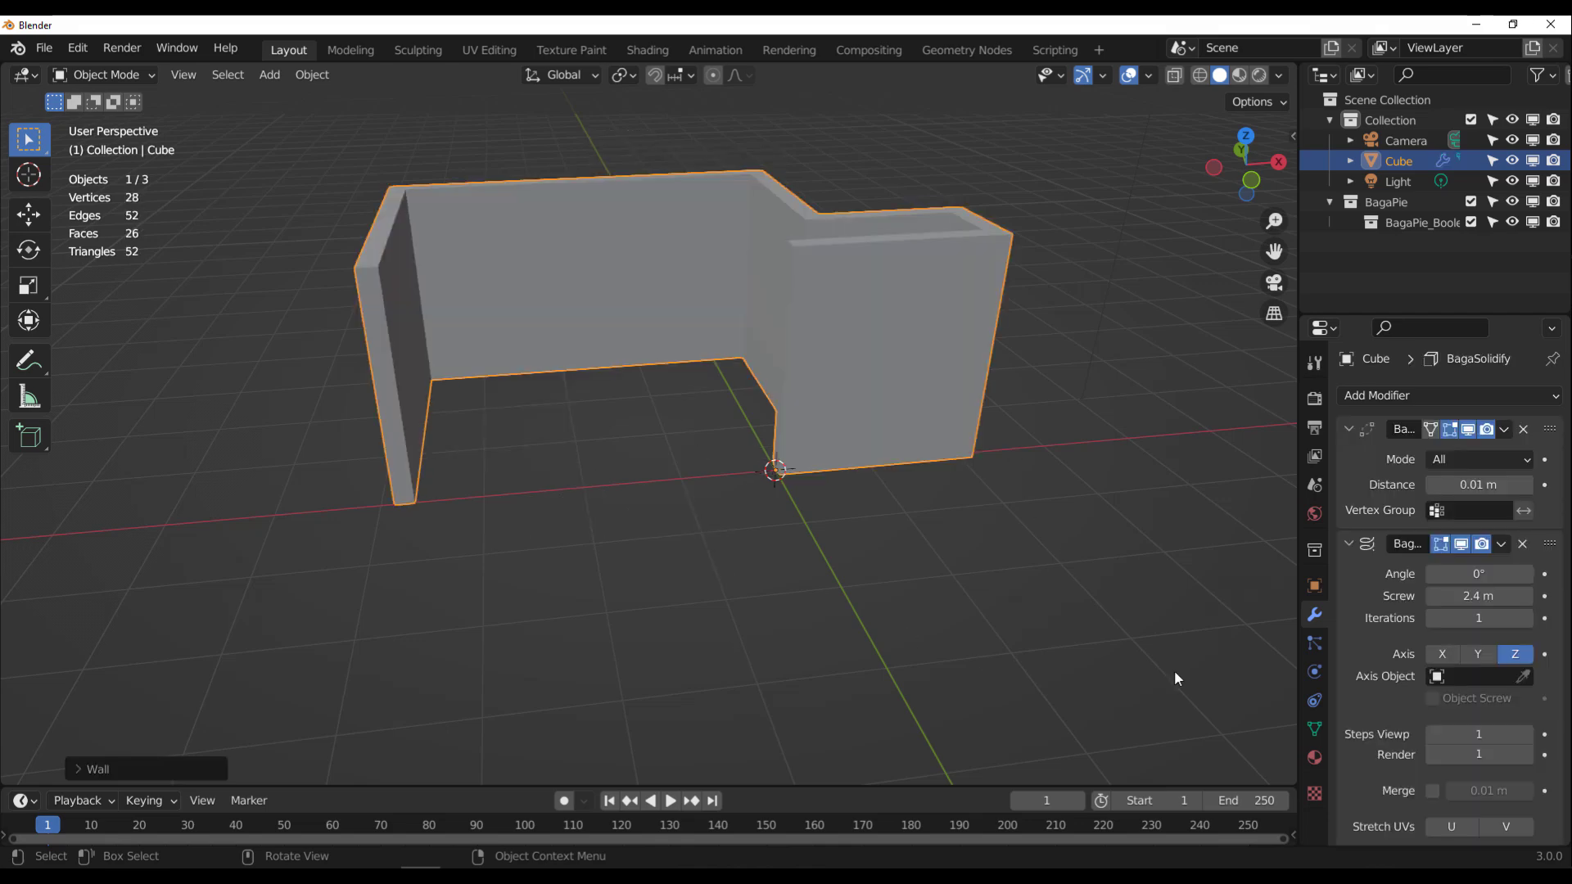
pyautogui.moveTo(1124, 665); pyautogui.dragTo(728, 606, button='middle')
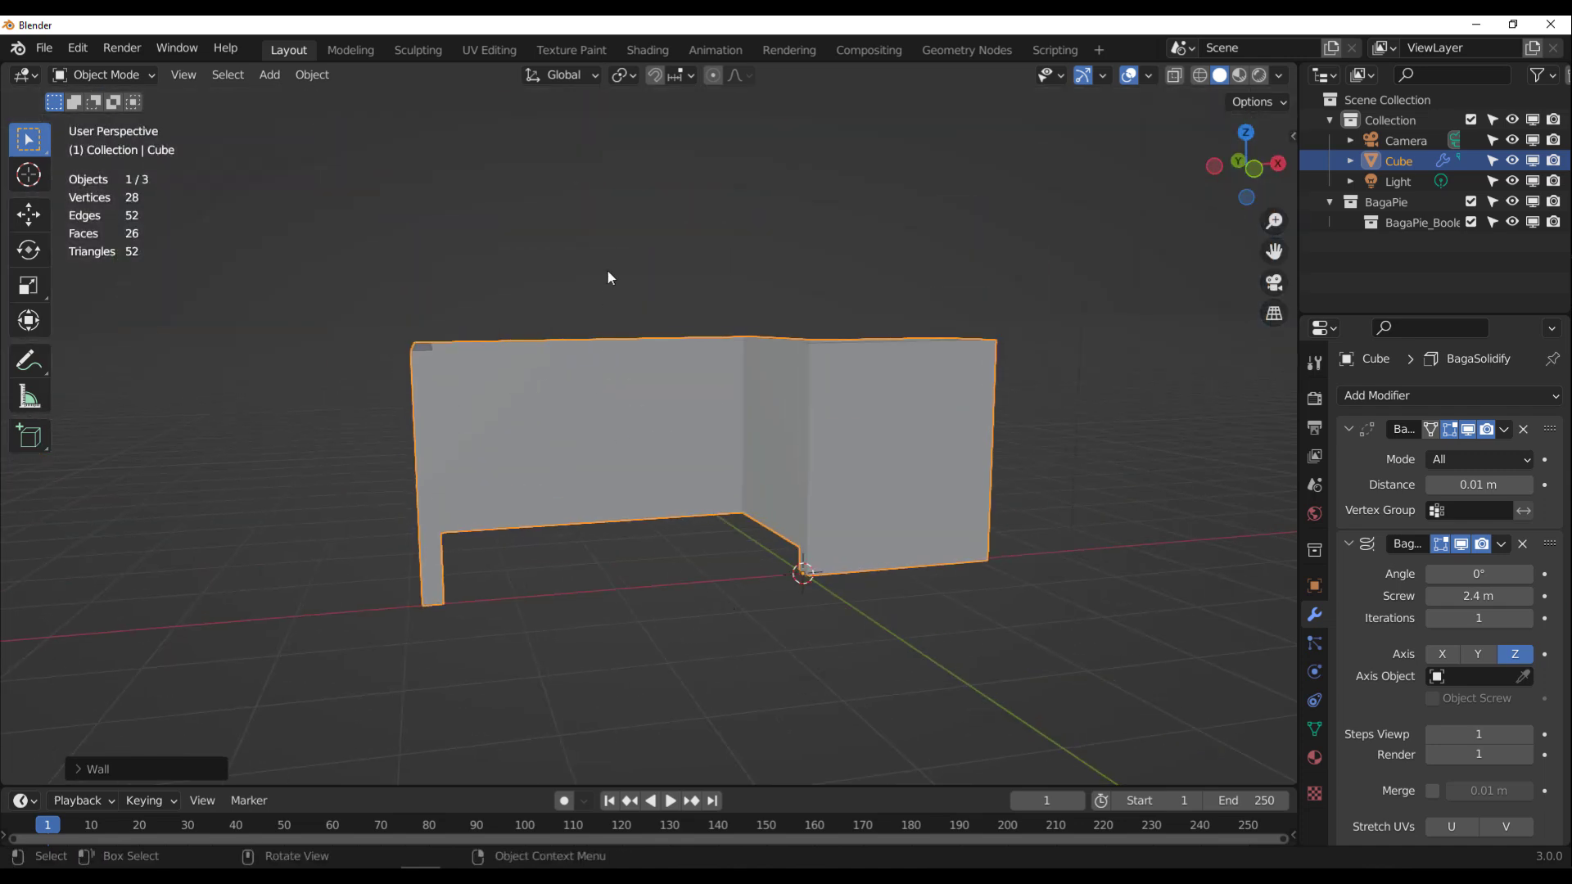
# Start the BagaPie Window tool on the wall object and draw a rectangular window box through the long back wall.
pyautogui.press('j')
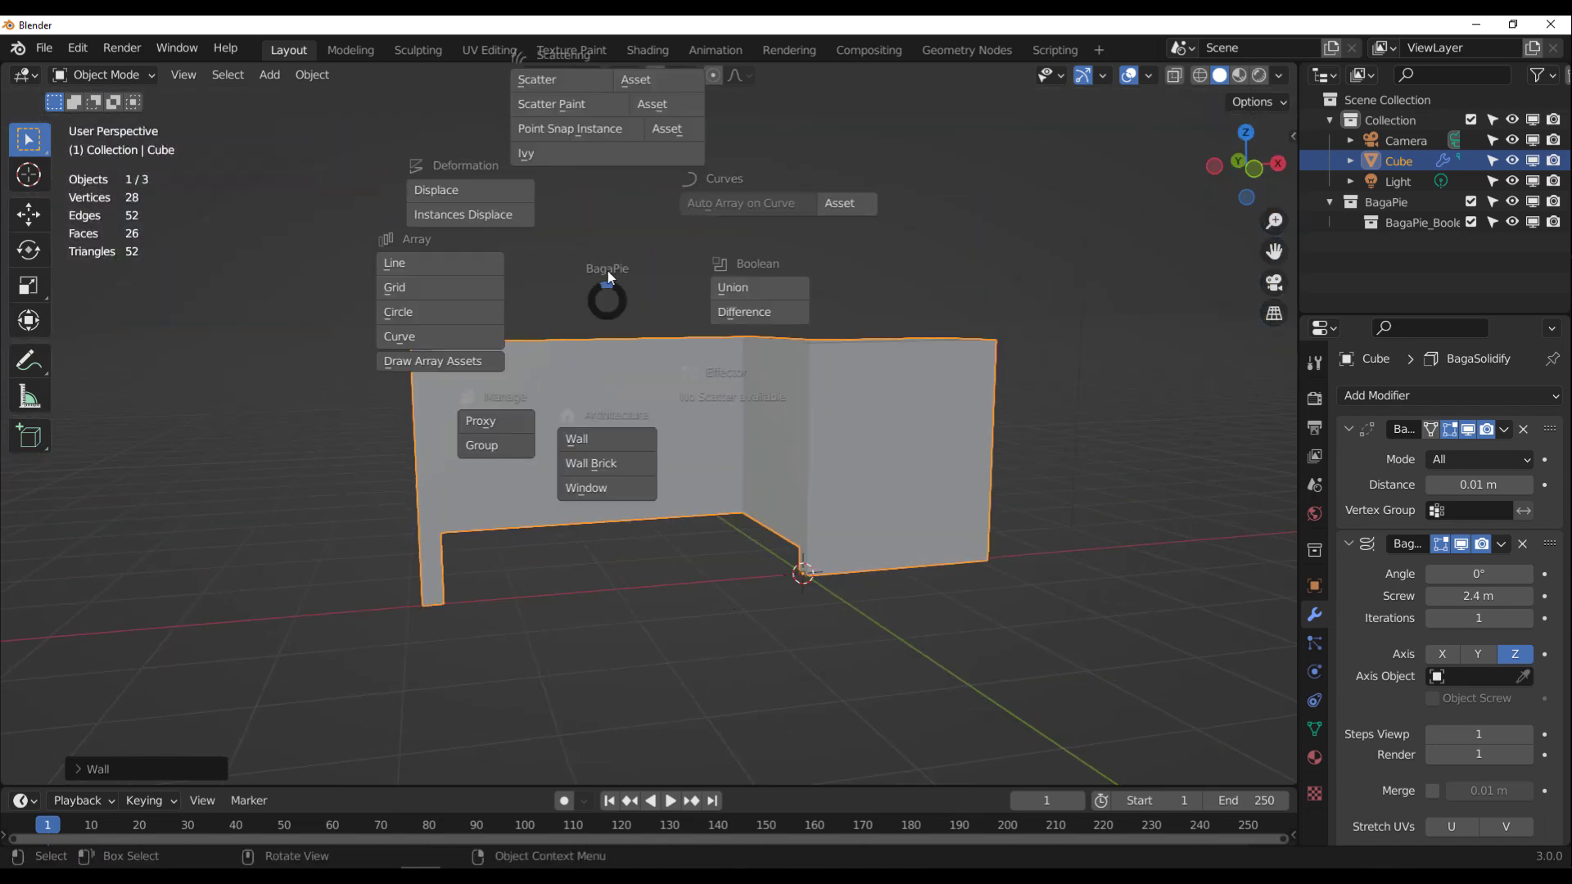
pyautogui.click(560, 456)
pyautogui.moveTo(499, 396); pyautogui.dragTo(725, 473)
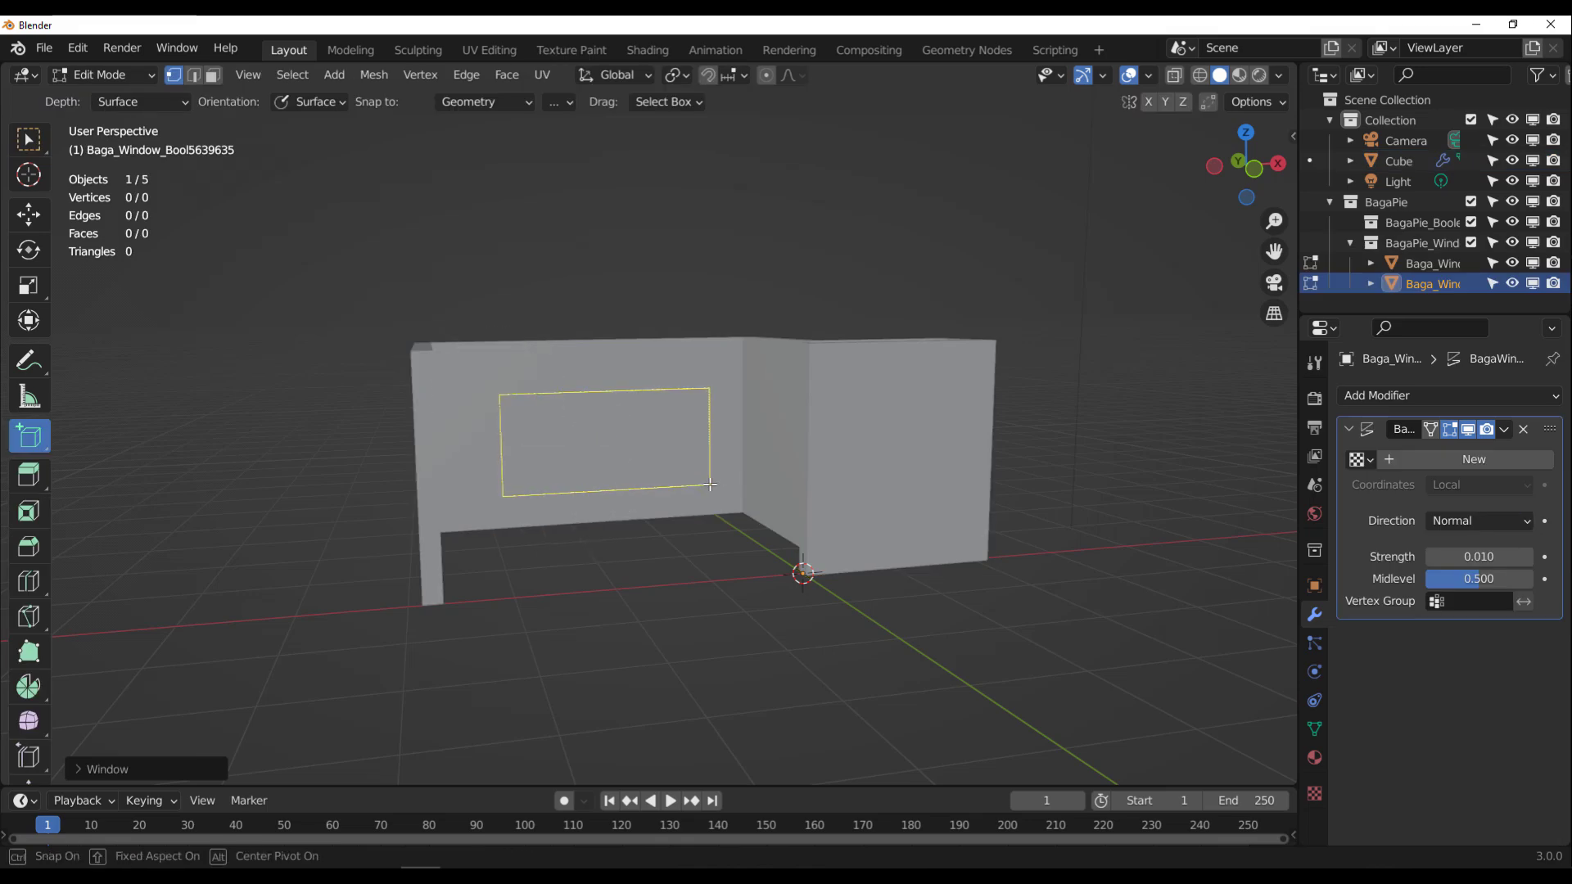
pyautogui.click(678, 429)
# Draw two more window boxes, one through the side wall beside the stepped section and one through the opposite side wall.
pyautogui.moveTo(667, 524); pyautogui.dragTo(612, 285, button='middle')
pyautogui.moveTo(612, 284); pyautogui.dragTo(752, 465)
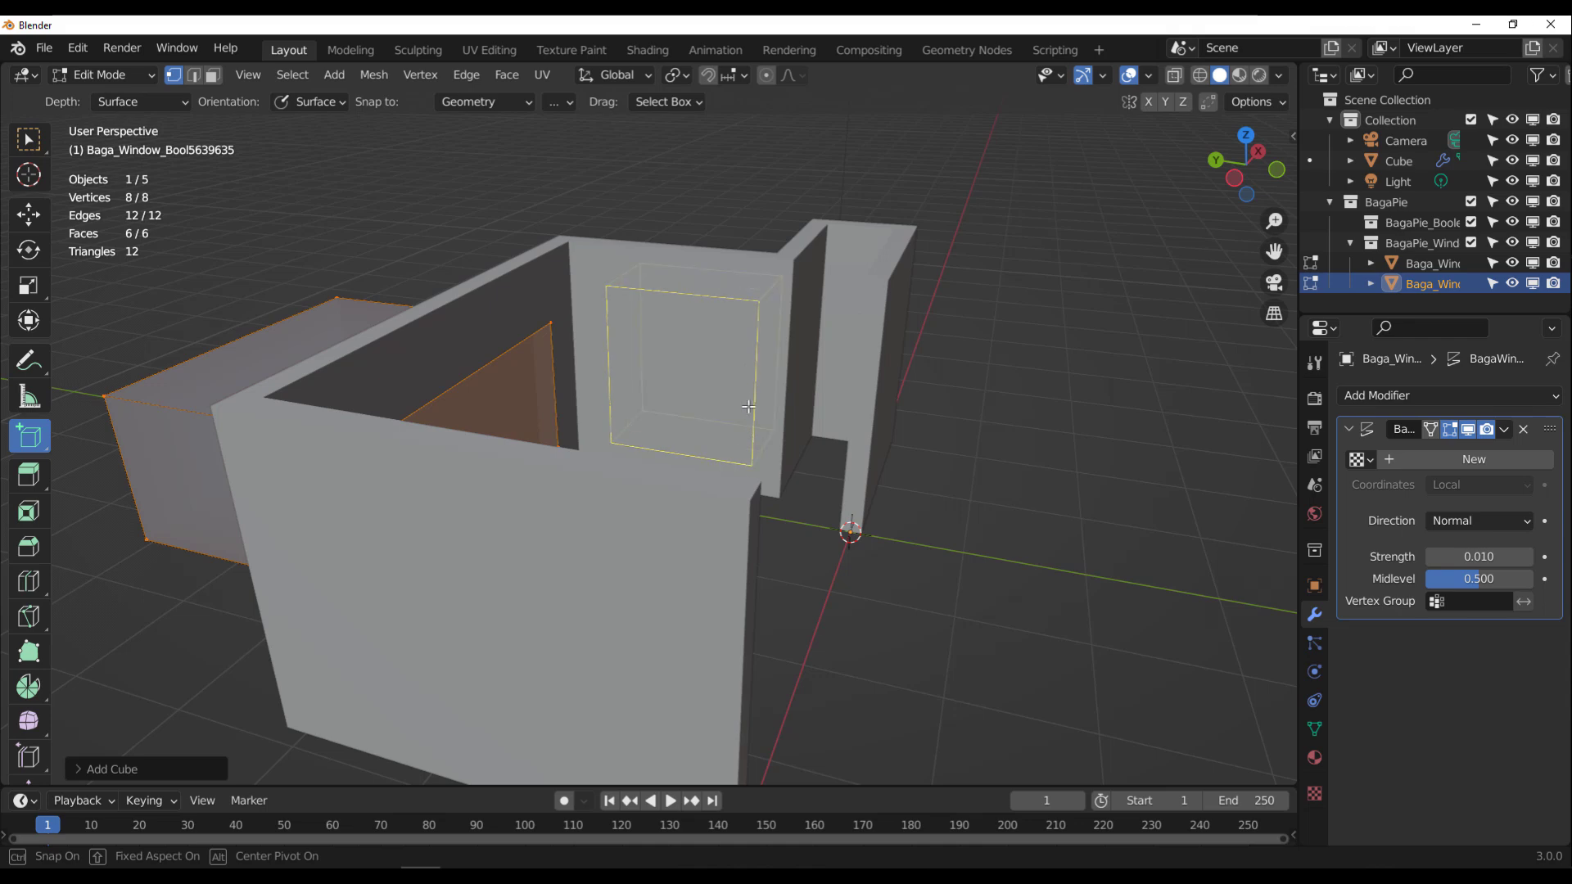
pyautogui.click(748, 406)
pyautogui.moveTo(702, 456); pyautogui.dragTo(543, 456, button='middle')
pyautogui.moveTo(493, 380); pyautogui.dragTo(731, 542)
pyautogui.click(697, 495)
pyautogui.scroll(-5, 696, 495)
pyautogui.scroll(3, 578, 464)
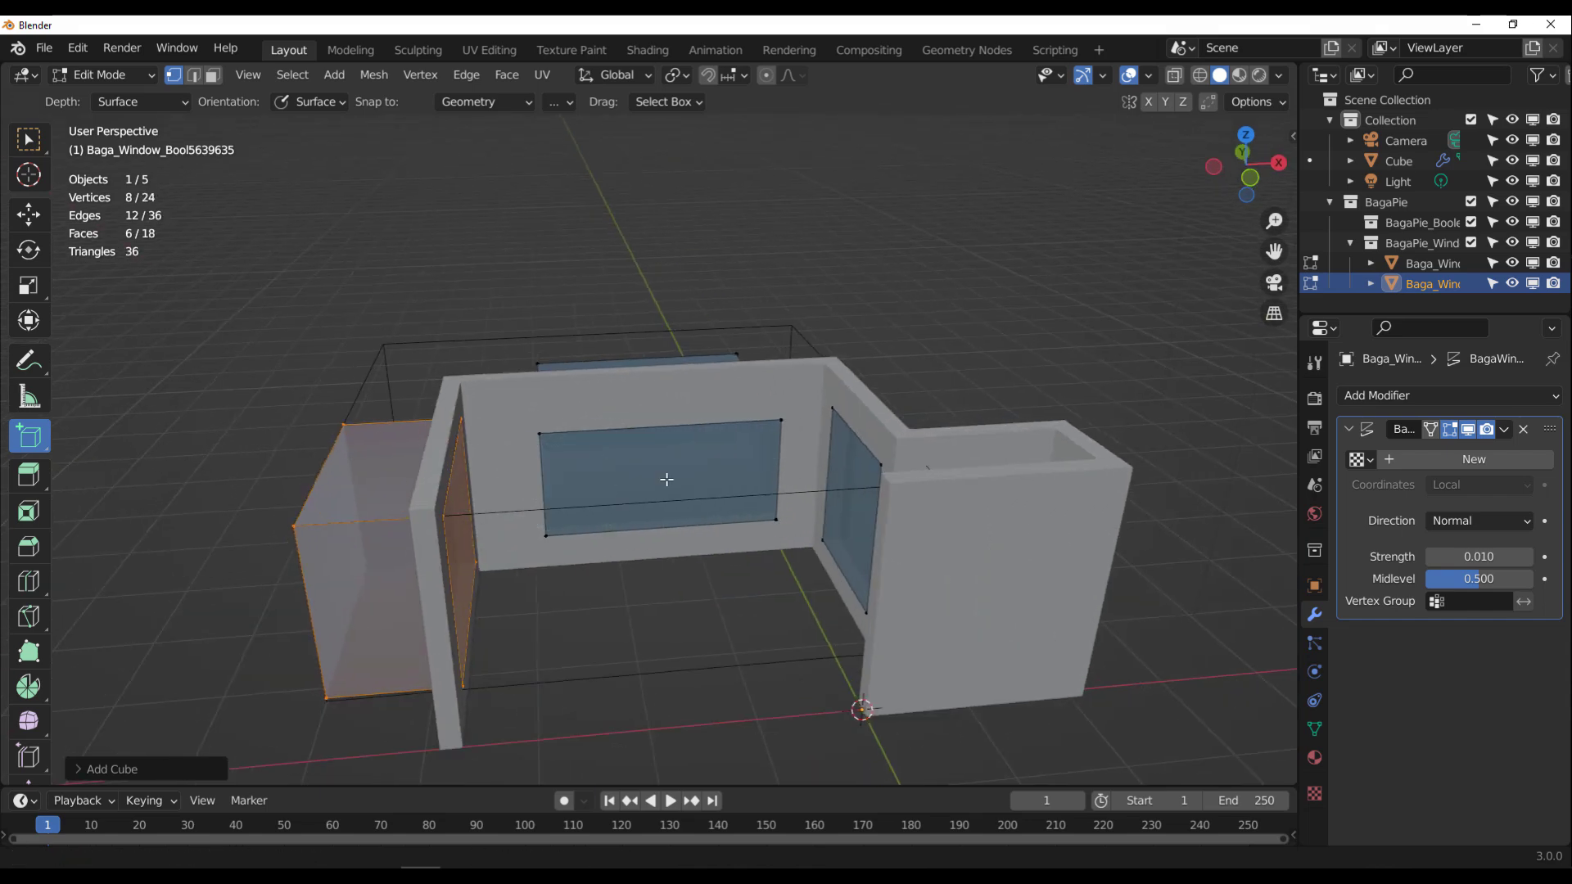
pyautogui.keyDown('shift'); pyautogui.moveTo(666, 477); pyautogui.dragTo(825, 452, button='middle'); pyautogui.keyUp('shift')
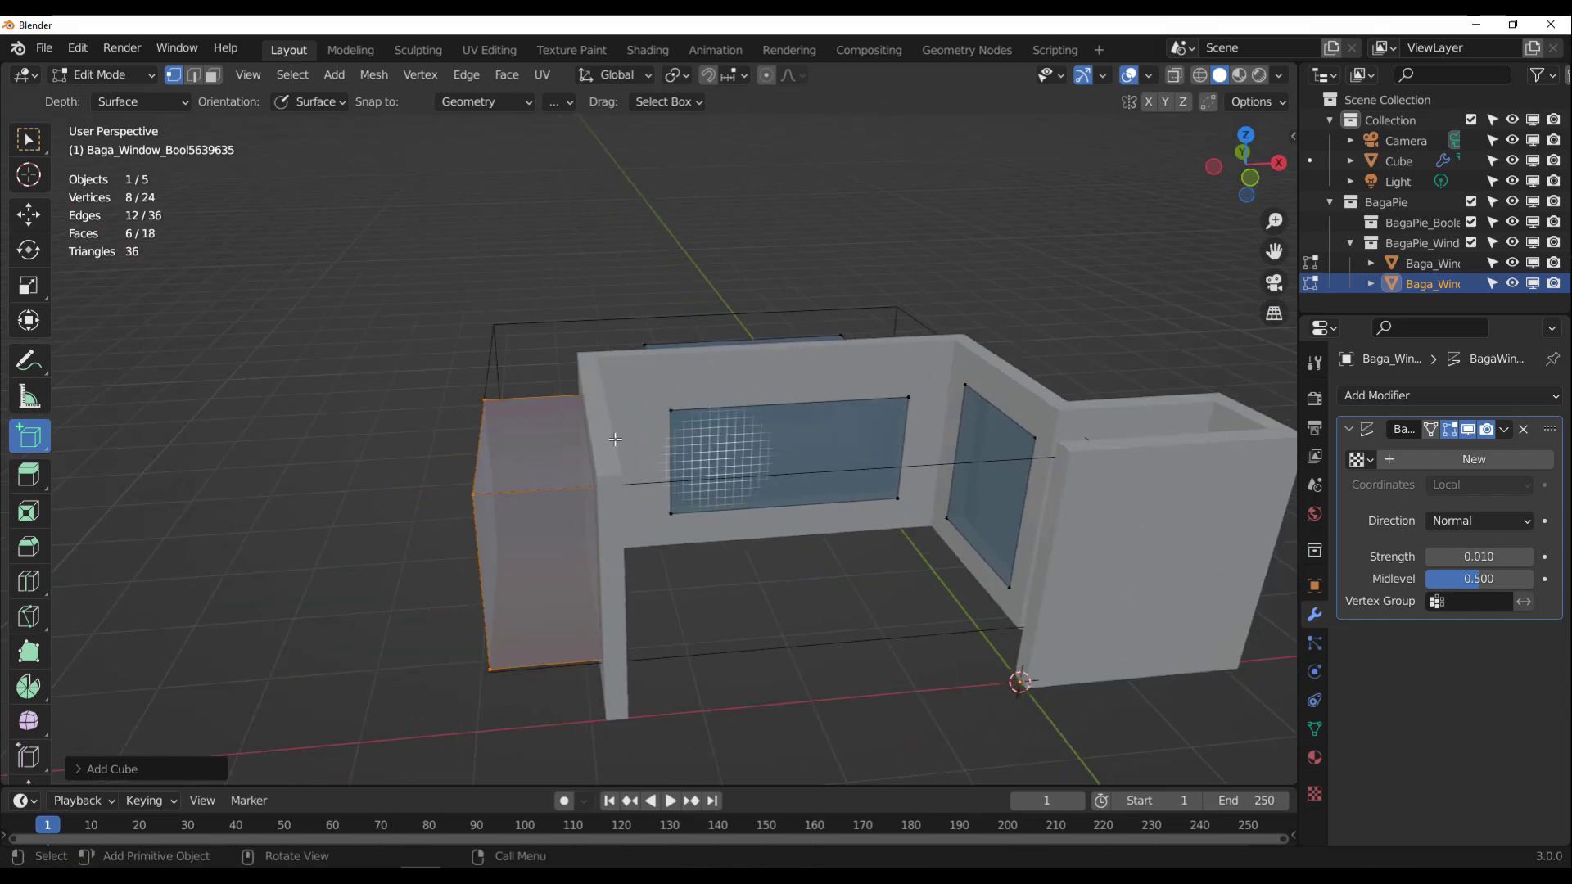
# In face select mode, move the outer face of the free-standing side wall's window box inward to the wall surface.
pyautogui.click(215, 77)
pyautogui.moveTo(369, 424); pyautogui.dragTo(463, 393, button='middle')
pyautogui.click(524, 573)
pyautogui.moveTo(600, 554); pyautogui.dragTo(495, 547, button='middle')
pyautogui.click(28, 214)
pyautogui.moveTo(495, 546); pyautogui.dragTo(686, 537)
# Move the outer face of the long back wall's window box inward until it sits near the wall surface.
pyautogui.moveTo(336, 461); pyautogui.dragTo(624, 518, button='middle')
pyautogui.click(540, 493)
pyautogui.moveTo(540, 494); pyautogui.dragTo(441, 505, button='middle')
pyautogui.moveTo(463, 484); pyautogui.dragTo(689, 487)
pyautogui.scroll(-6, 686, 459)
# Move the outer face of the window box beside the stepped section close to its wall and return to Object Mode.
pyautogui.moveTo(683, 438); pyautogui.dragTo(888, 441, button='middle')
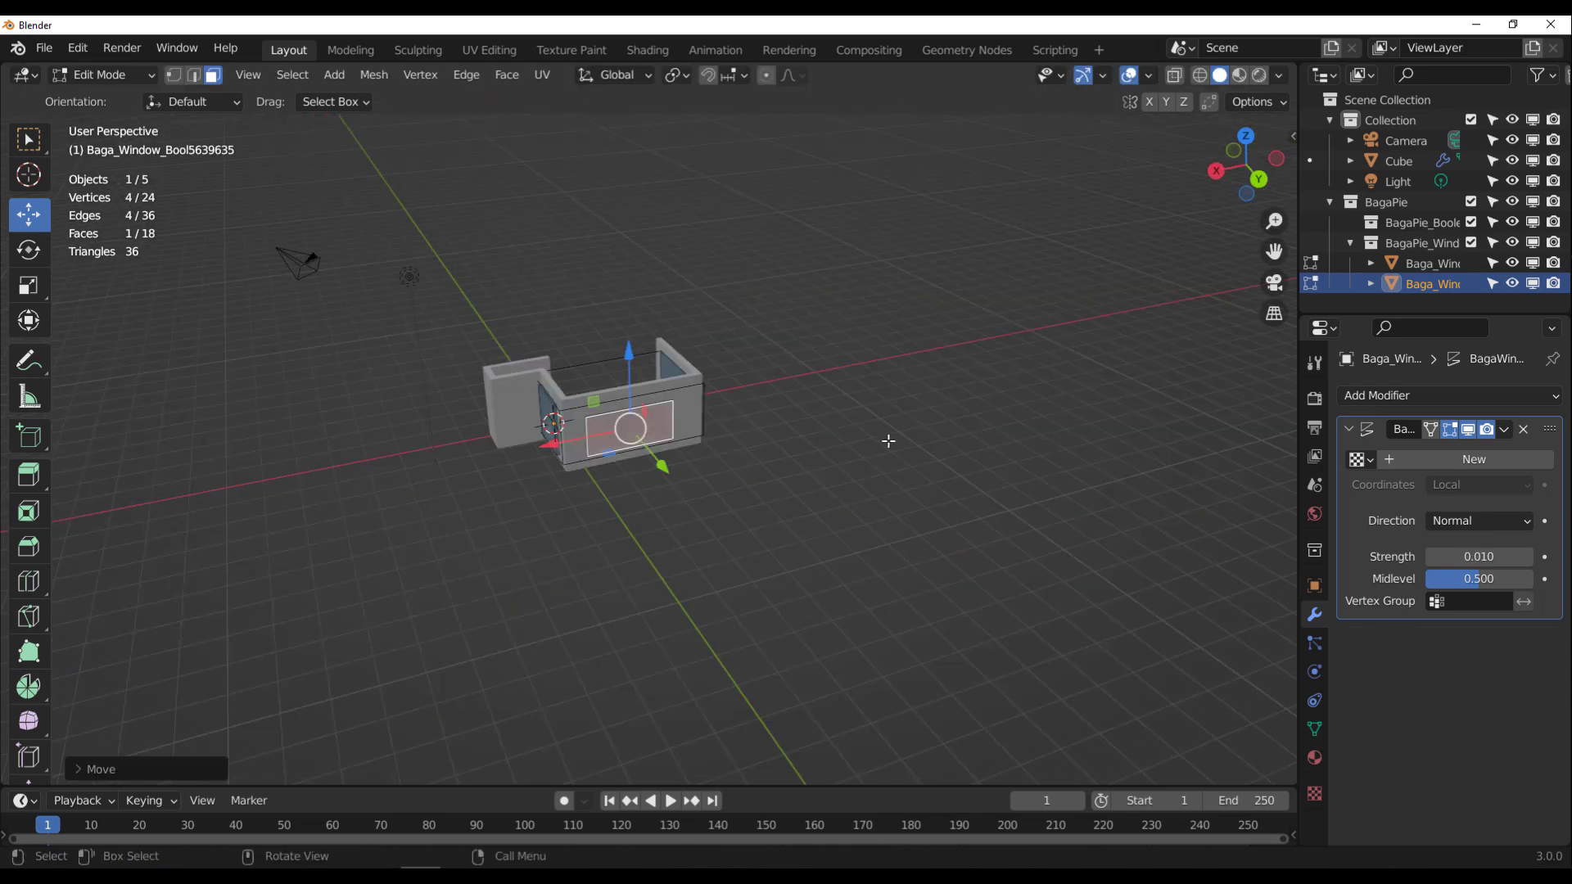
pyautogui.scroll(4, 889, 441)
pyautogui.moveTo(352, 483); pyautogui.dragTo(593, 470, button='middle')
pyautogui.scroll(4, 644, 474)
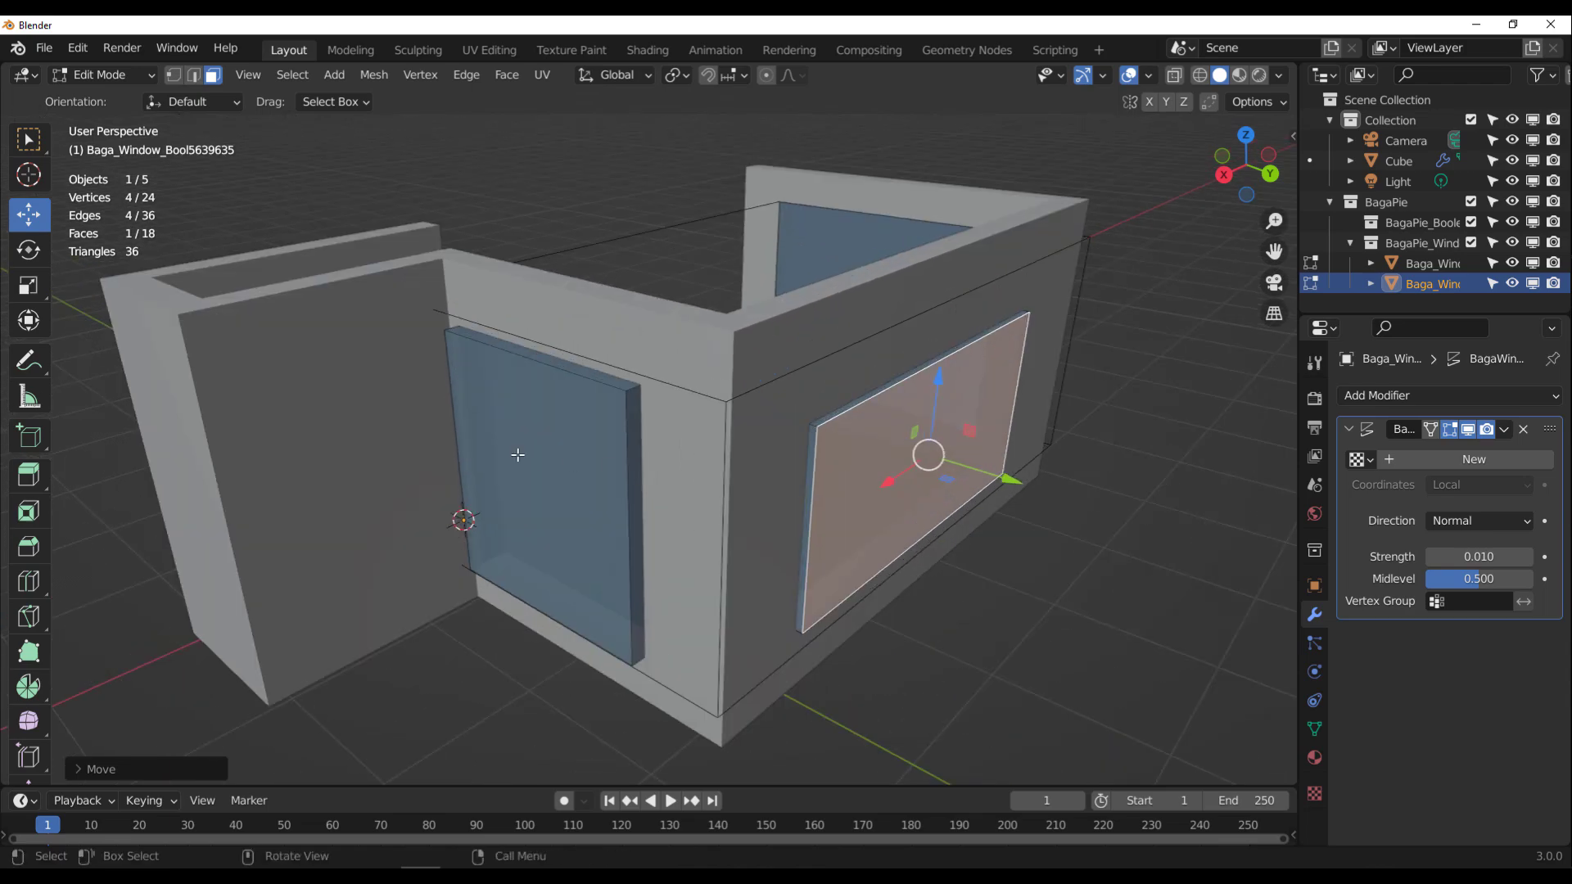
pyautogui.click(517, 455)
pyautogui.moveTo(482, 514); pyautogui.dragTo(492, 510)
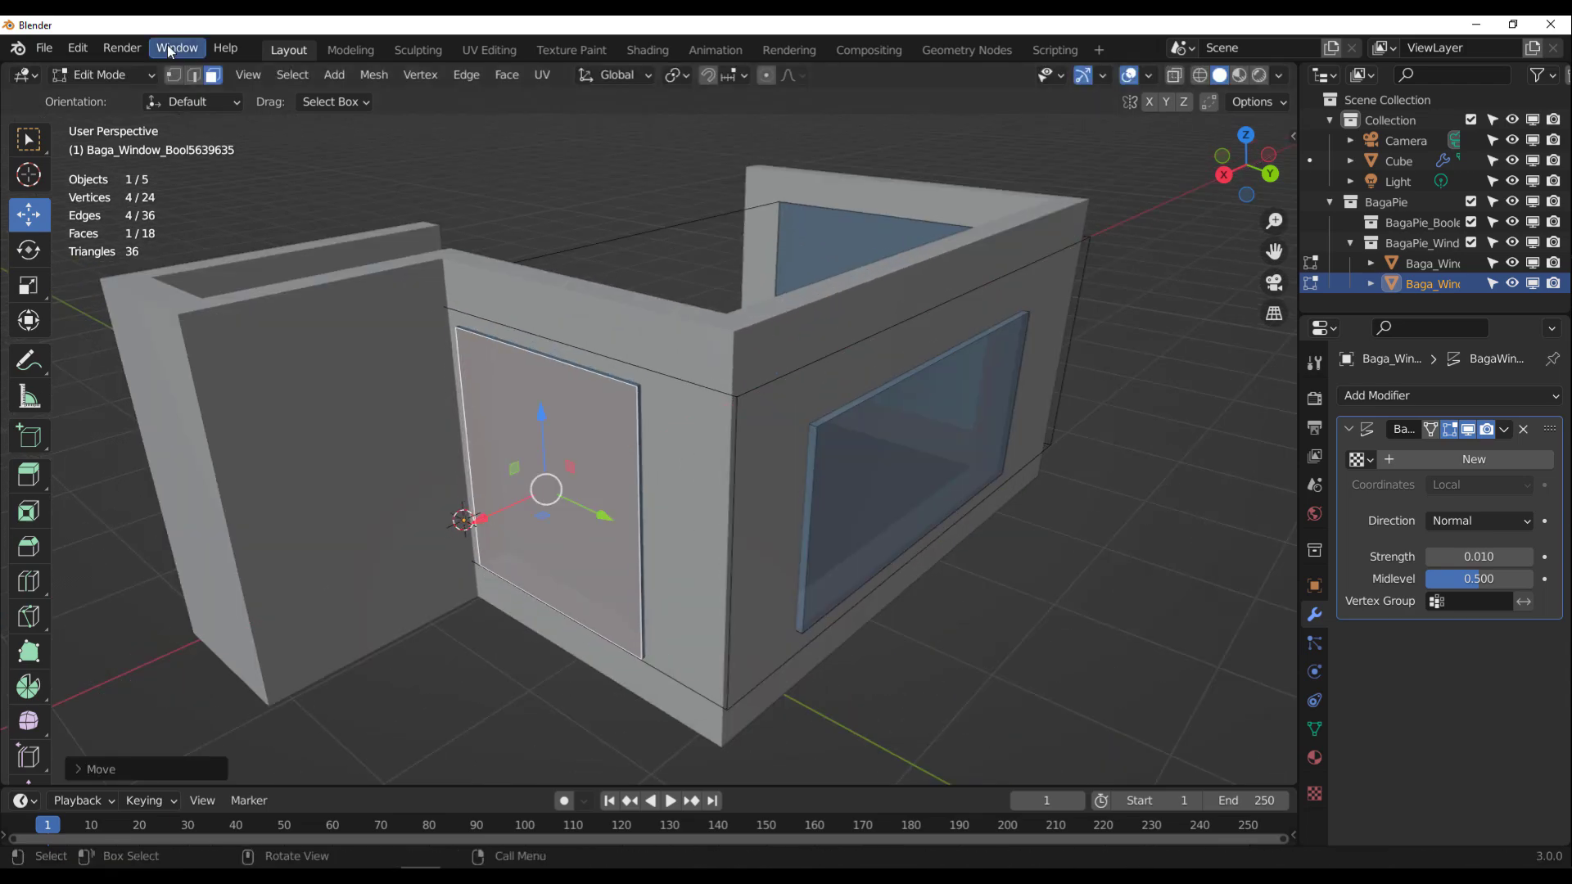
pyautogui.click(118, 74)
pyautogui.click(112, 99)
# Add a plane mesh at the 3D cursor beneath the walls.
pyautogui.moveTo(228, 337); pyautogui.dragTo(577, 505, button='middle')
pyautogui.scroll(-4, 491, 357)
pyautogui.click(497, 250)
pyautogui.hotkey('shift', 'a')
pyautogui.moveTo(483, 409)
pyautogui.click(565, 407)
pyautogui.scroll(-4, 577, 406)
pyautogui.scroll(4, 577, 505)
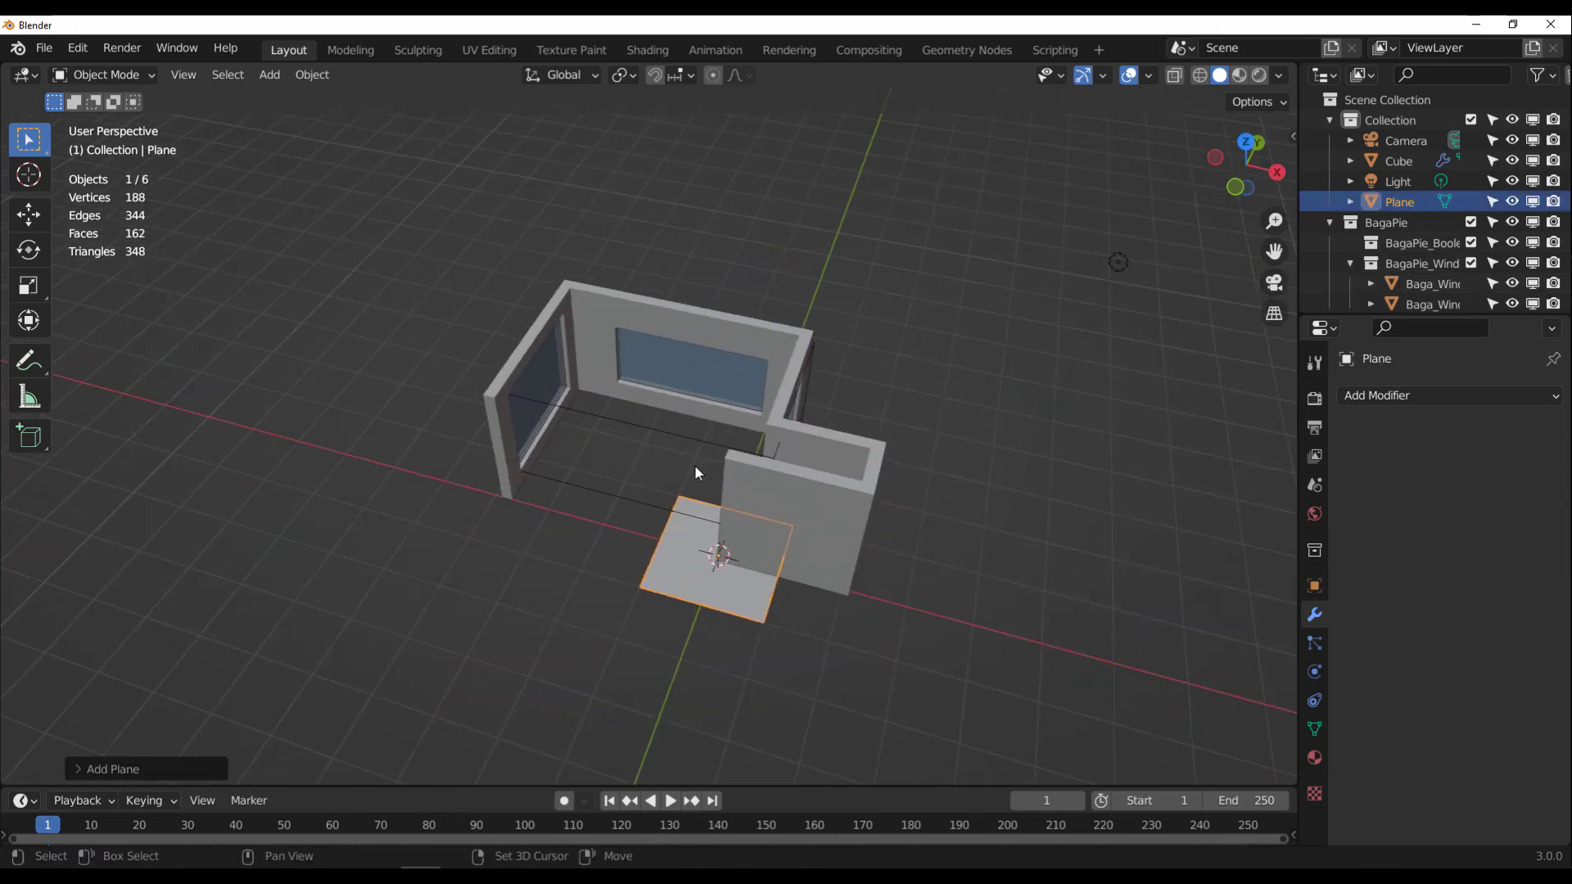
# Scale the plane up uniformly to about 14.7 m square as ground around the walls, and deselect it.
pyautogui.click(27, 286)
pyautogui.moveTo(764, 641); pyautogui.dragTo(13, 269)
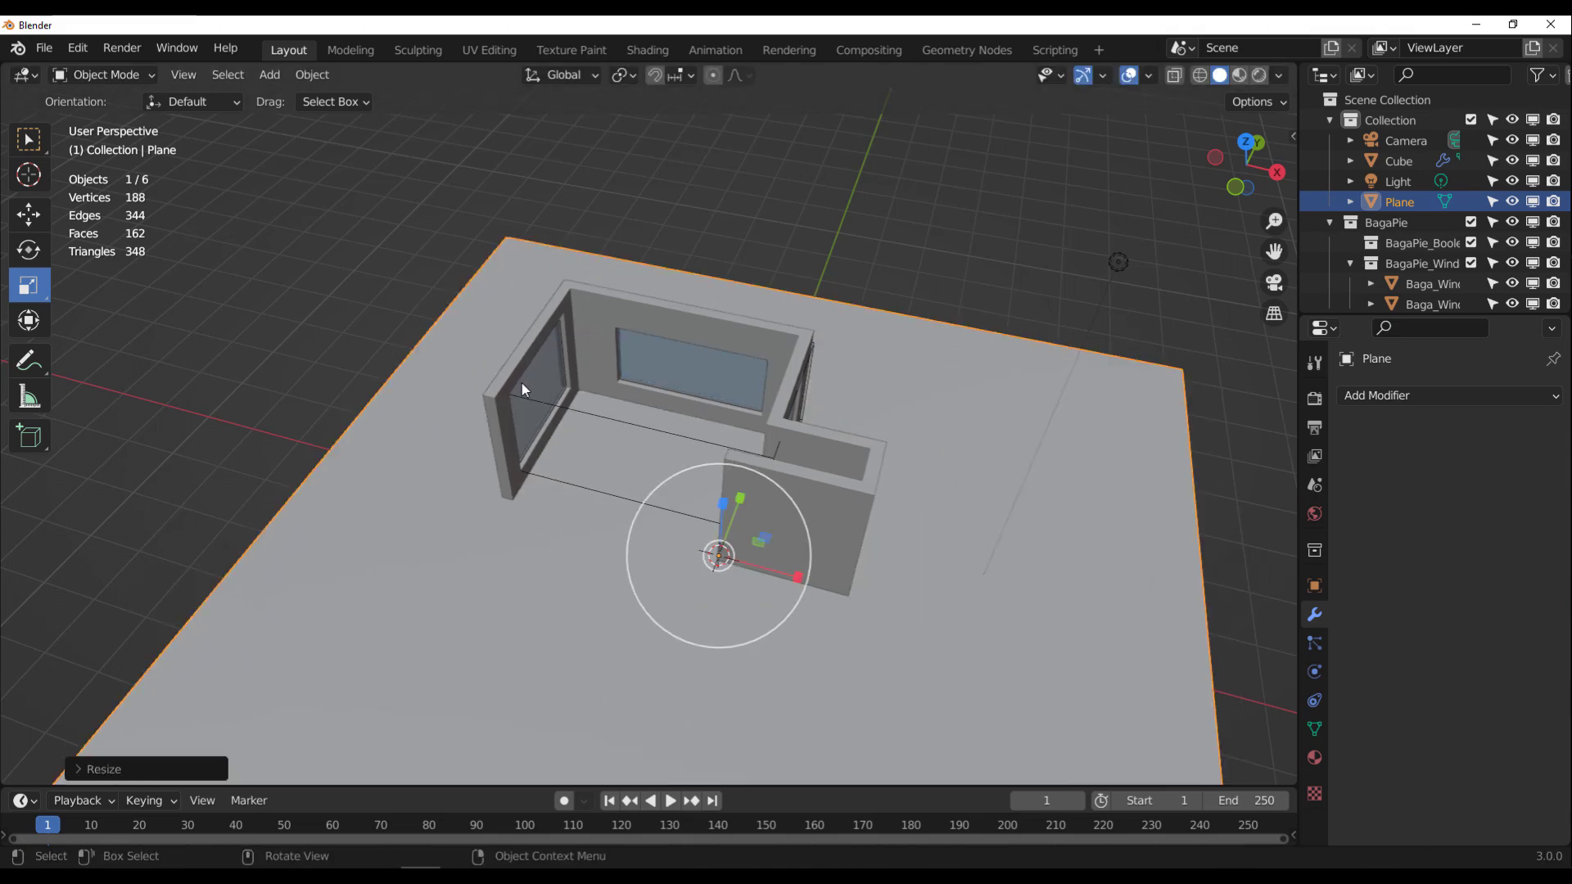
pyautogui.moveTo(523, 383); pyautogui.dragTo(555, 342, button='middle')
pyautogui.scroll(4, 555, 342)
pyautogui.scroll(-5, 576, 385)
pyautogui.moveTo(461, 376); pyautogui.dragTo(305, 294, button='middle')
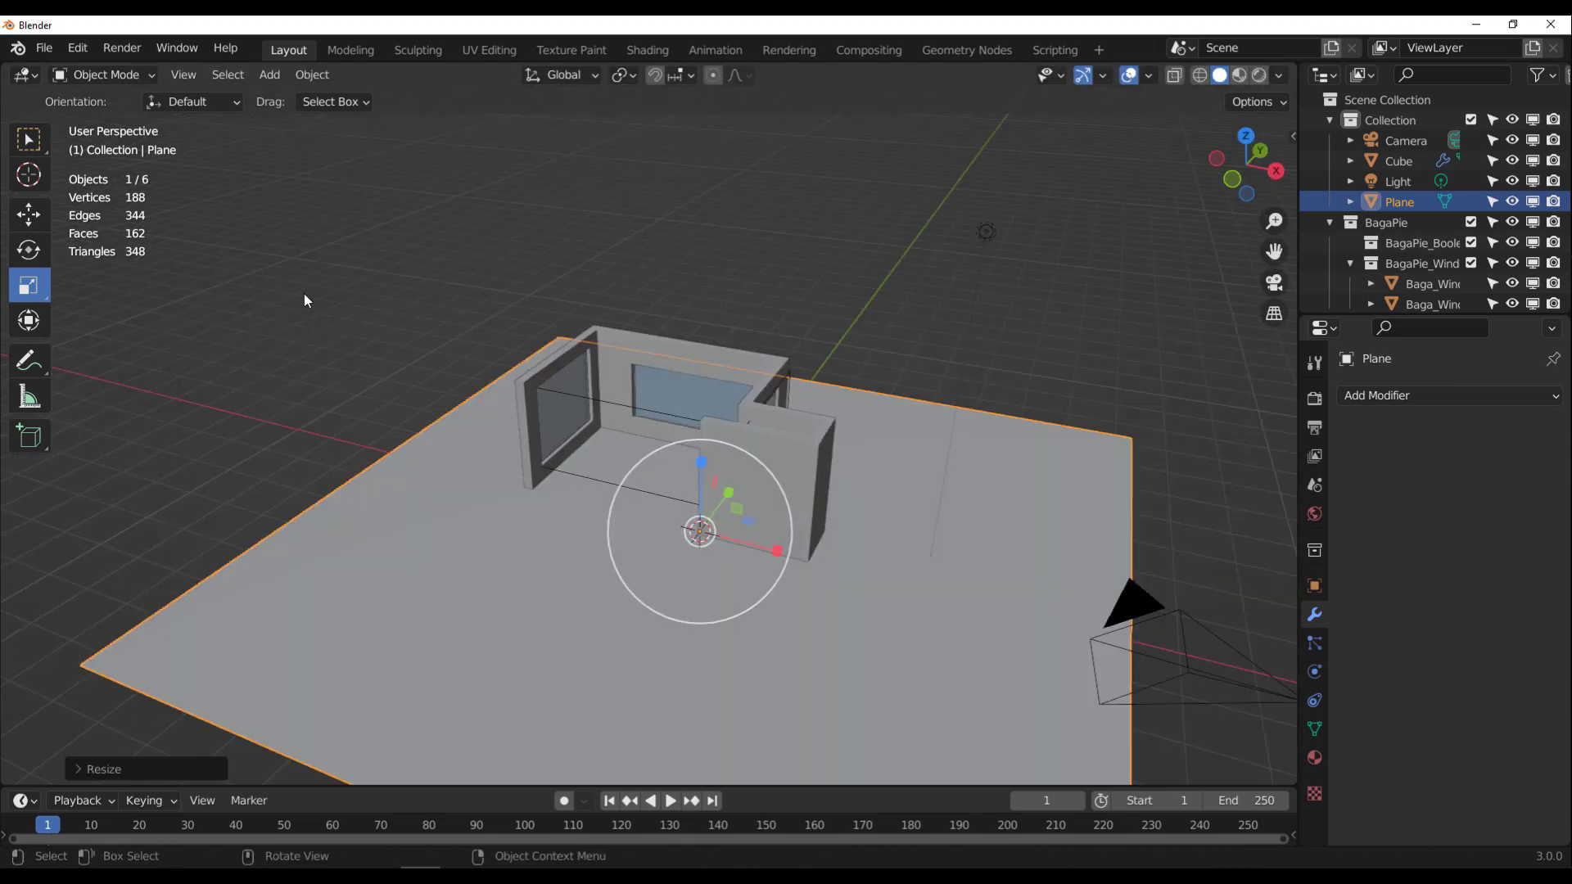
pyautogui.scroll(3, 311, 285)
pyautogui.click(311, 285)
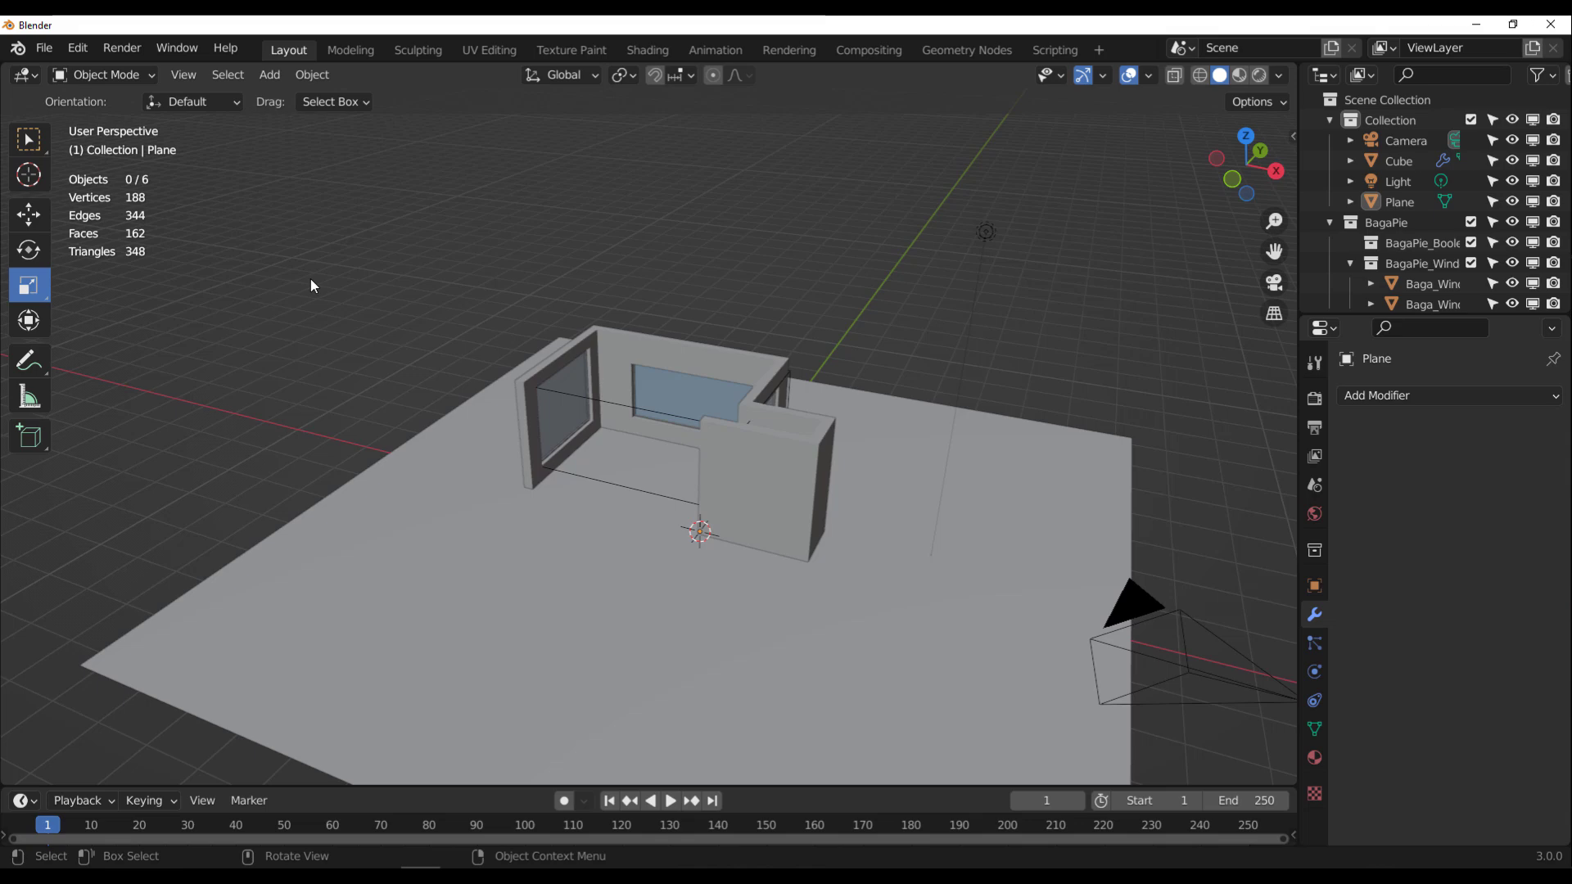
# Browse BagaPie's Scatter asset categories for plants, rocks, trees, stumps and grass, and close the asset picker.
pyautogui.press('j')
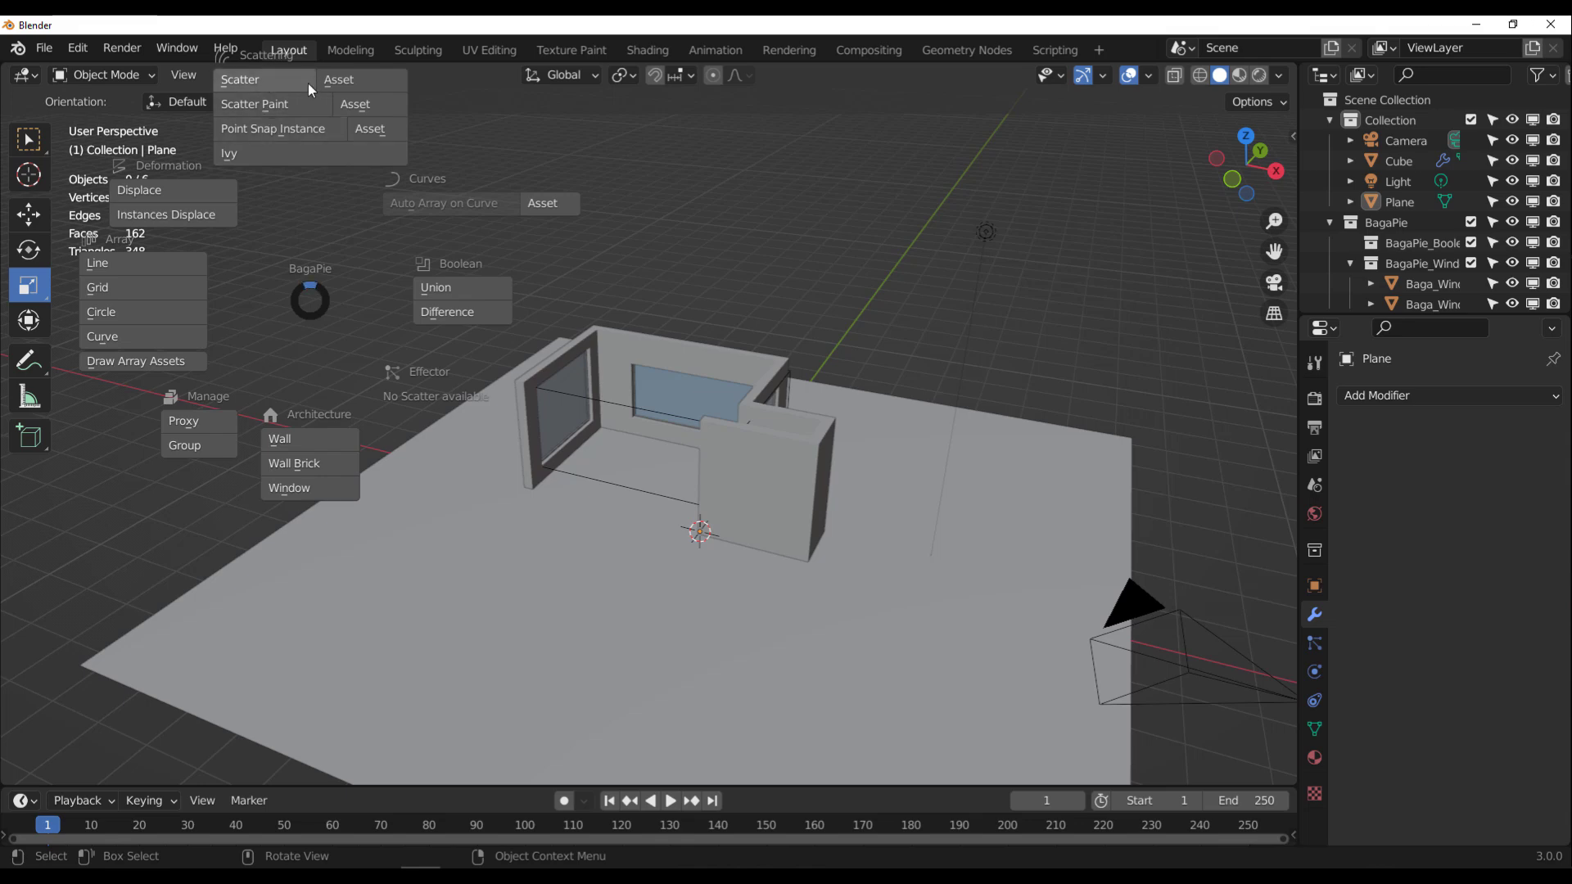
pyautogui.click(352, 81)
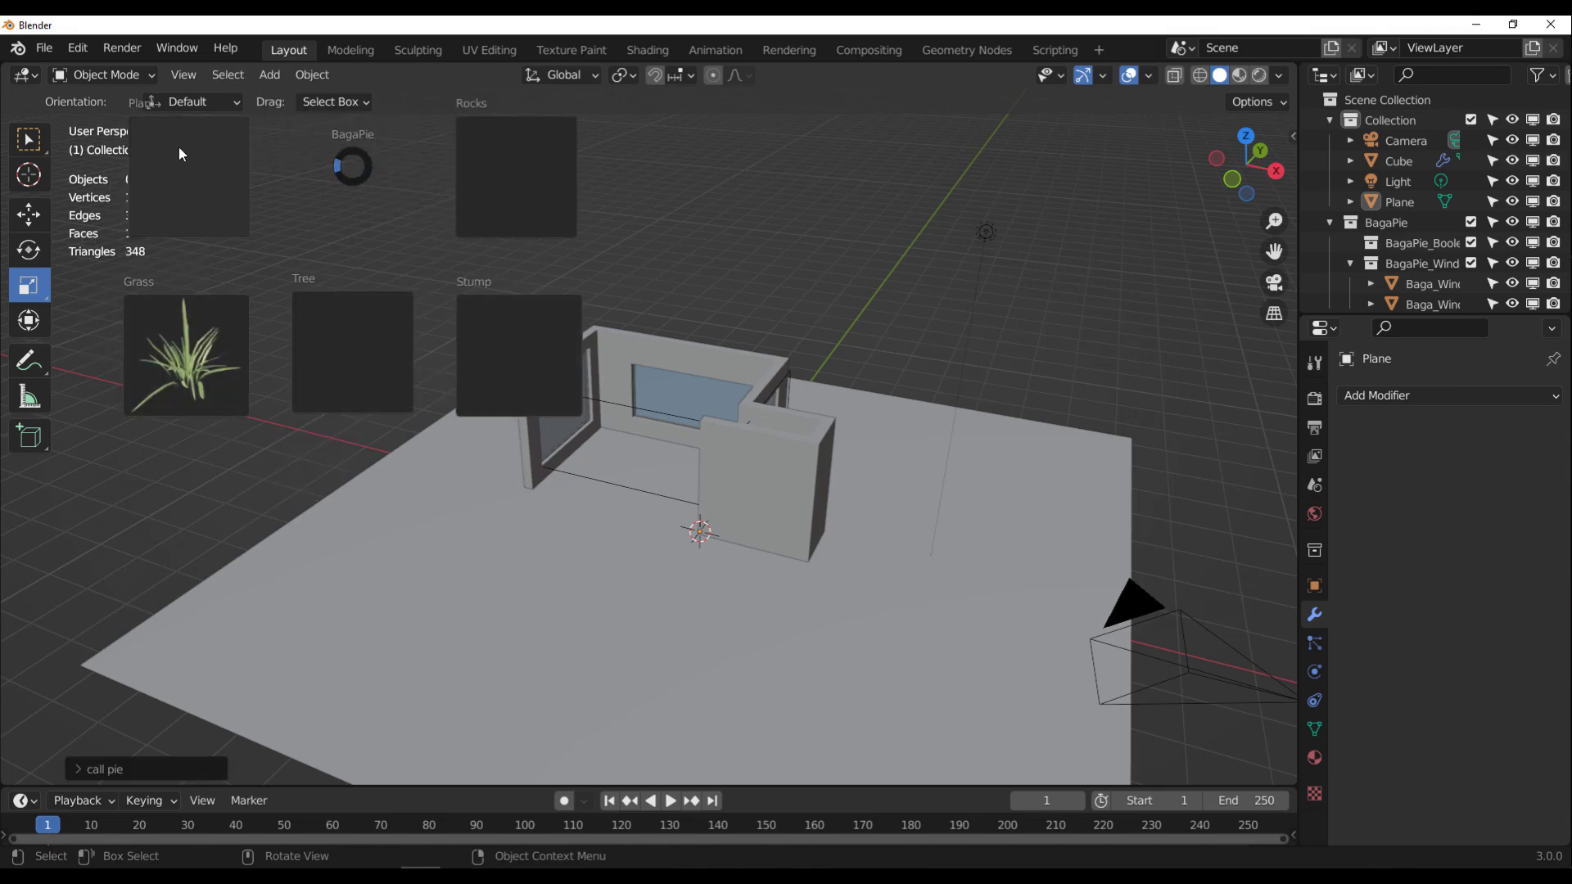
pyautogui.click(189, 172)
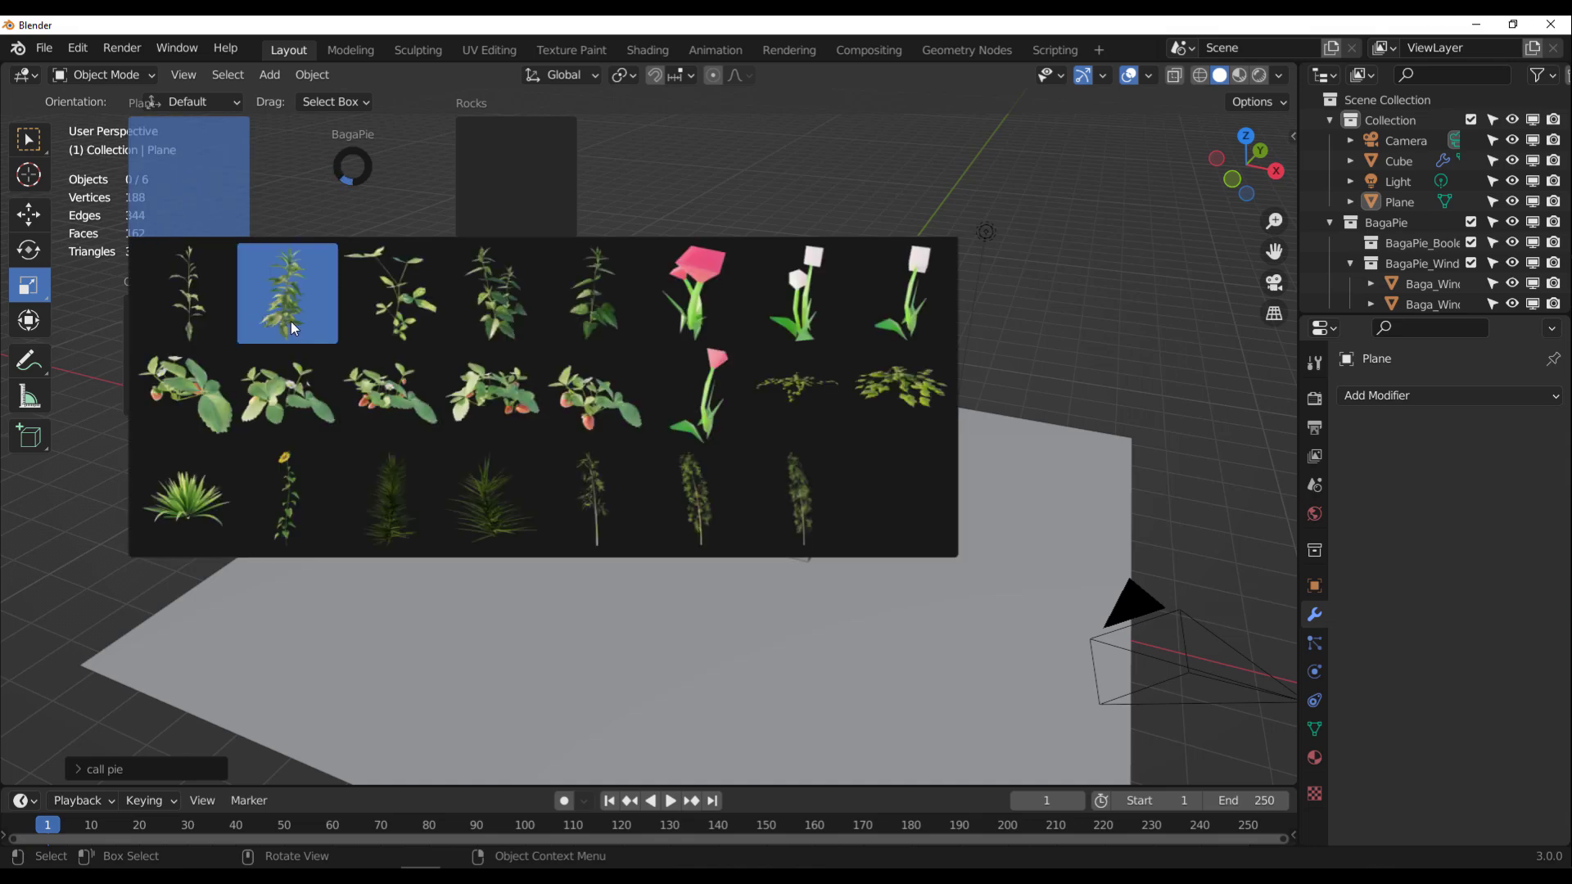
pyautogui.moveTo(508, 168)
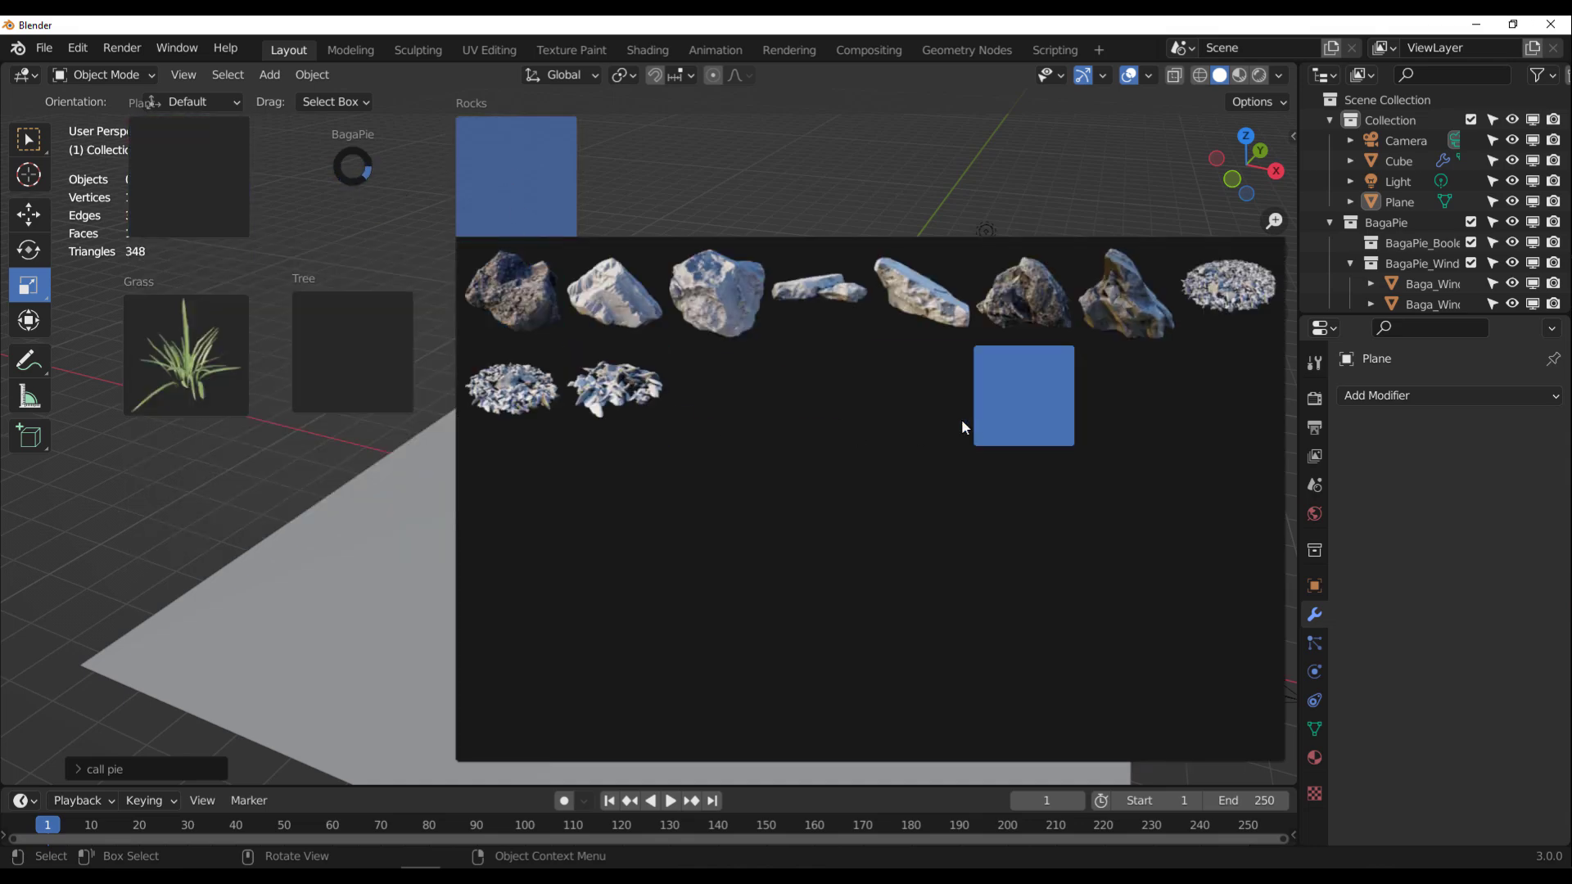
pyautogui.moveTo(361, 330)
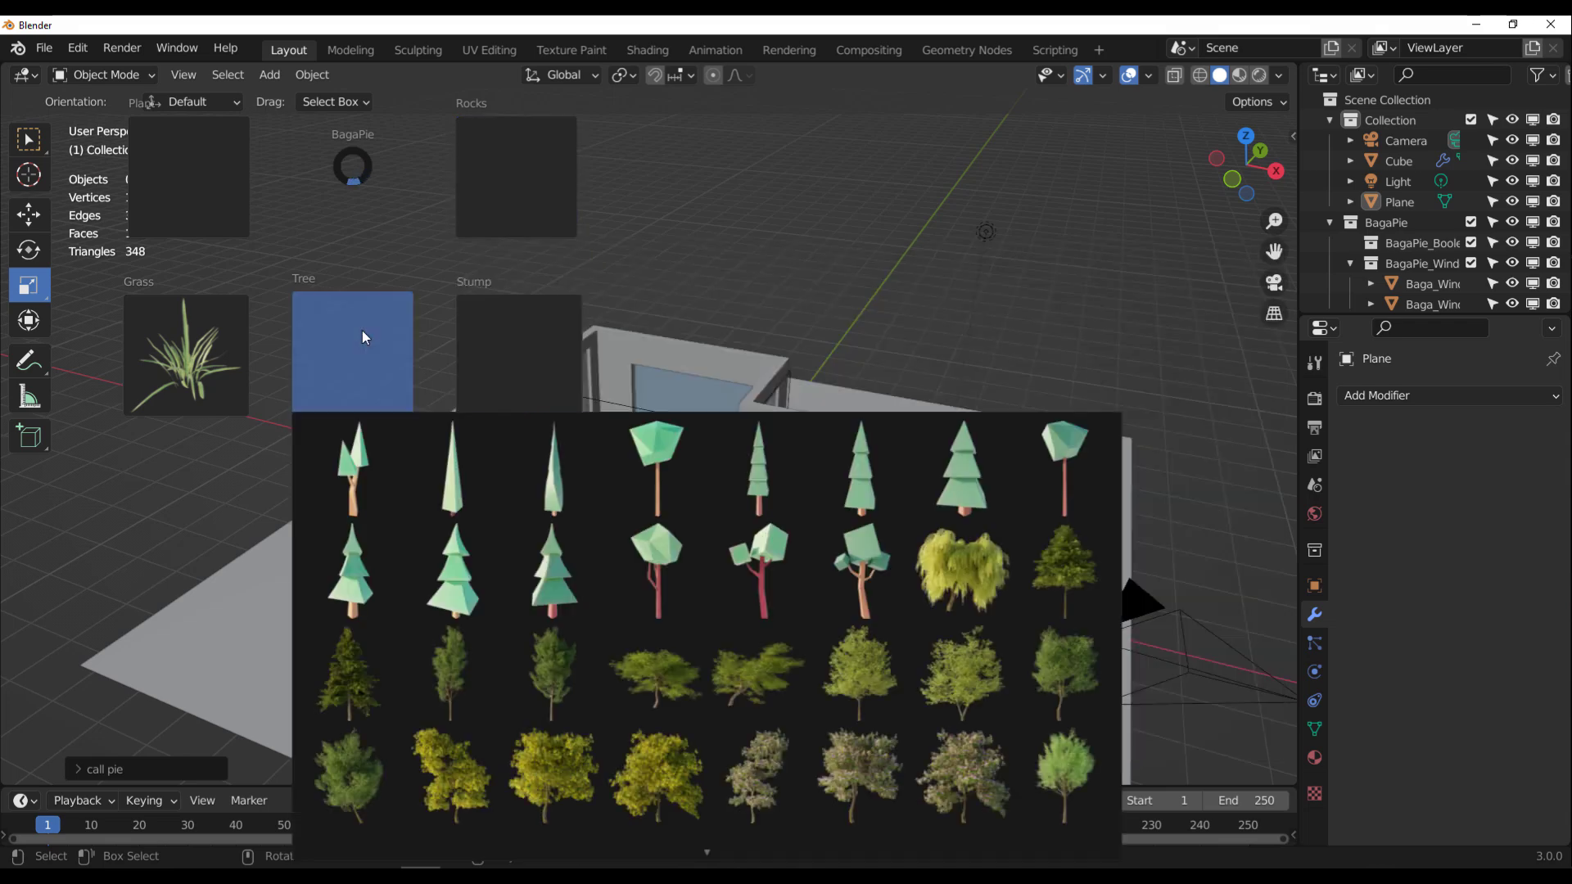
pyautogui.moveTo(527, 352)
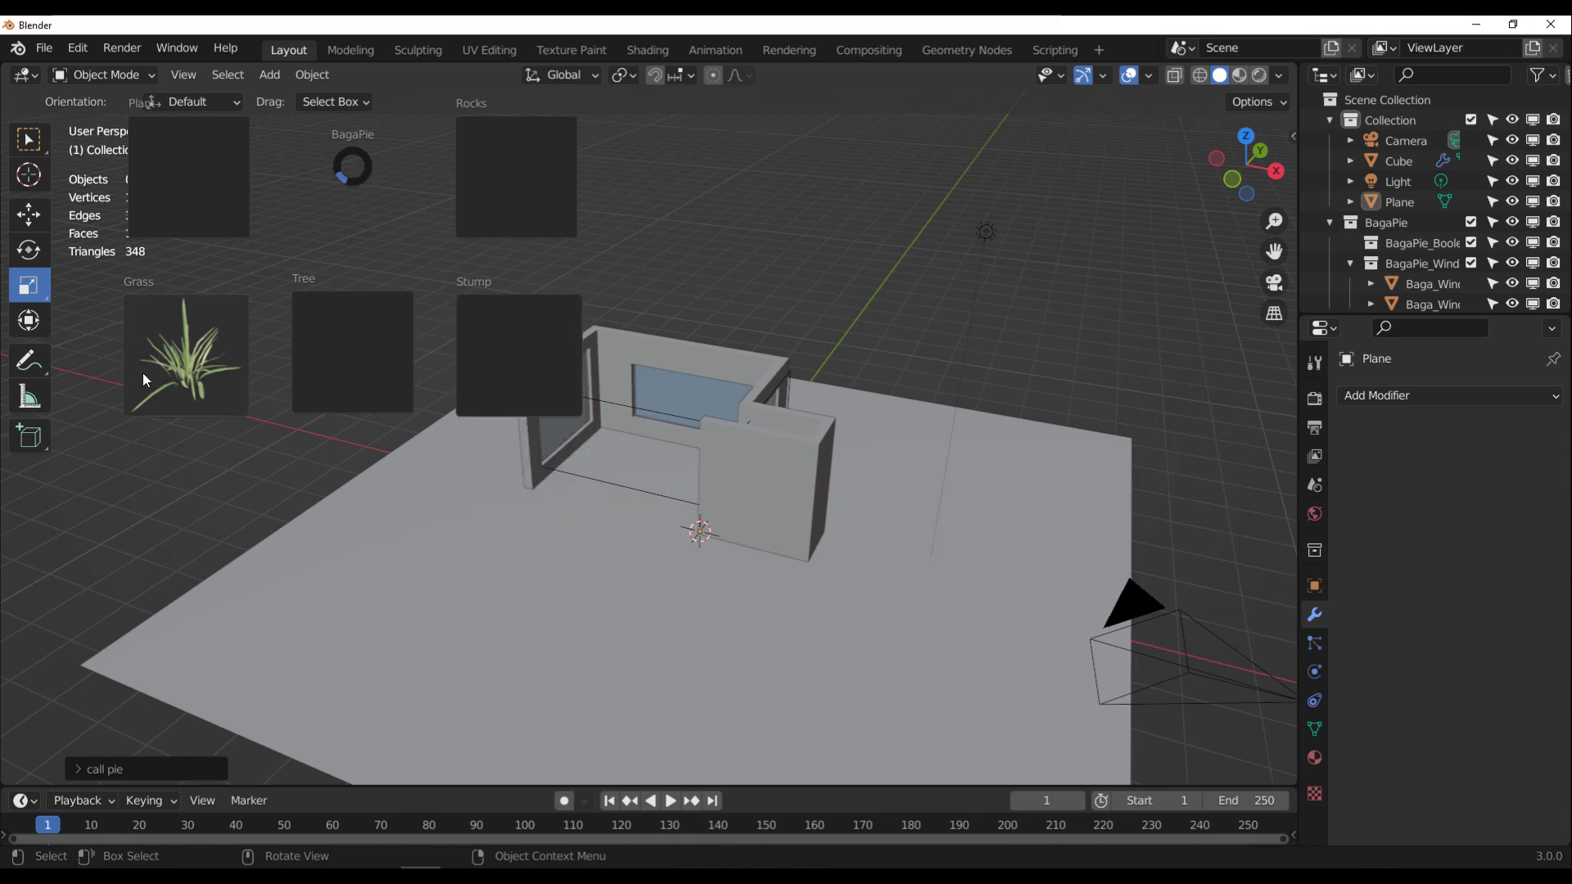
pyautogui.moveTo(161, 360)
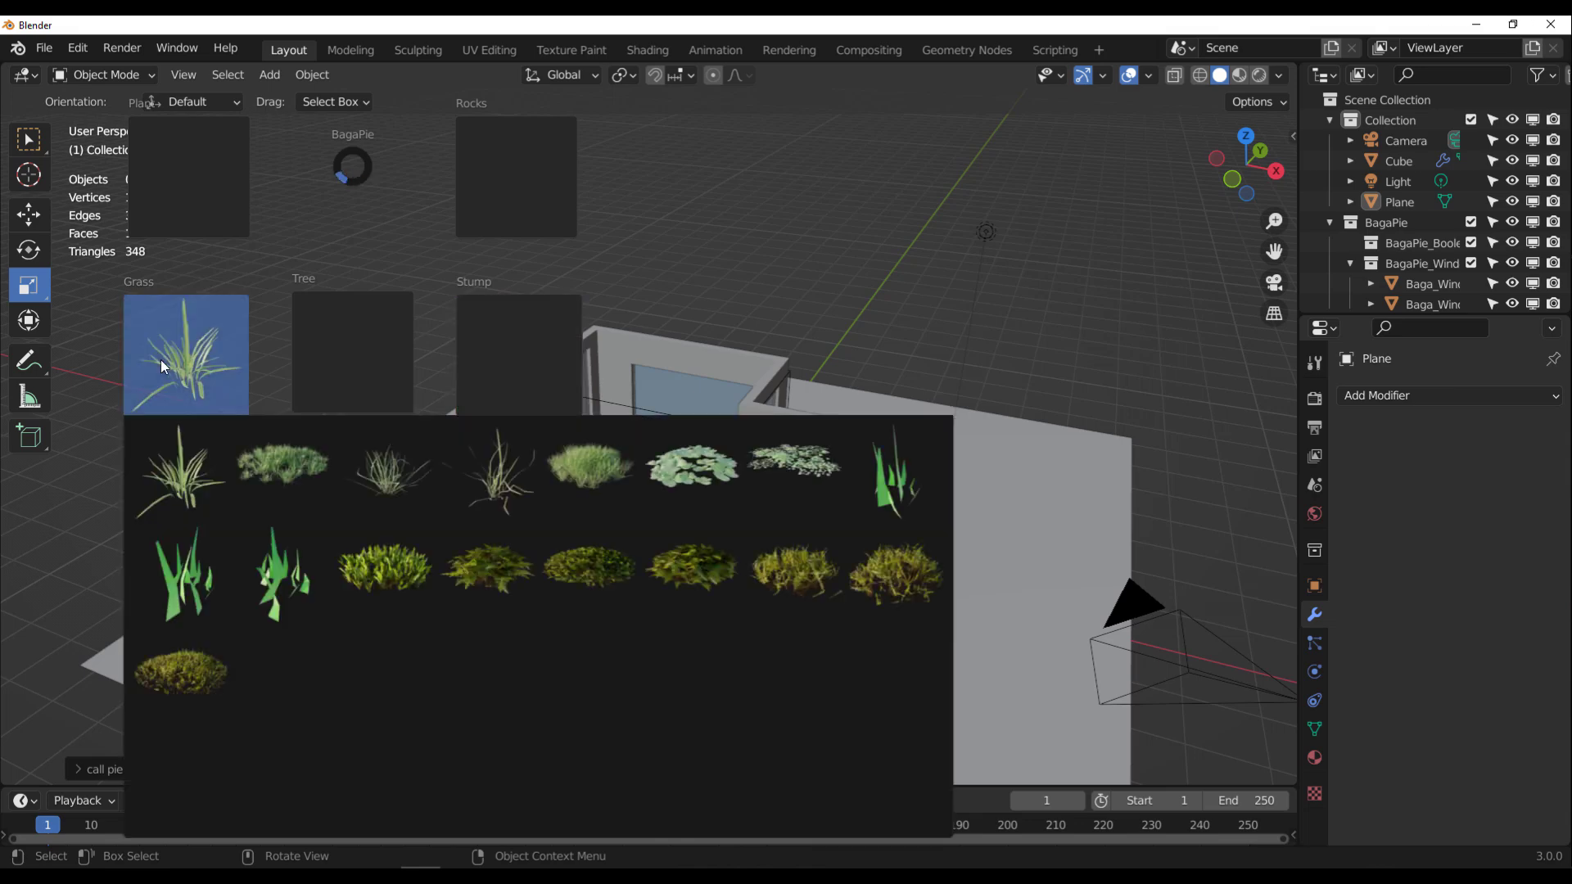
pyautogui.click(180, 471)
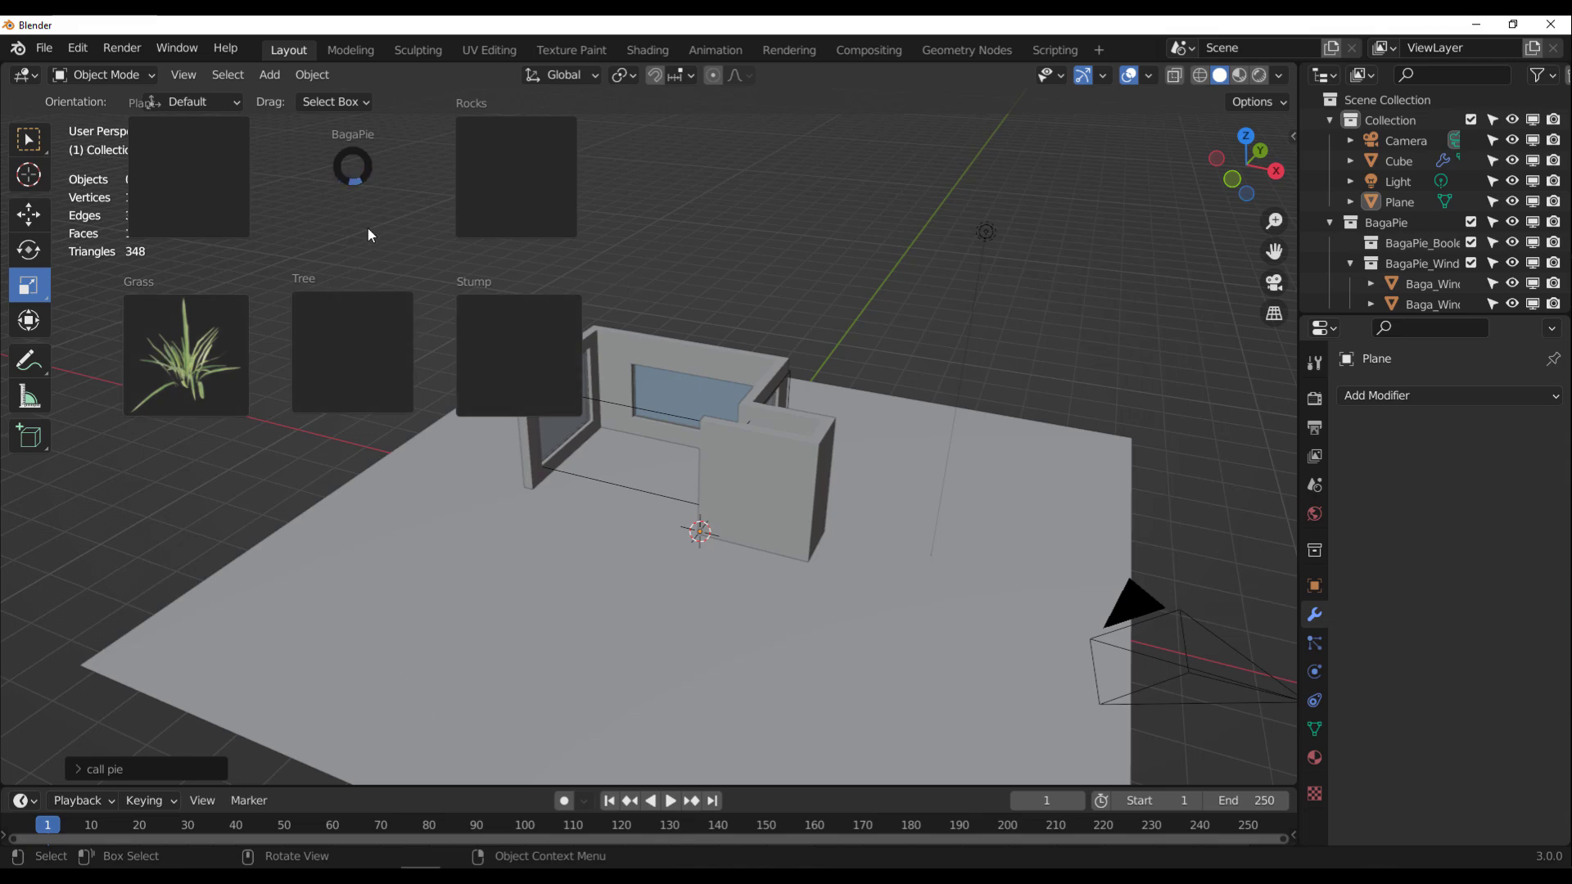
pyautogui.press('Escape')
# Select the ground plane and scatter the dense, rounded green grass clump from BagaPie's Grass assets over it.
pyautogui.click(858, 699)
pyautogui.scroll(-2, 770, 680)
pyautogui.keyDown('shift'); pyautogui.moveTo(770, 679); pyautogui.dragTo(746, 547, button='middle'); pyautogui.keyUp('shift')
pyautogui.scroll(3, 845, 524)
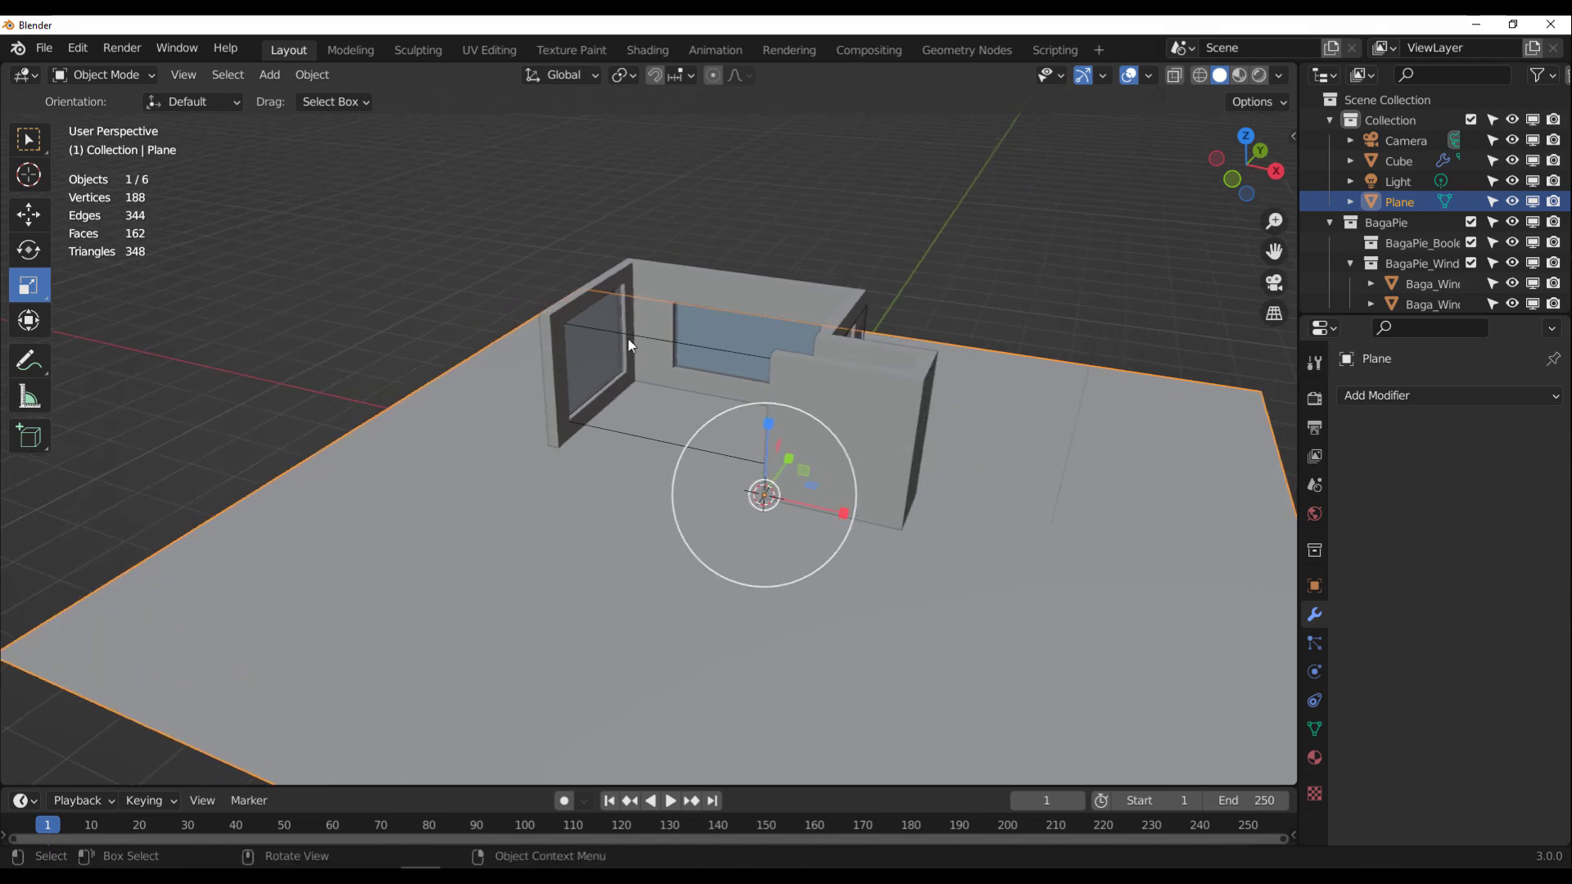
pyautogui.press('j')
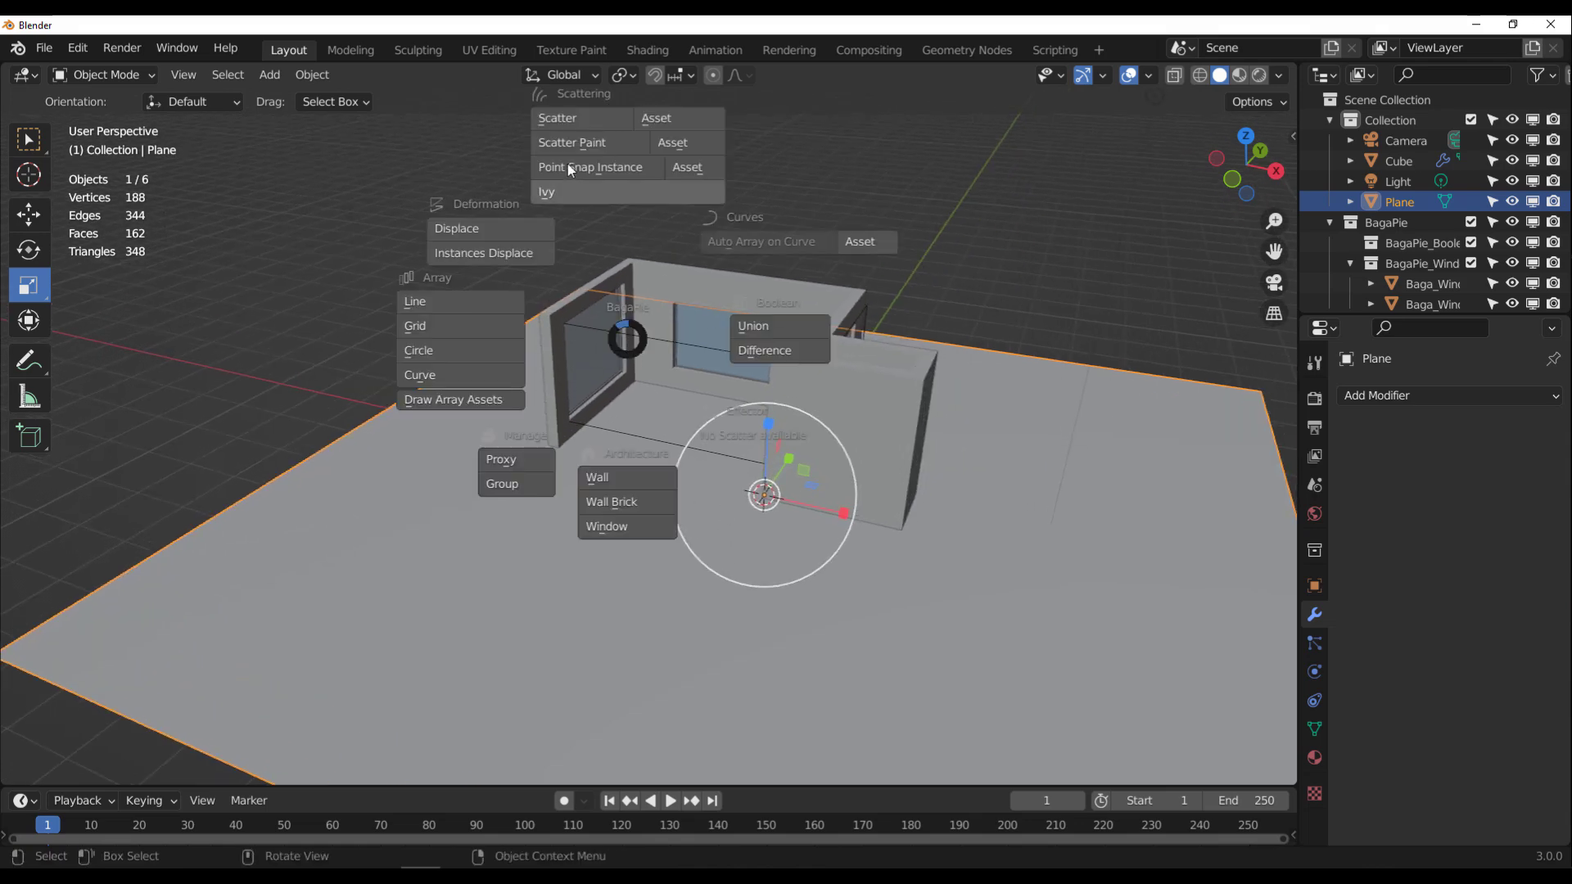
pyautogui.click(694, 122)
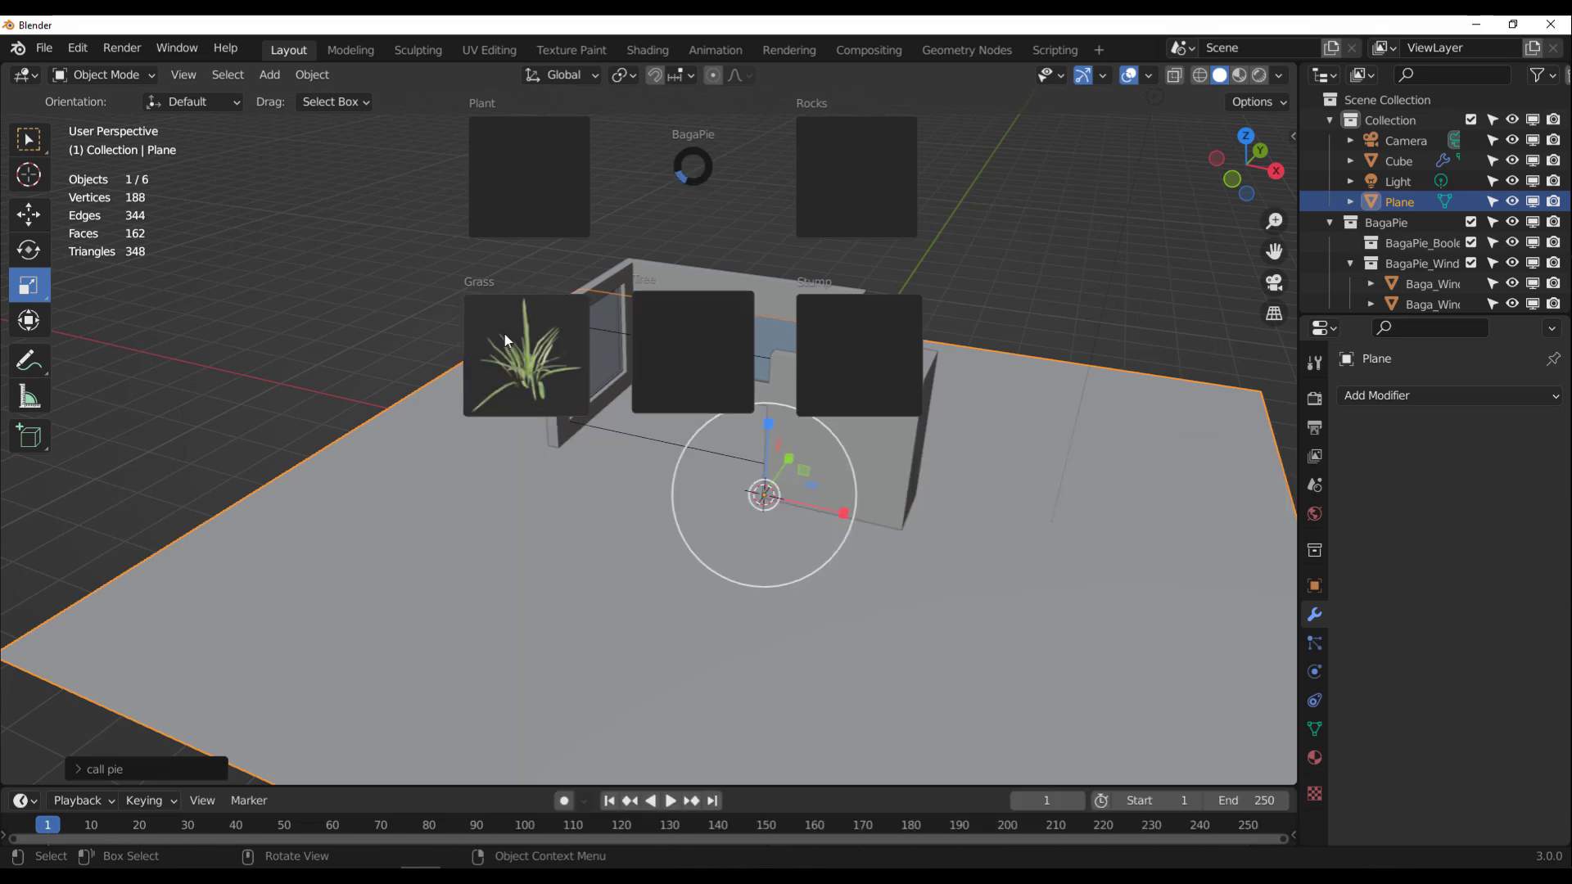
pyautogui.moveTo(527, 351)
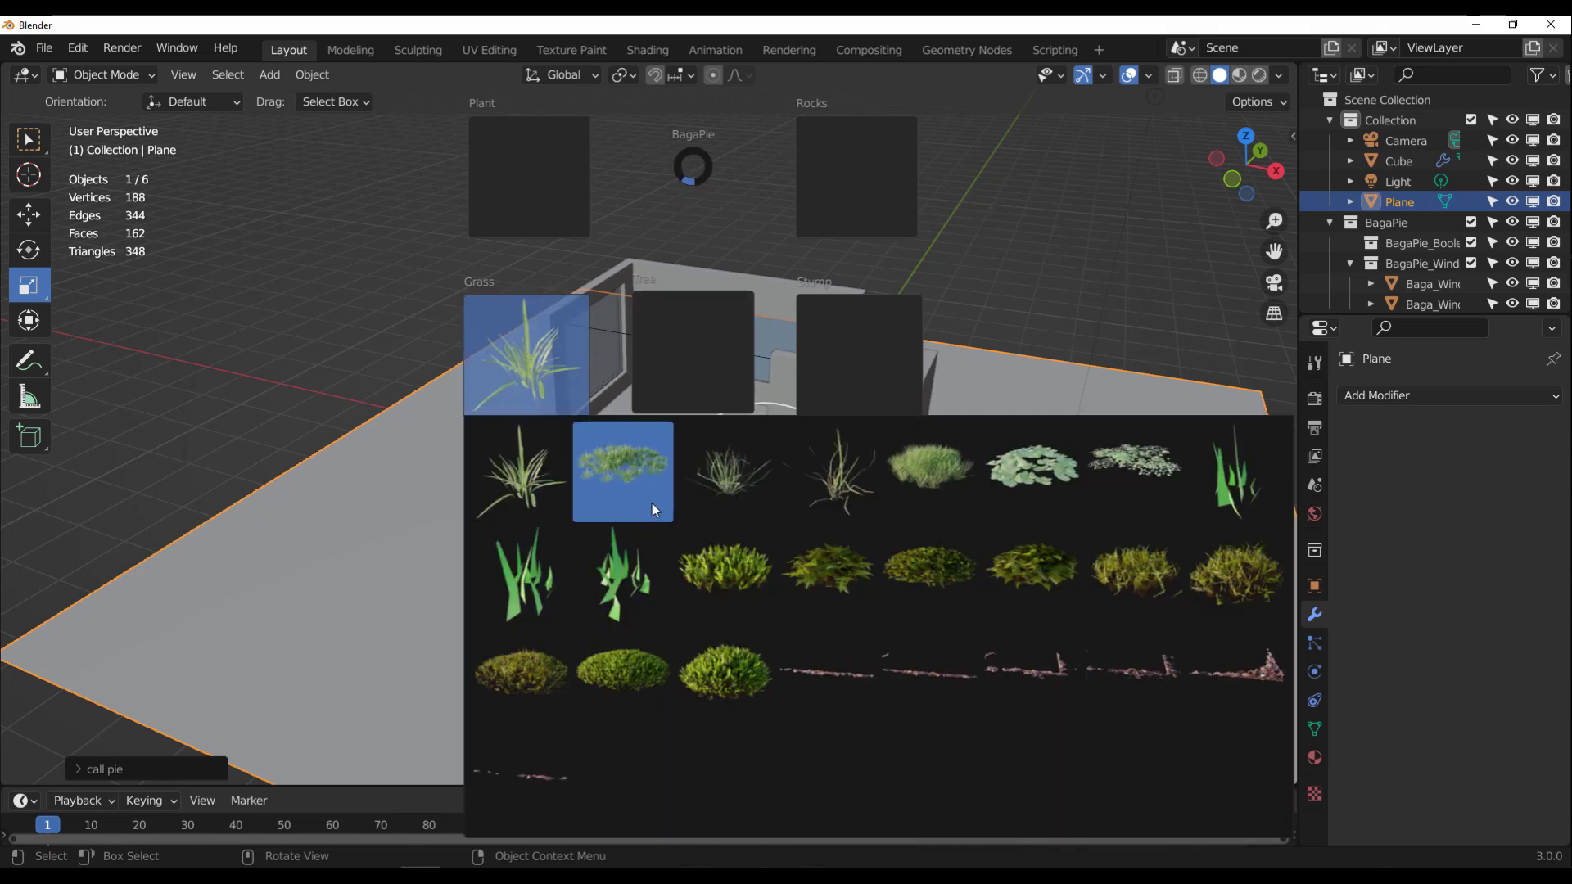
pyautogui.click(961, 470)
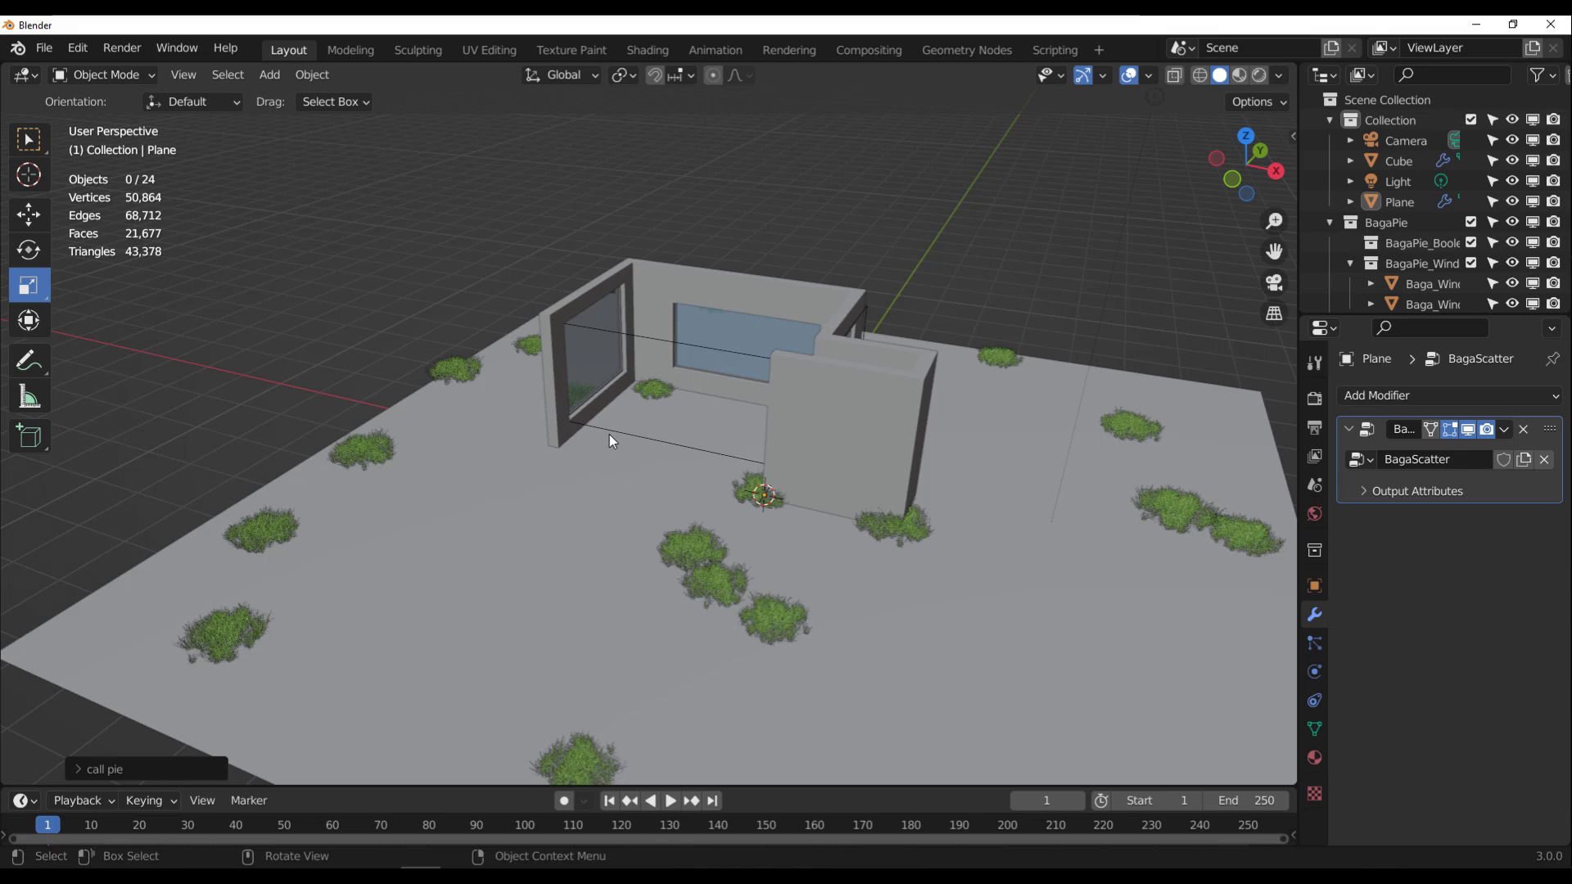
# Show the BagaPie modifier properties for the grass scatter and raise Density Max to 980.500.
pyautogui.press('n')
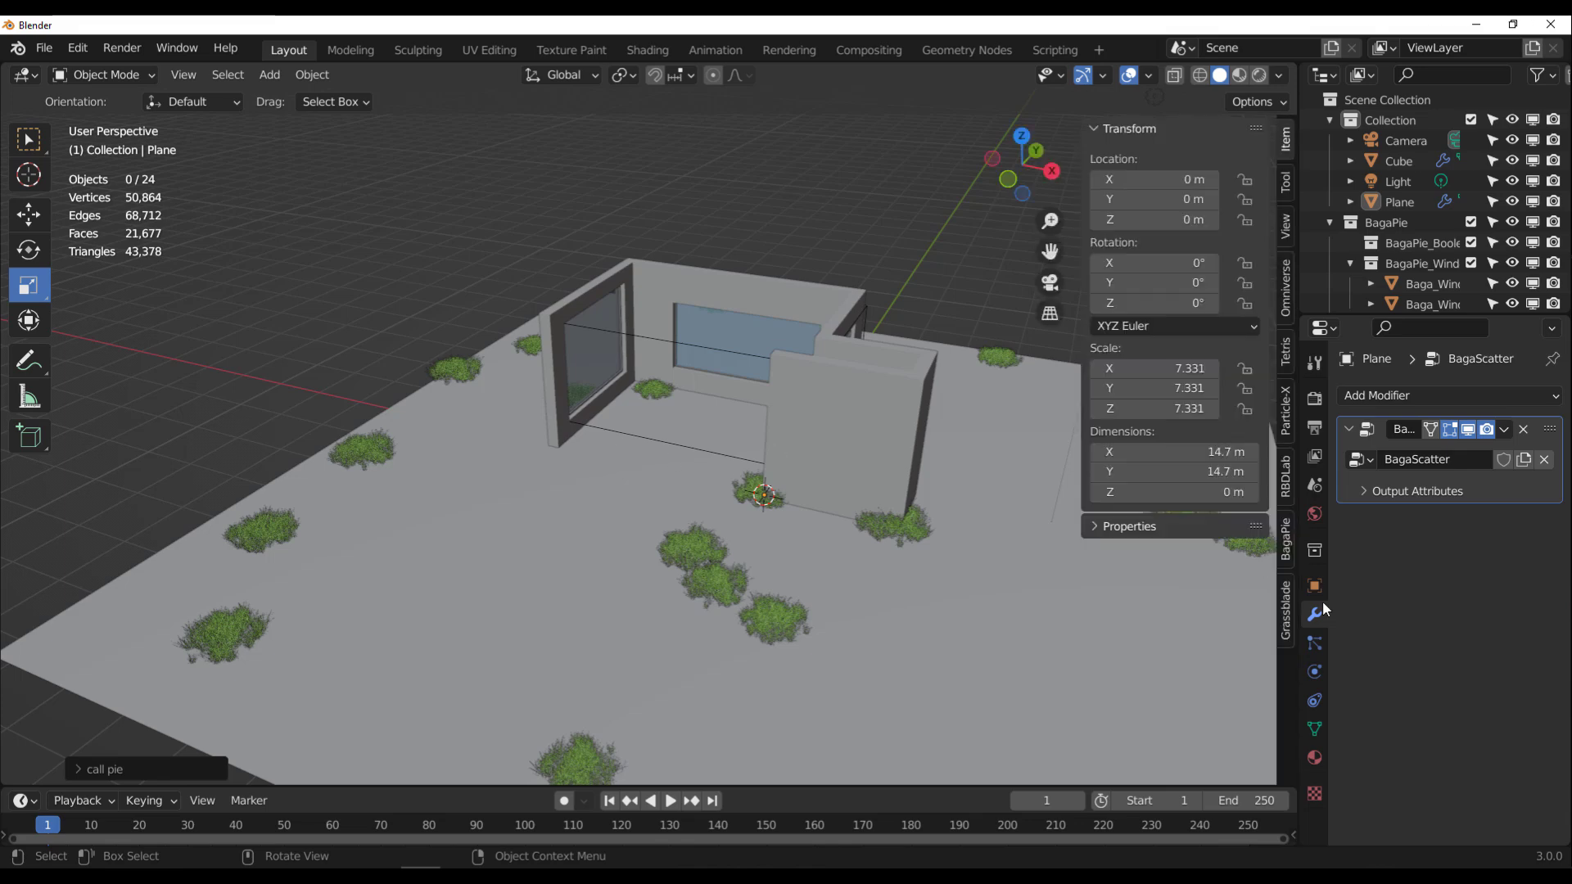
pyautogui.click(1285, 536)
pyautogui.scroll(-6, 1152, 427)
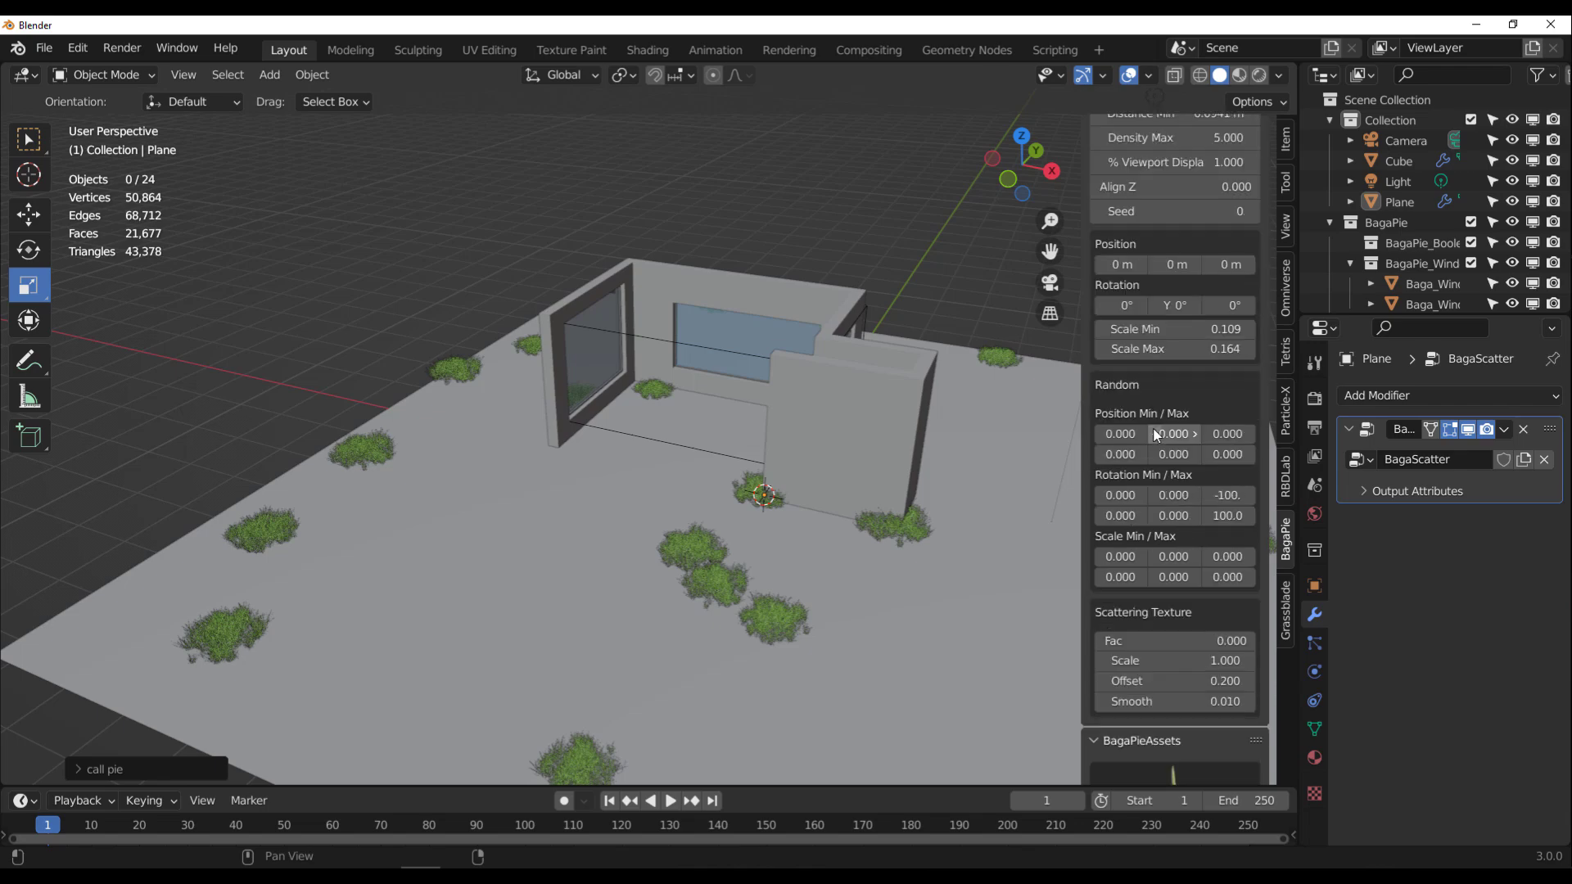
pyautogui.scroll(2, 1152, 428)
pyautogui.moveTo(1145, 203); pyautogui.dragTo(1425, 203)
# Set the grass scatter's Scale Max to 0.364 for taller grass around the walls.
pyautogui.scroll(-4, 778, 447)
pyautogui.moveTo(729, 456); pyautogui.dragTo(790, 506, button='middle')
pyautogui.scroll(4, 707, 576)
pyautogui.moveTo(1151, 413)
pyautogui.mouseDown()
pyautogui.moveTo(1195, 413)
pyautogui.moveTo(1166, 413)
pyautogui.mouseUp()
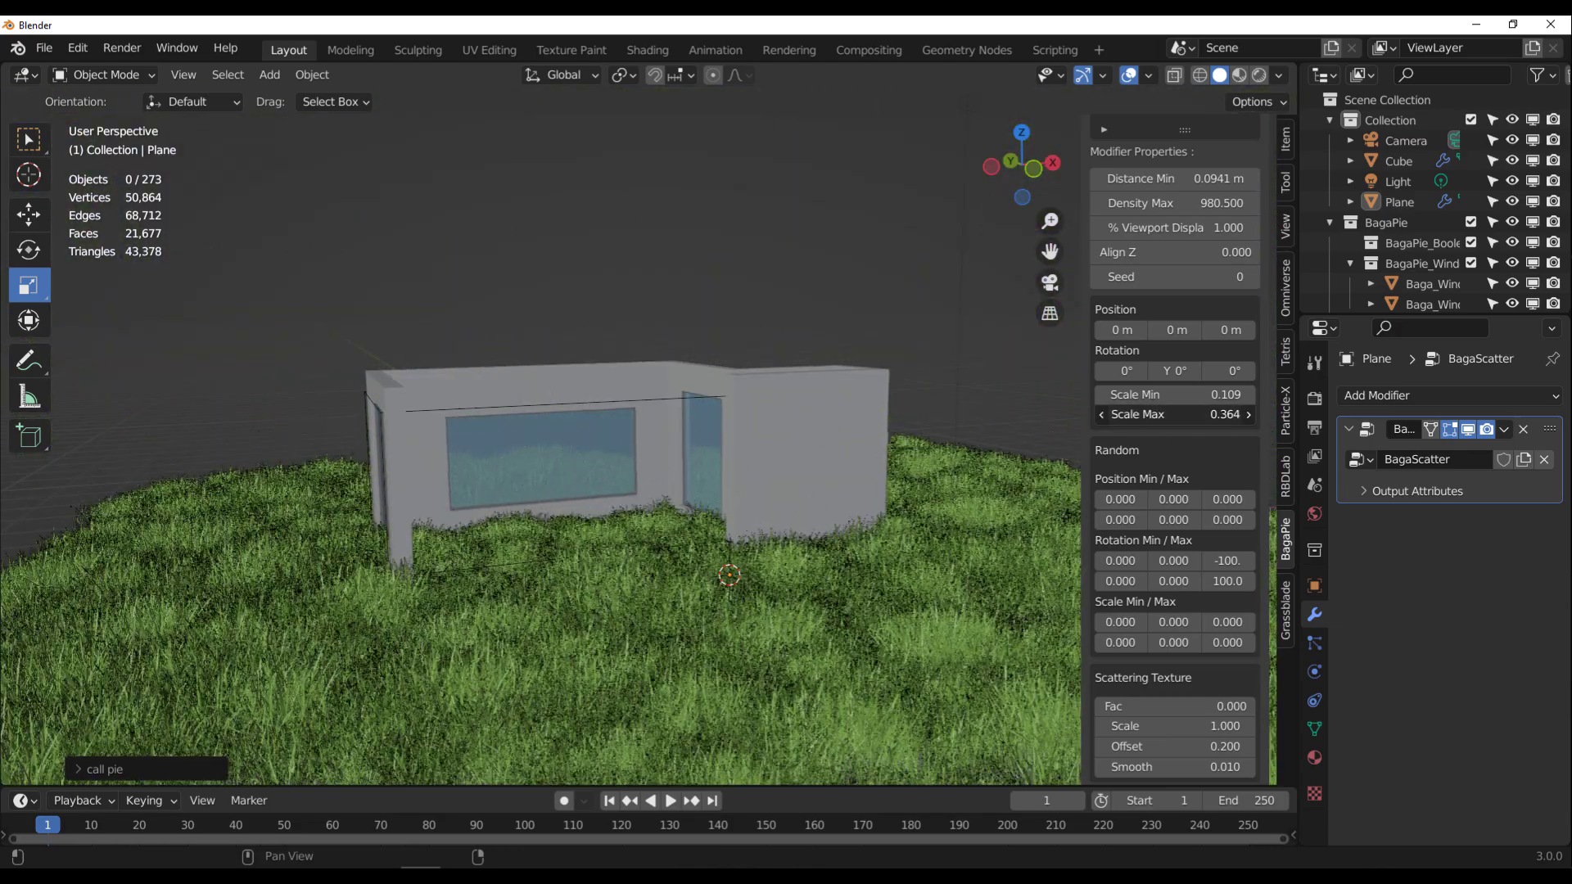
pyautogui.scroll(-2, 692, 608)
pyautogui.moveTo(693, 607); pyautogui.dragTo(830, 563, button='middle')
pyautogui.scroll(4, 673, 567)
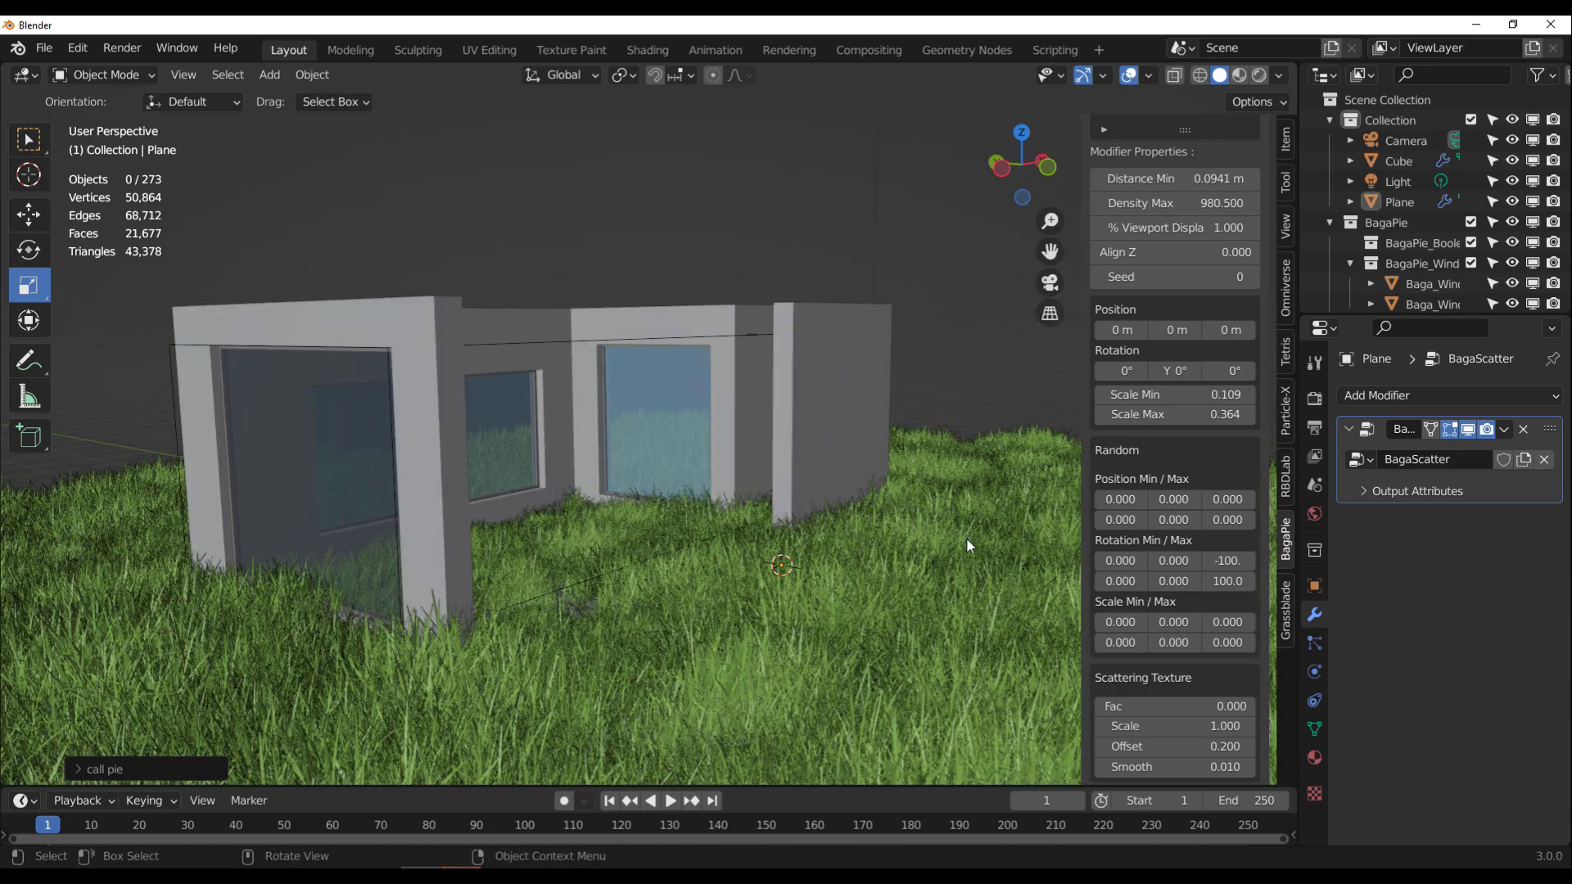
# Inspect the BagaScatter node tree and the grass scene in the Geometry Nodes workspace, and return to the Layout workspace.
pyautogui.click(953, 50)
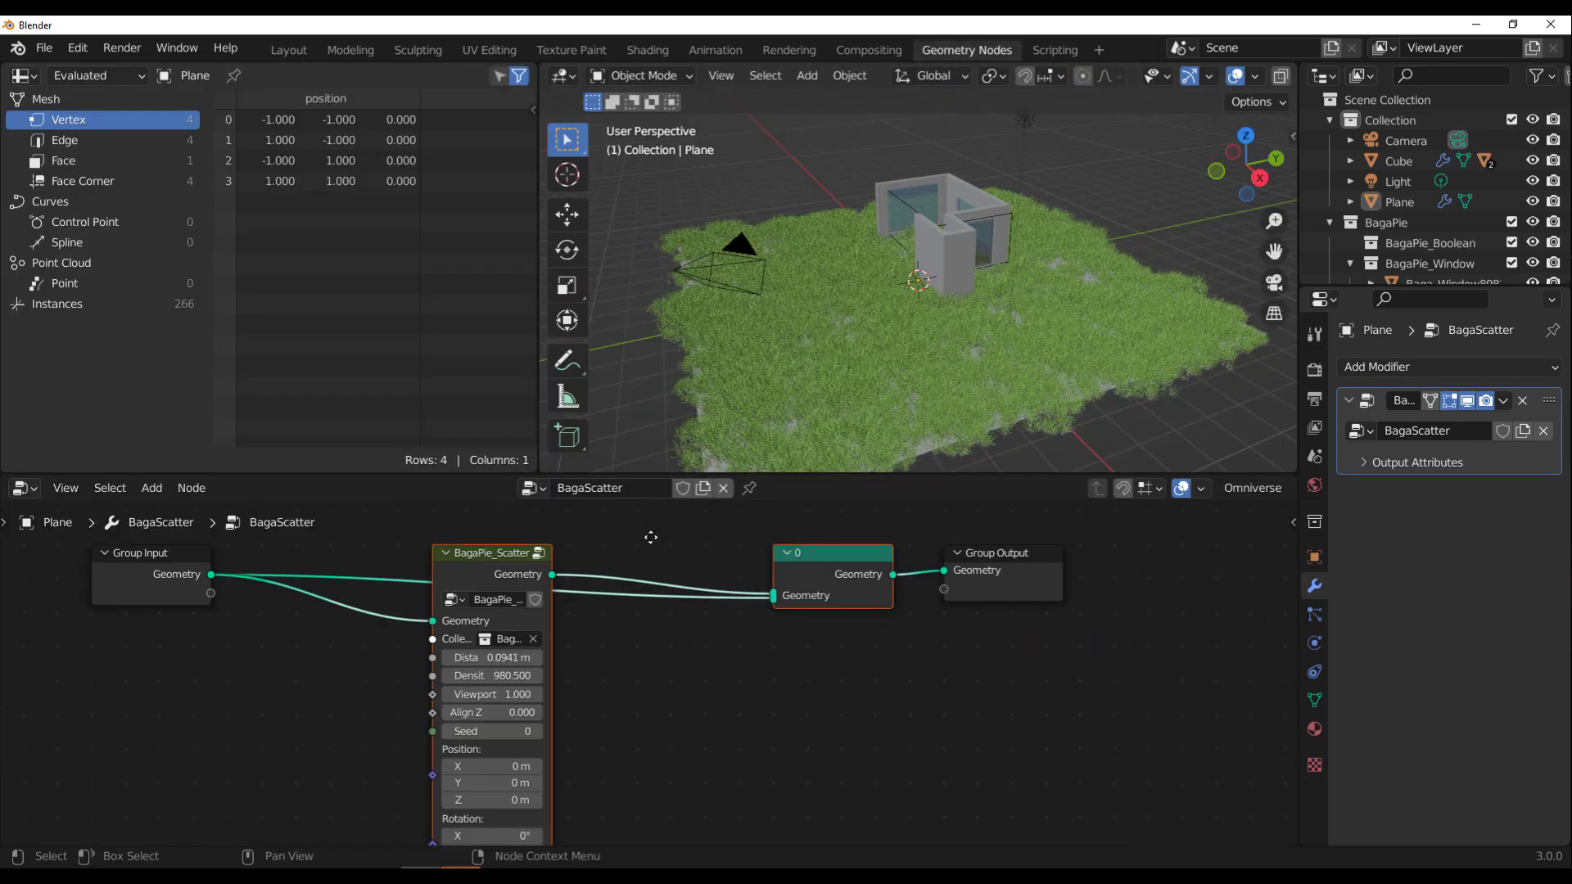
pyautogui.moveTo(781, 361); pyautogui.dragTo(966, 340, button='middle')
pyautogui.scroll(3, 959, 249)
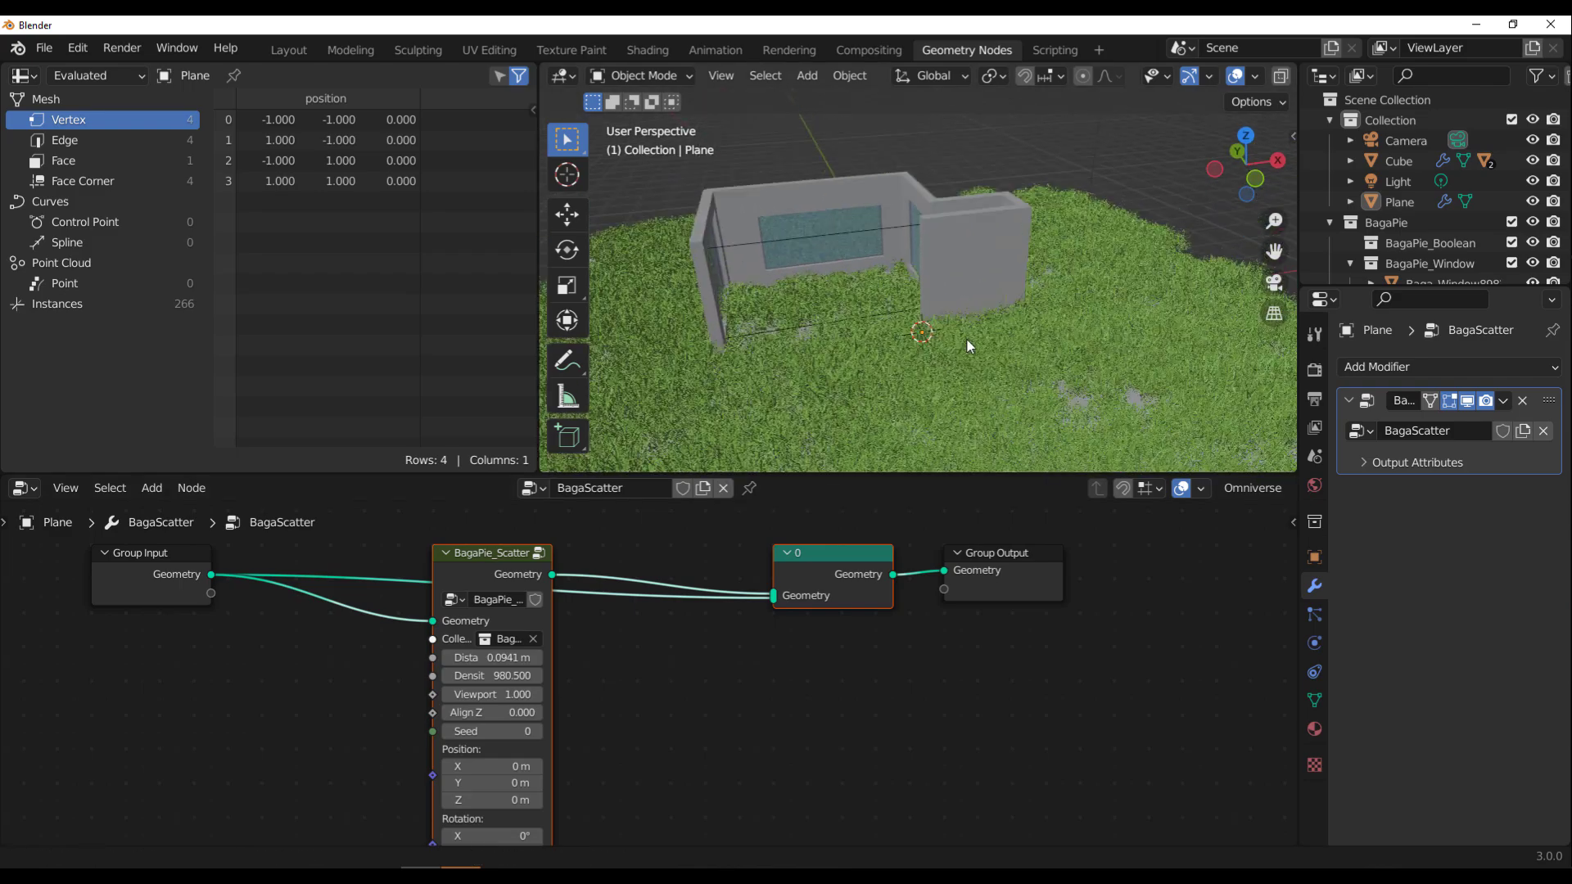
pyautogui.scroll(3, 925, 408)
pyautogui.moveTo(923, 409); pyautogui.dragTo(1034, 294, button='middle')
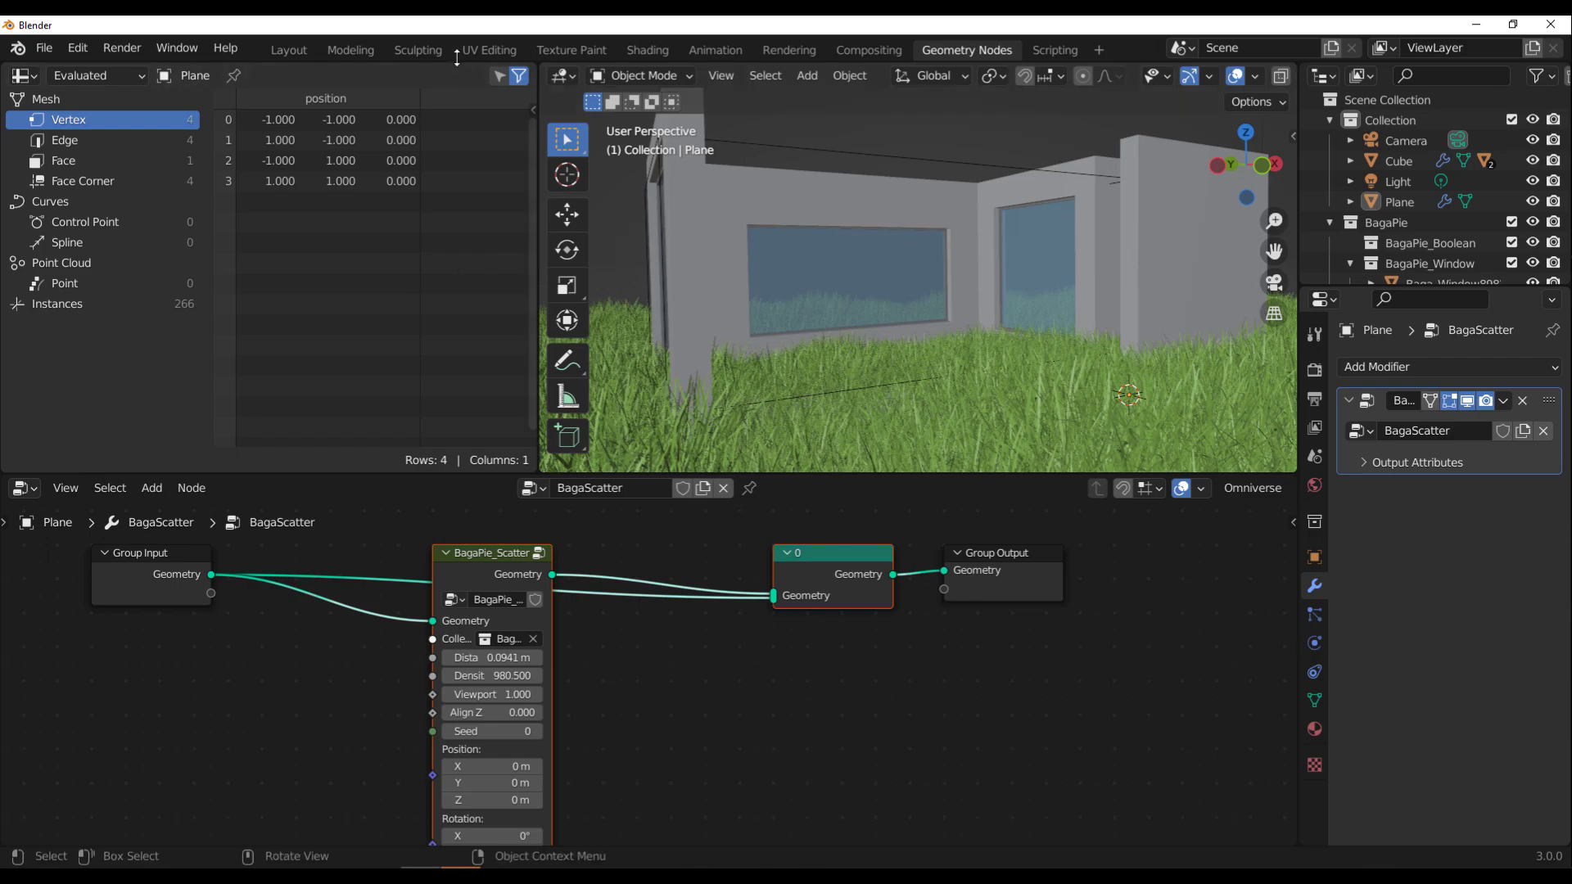
pyautogui.click(288, 50)
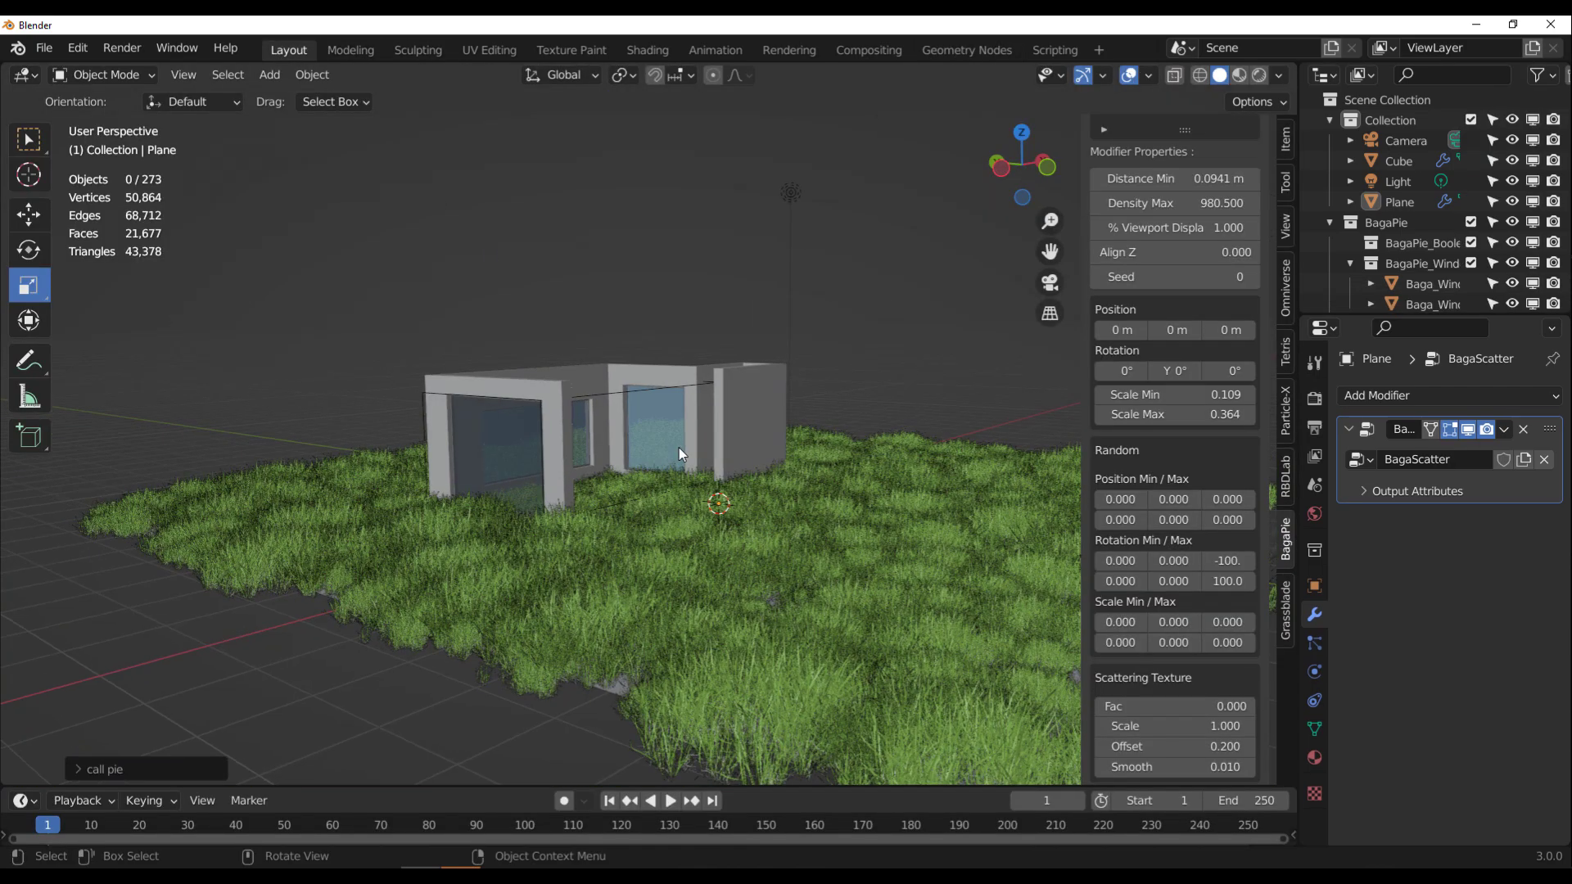
# Hide the grass-covered ground plane and put a plain ground plane in its place under the walls.
pyautogui.scroll(3, 679, 449)
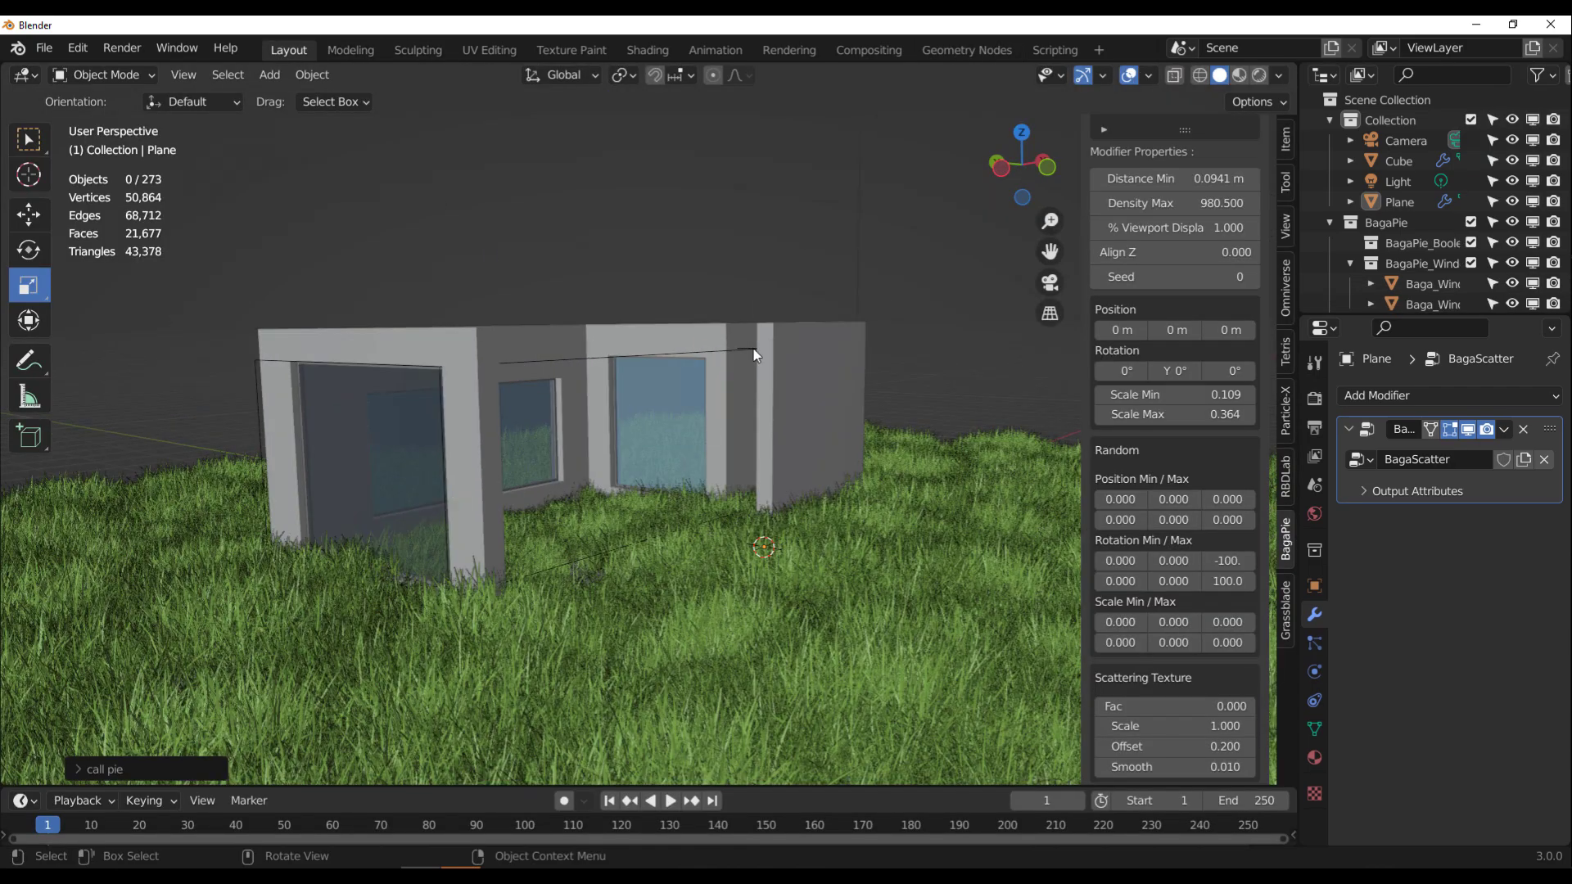
pyautogui.scroll(-5, 753, 349)
pyautogui.moveTo(750, 399); pyautogui.dragTo(746, 496, button='middle')
pyautogui.scroll(2, 747, 496)
pyautogui.click(748, 498)
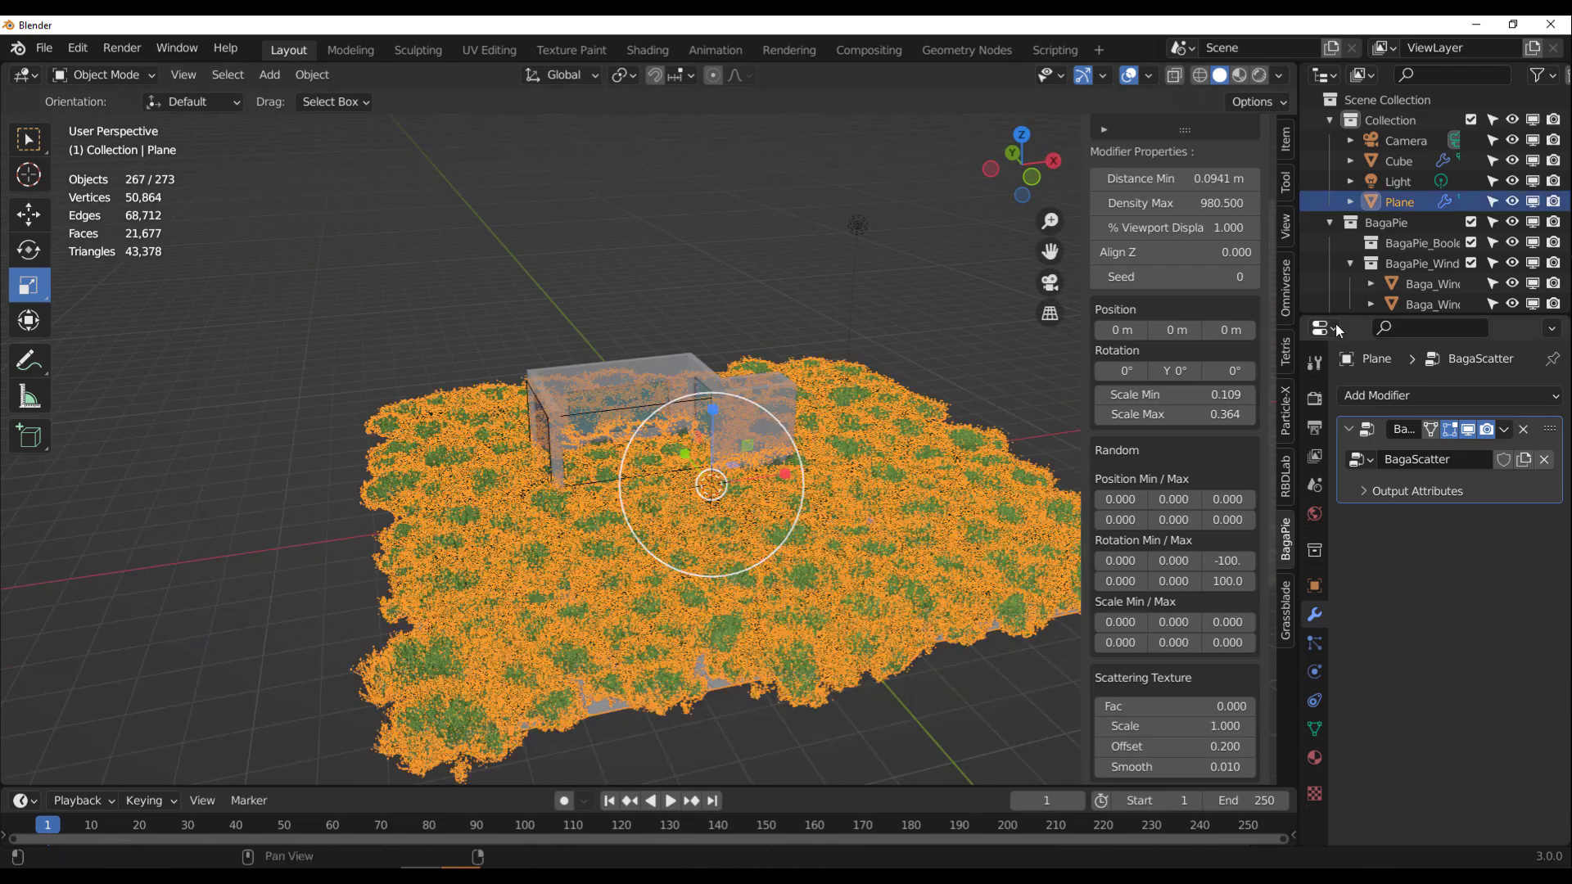
pyautogui.press('h')
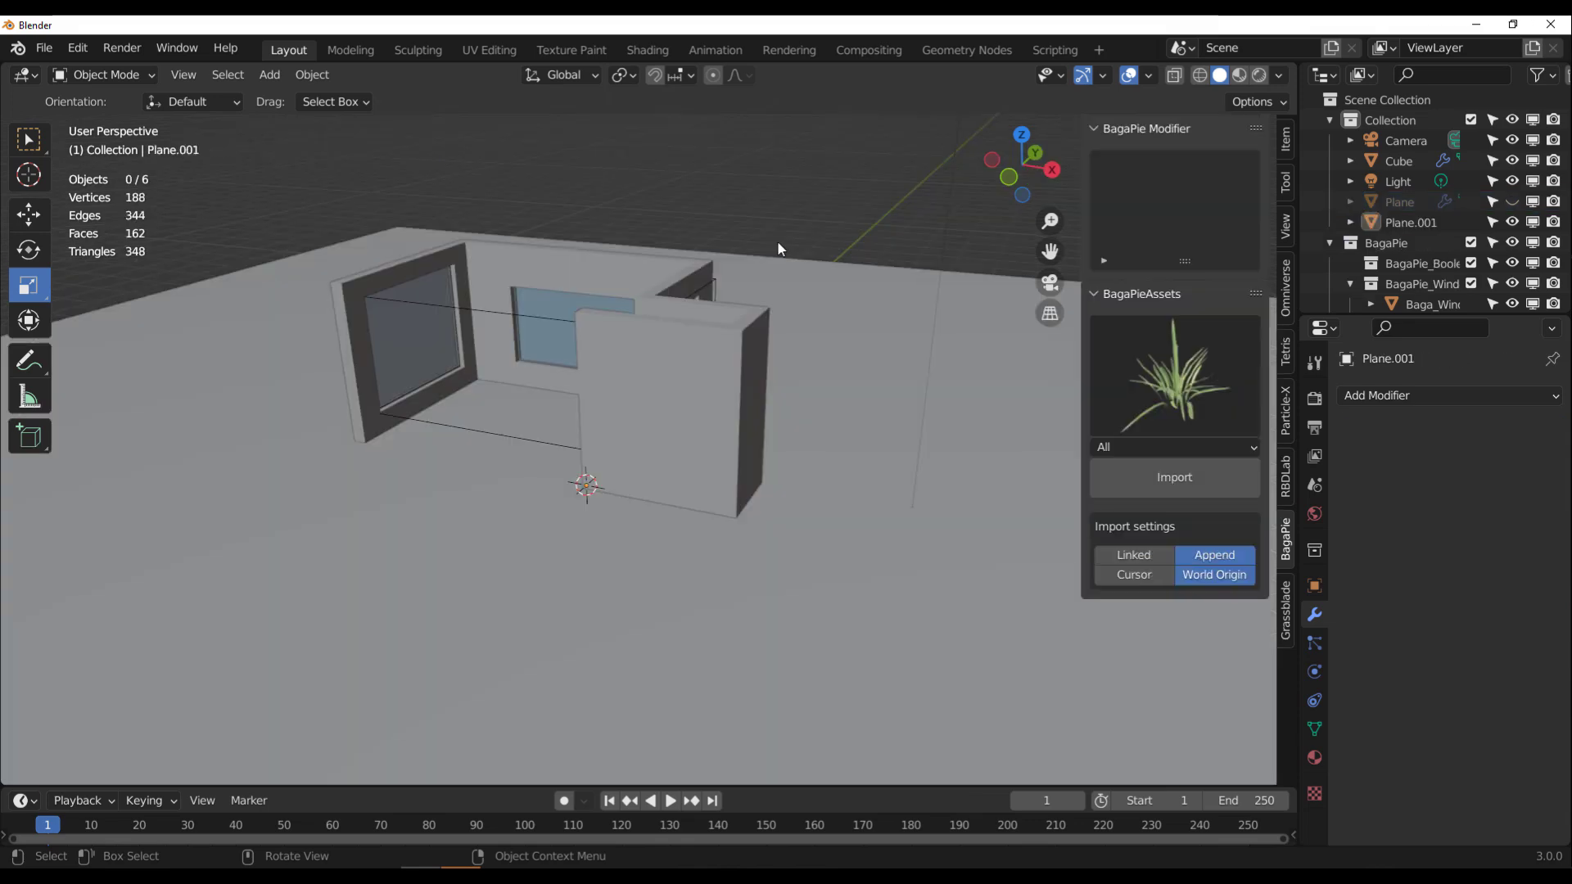
# Start BagaPie's Draw Array Assets on the ground plane with the spiky green plant from the Plant assets.
pyautogui.press('j')
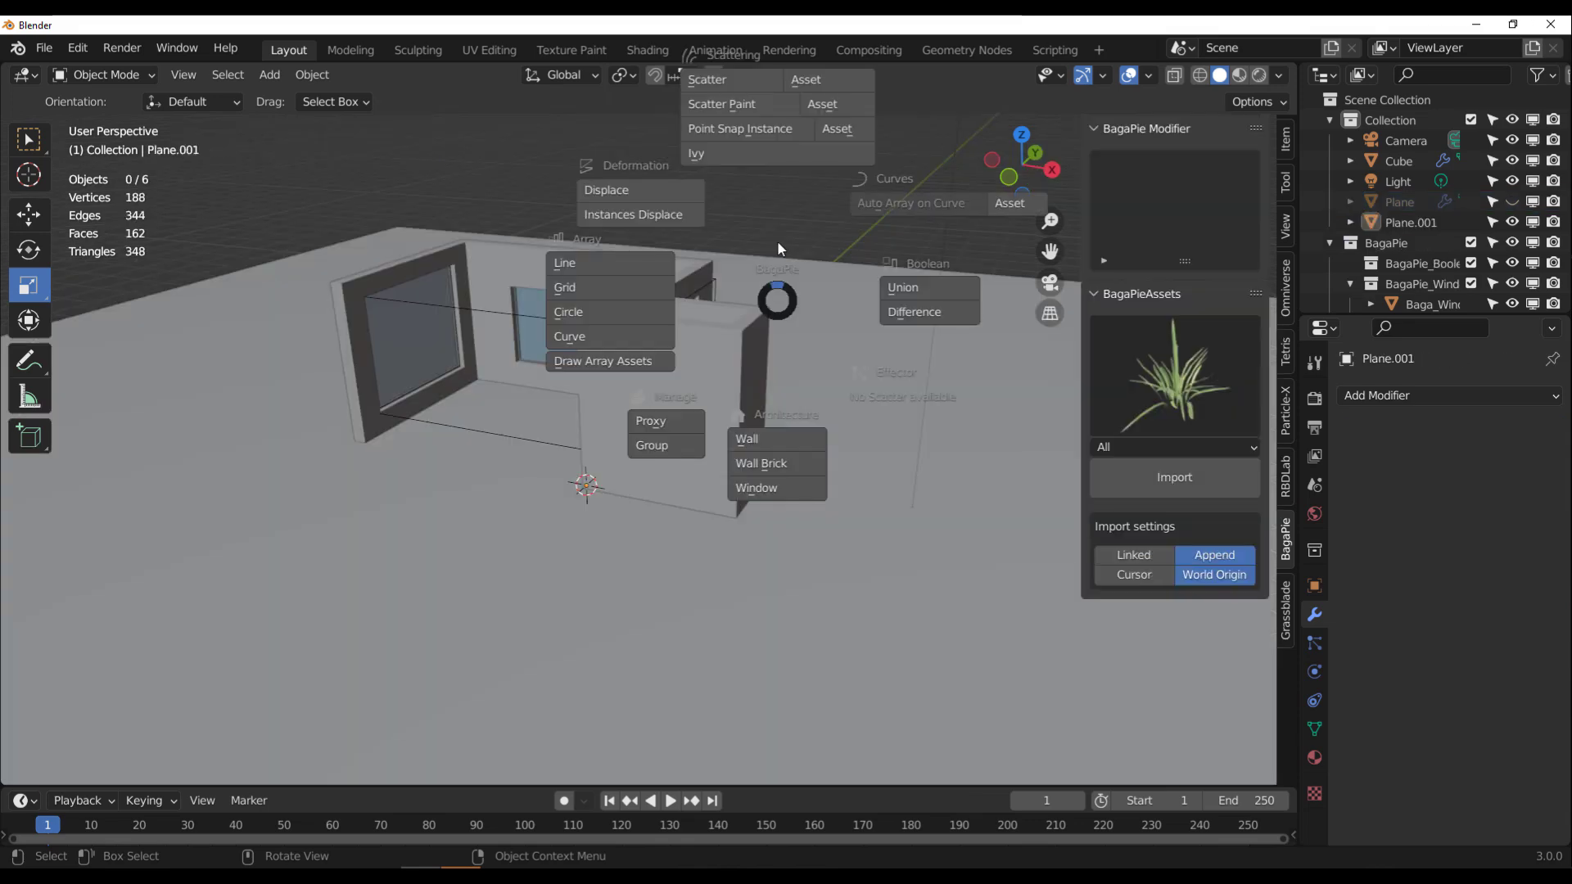
pyautogui.click(628, 362)
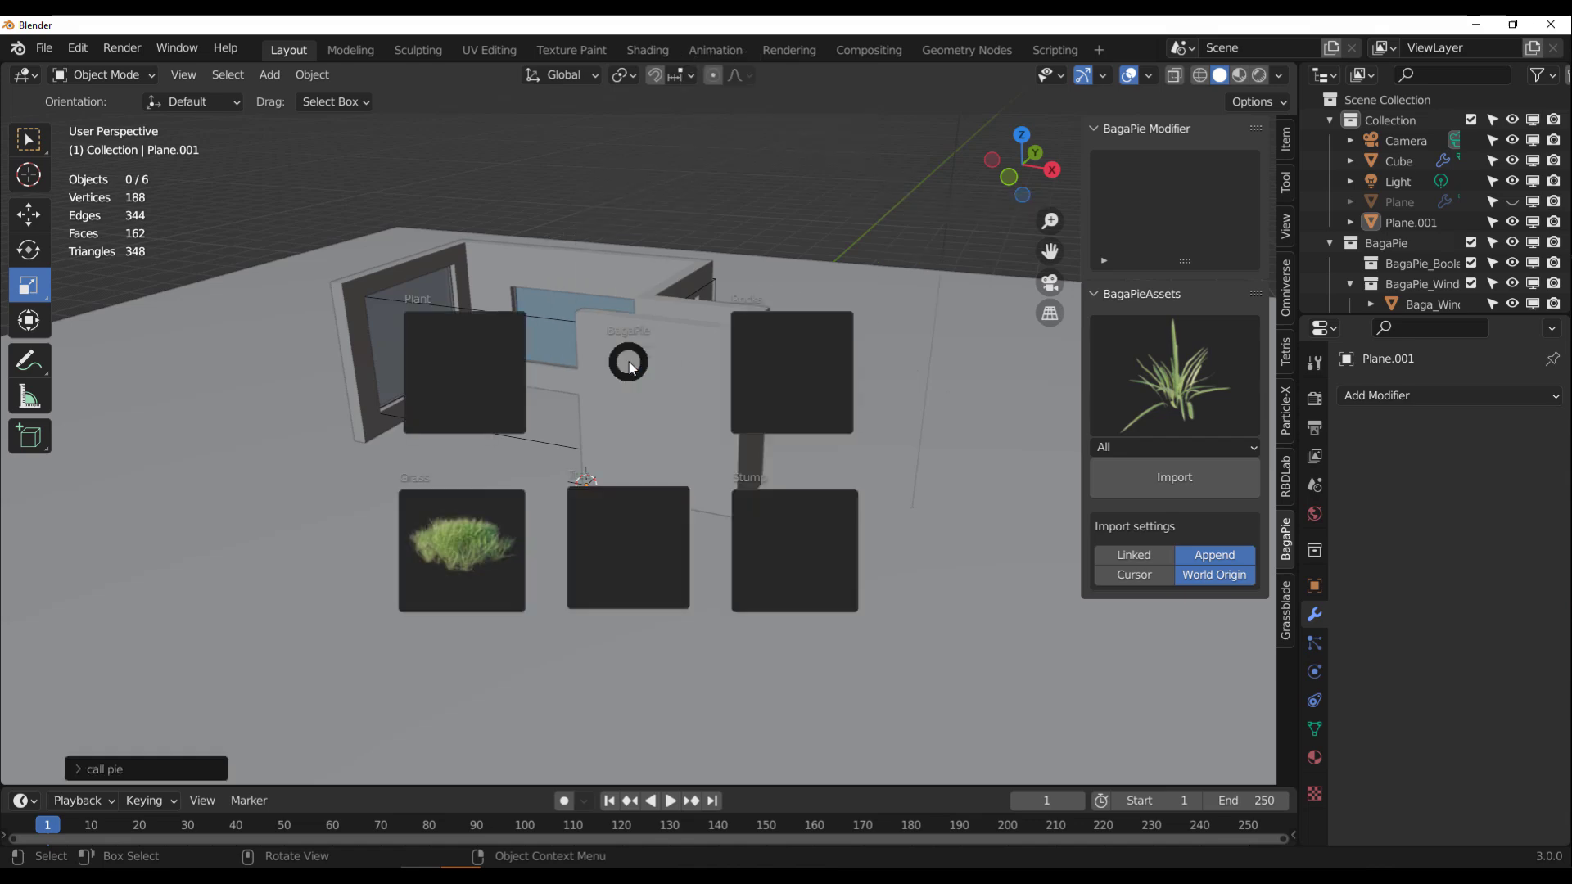
pyautogui.click(631, 543)
pyautogui.click(817, 357)
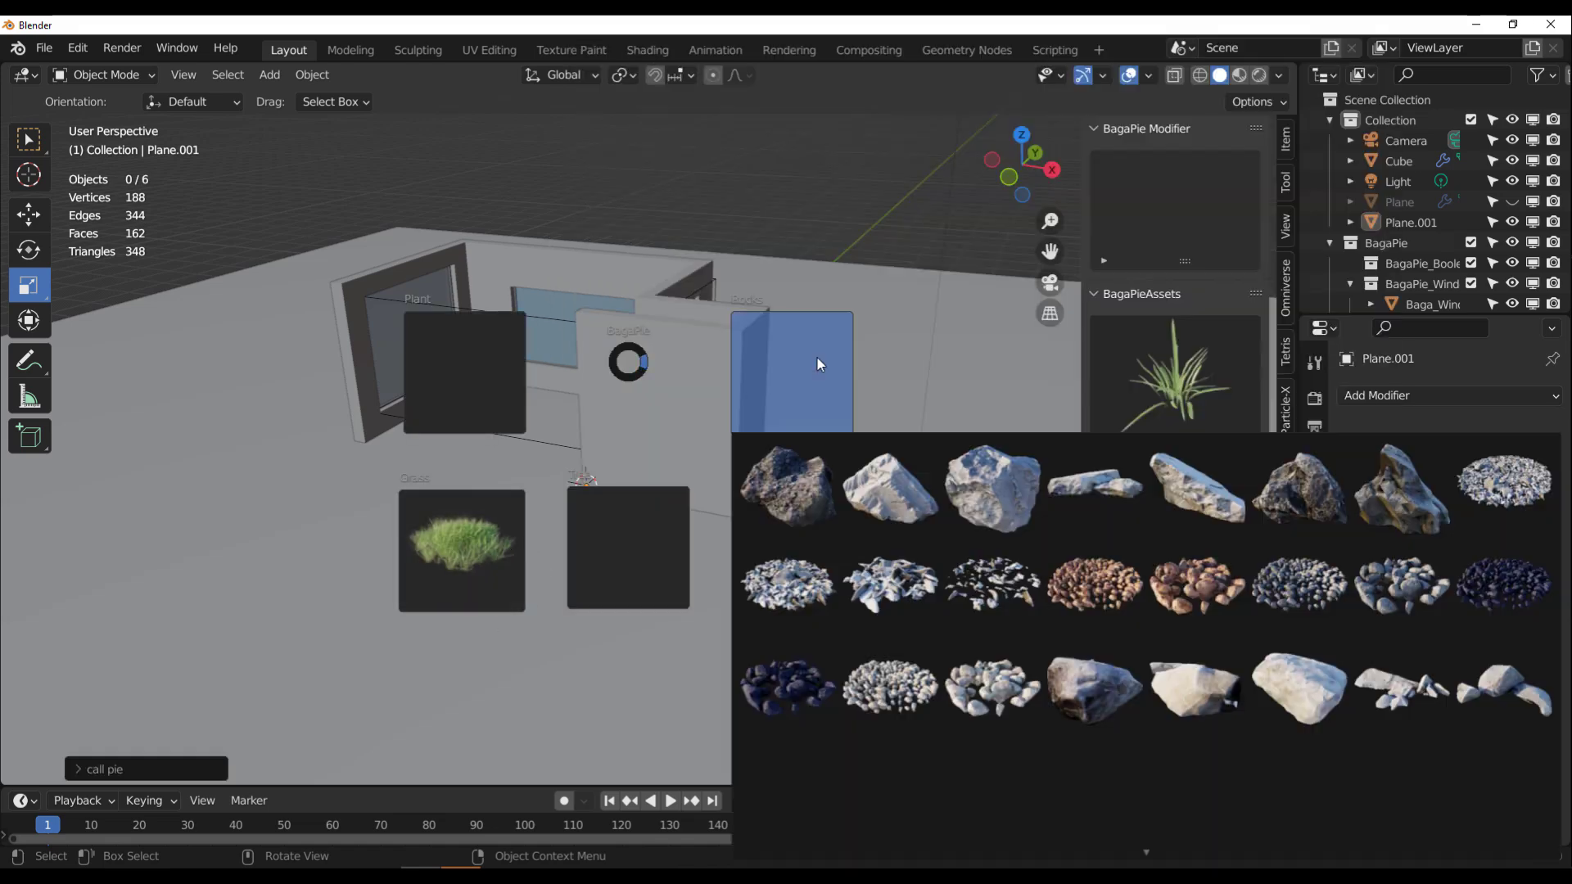
pyautogui.click(459, 347)
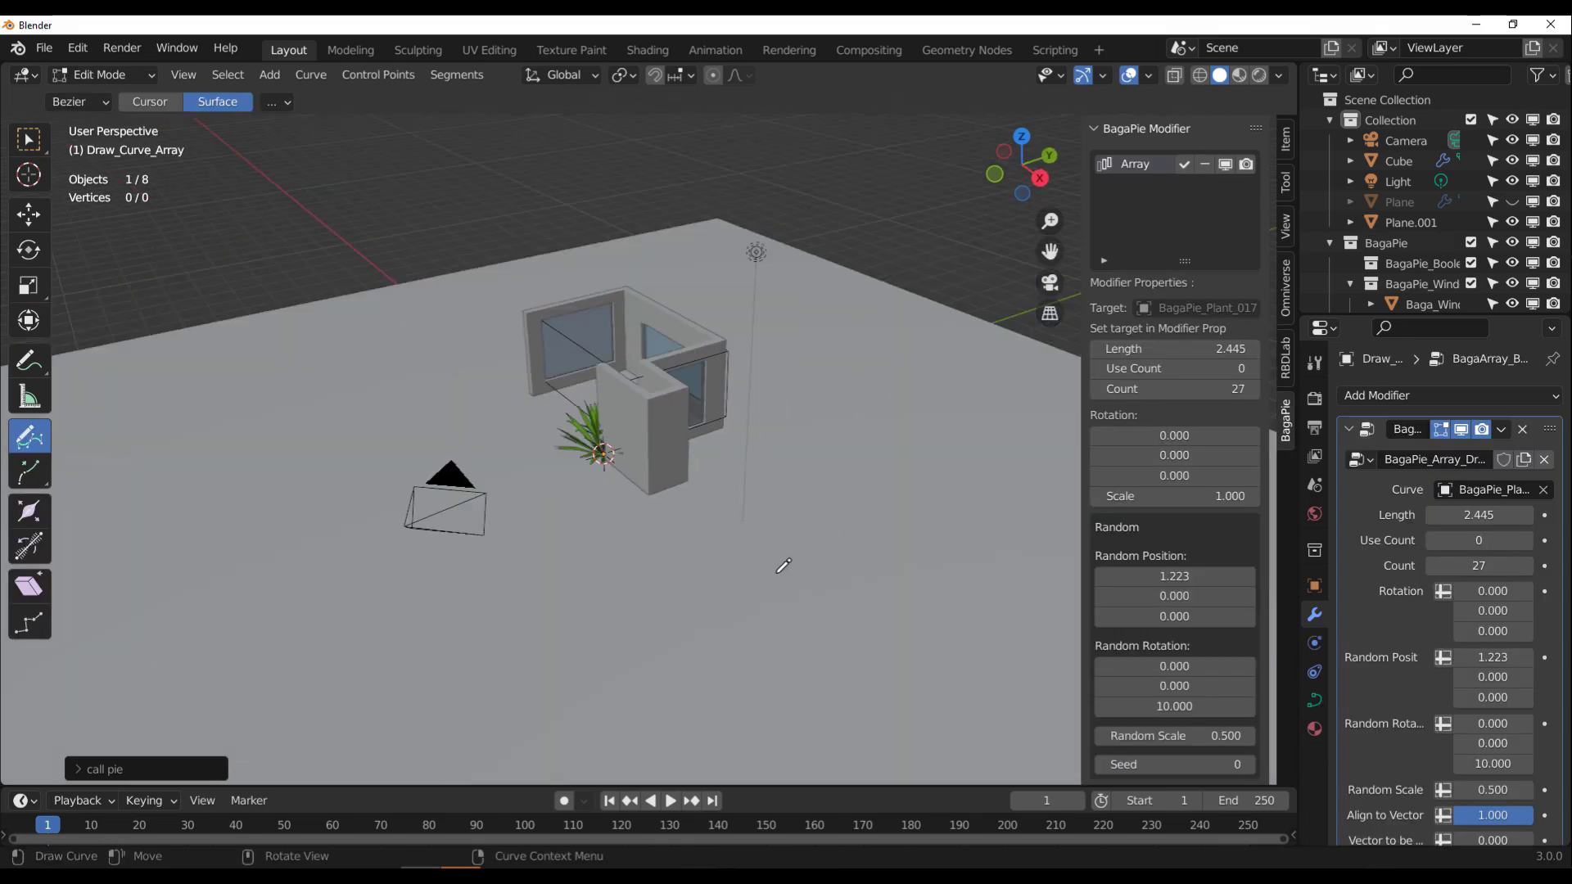
# Draw plant curves freehand on the ground beside and behind the wall structure.
pyautogui.keyDown('shift'); pyautogui.moveTo(783, 565); pyautogui.dragTo(786, 393, button='middle'); pyautogui.keyUp('shift')
pyautogui.moveTo(675, 551); pyautogui.dragTo(322, 552)
pyautogui.scroll(-3, 734, 638)
pyautogui.moveTo(734, 573)
pyautogui.mouseDown(button='middle')
pyautogui.moveTo(807, 551)
pyautogui.moveTo(888, 565)
pyautogui.mouseUp(button='middle')
pyautogui.scroll(4, 740, 520)
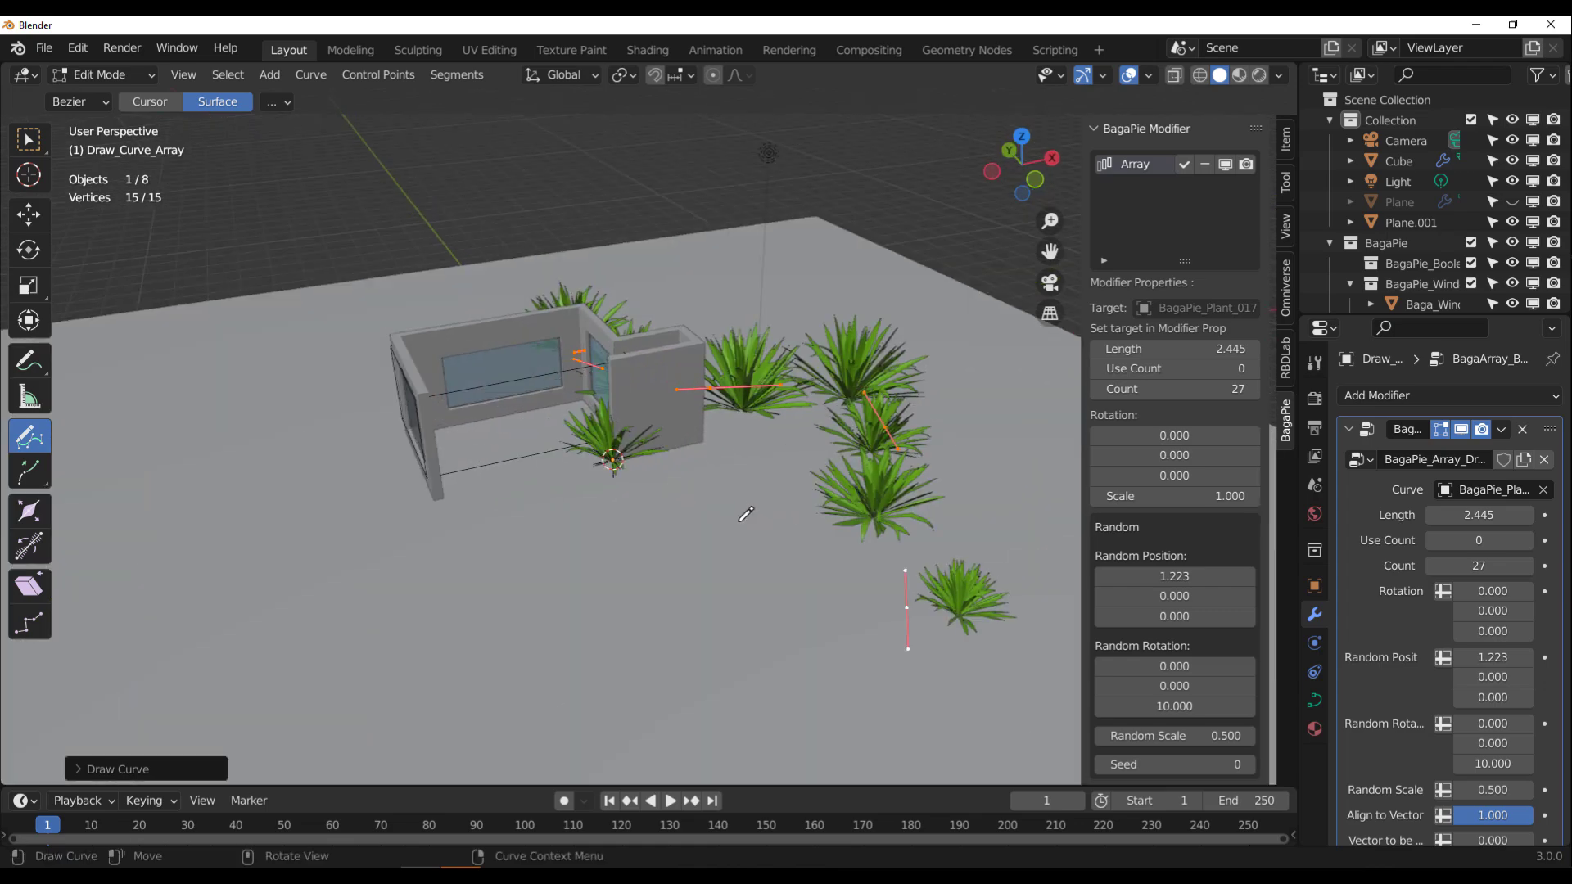
pyautogui.keyDown('shift'); pyautogui.moveTo(745, 514); pyautogui.dragTo(1023, 458, button='middle'); pyautogui.keyUp('shift')
pyautogui.moveTo(747, 261)
pyautogui.mouseDown()
pyautogui.moveTo(652, 404)
pyautogui.moveTo(903, 602)
pyautogui.mouseUp()
# Draw further freehand plant curves across the open ground in front of the walls.
pyautogui.scroll(-3, 748, 541)
pyautogui.moveTo(748, 537); pyautogui.dragTo(667, 507, button='middle')
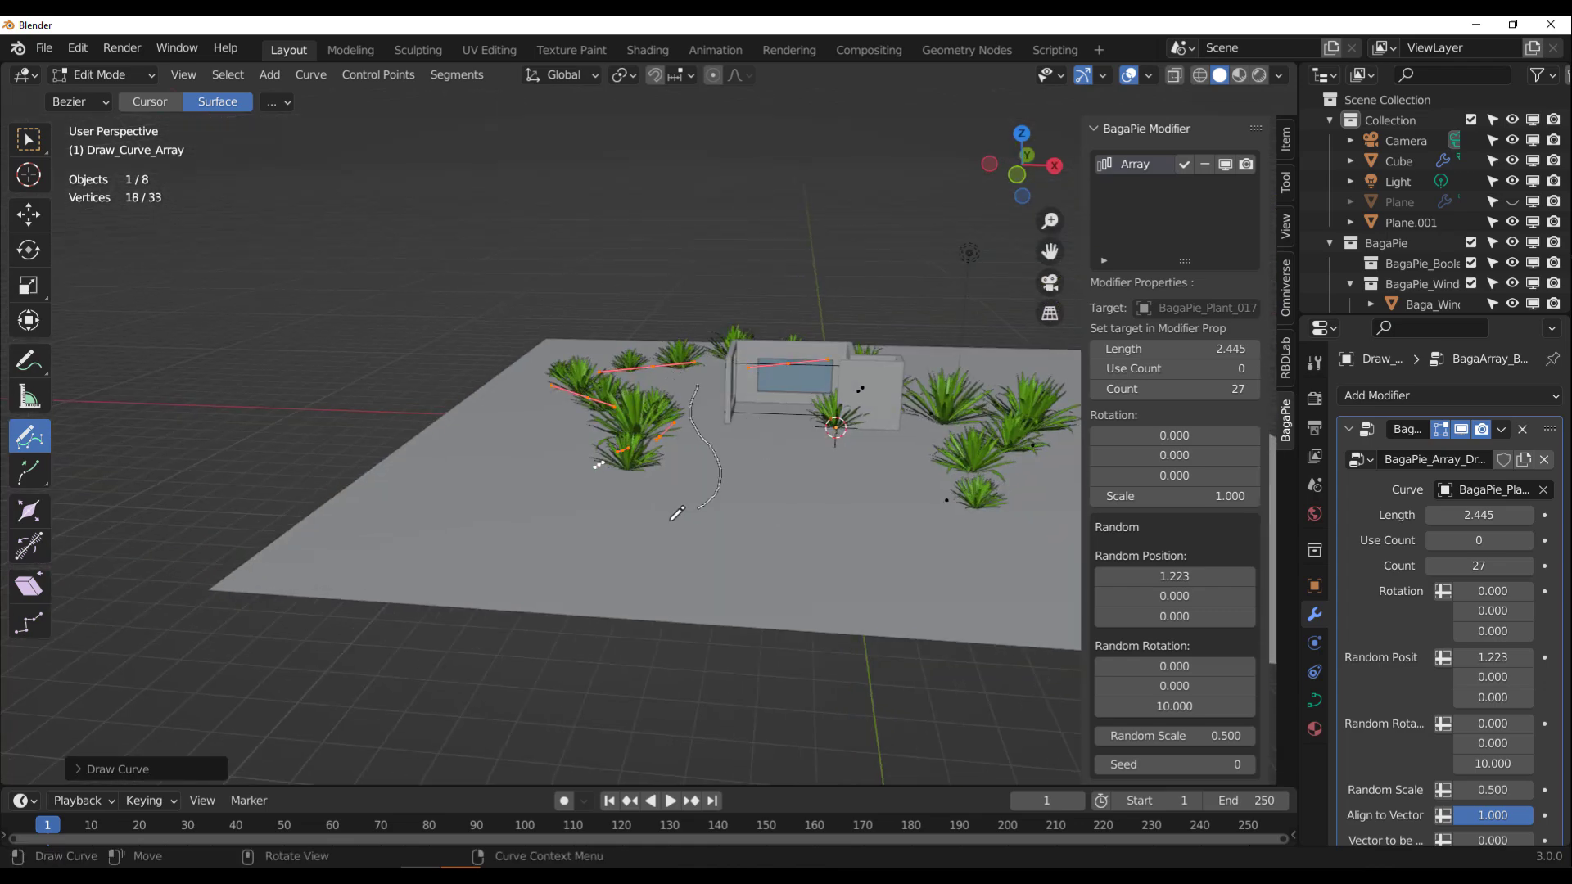
pyautogui.moveTo(677, 513); pyautogui.dragTo(678, 514)
pyautogui.moveTo(502, 470); pyautogui.dragTo(580, 567)
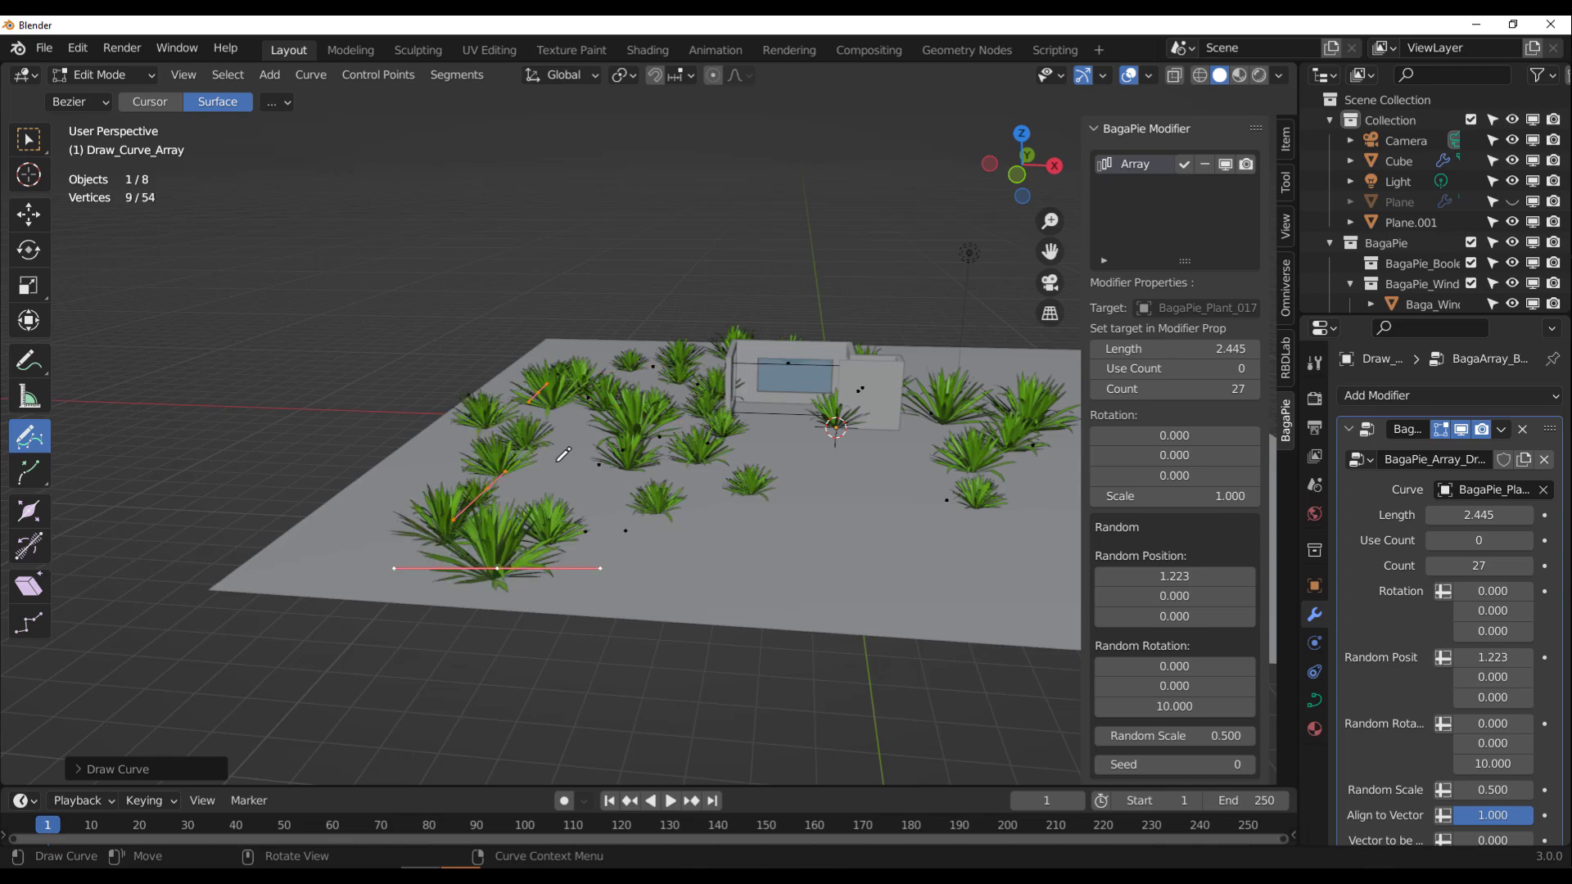
pyautogui.moveTo(748, 604); pyautogui.dragTo(911, 559)
pyautogui.moveTo(931, 455); pyautogui.dragTo(933, 456)
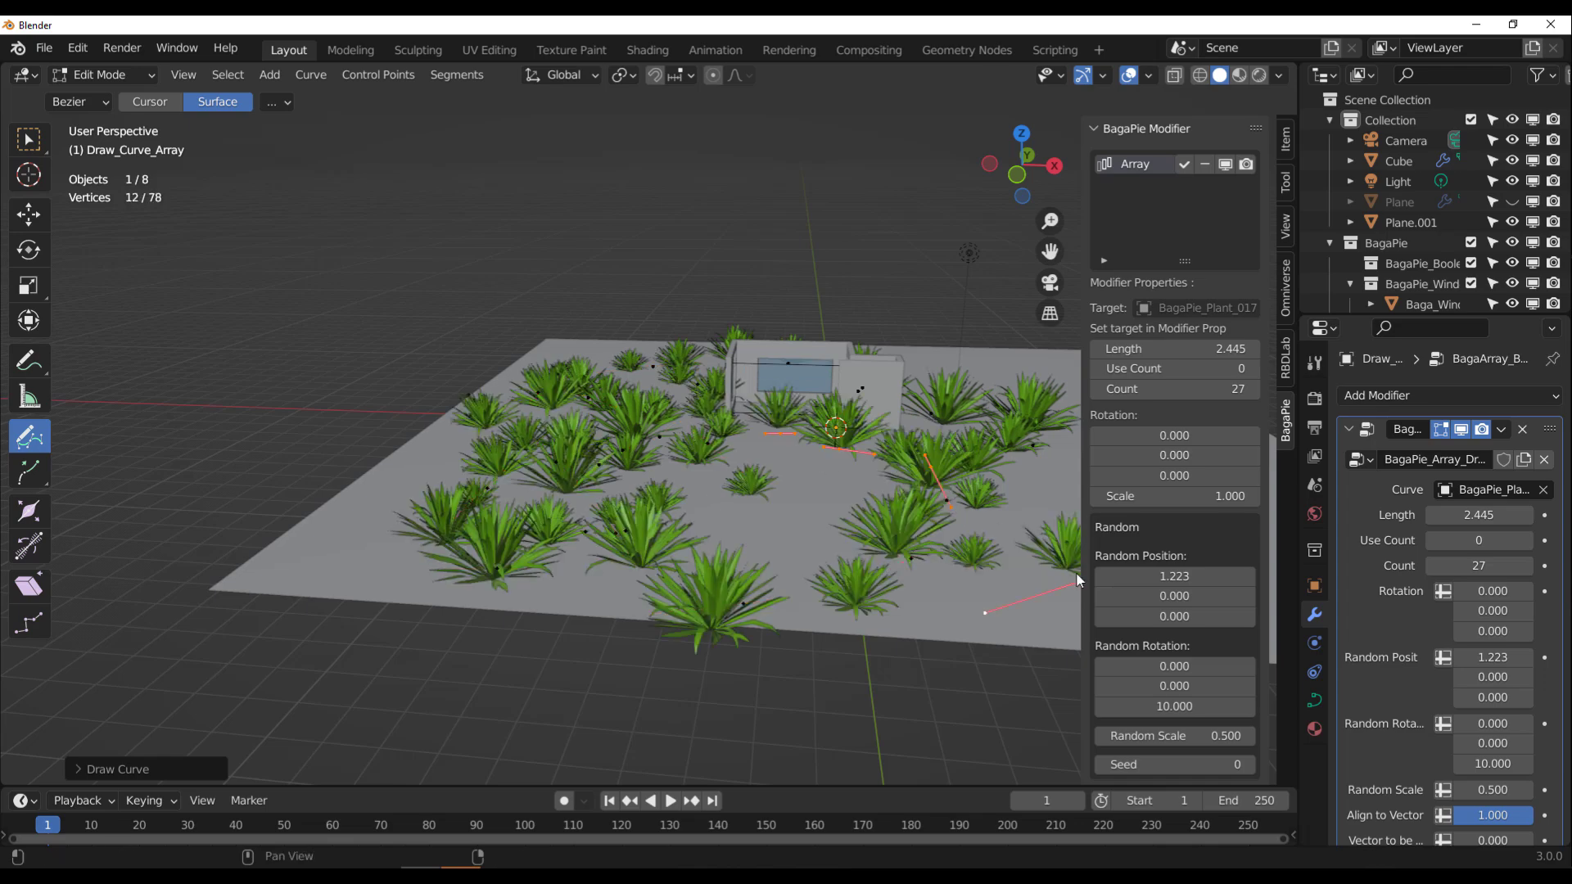
# Use the Move tool to shift control points of the drawn curves, moving plants away from the windowed walls.
pyautogui.scroll(5, 686, 516)
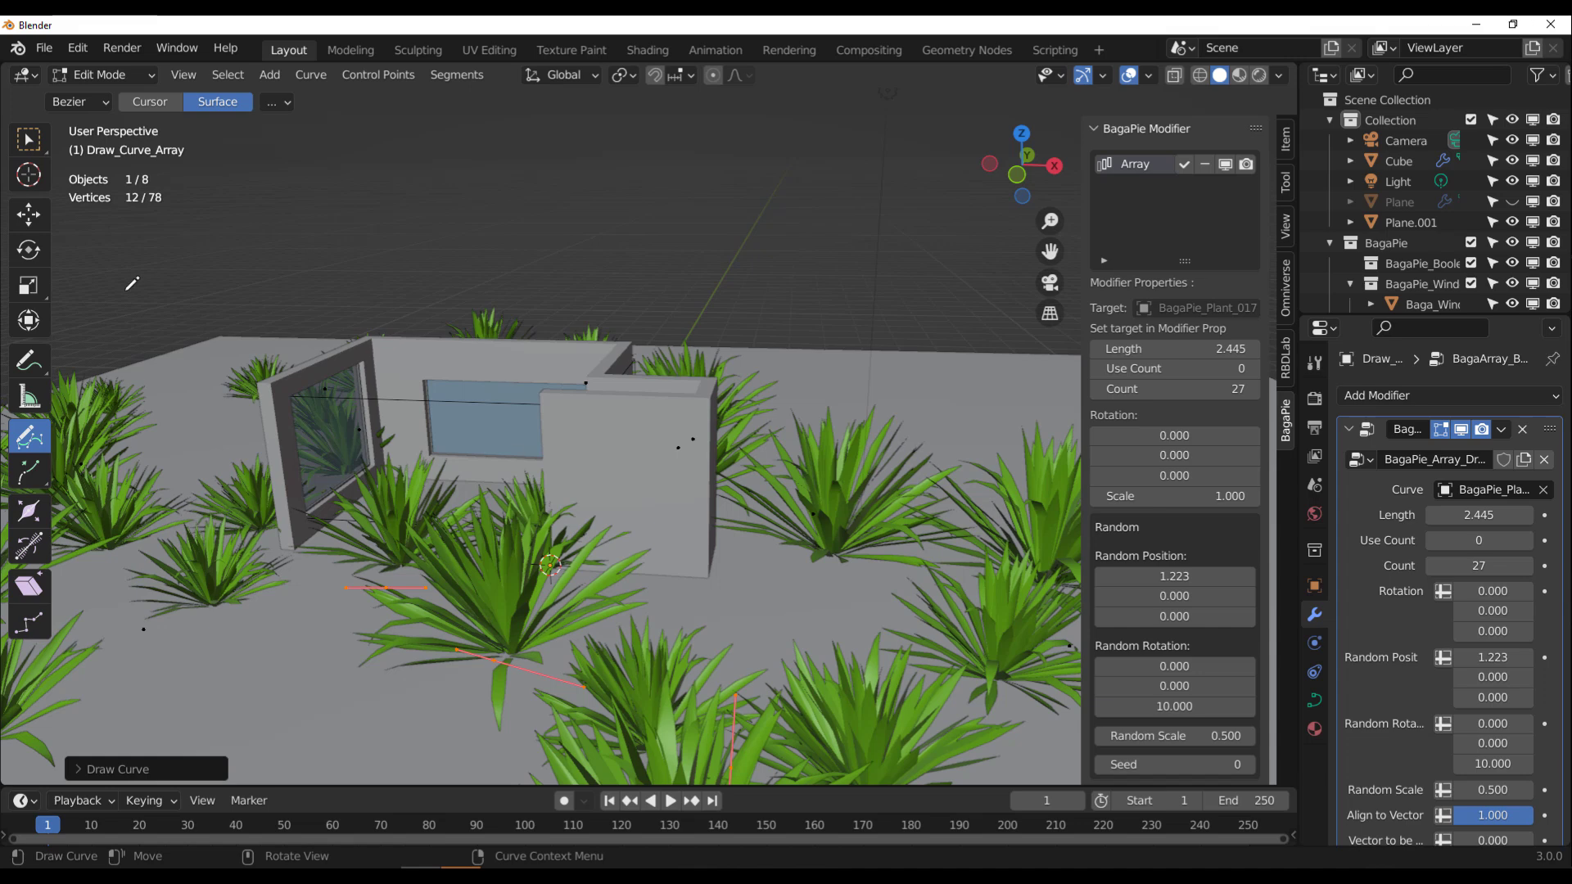
pyautogui.click(28, 215)
pyautogui.moveTo(322, 336); pyautogui.dragTo(475, 403, button='middle')
pyautogui.moveTo(663, 512); pyautogui.dragTo(569, 439, button='middle')
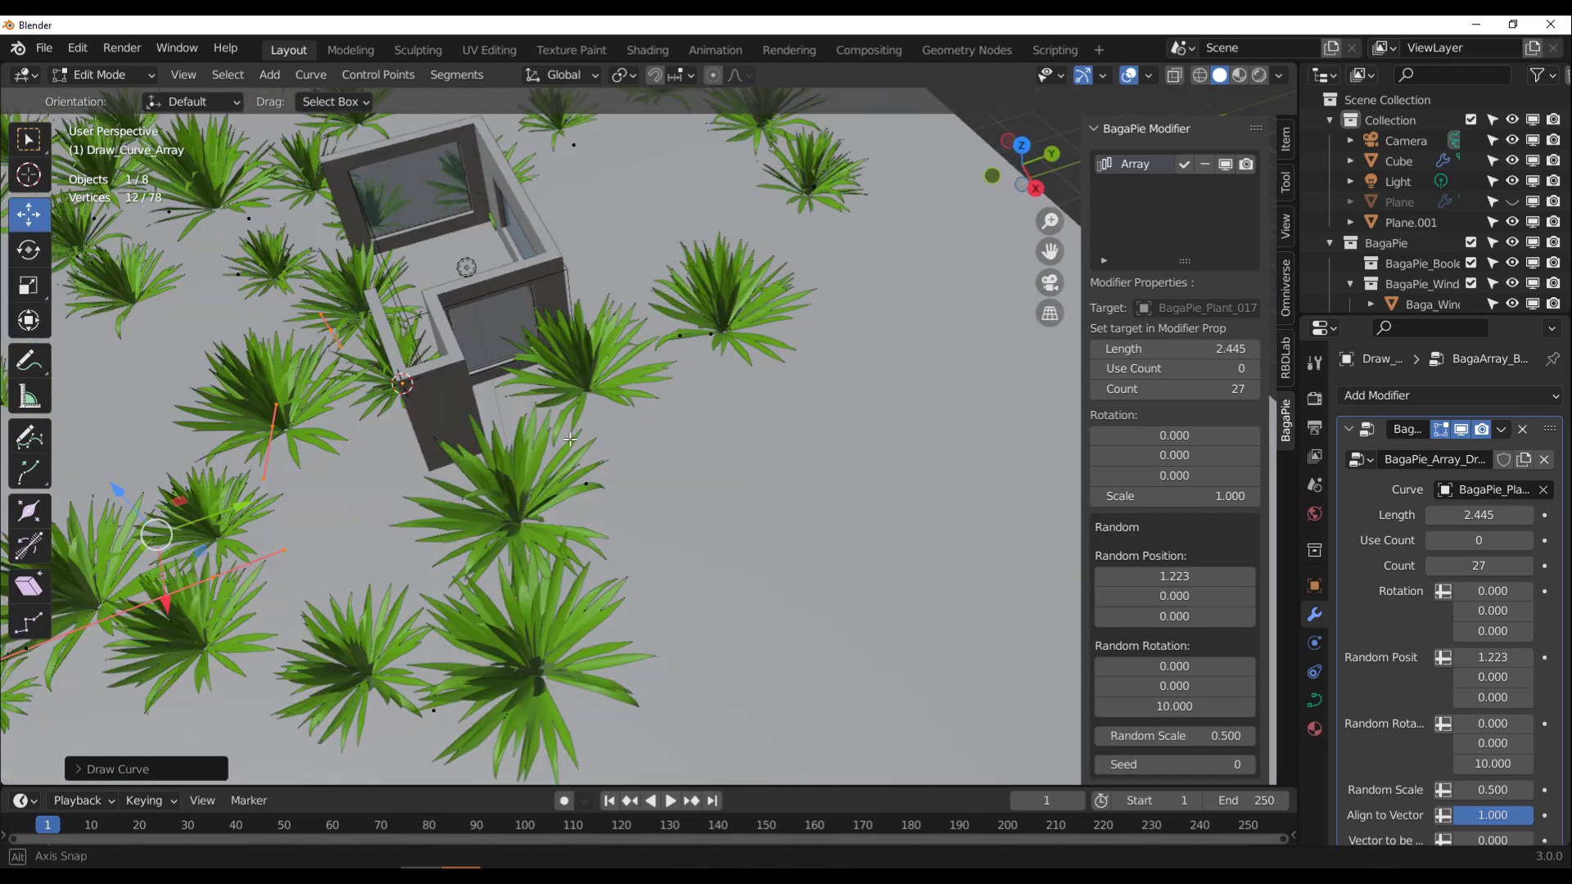
pyautogui.click(706, 302)
pyautogui.moveTo(706, 302); pyautogui.dragTo(635, 471, button='middle')
pyautogui.moveTo(631, 460); pyautogui.dragTo(371, 514)
pyautogui.click(683, 436)
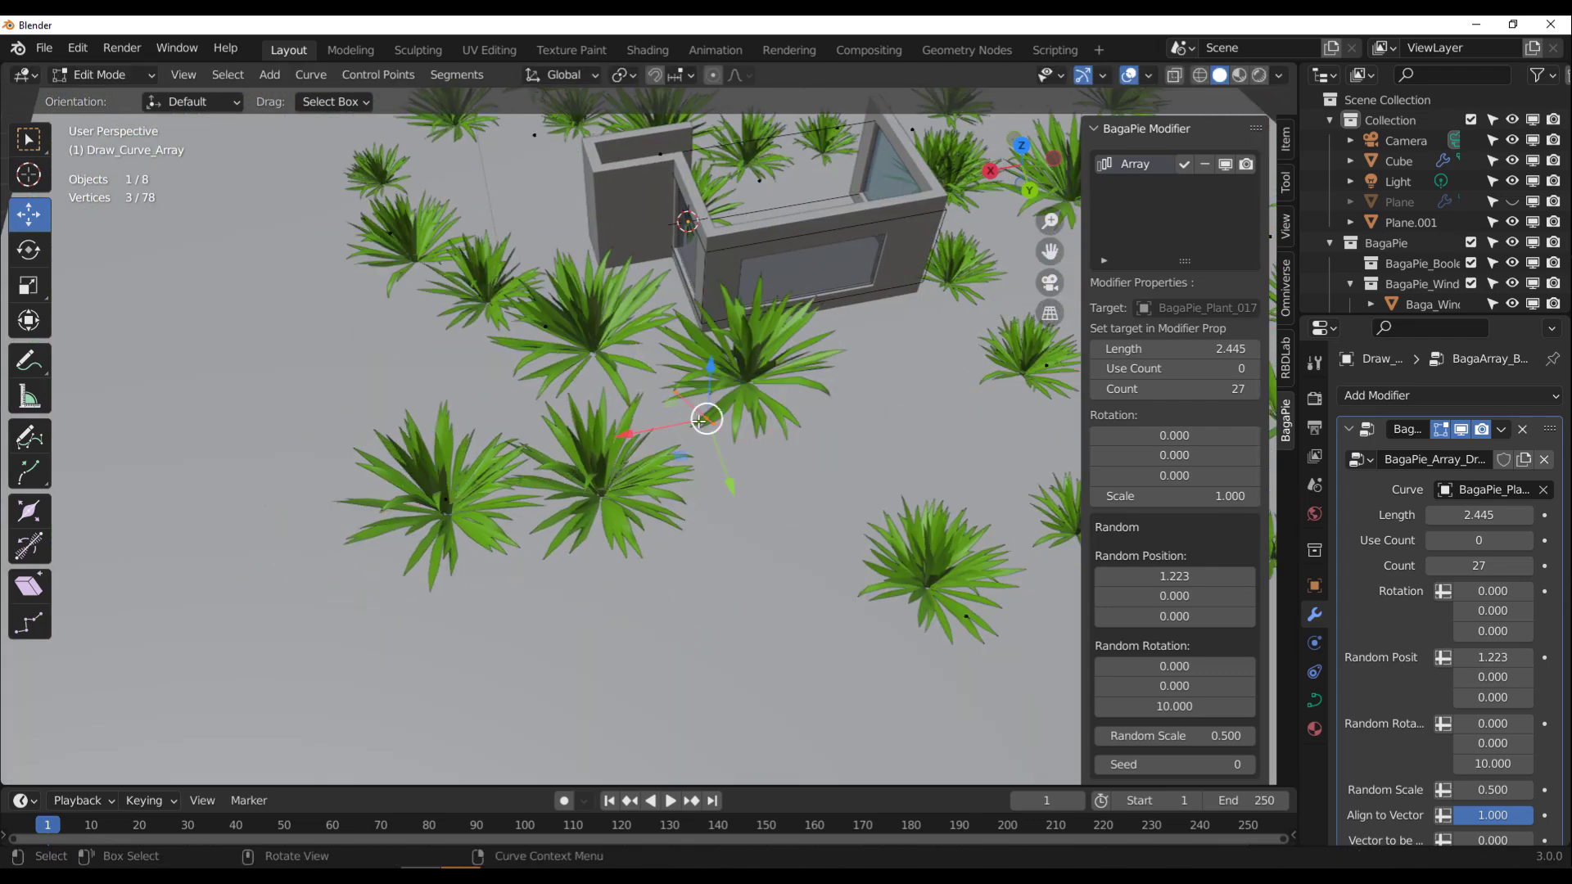
pyautogui.moveTo(674, 424); pyautogui.dragTo(455, 502)
pyautogui.moveTo(369, 558); pyautogui.dragTo(331, 502)
pyautogui.moveTo(678, 550); pyautogui.dragTo(746, 452, button='middle')
pyautogui.scroll(-5, 765, 524)
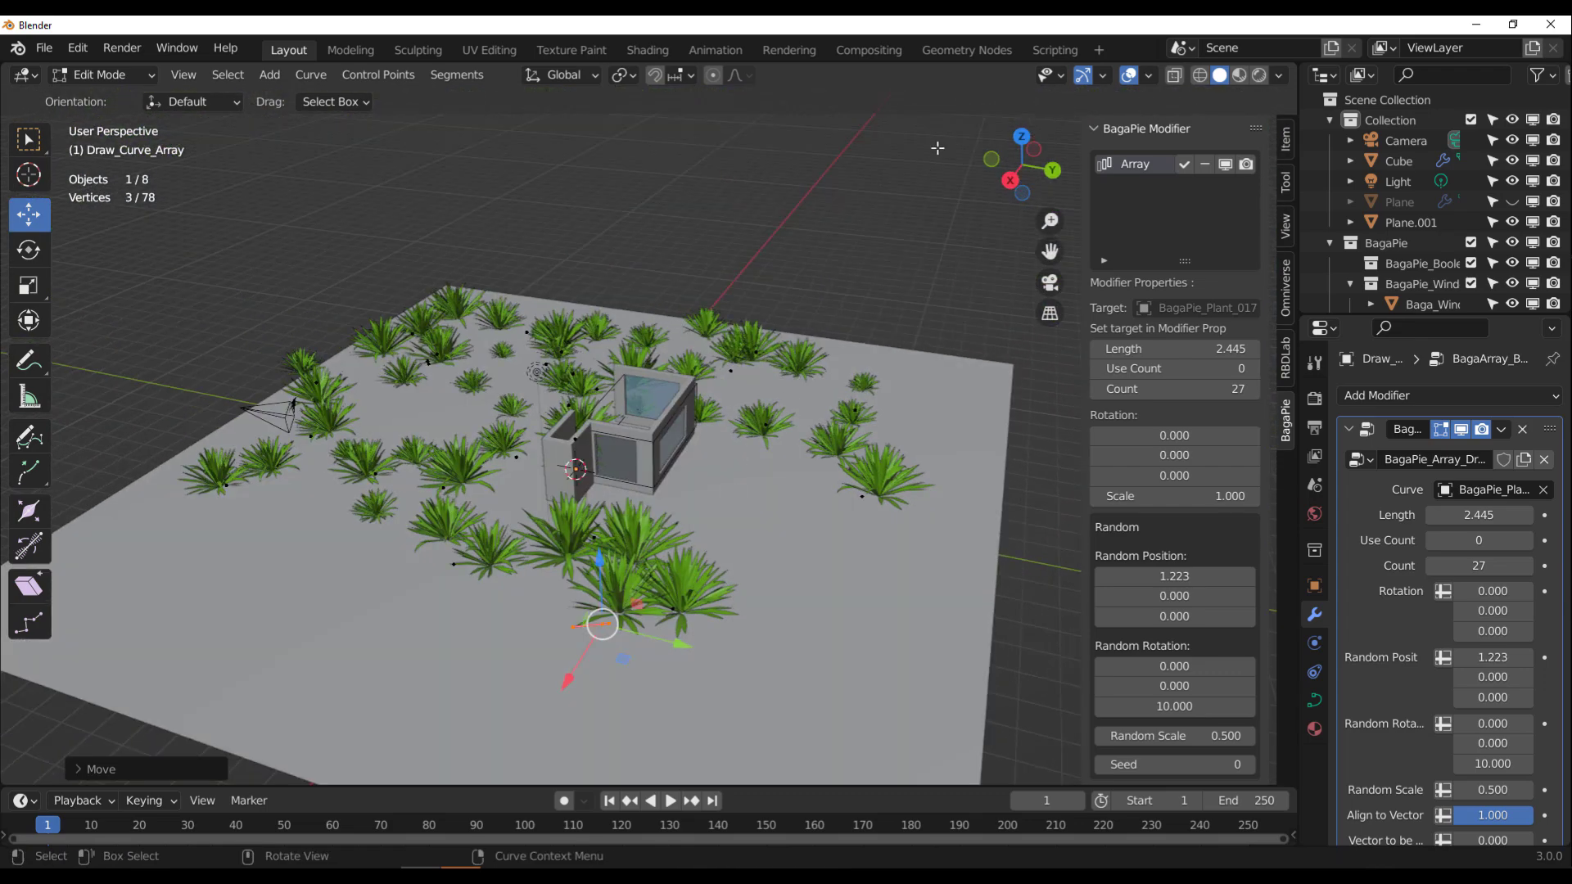
# Inspect the planted scene and the BagaPie_Array_Draw_Curve node tree in the Geometry Nodes workspace, and return to the Layout workspace.
pyautogui.scroll(6, 660, 523)
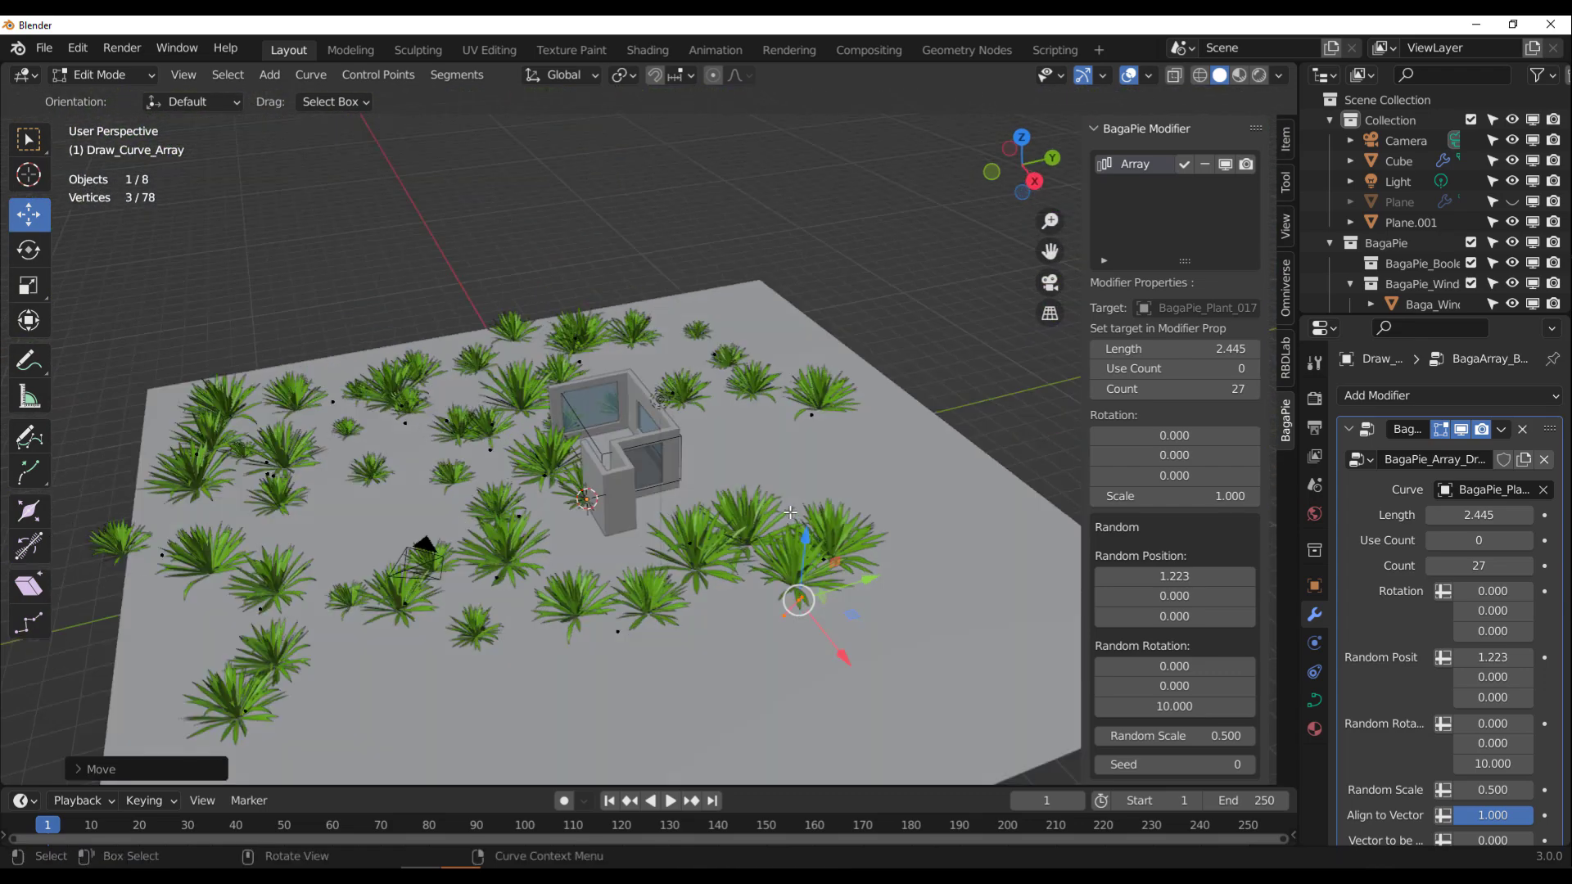
pyautogui.moveTo(660, 523); pyautogui.dragTo(829, 428, button='middle')
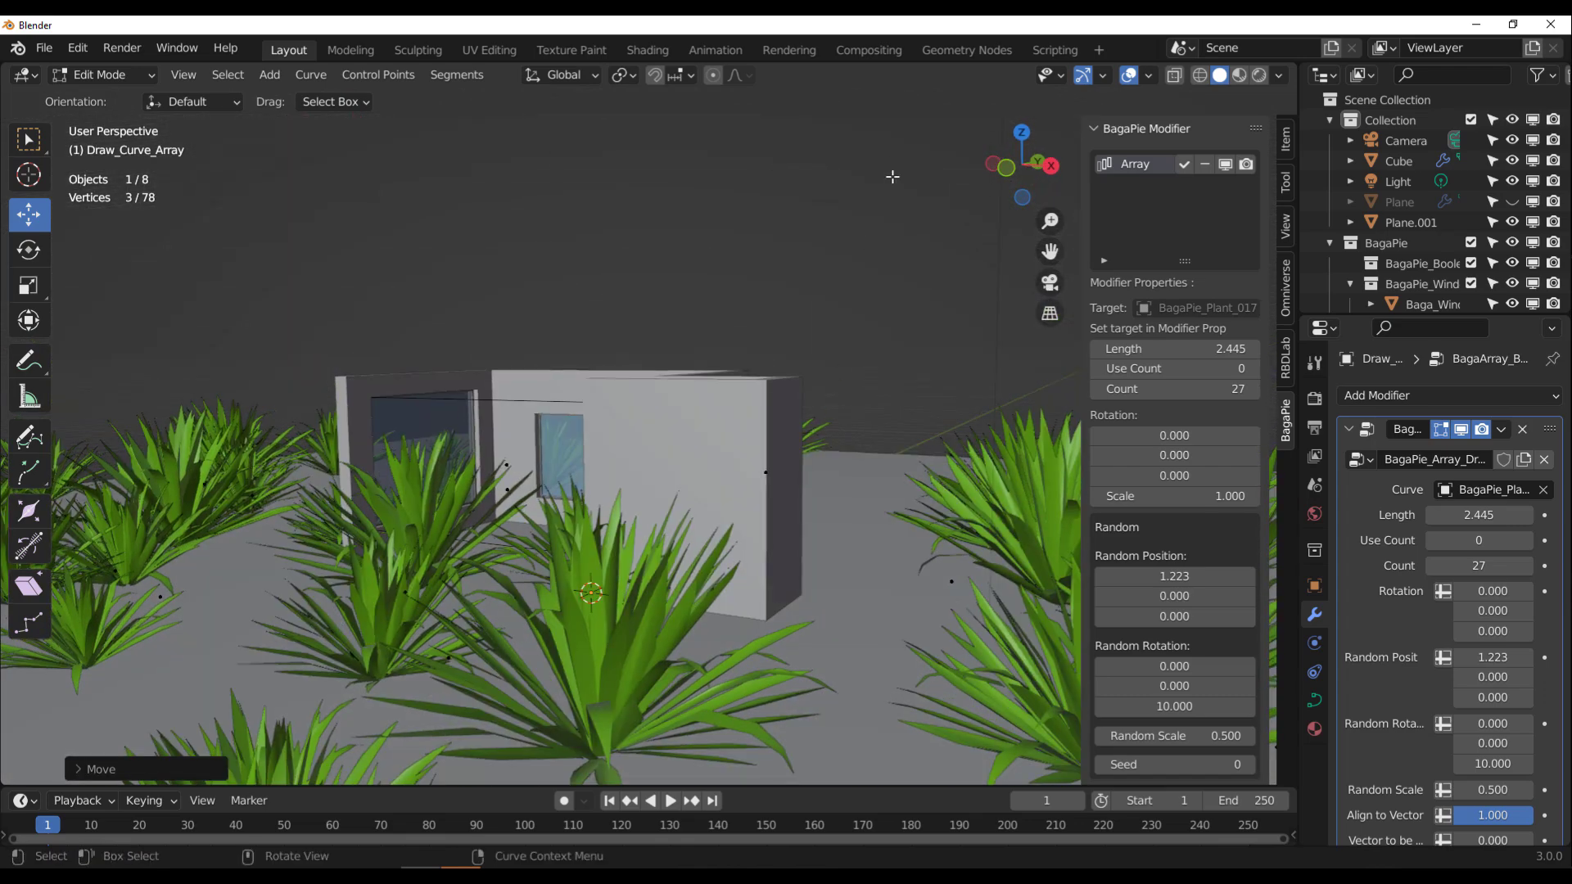
pyautogui.click(966, 47)
pyautogui.press('Home')
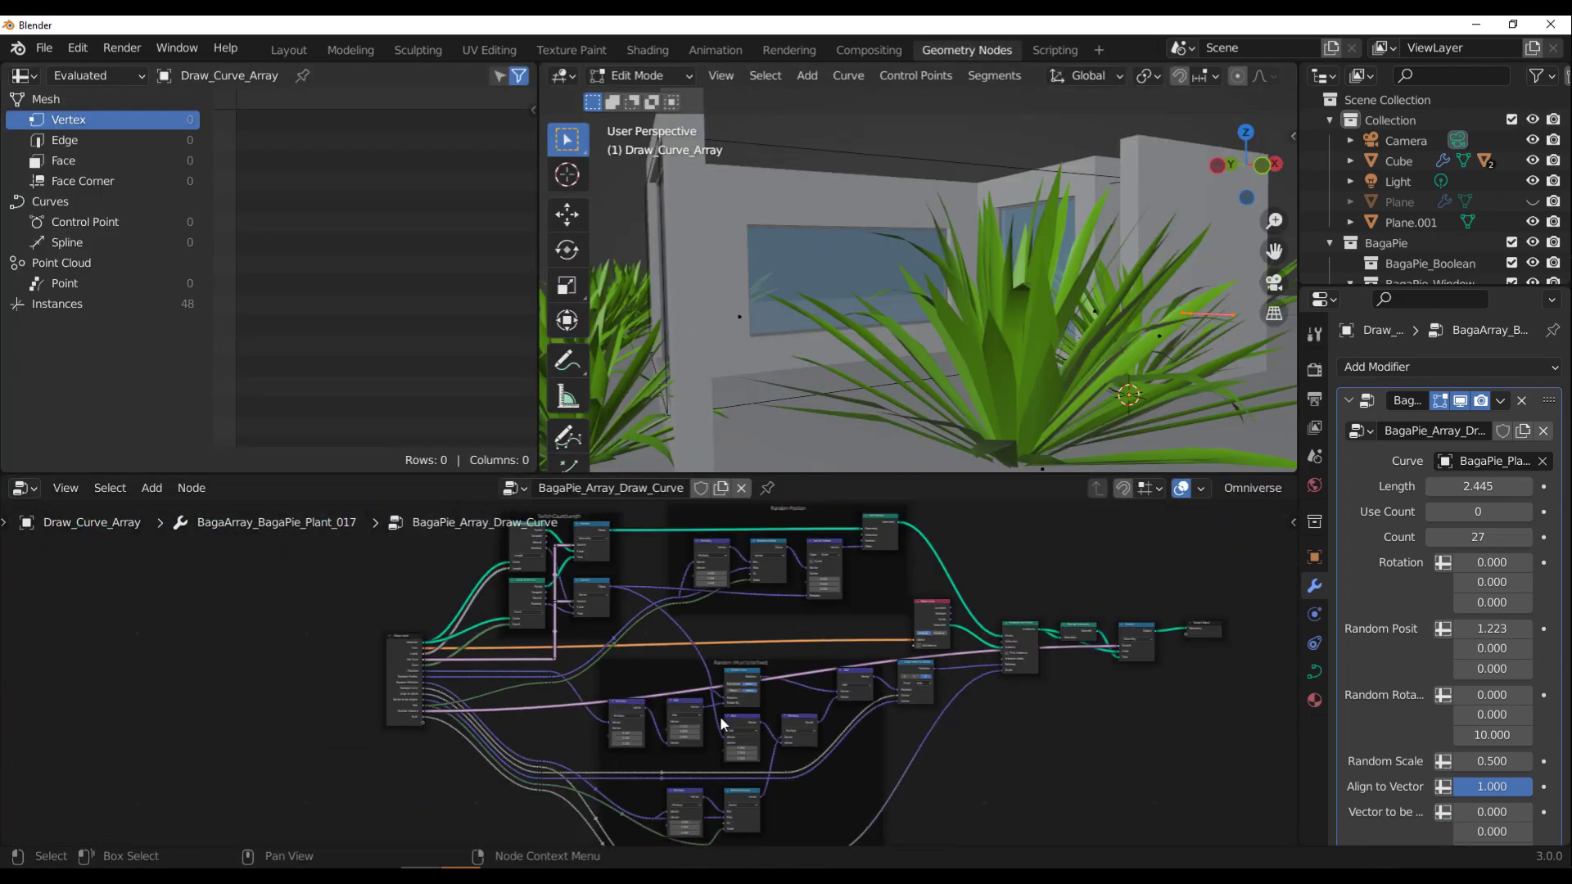
pyautogui.scroll(-2, 409, 720)
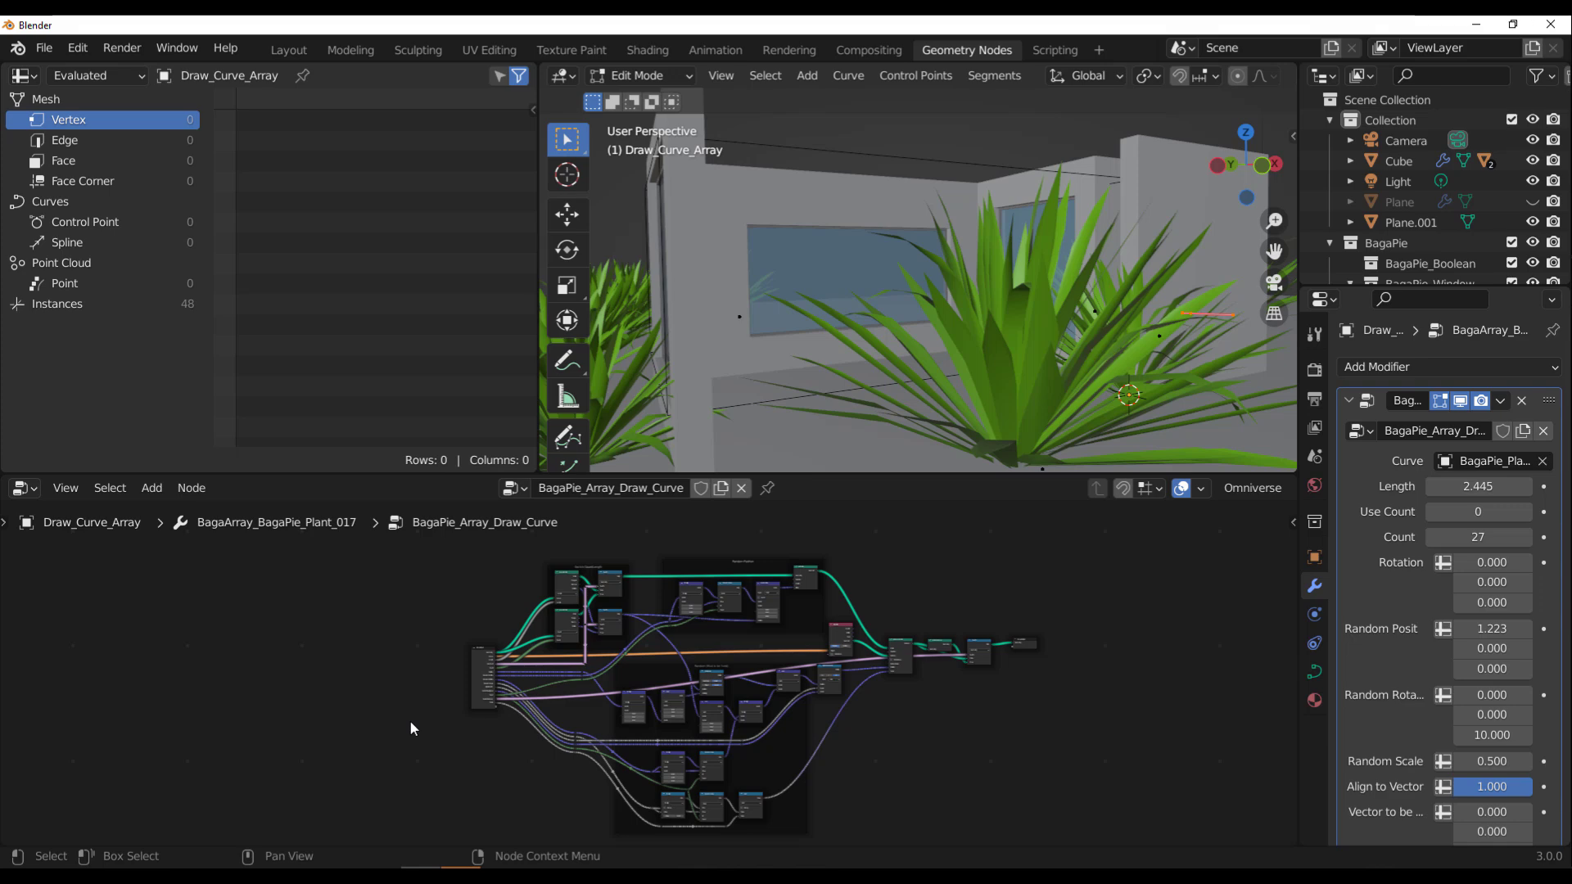
pyautogui.scroll(-5, 913, 344)
pyautogui.moveTo(913, 344); pyautogui.dragTo(992, 386, button='middle')
pyautogui.scroll(4, 993, 386)
pyautogui.scroll(-2, 993, 385)
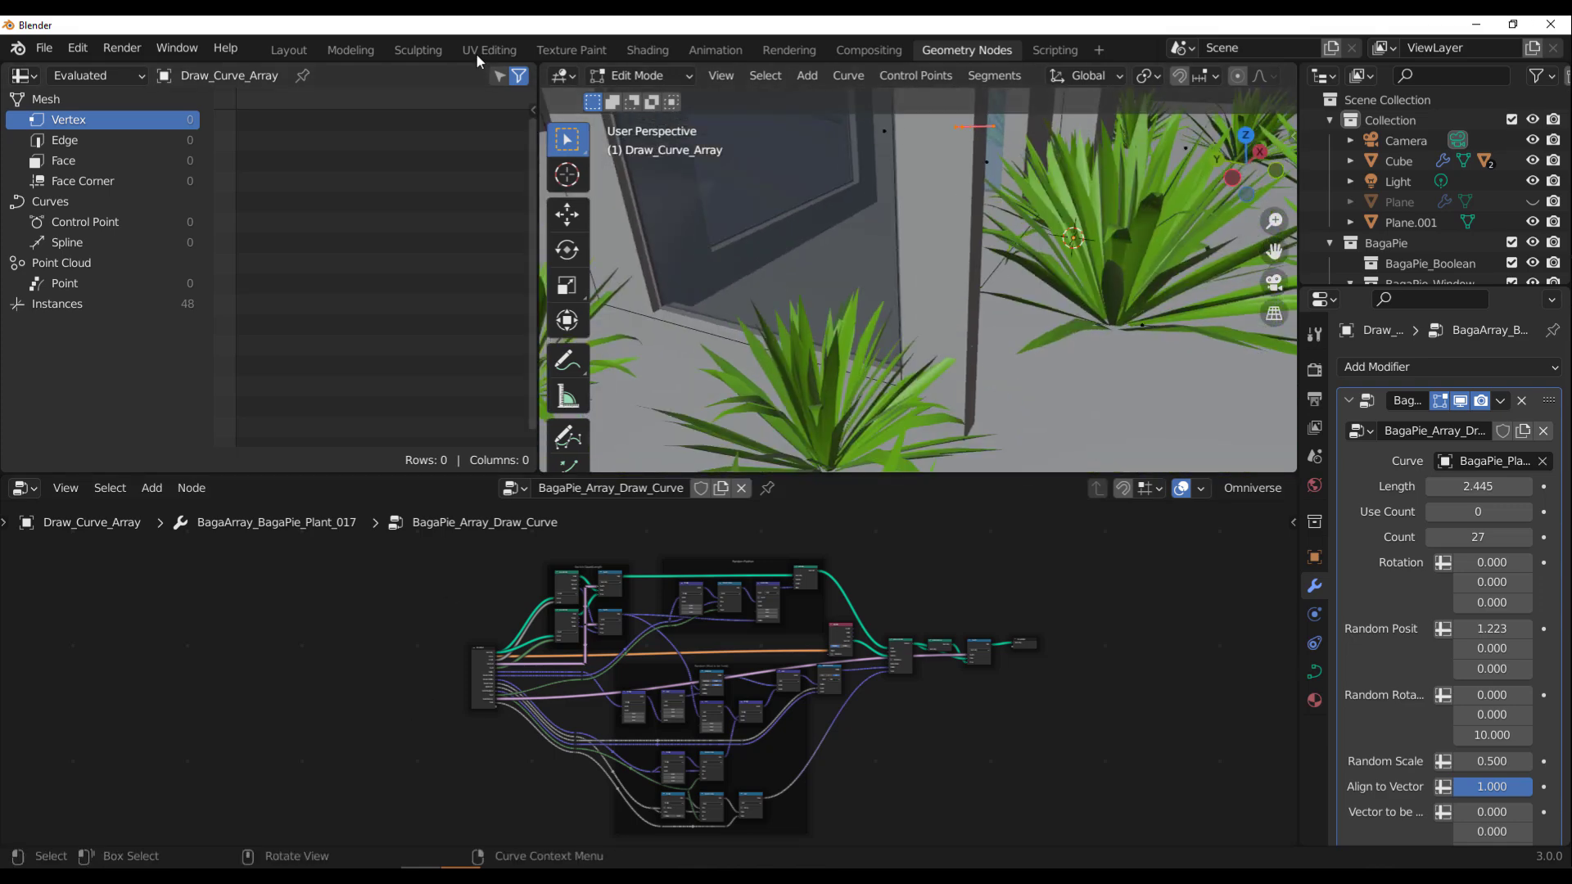
pyautogui.click(288, 50)
pyautogui.moveTo(707, 475); pyautogui.dragTo(778, 472, button='middle')
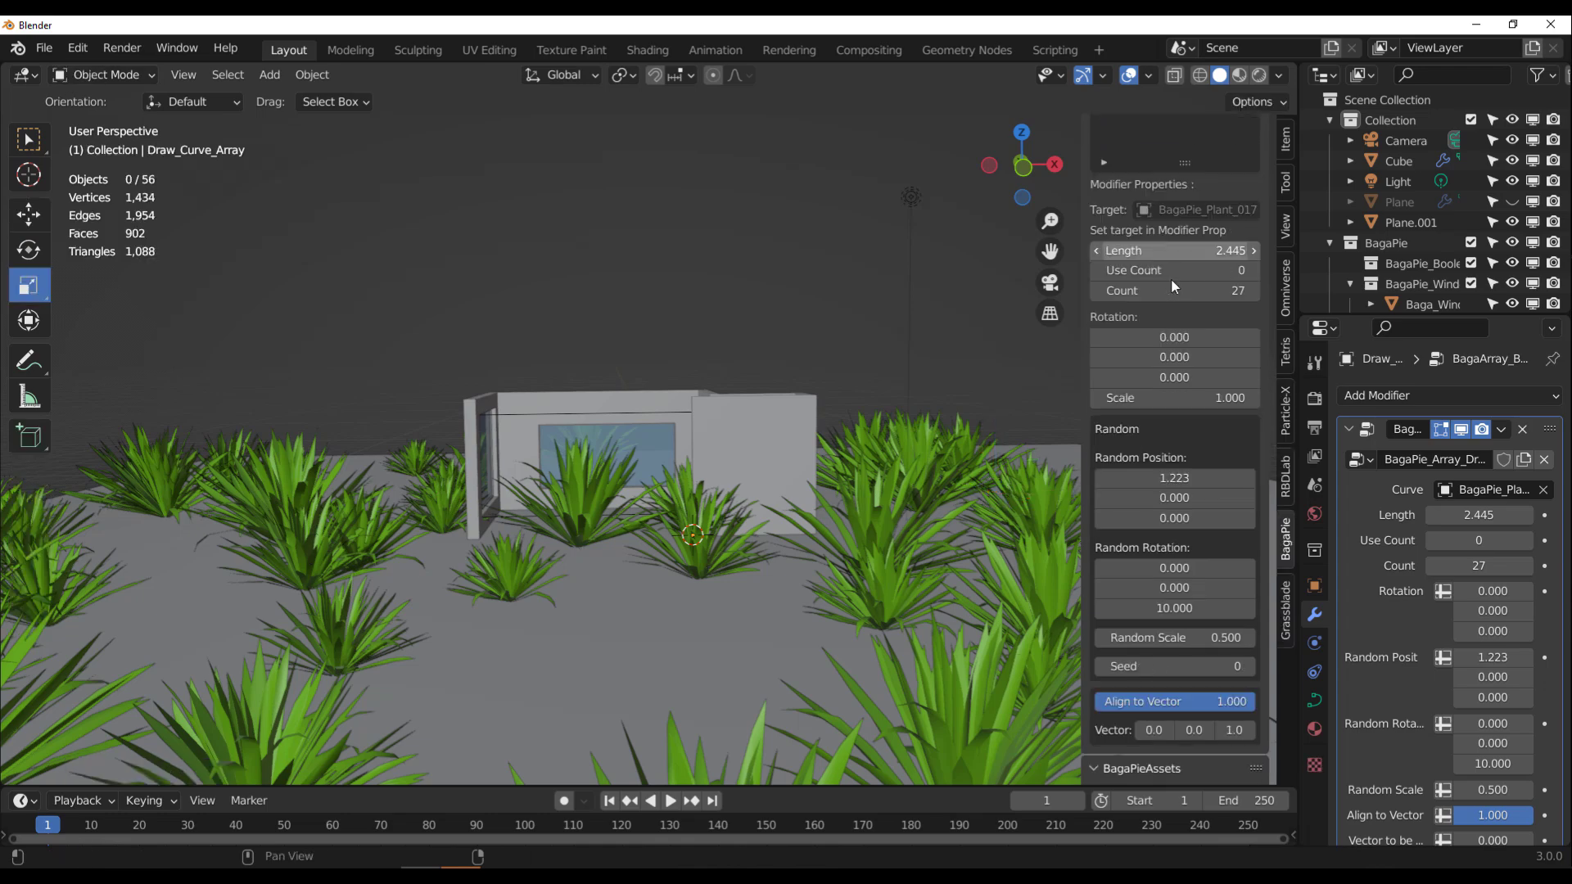
# Reduce the plant array's Scale to 0.460 in the BagaPie modifier properties.
pyautogui.scroll(-5, 1171, 279)
pyautogui.scroll(8, 1174, 368)
pyautogui.moveTo(727, 488); pyautogui.dragTo(1073, 561, button='middle')
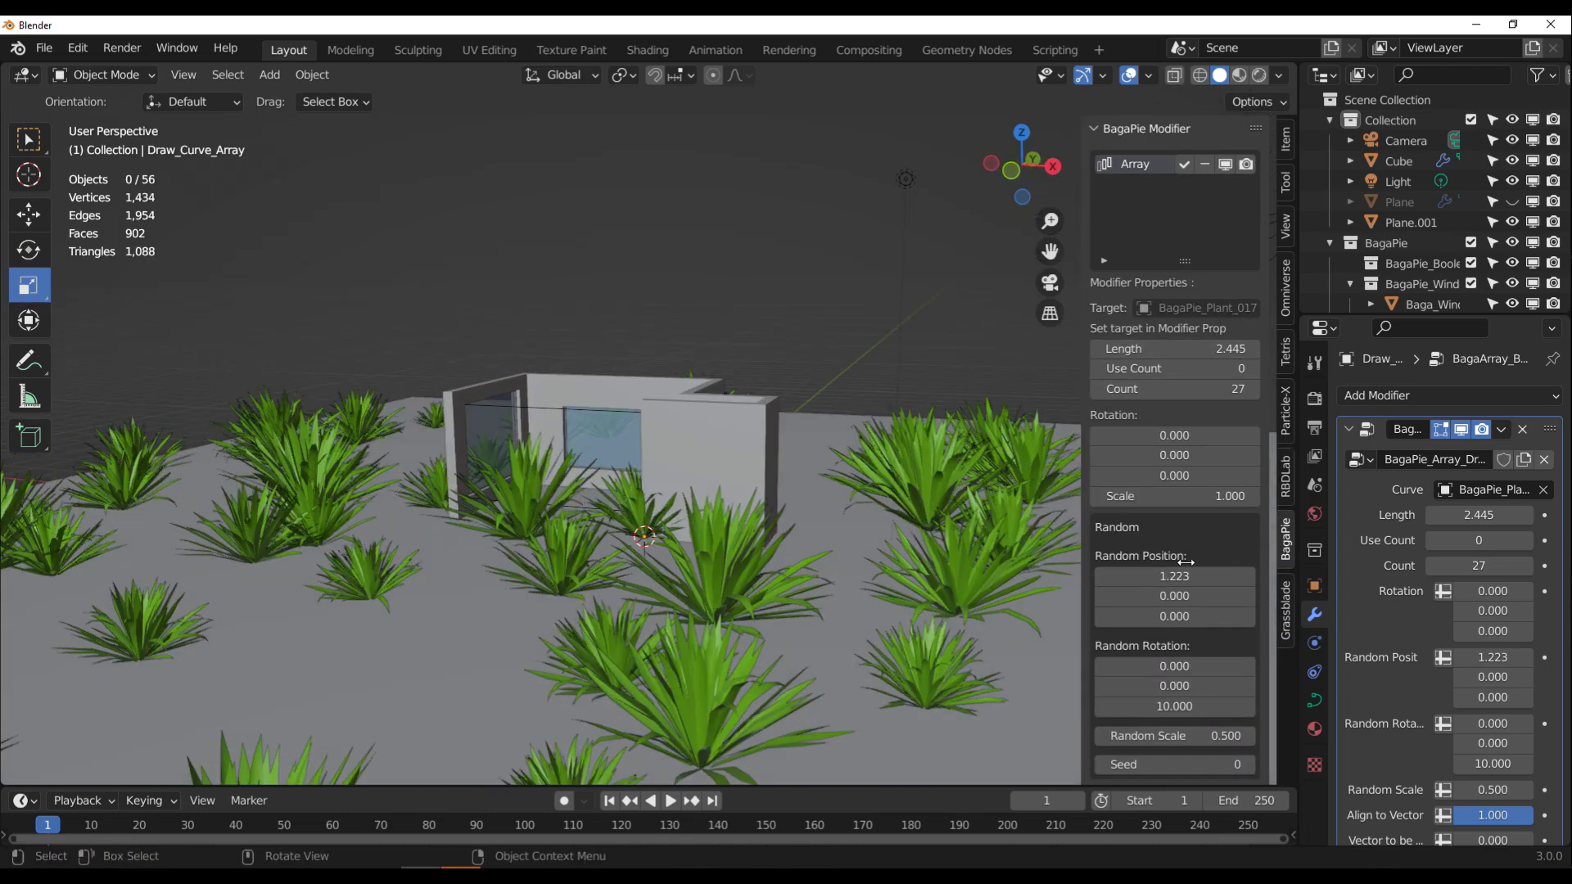
pyautogui.moveTo(1196, 496); pyautogui.dragTo(1146, 496)
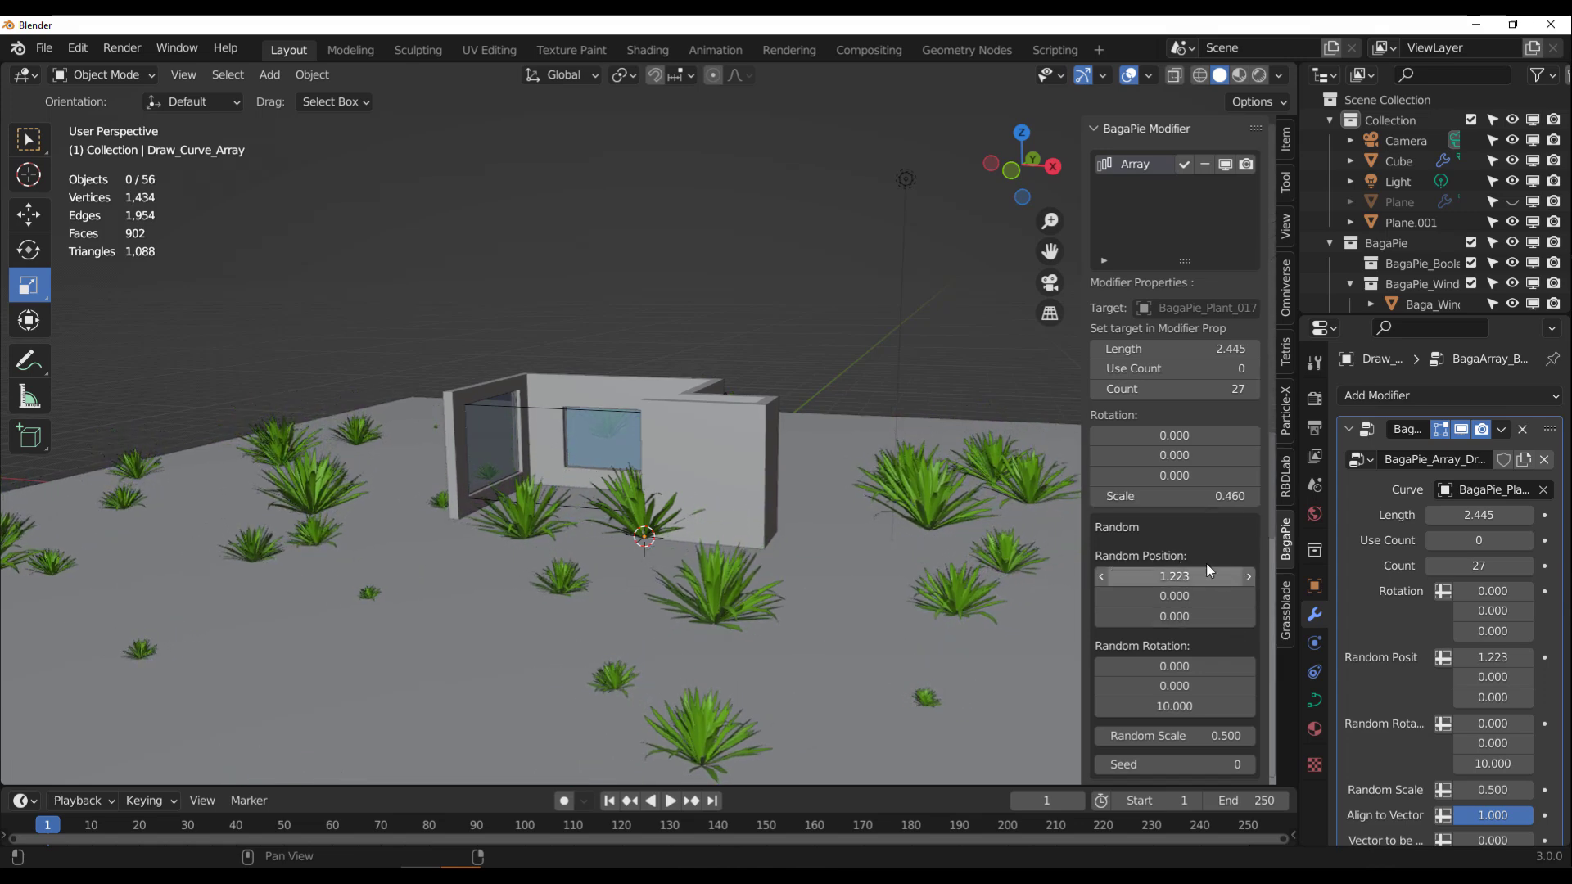
# Set the plant array's Random Scale to 0.470 and its Length to 2.635.
pyautogui.scroll(-4, 1176, 577)
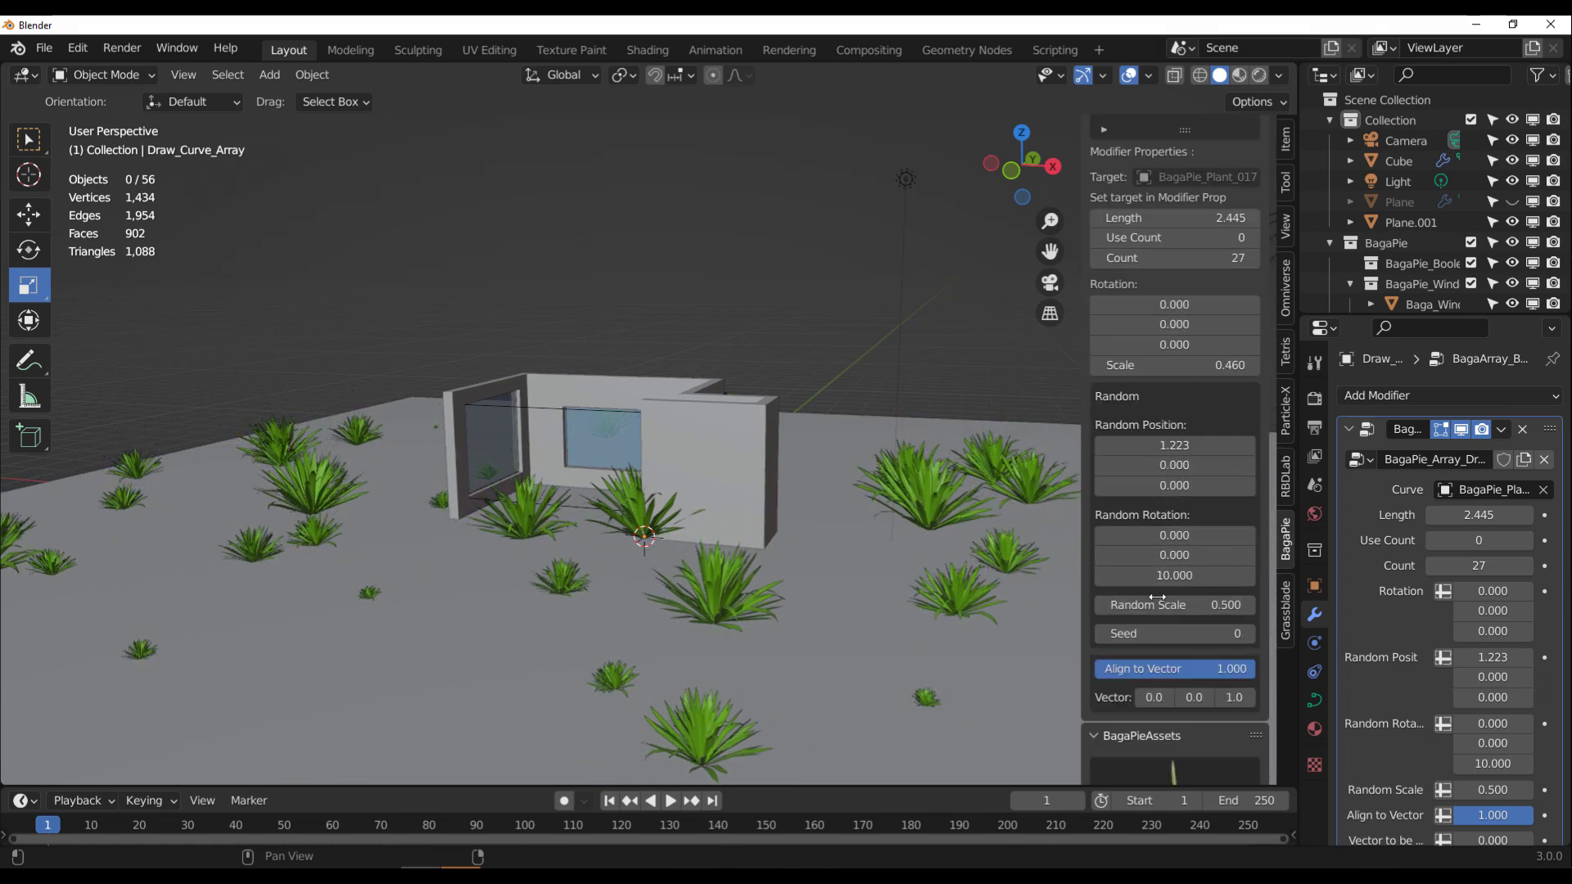
pyautogui.moveTo(1176, 604); pyautogui.dragTo(1172, 605)
pyautogui.scroll(3, 1174, 573)
pyautogui.moveTo(1174, 316); pyautogui.dragTo(1162, 316)
pyautogui.scroll(1, 1148, 390)
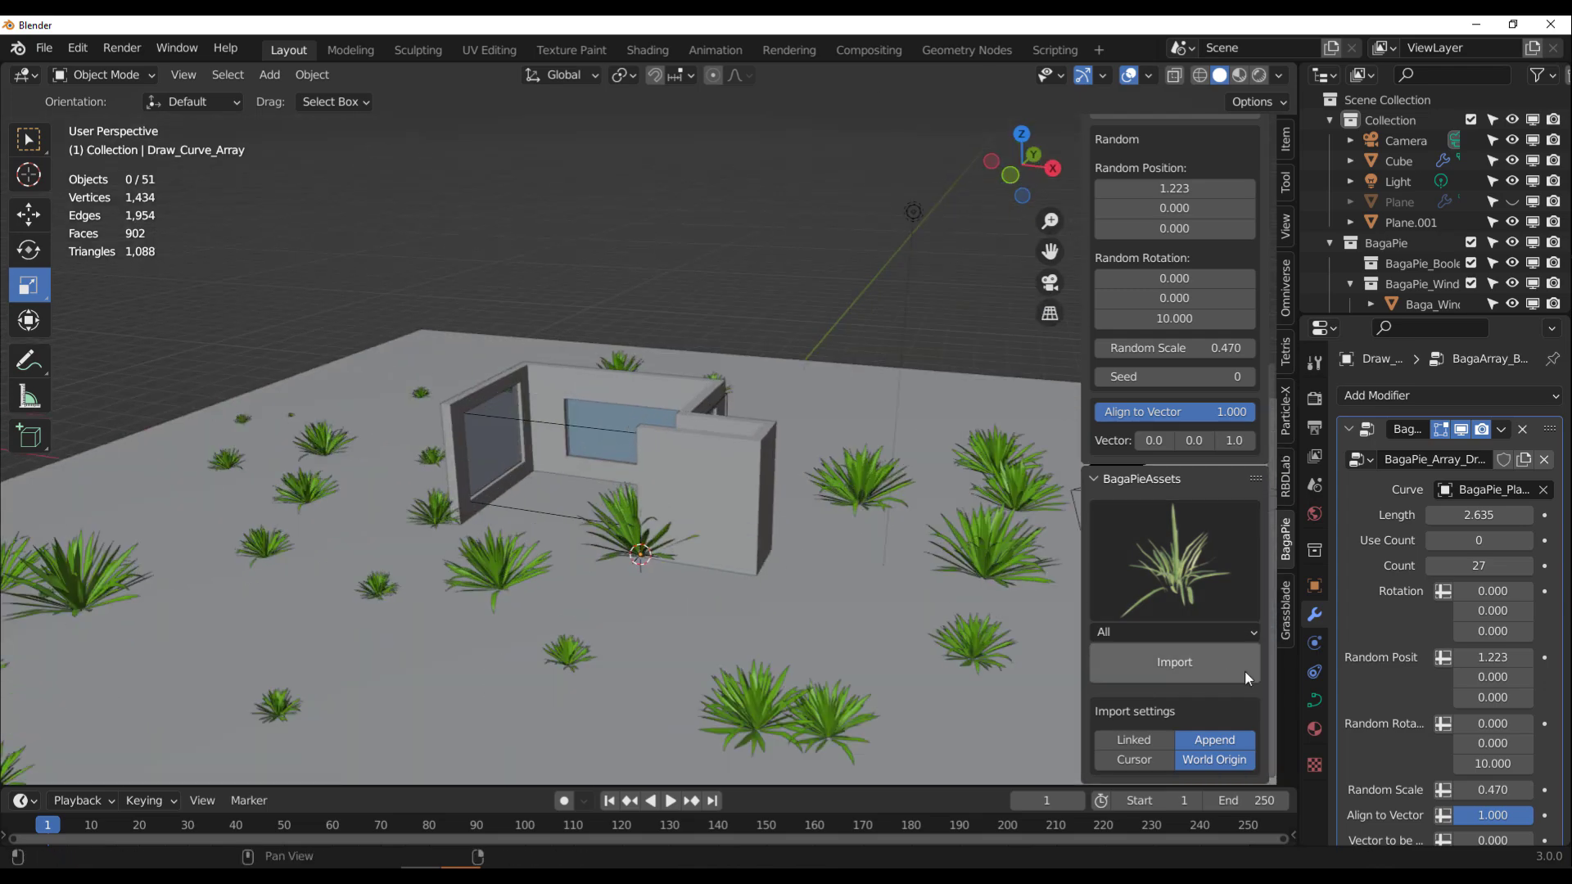
# Import the brown pebble pile from BagaPie's Rock assets at the world origin and scale it up.
pyautogui.click(1174, 632)
pyautogui.click(1141, 721)
pyautogui.click(1173, 561)
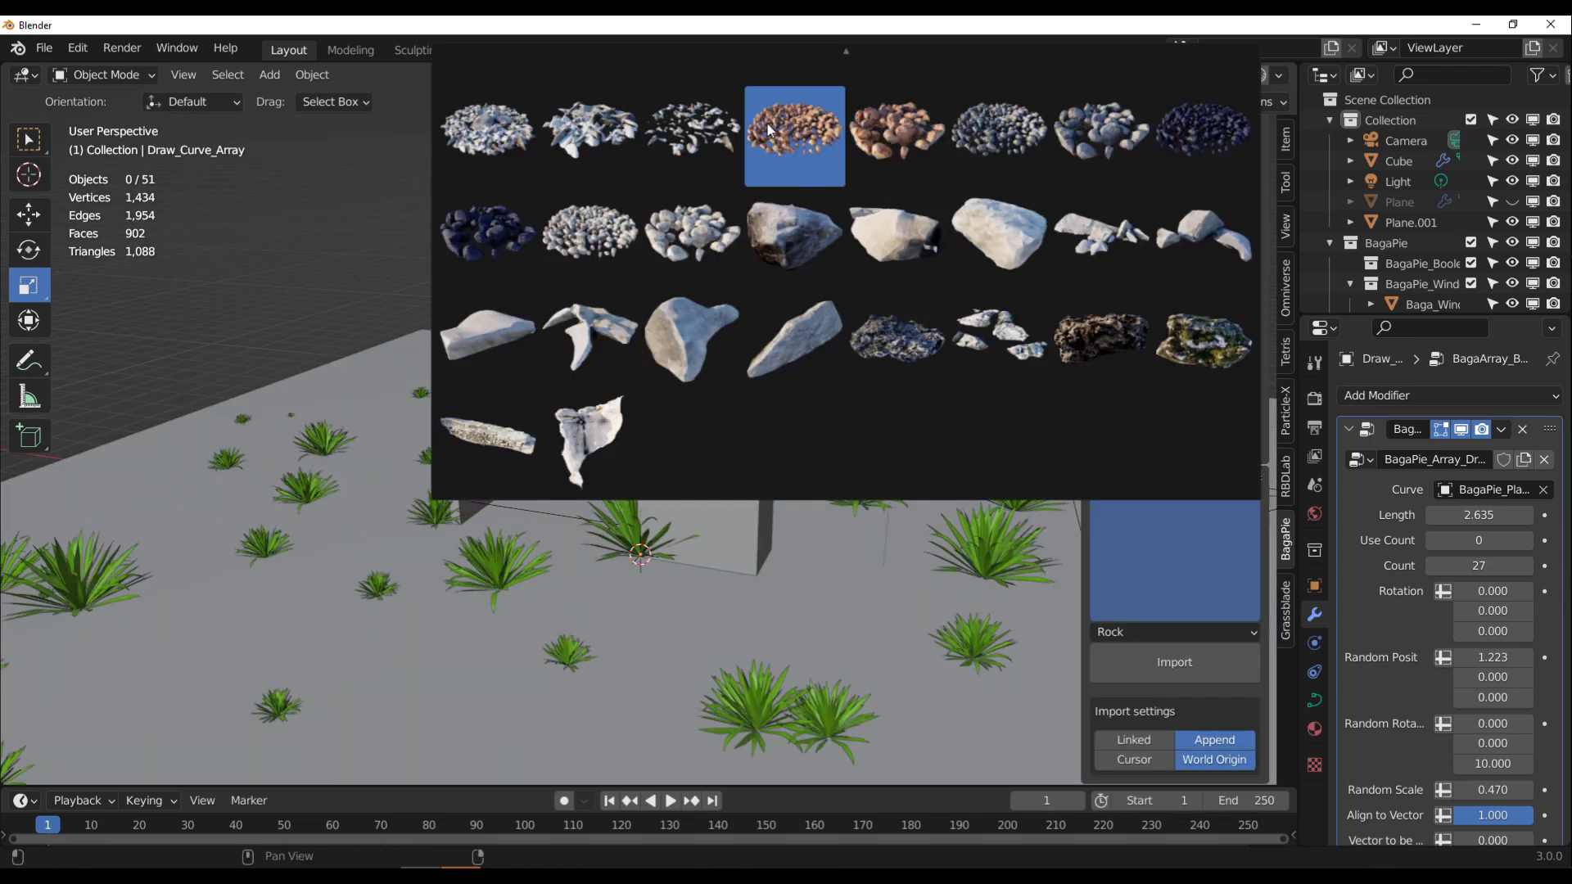
pyautogui.click(873, 141)
pyautogui.moveTo(563, 569); pyautogui.dragTo(655, 575, button='middle')
pyautogui.scroll(4, 712, 548)
pyautogui.press('s')
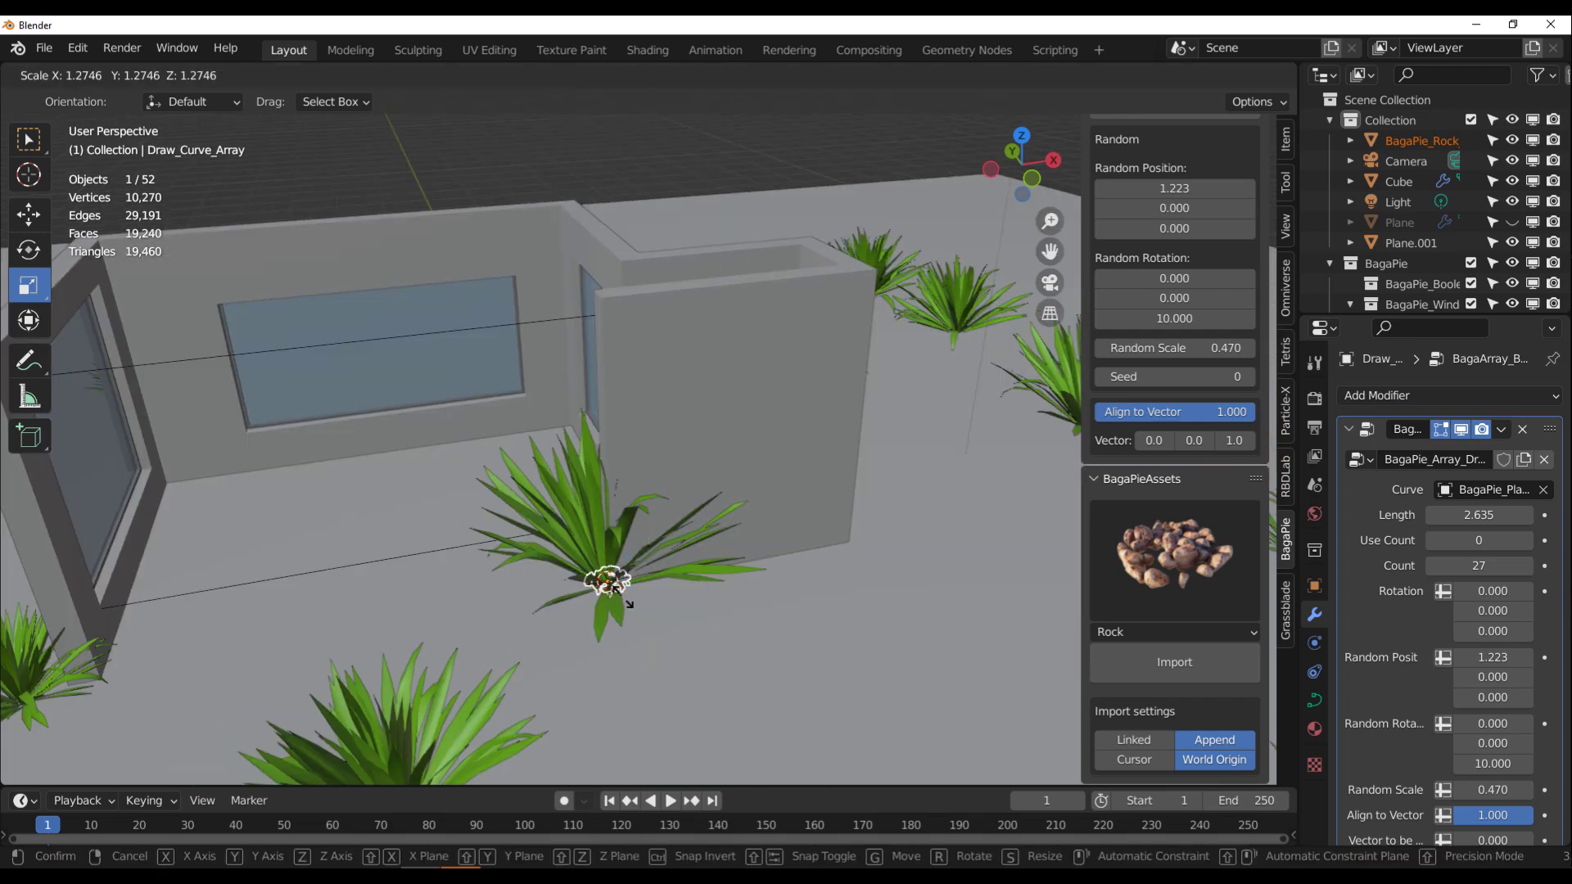
pyautogui.click(637, 604)
# Move the pebble pile out from under the plant and select it to show its Rock shader settings.
pyautogui.click(28, 214)
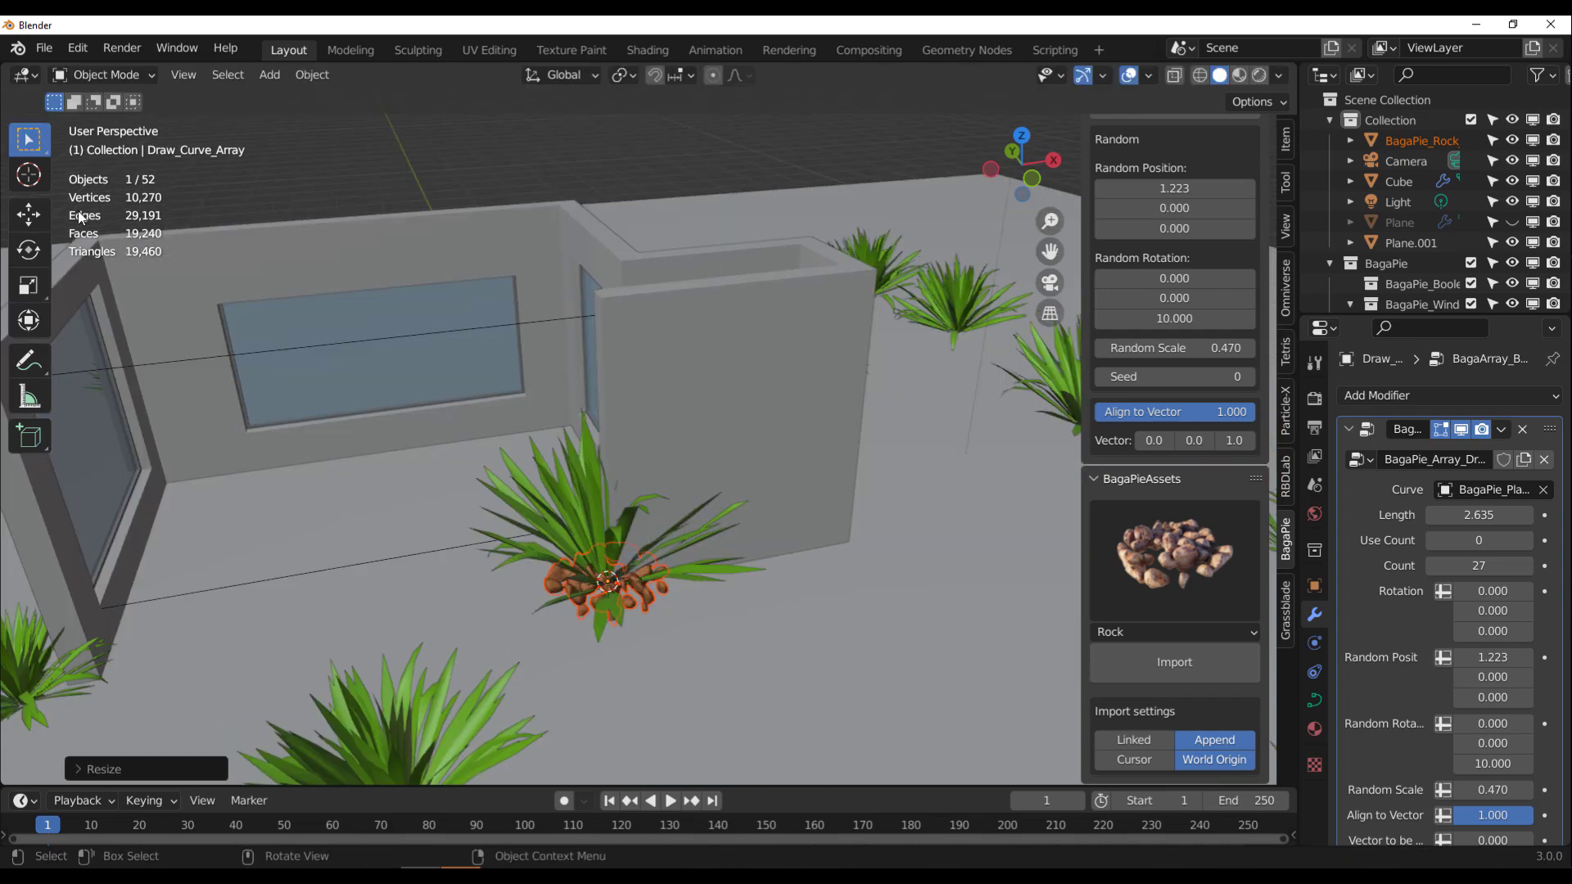
pyautogui.moveTo(688, 573); pyautogui.dragTo(542, 599)
pyautogui.click(518, 604)
pyautogui.moveTo(786, 532); pyautogui.dragTo(719, 455, button='middle')
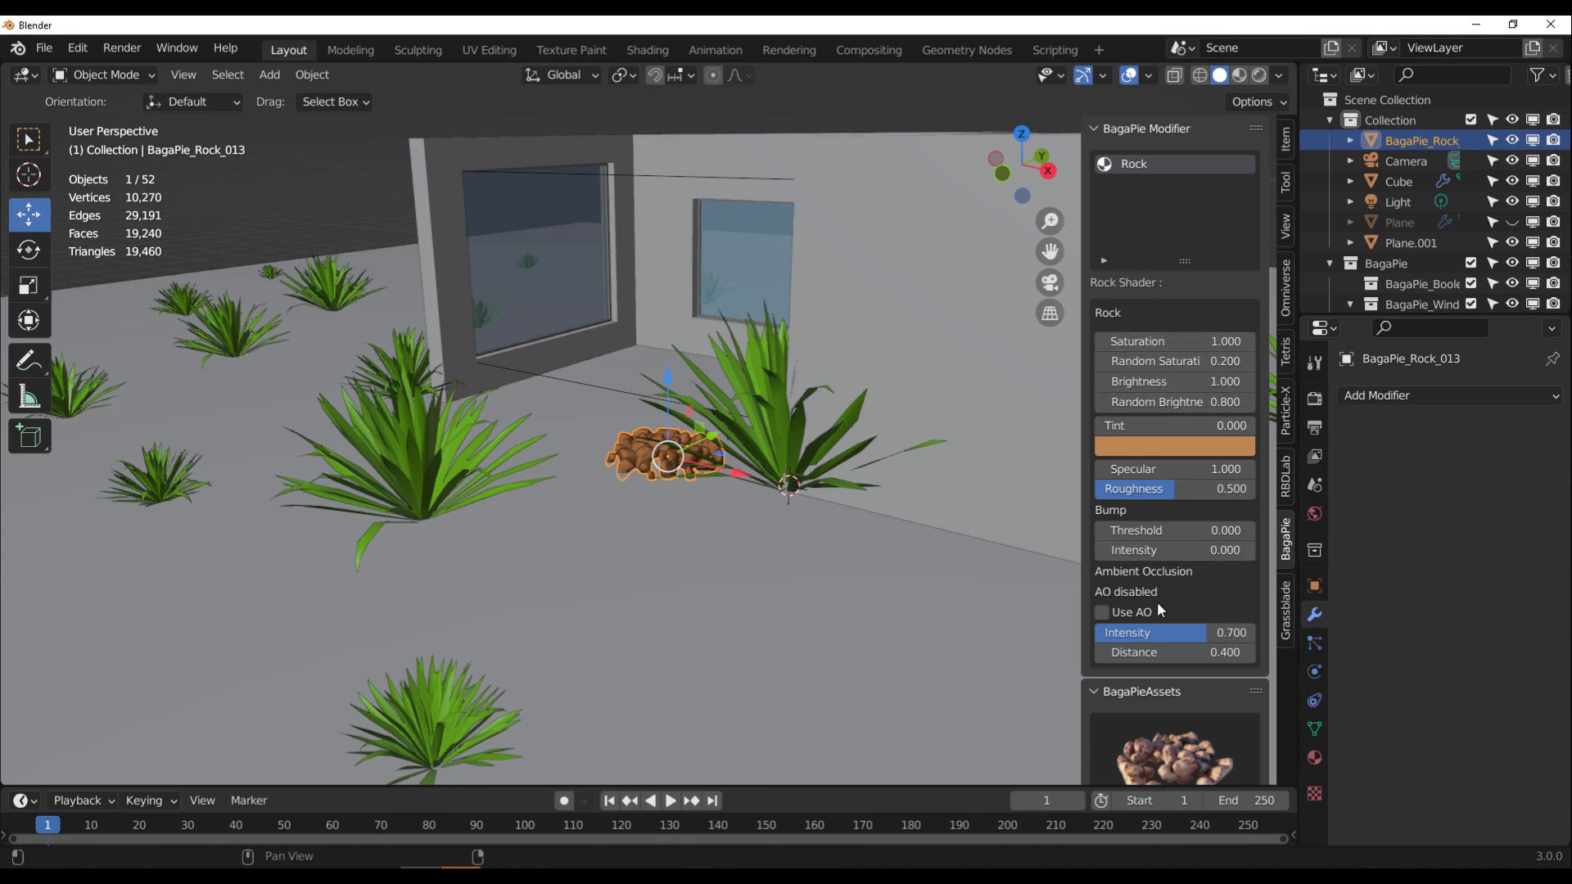
# Select the drawn plant array to show its BagaPie modifier properties, and clear the selection.
pyautogui.click(425, 449)
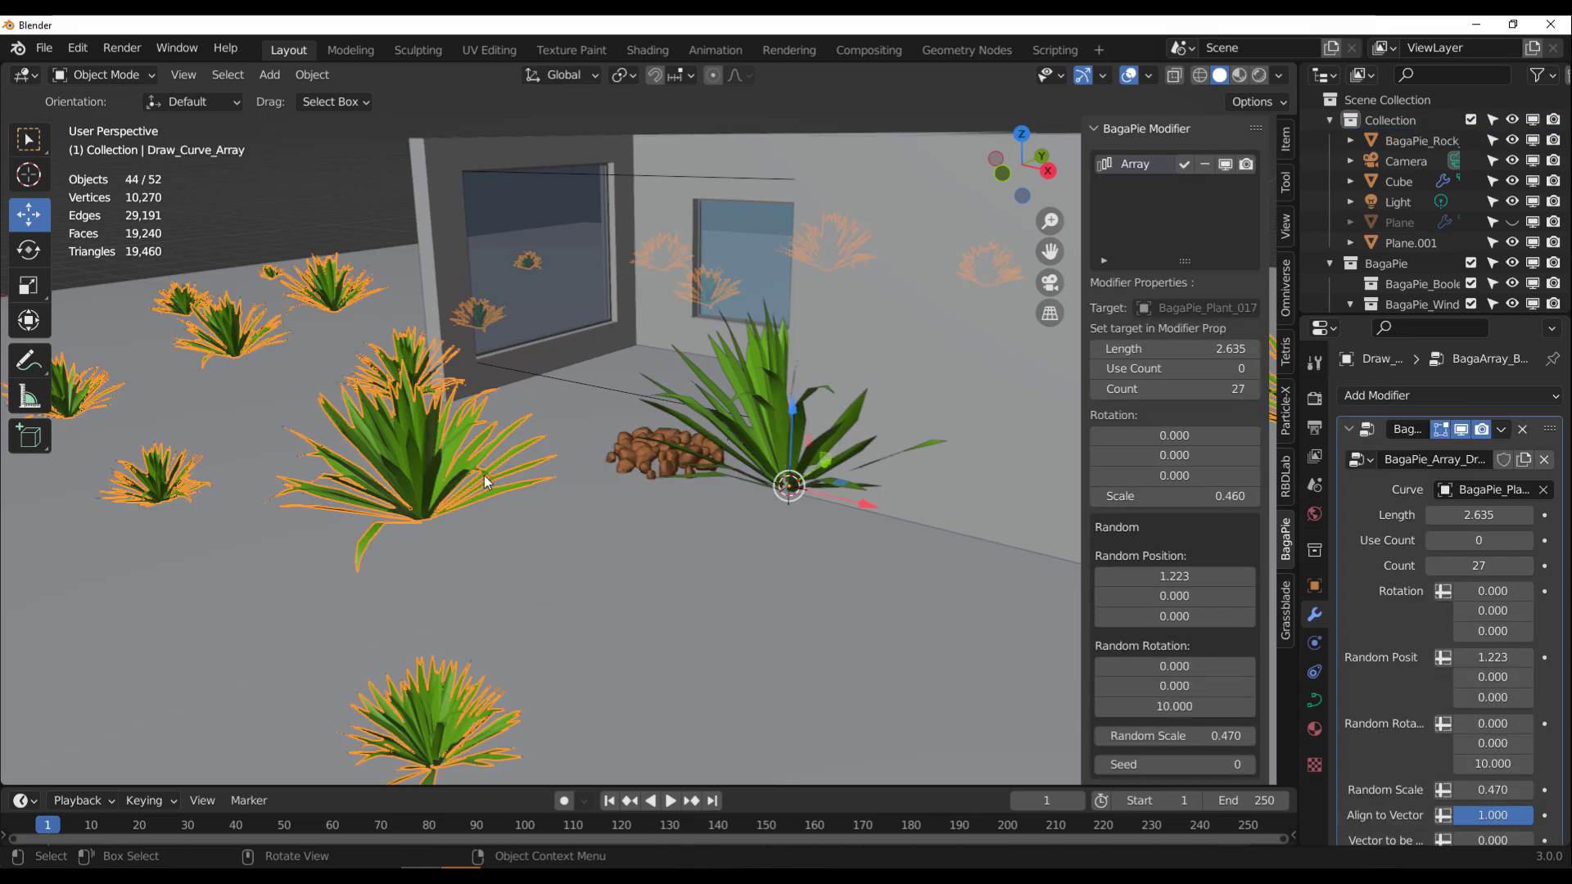
pyautogui.scroll(-7, 917, 537)
pyautogui.moveTo(723, 505); pyautogui.dragTo(733, 201, button='middle')
pyautogui.click(913, 279)
pyautogui.moveTo(913, 278); pyautogui.dragTo(764, 352, button='middle')
pyautogui.scroll(-8, 1176, 601)
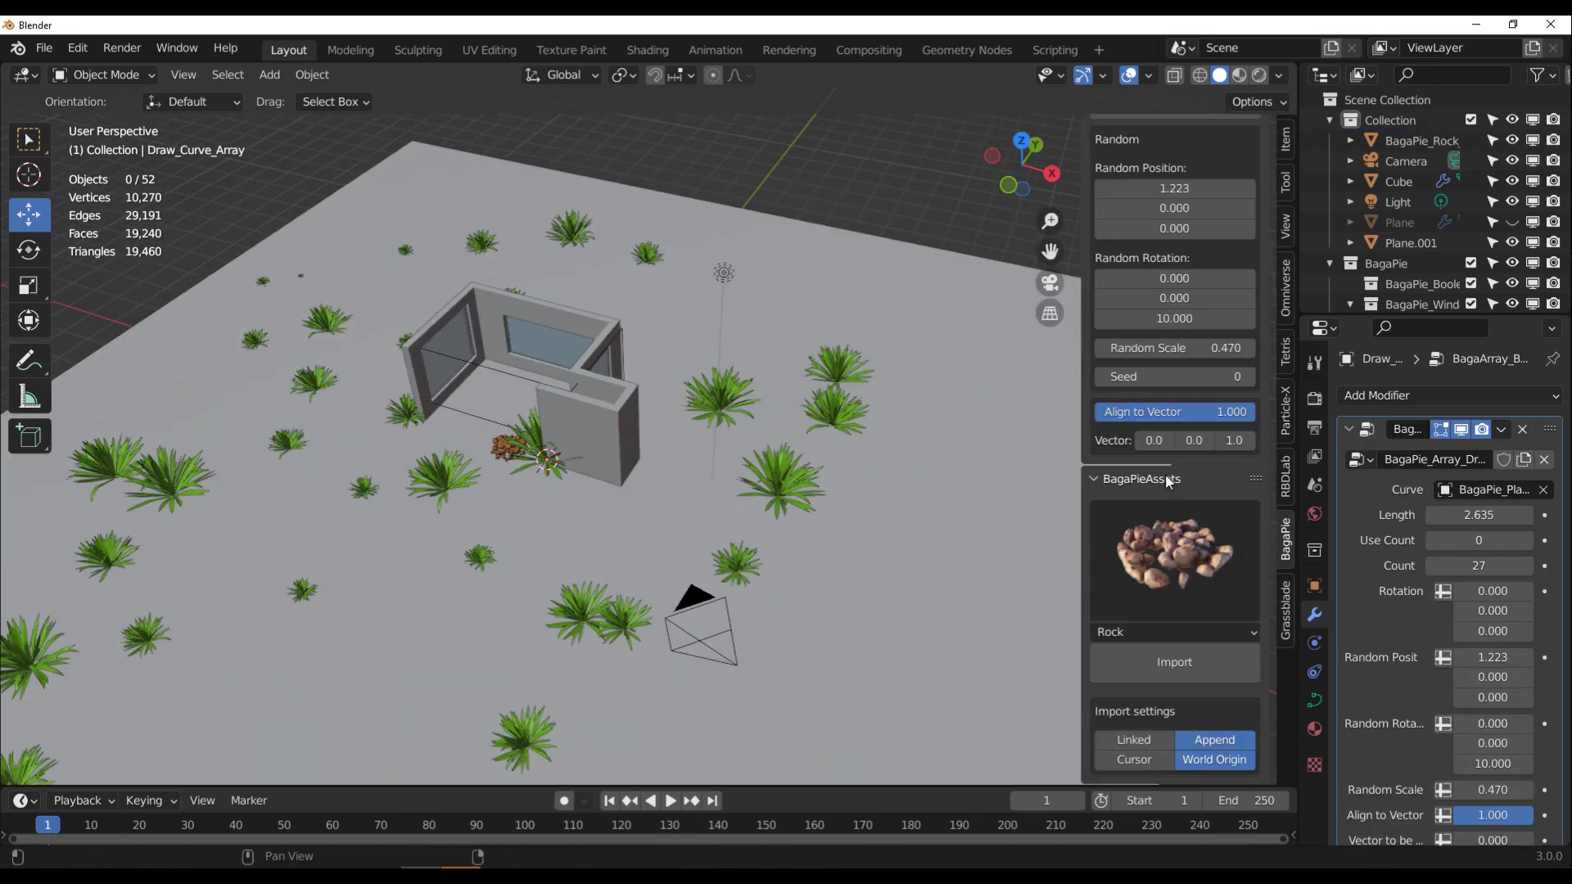
# Import the light-green leafy tree from BagaPie's Tree assets at the world origin.
pyautogui.click(1181, 629)
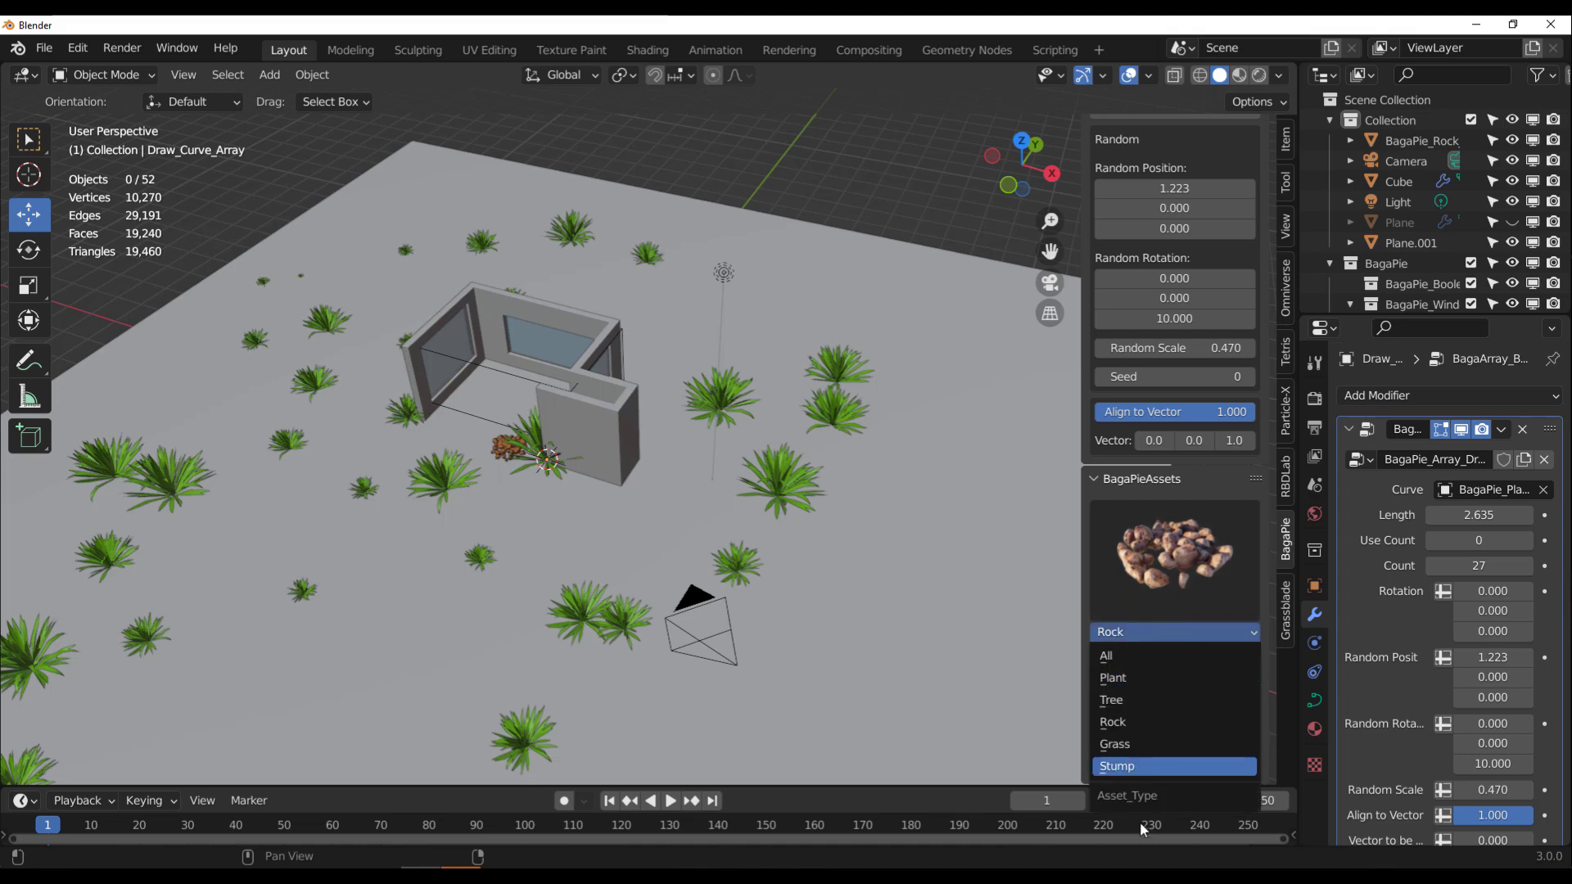
pyautogui.click(1134, 704)
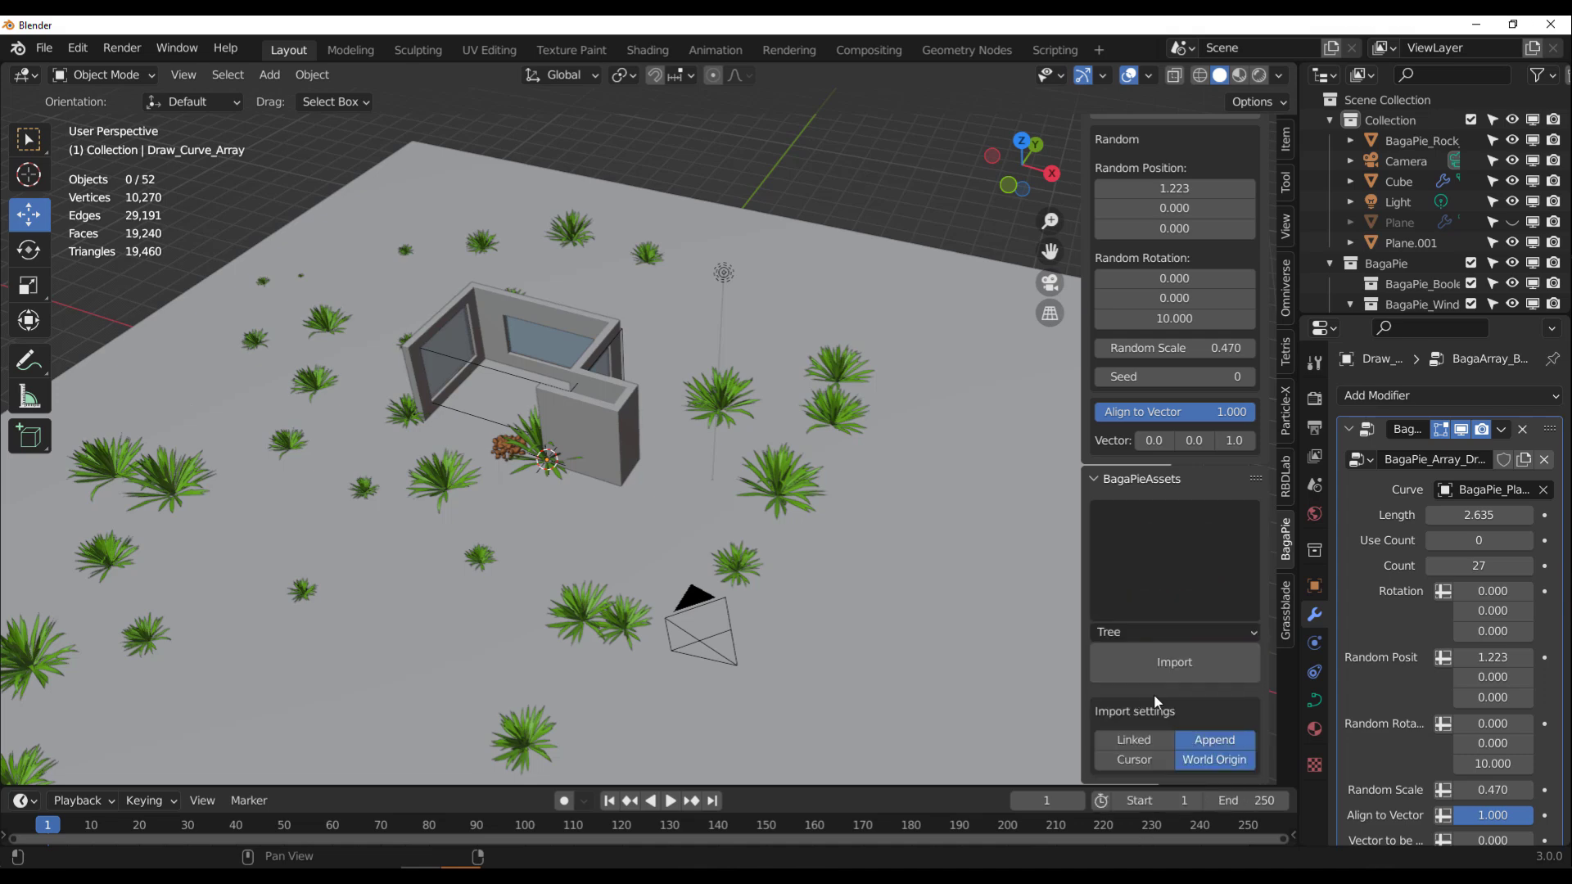
pyautogui.click(1188, 579)
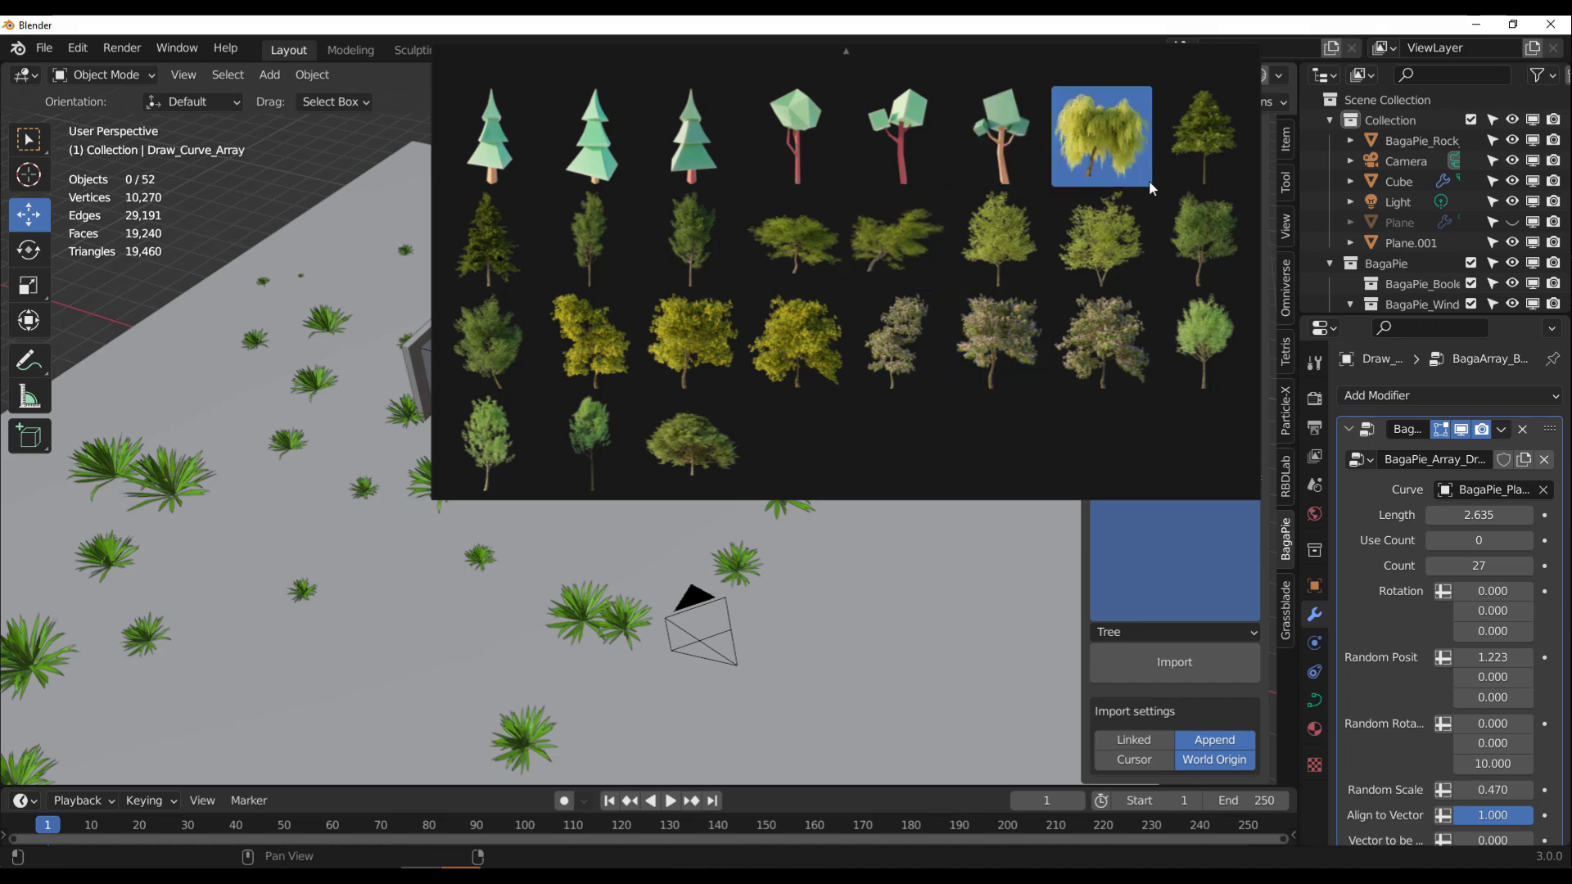
pyautogui.click(989, 237)
pyautogui.scroll(-3, 866, 486)
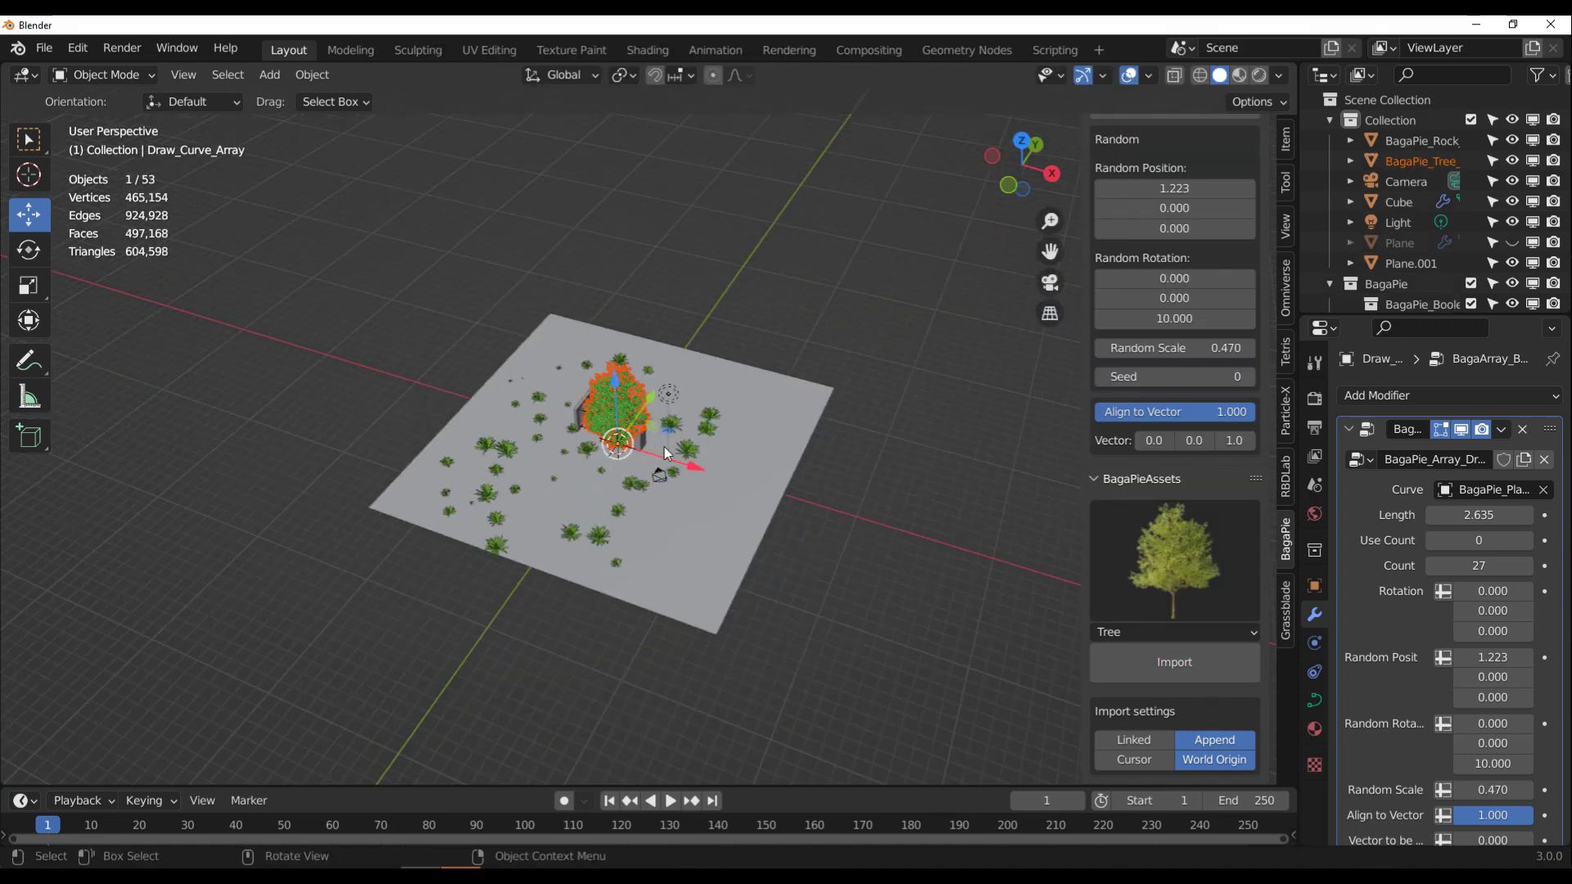
# Move the imported leafy tree from the world origin onto the open ground beside the walls.
pyautogui.scroll(5, 658, 475)
pyautogui.click(891, 491)
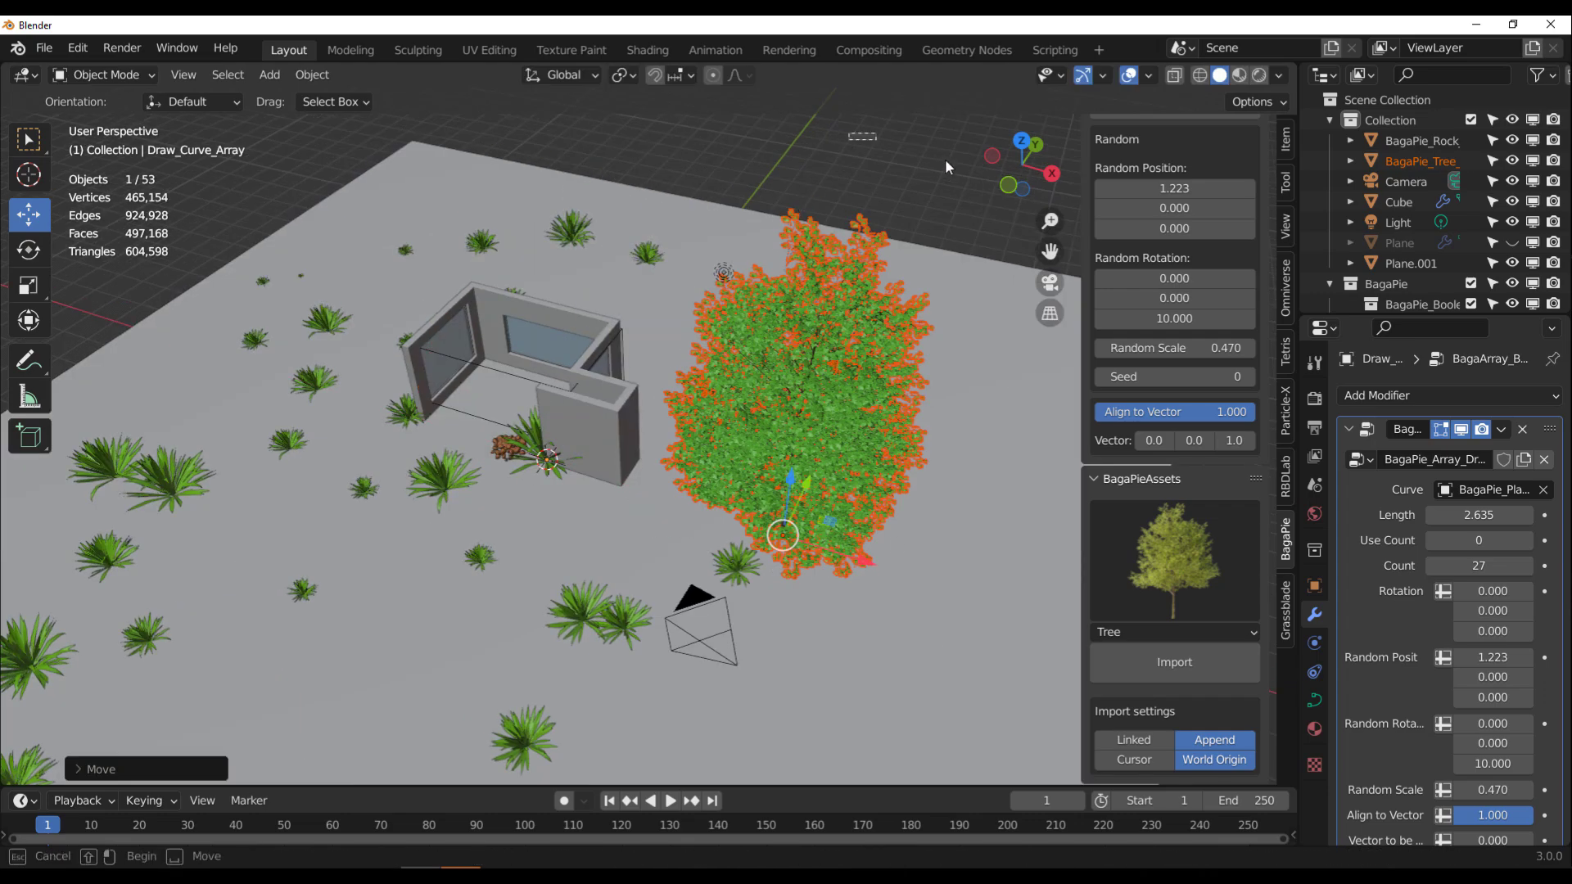
pyautogui.click(866, 331)
pyautogui.moveTo(869, 393); pyautogui.dragTo(822, 328, button='middle')
pyautogui.scroll(3, 823, 485)
pyautogui.click(849, 373)
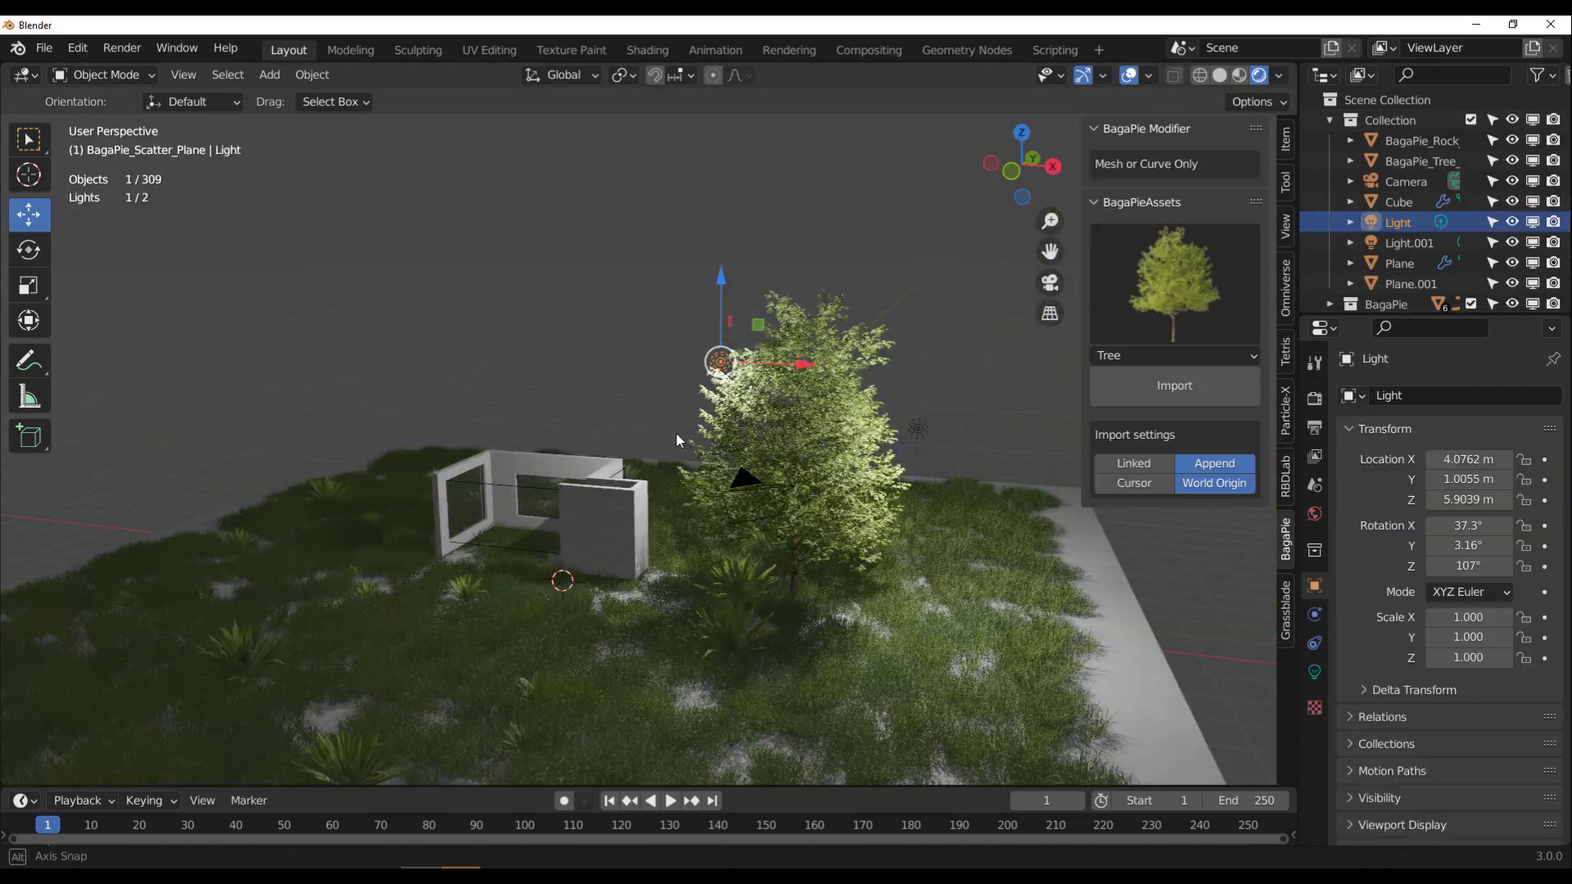
# Duplicate the point light, place the copy on the far side of the walls from the tree, and select the original light.
pyautogui.hotkey('shift', 'd')
pyautogui.click(348, 251)
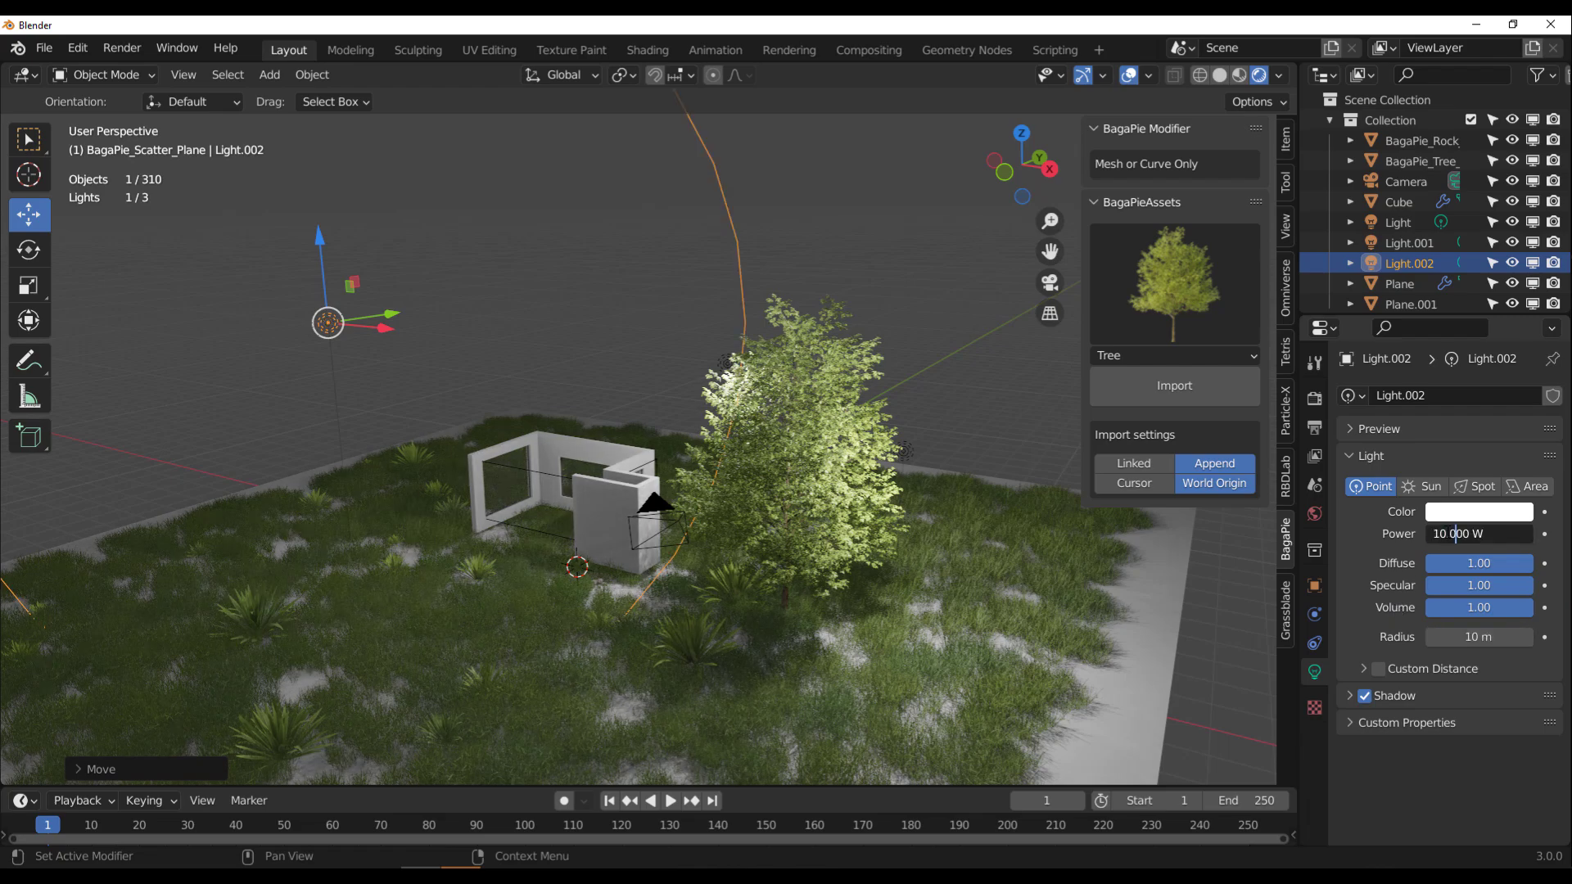
pyautogui.click(727, 363)
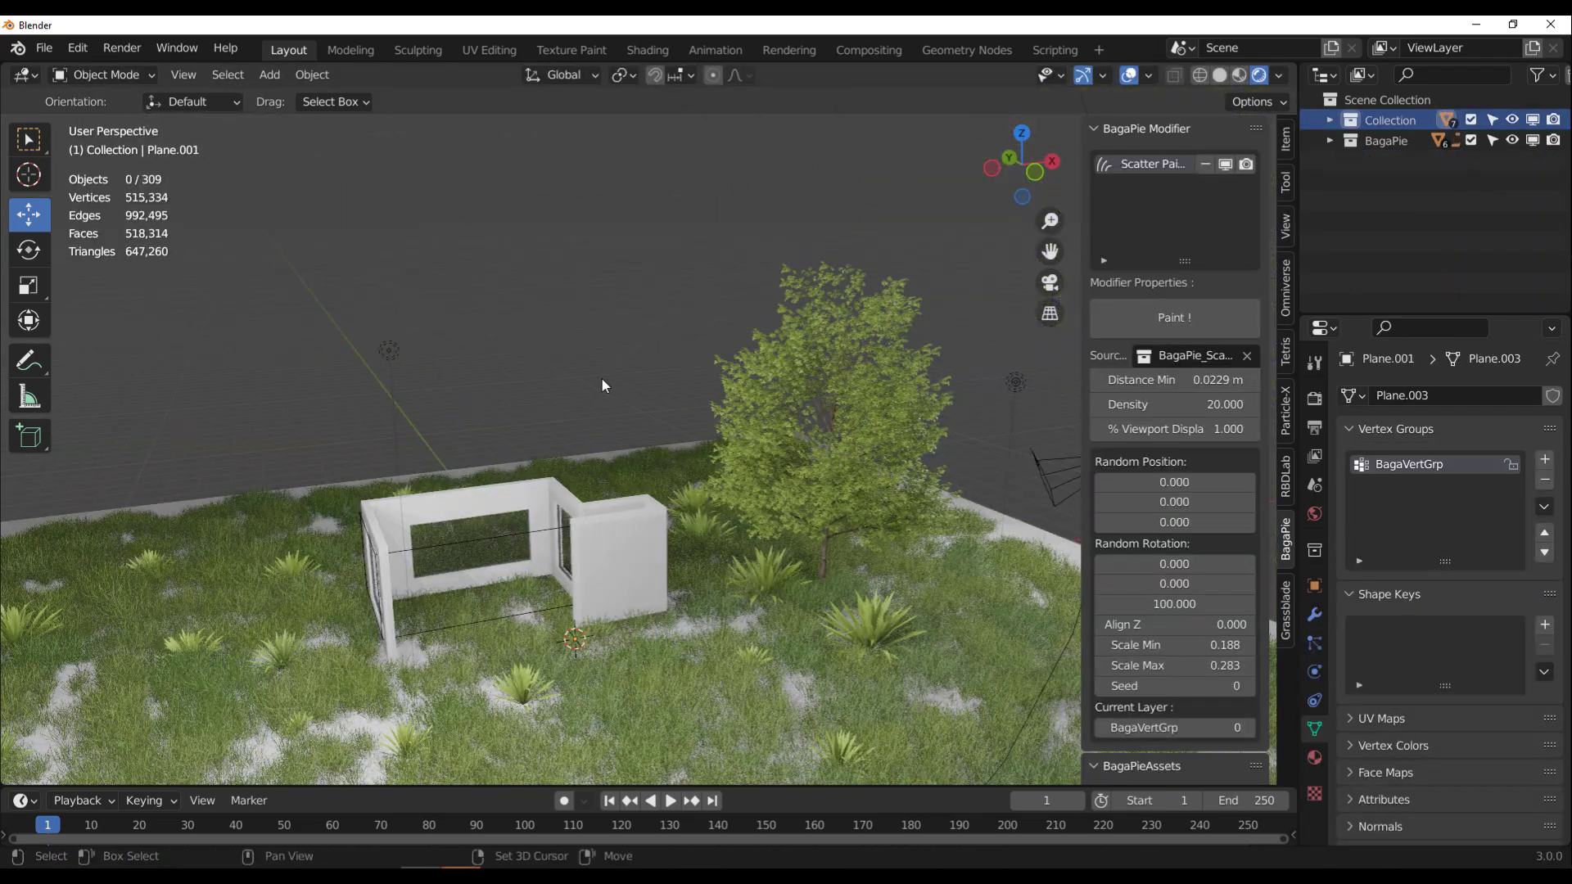
# Add a Monkey mesh at the world origin and raise it about 5 m along Z above the walls.
pyautogui.hotkey('shift', 'a')
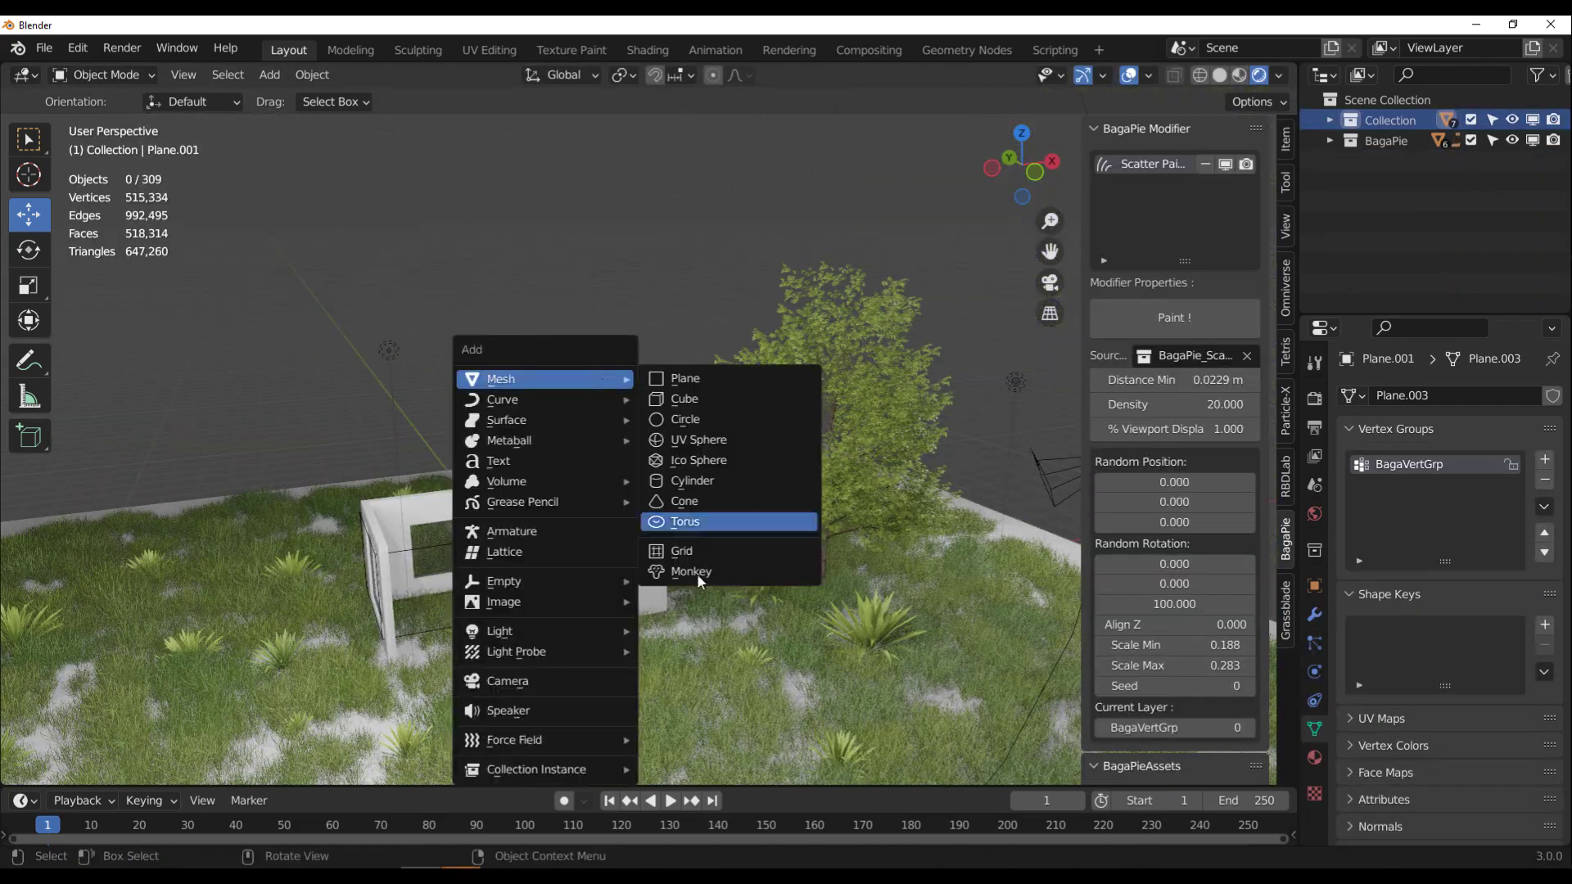
pyautogui.click(696, 573)
pyautogui.press('g')
pyautogui.press('z')
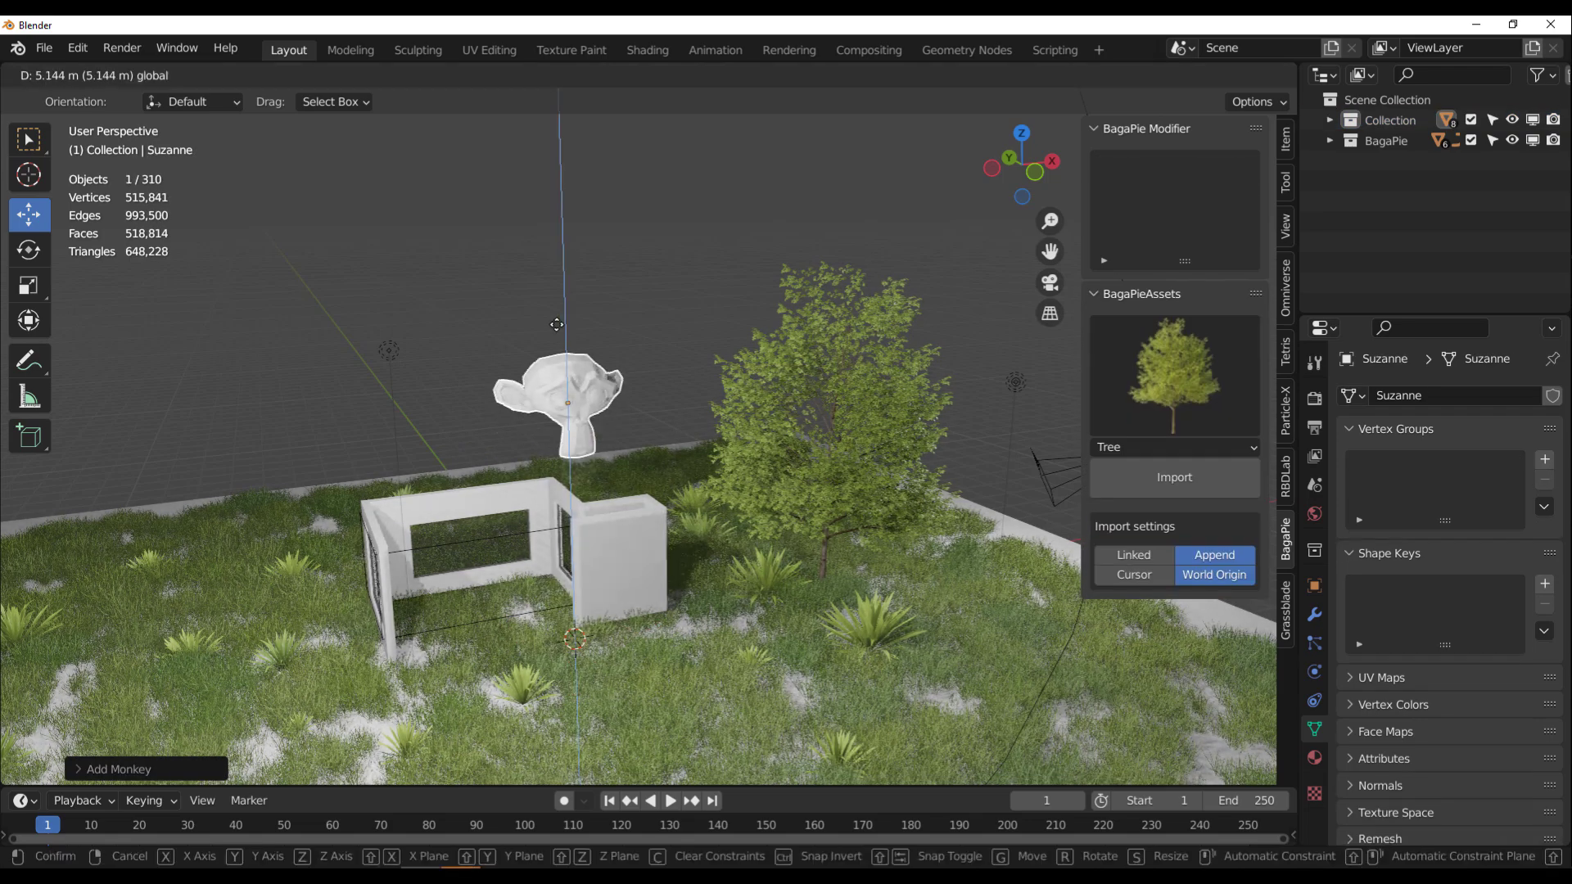
pyautogui.click(575, 355)
# Scale the monkey head down and smooth it with an applied Subdivision modifier.
pyautogui.moveTo(661, 418); pyautogui.dragTo(622, 430)
pyautogui.hotkey('ctrl', '1')
pyautogui.click(1314, 614)
pyautogui.click(1503, 429)
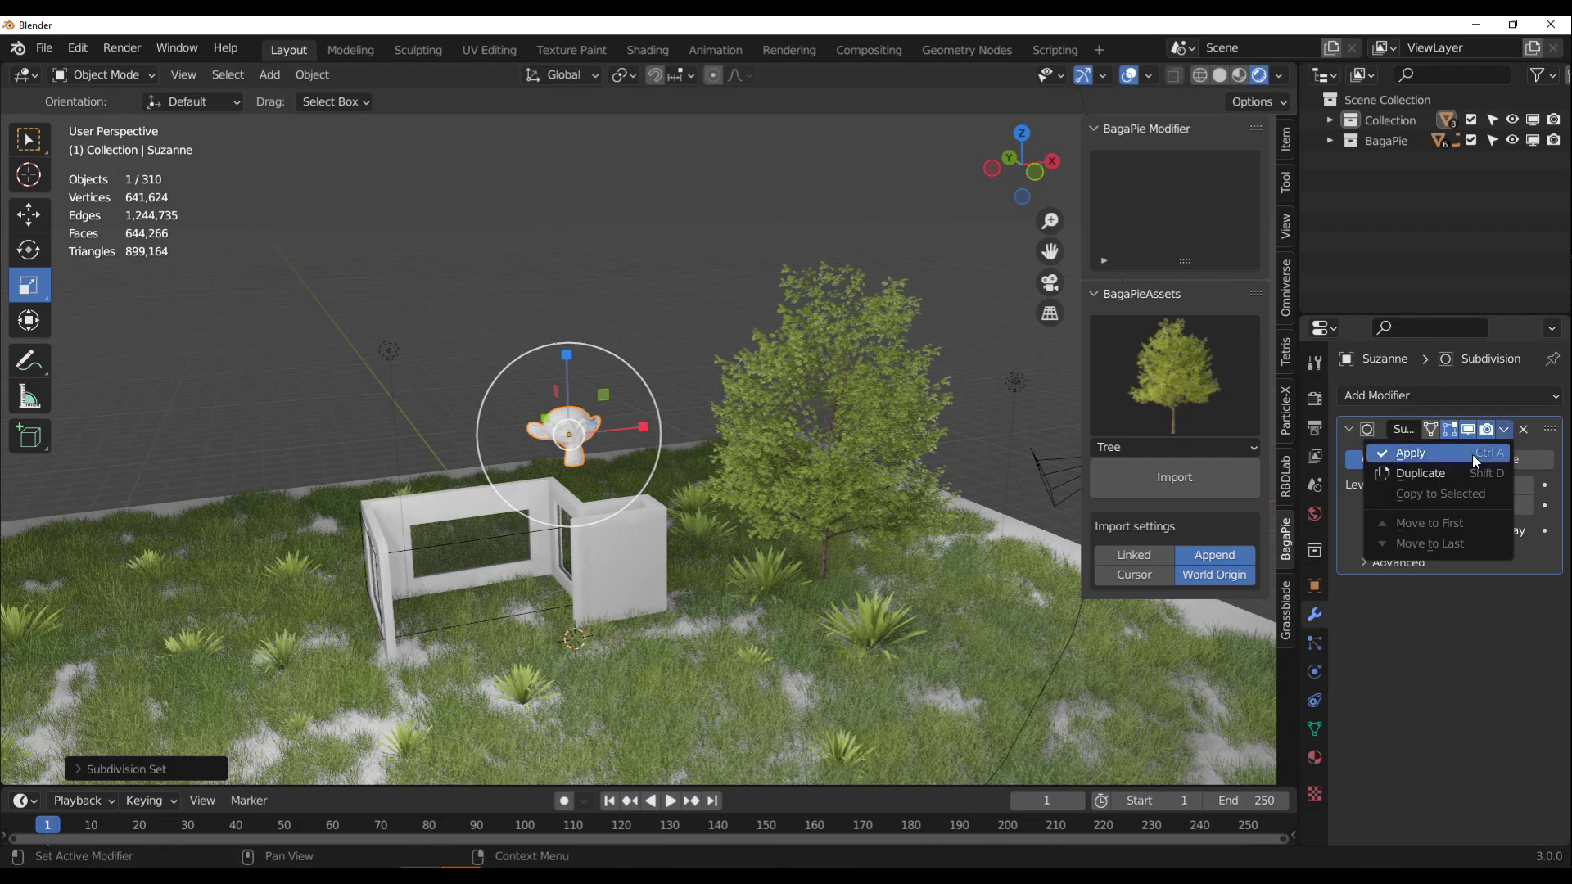
pyautogui.click(1472, 454)
# Move the monkey head down and sideways so that it sits centred in the opening between the walls.
pyautogui.moveTo(803, 507); pyautogui.dragTo(539, 422, button='middle')
pyautogui.moveTo(720, 320); pyautogui.dragTo(751, 339)
pyautogui.moveTo(657, 201); pyautogui.dragTo(659, 359)
pyautogui.moveTo(892, 435); pyautogui.dragTo(856, 396, button='middle')
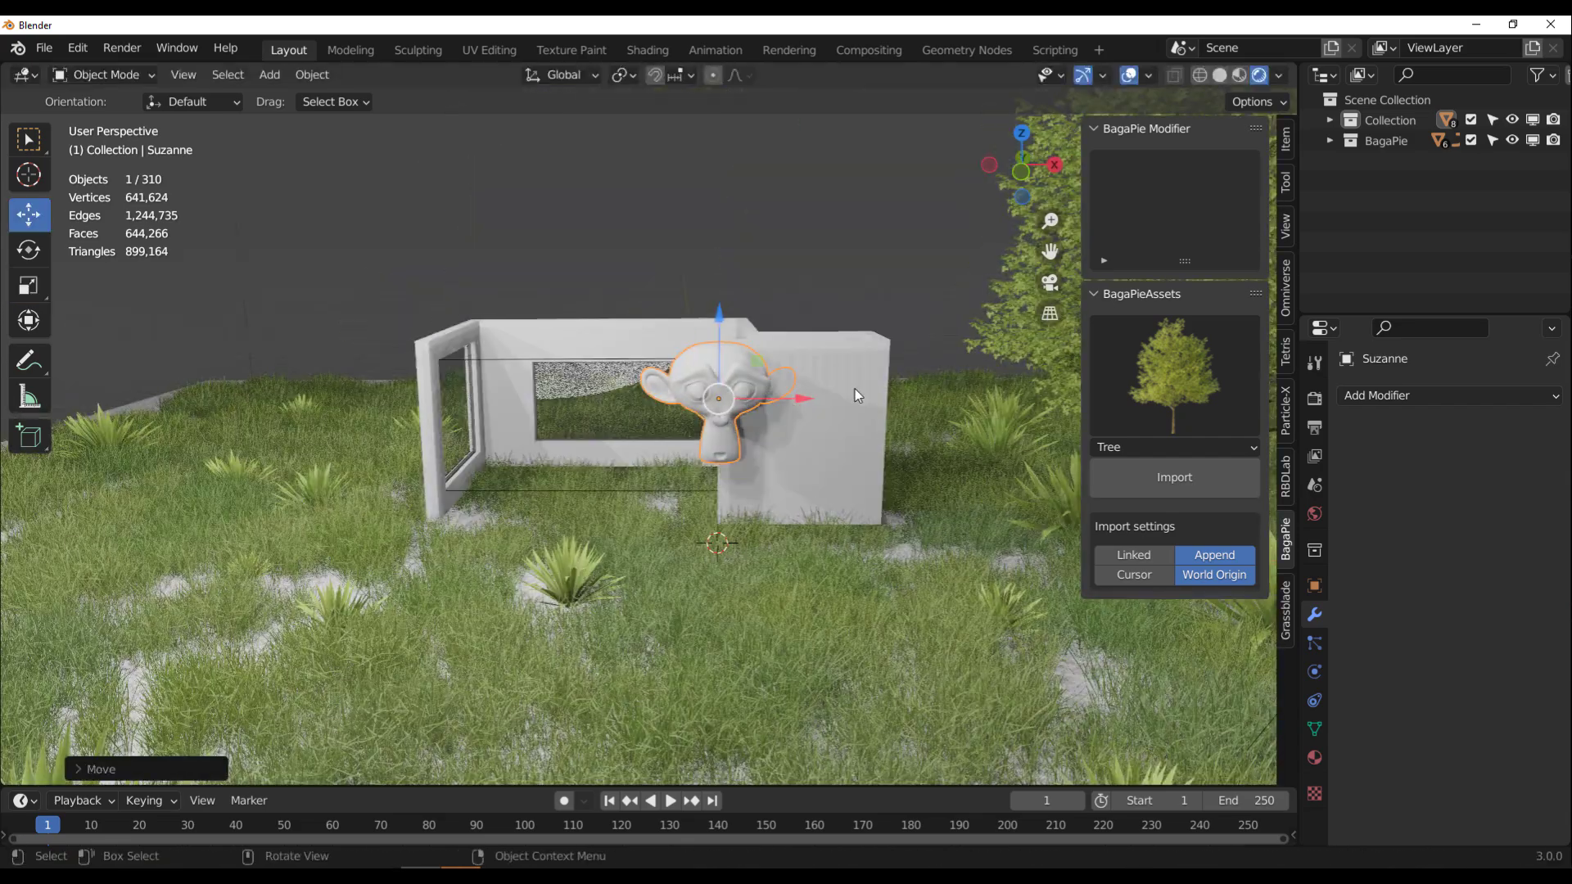
pyautogui.moveTo(797, 398); pyautogui.dragTo(681, 399)
pyautogui.moveTo(524, 446); pyautogui.dragTo(663, 435, button='middle')
pyautogui.scroll(4, 514, 404)
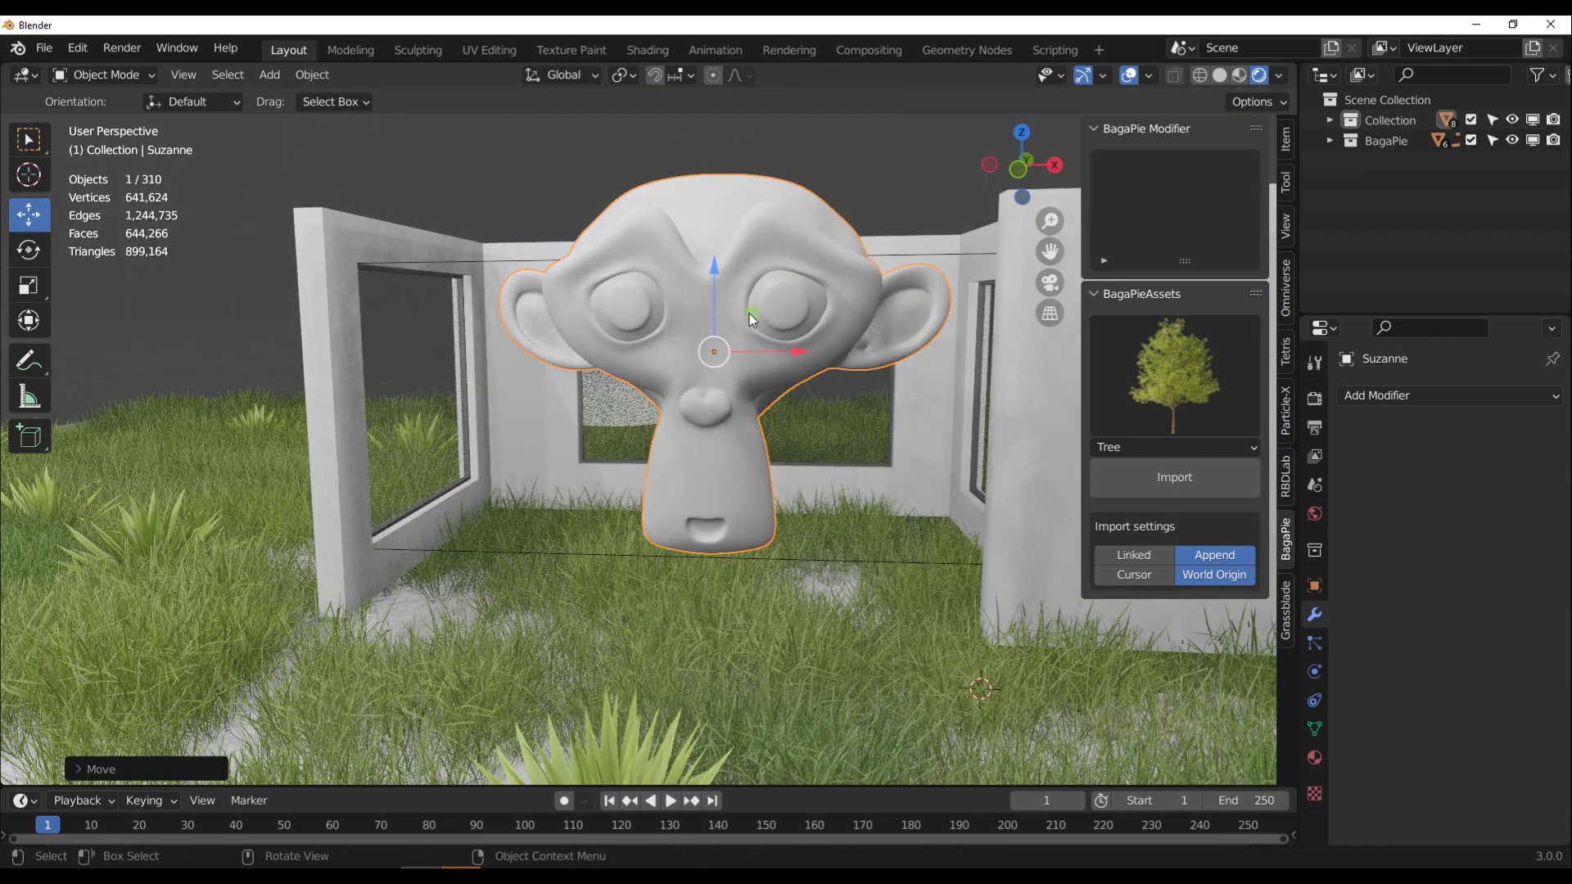
# Grow BagaPie Ivy on the monkey head and move the ivy's source object from the world origin toward the head.
pyautogui.press('j')
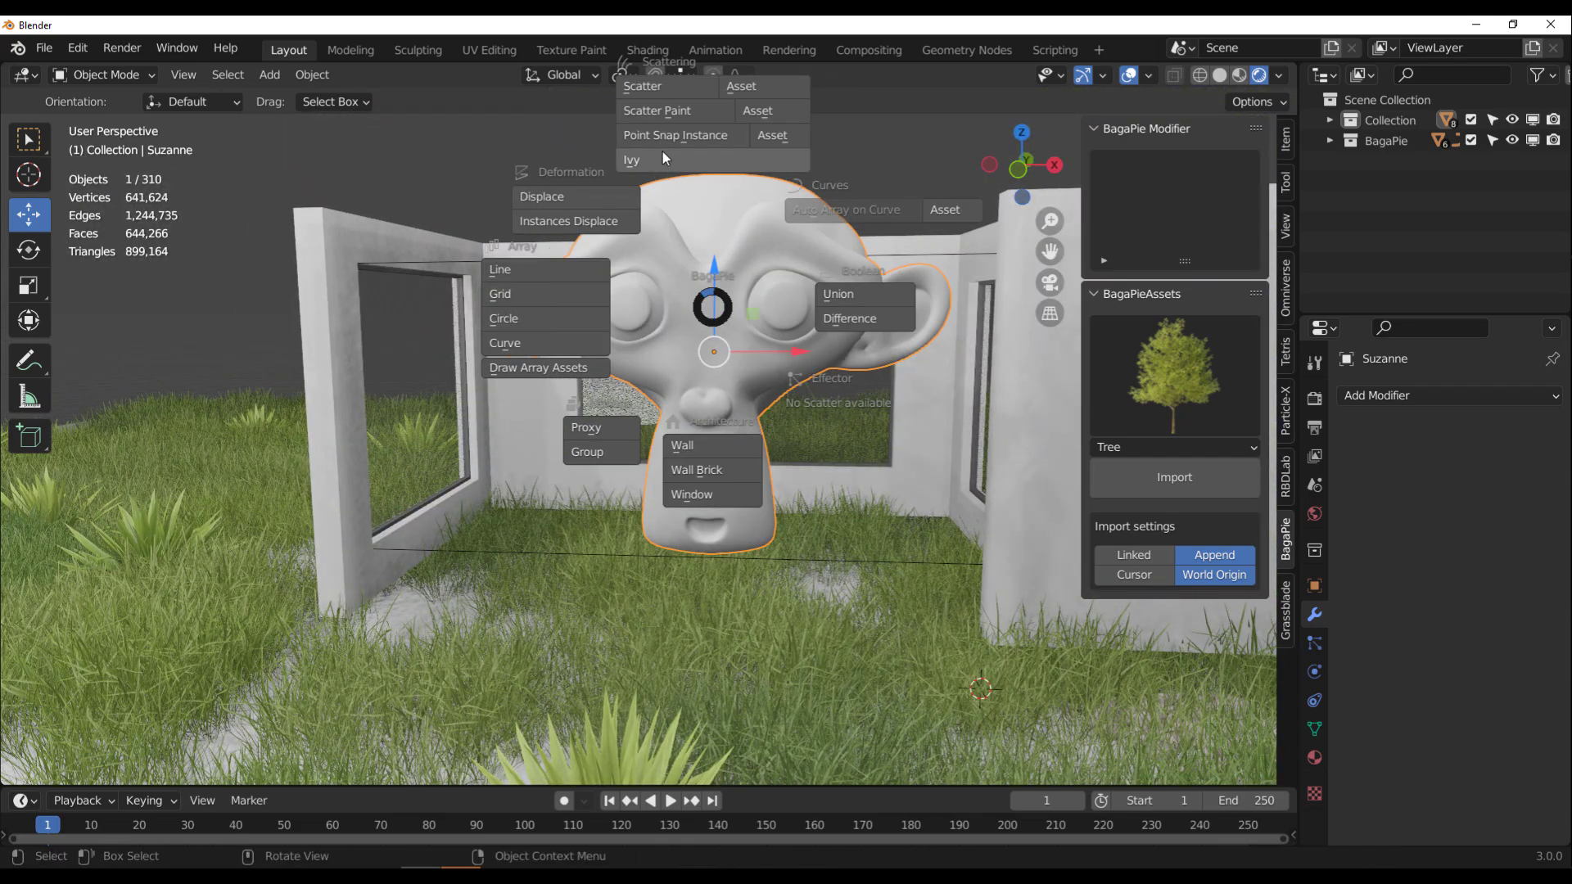
pyautogui.click(663, 157)
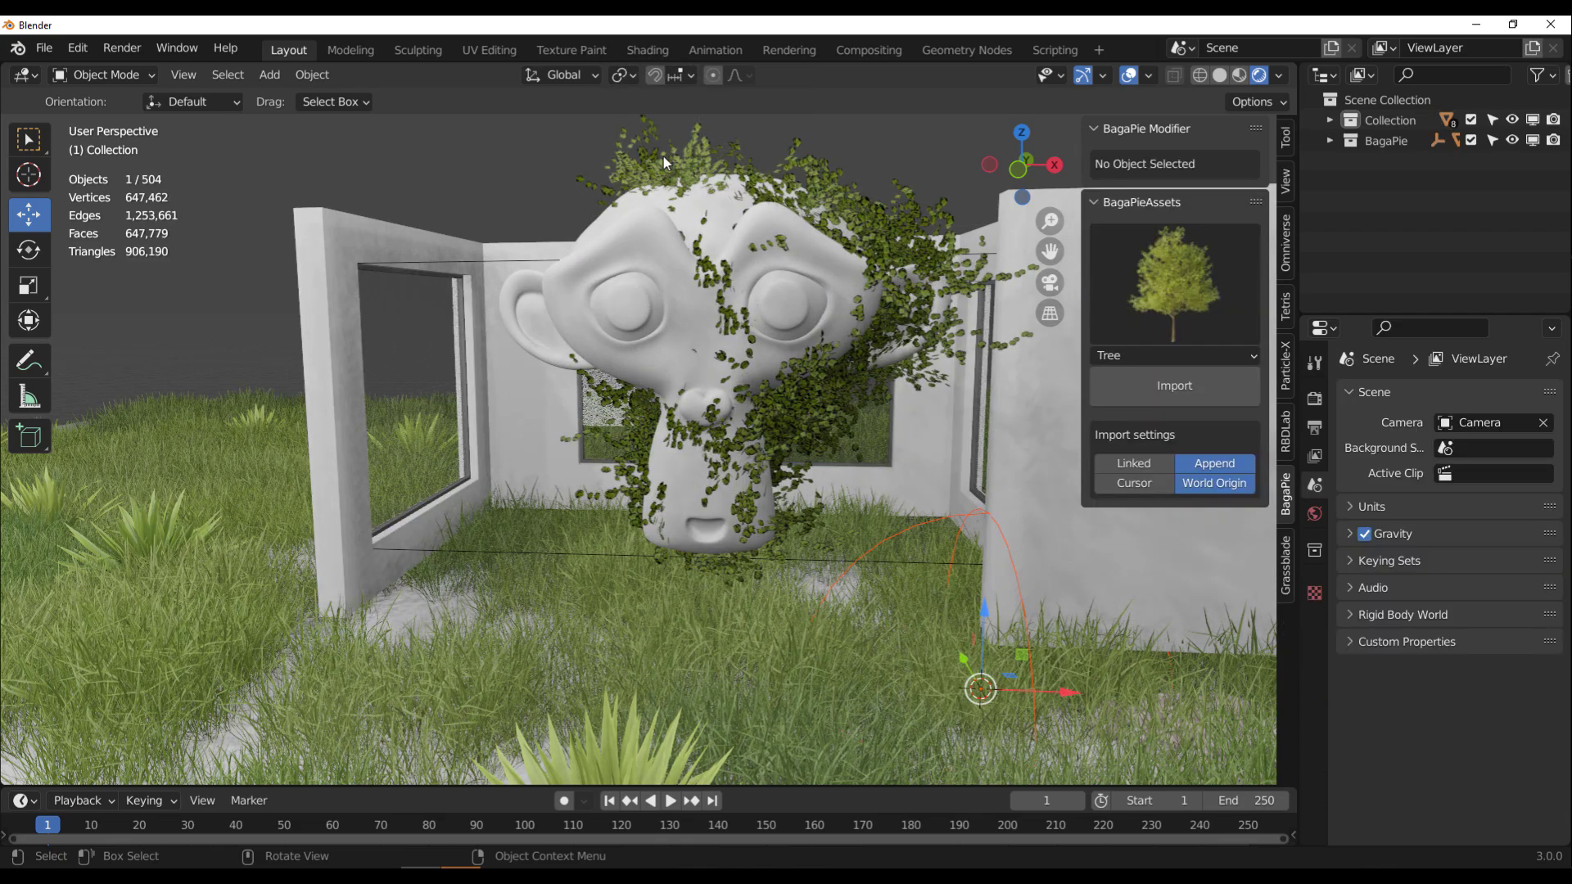
pyautogui.moveTo(1068, 693); pyautogui.dragTo(837, 691)
pyautogui.moveTo(748, 602); pyautogui.dragTo(752, 364)
pyautogui.moveTo(807, 543)
pyautogui.mouseDown(button='middle')
pyautogui.moveTo(655, 594)
pyautogui.moveTo(790, 565)
pyautogui.mouseUp(button='middle')
pyautogui.scroll(-4, 790, 565)
pyautogui.moveTo(776, 509)
pyautogui.mouseDown()
pyautogui.moveTo(698, 524)
pyautogui.moveTo(775, 540)
pyautogui.mouseUp()
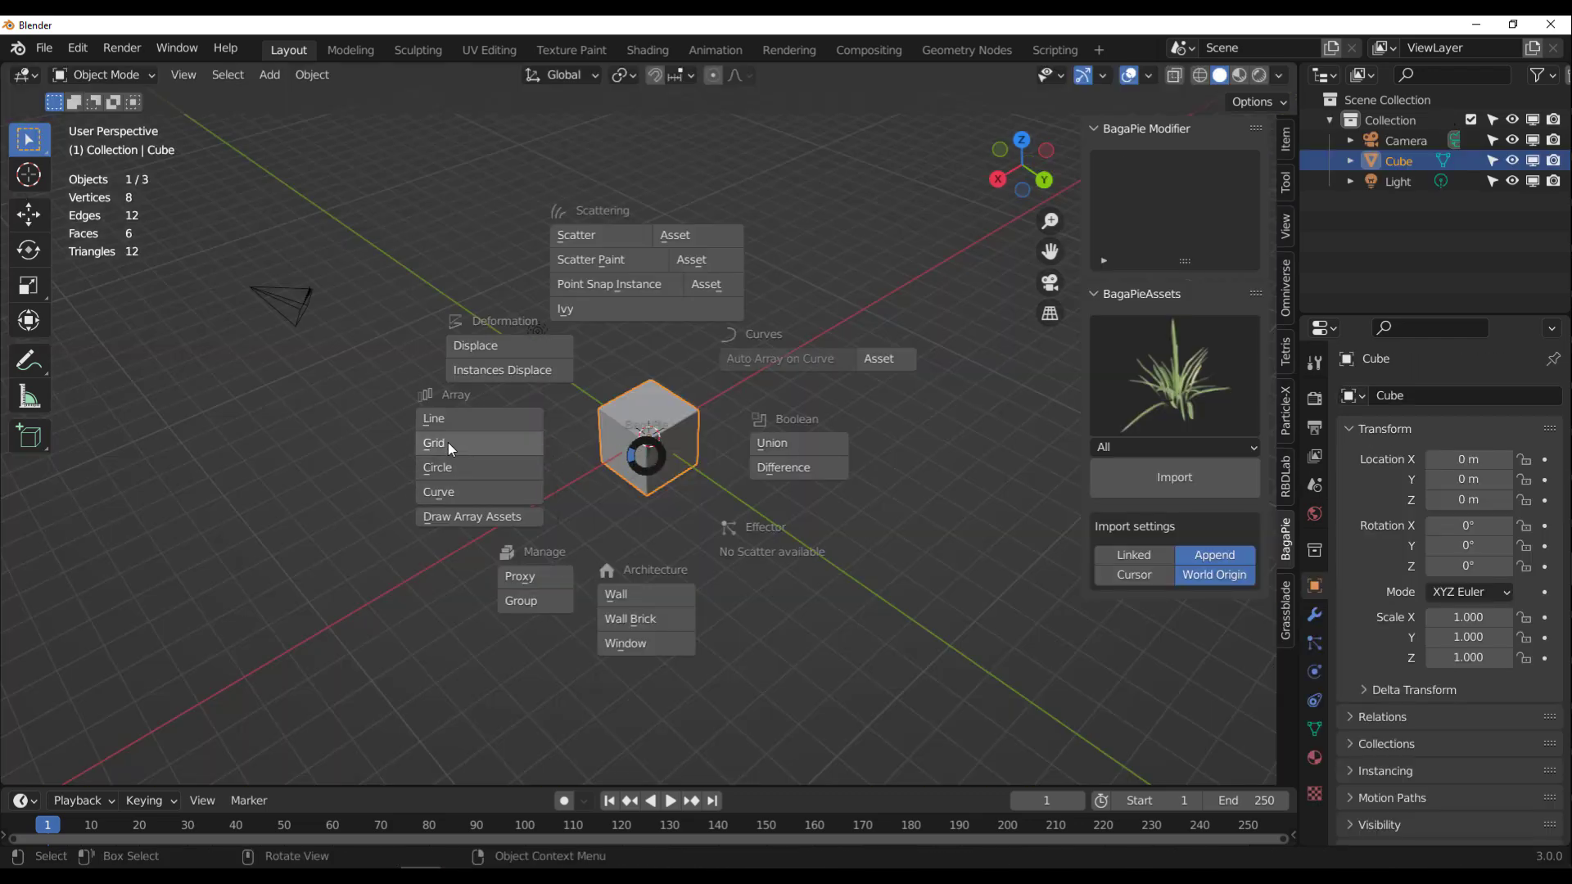
# Create a BagaPie Grid array of the cube with counts 81 by 90 and constant offsets of 2.700 in X and 0.780 in Y.
pyautogui.click(449, 442)
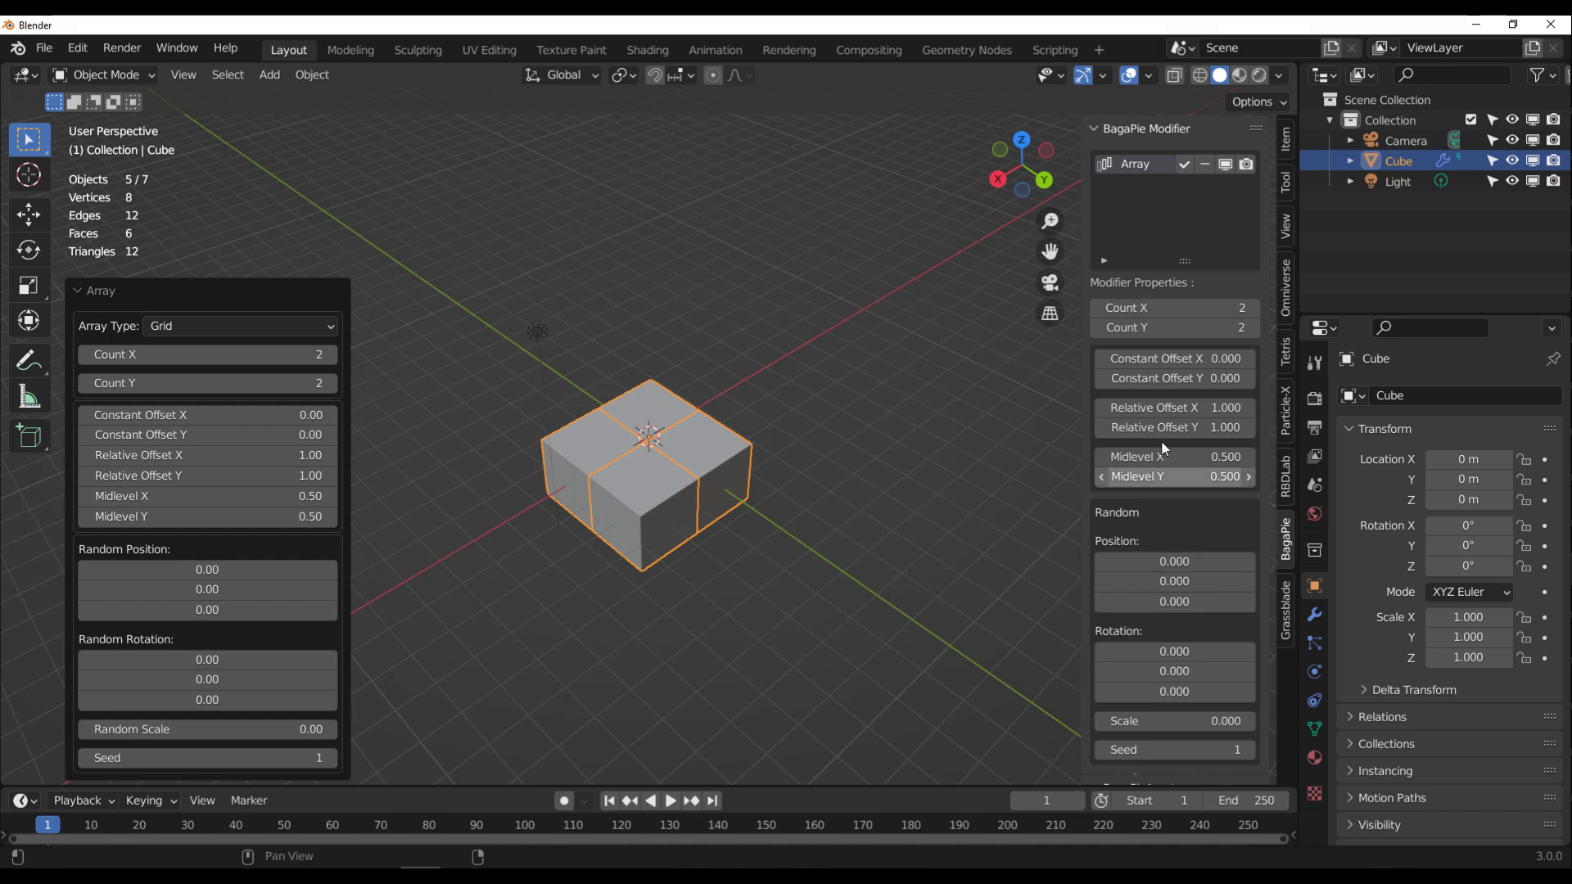
pyautogui.moveTo(1177, 358)
pyautogui.mouseDown()
pyautogui.moveTo(1211, 359)
pyautogui.moveTo(1067, 379)
pyautogui.moveTo(1162, 378)
pyautogui.mouseUp()
pyautogui.moveTo(1123, 308); pyautogui.dragTo(1171, 328)
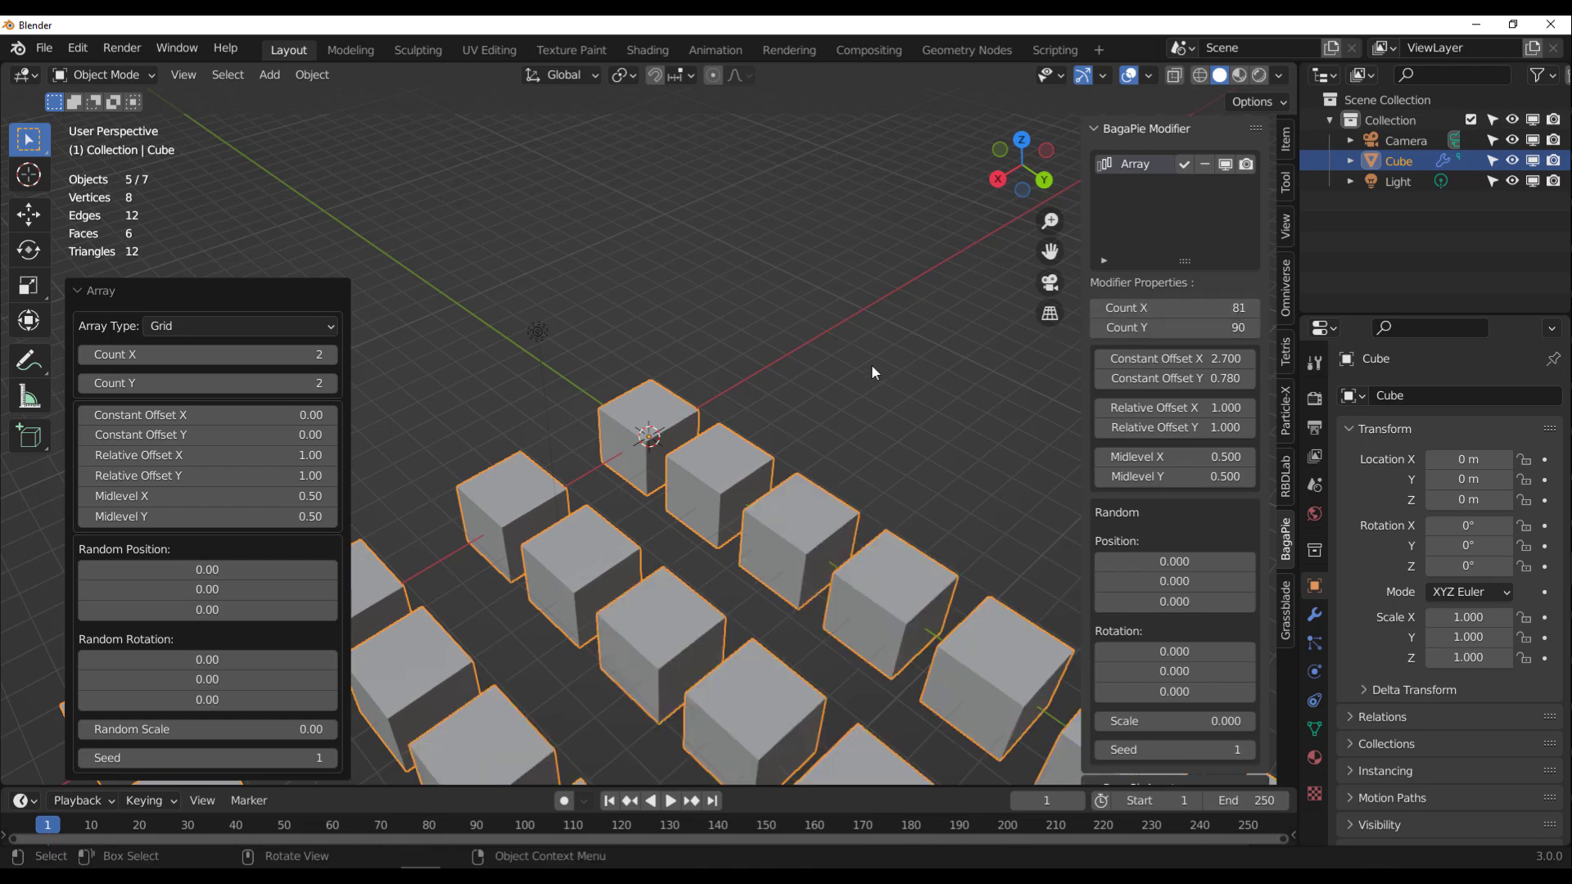
pyautogui.scroll(-12, 550, 586)
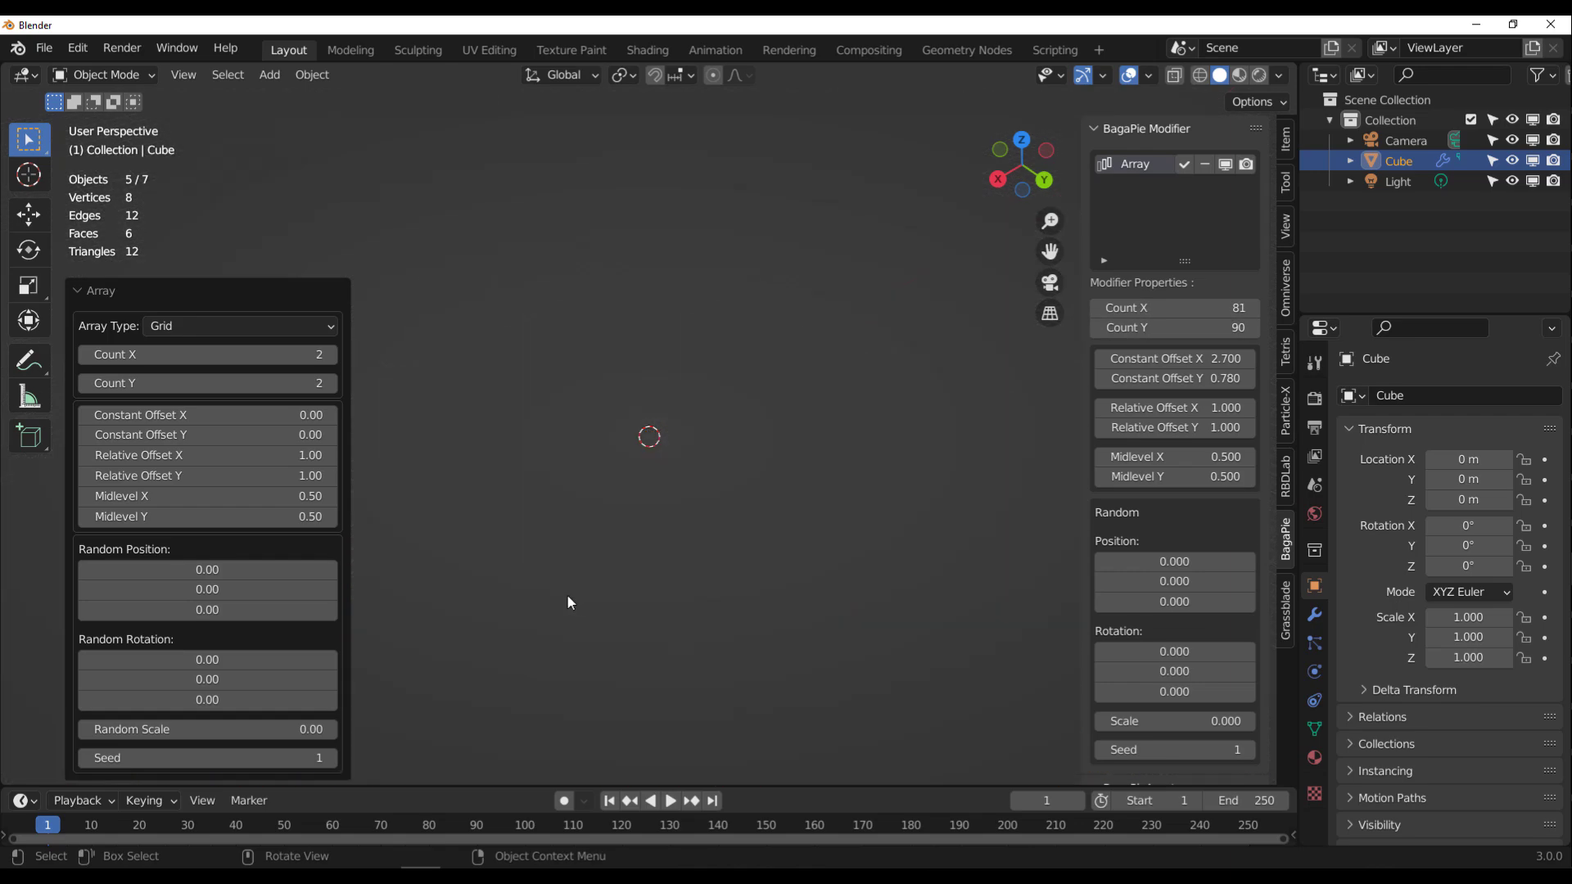
pyautogui.scroll(6, 604, 577)
pyautogui.moveTo(603, 572); pyautogui.dragTo(737, 503, button='middle')
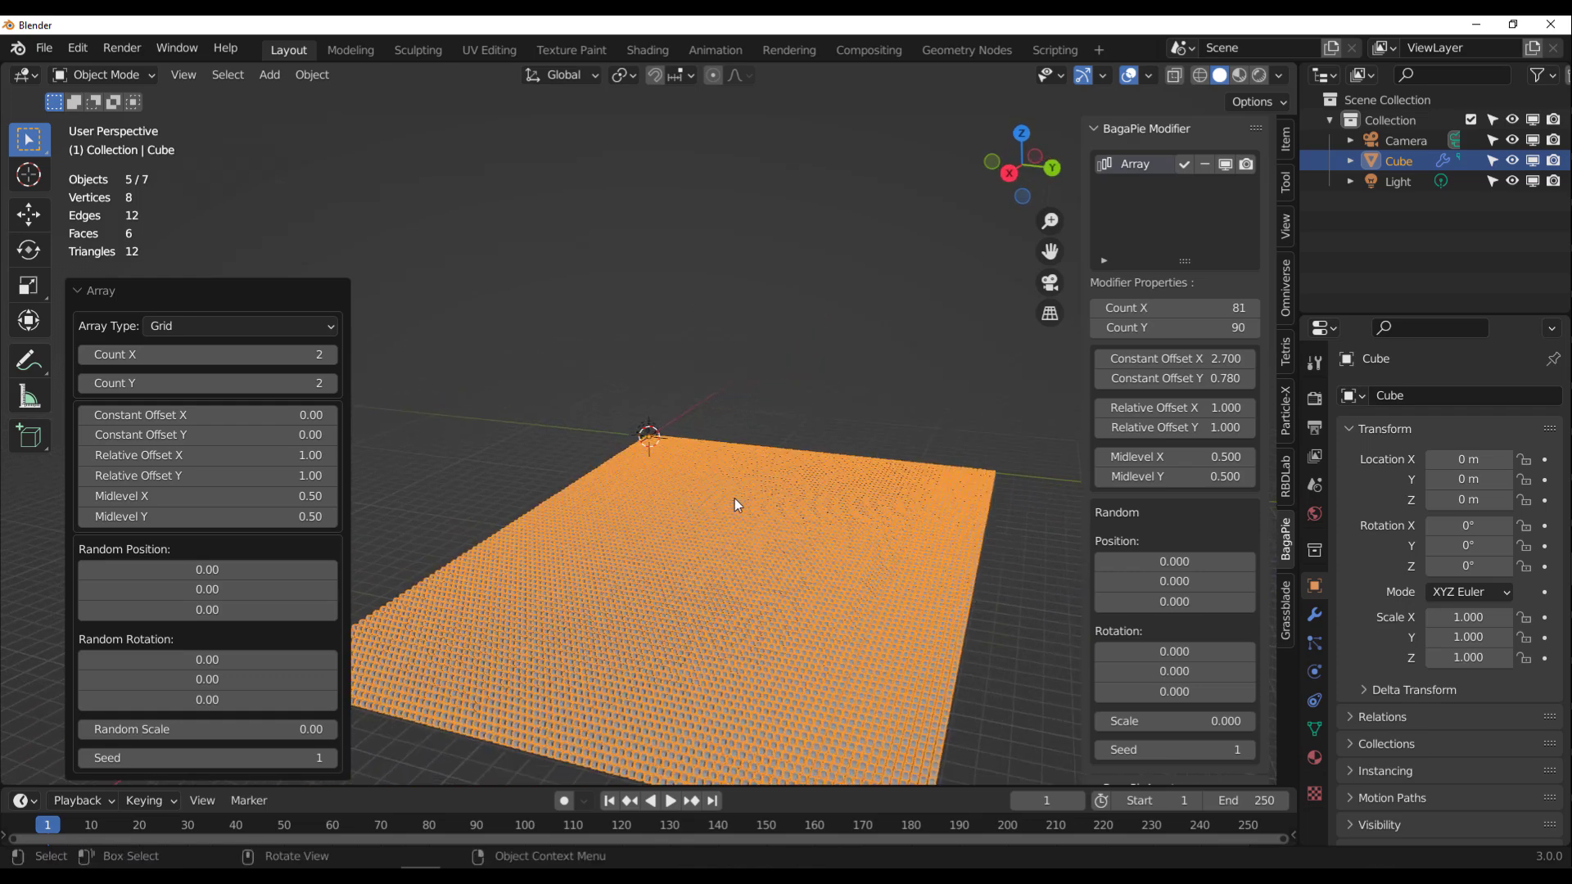
pyautogui.scroll(2, 791, 504)
# Examine the BagaPie_Array_Grid node tree in the Geometry Nodes workspace.
pyautogui.click(969, 51)
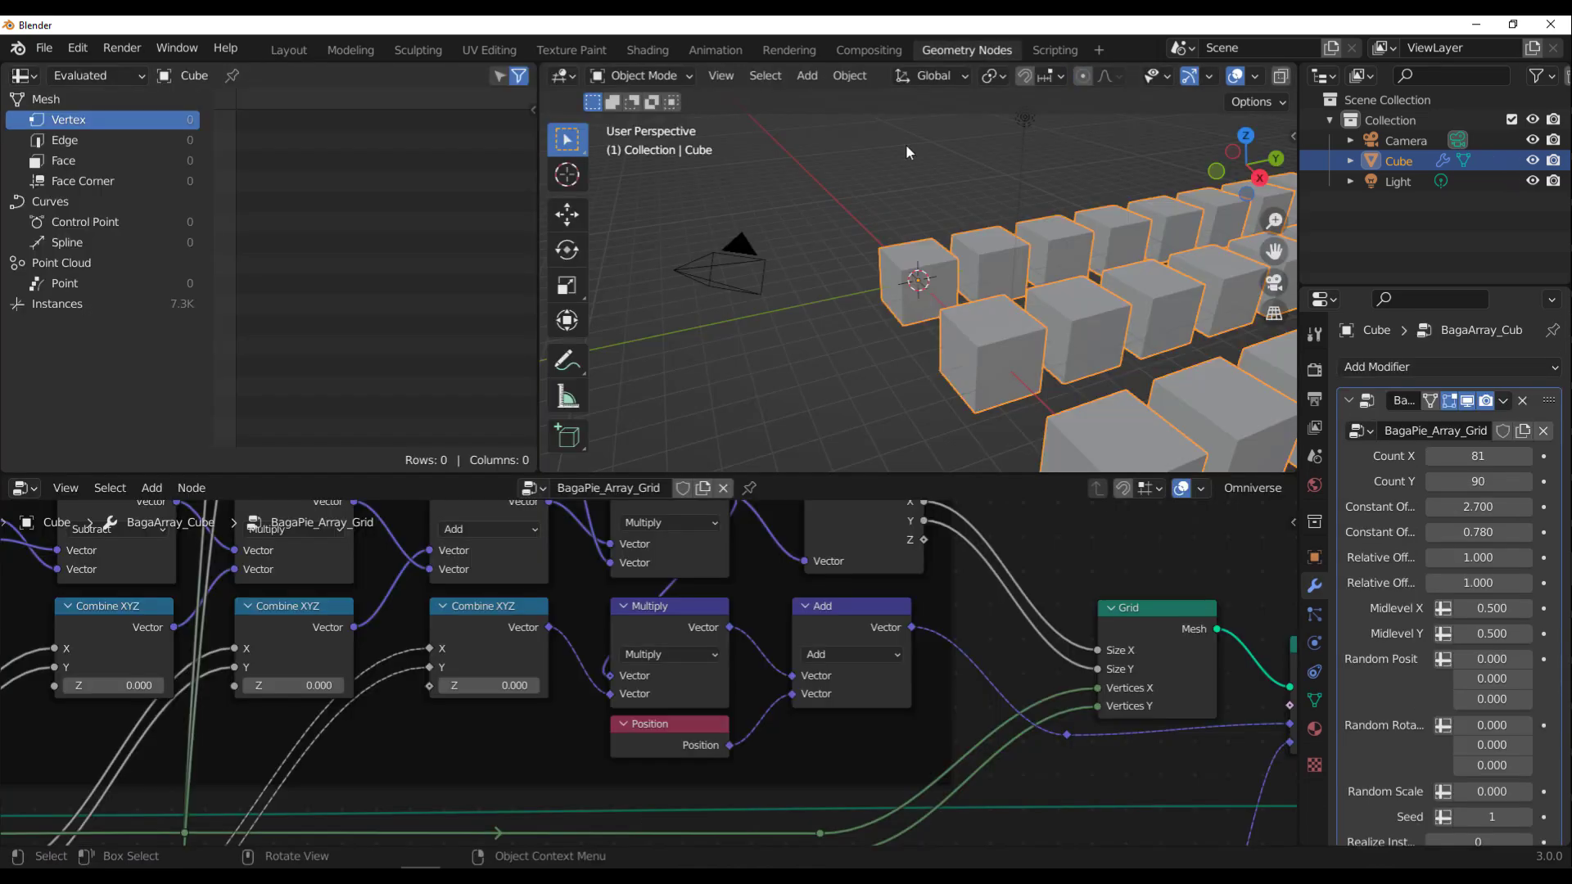
pyautogui.scroll(-4, 808, 681)
pyautogui.scroll(1, 808, 681)
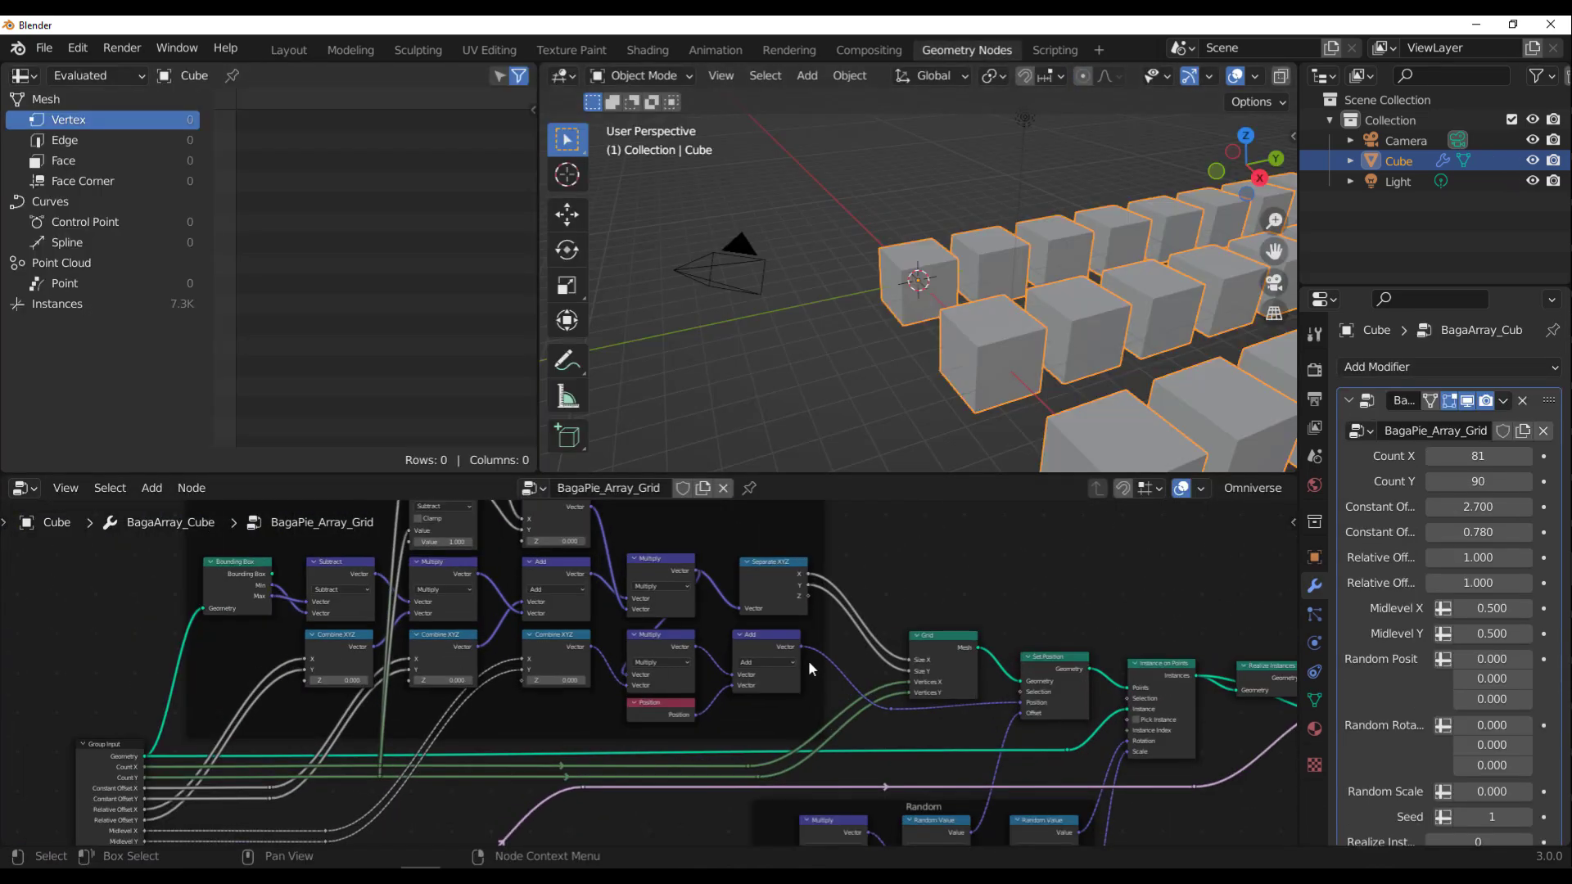
pyautogui.moveTo(797, 654); pyautogui.dragTo(546, 663, button='middle')
pyautogui.scroll(-4, 1013, 281)
pyautogui.moveTo(1013, 281); pyautogui.dragTo(1067, 214, button='middle')
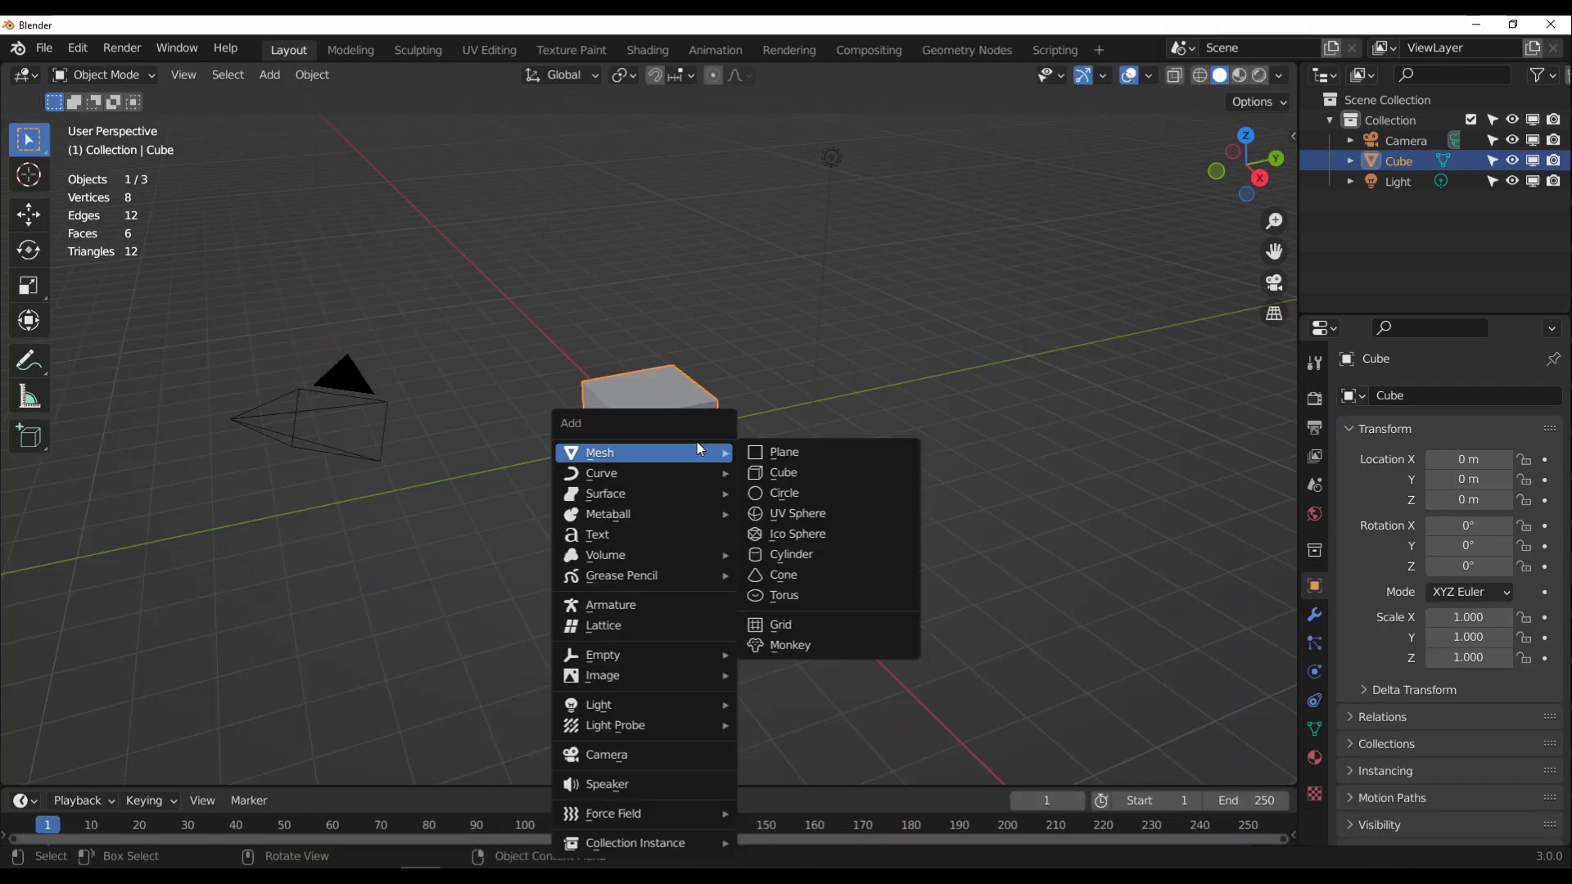
# Add a large Grid mesh at the world origin, delete the default cube, and select the grid.
pyautogui.click(772, 622)
pyautogui.moveTo(263, 592); pyautogui.dragTo(509, 186)
pyautogui.click(660, 426)
pyautogui.moveTo(736, 393); pyautogui.dragTo(673, 386, button='middle')
pyautogui.press('Delete')
pyautogui.click(673, 387)
# Apply BagaPie Displace with the Musgrave texture to the grid and set the subdivision count to 5.
pyautogui.press('j')
pyautogui.click(502, 231)
pyautogui.moveTo(802, 462); pyautogui.dragTo(589, 409, button='middle')
pyautogui.scroll(-5, 691, 475)
pyautogui.scroll(5, 589, 409)
pyautogui.click(219, 741)
pyautogui.click(219, 762)
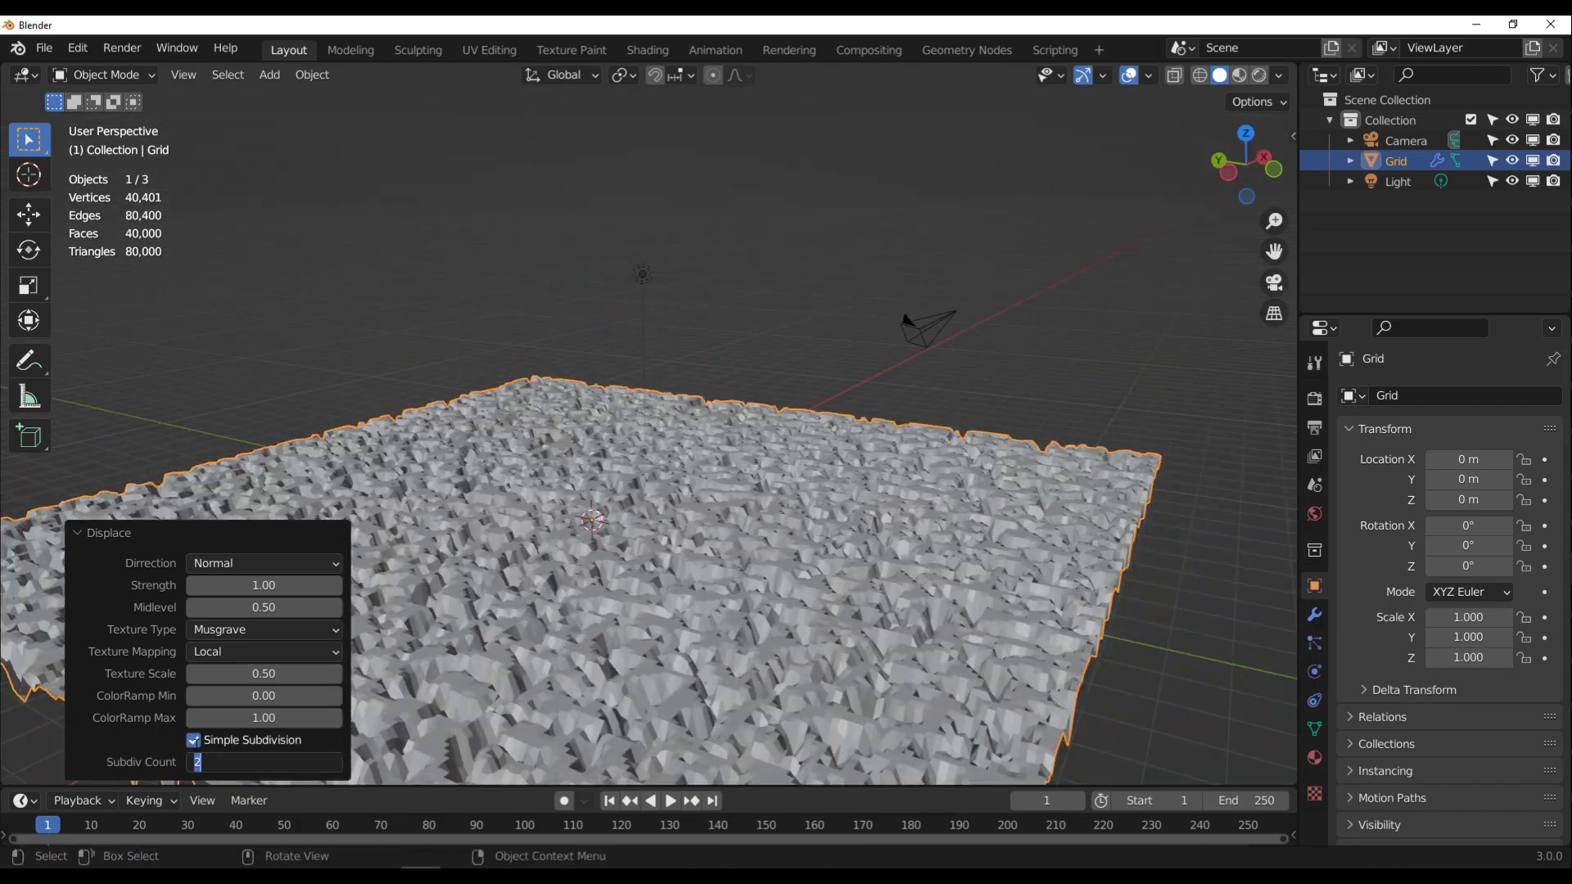
pyautogui.write('5')
pyautogui.press('Return')
# Show the grid's BagaPie modifier properties and set the displacement strength to -0.300.
pyautogui.moveTo(737, 410); pyautogui.dragTo(690, 483, button='middle')
pyautogui.press('n')
pyautogui.click(1286, 540)
pyautogui.moveTo(1179, 483); pyautogui.dragTo(1146, 483)
pyautogui.moveTo(737, 491); pyautogui.dragTo(655, 393, button='middle')
# Set the grid's displacement texture scale to 4.
pyautogui.moveTo(1179, 625); pyautogui.dragTo(1228, 625)
pyautogui.moveTo(827, 602); pyautogui.dragTo(807, 576, button='middle')
pyautogui.scroll(3, 807, 575)
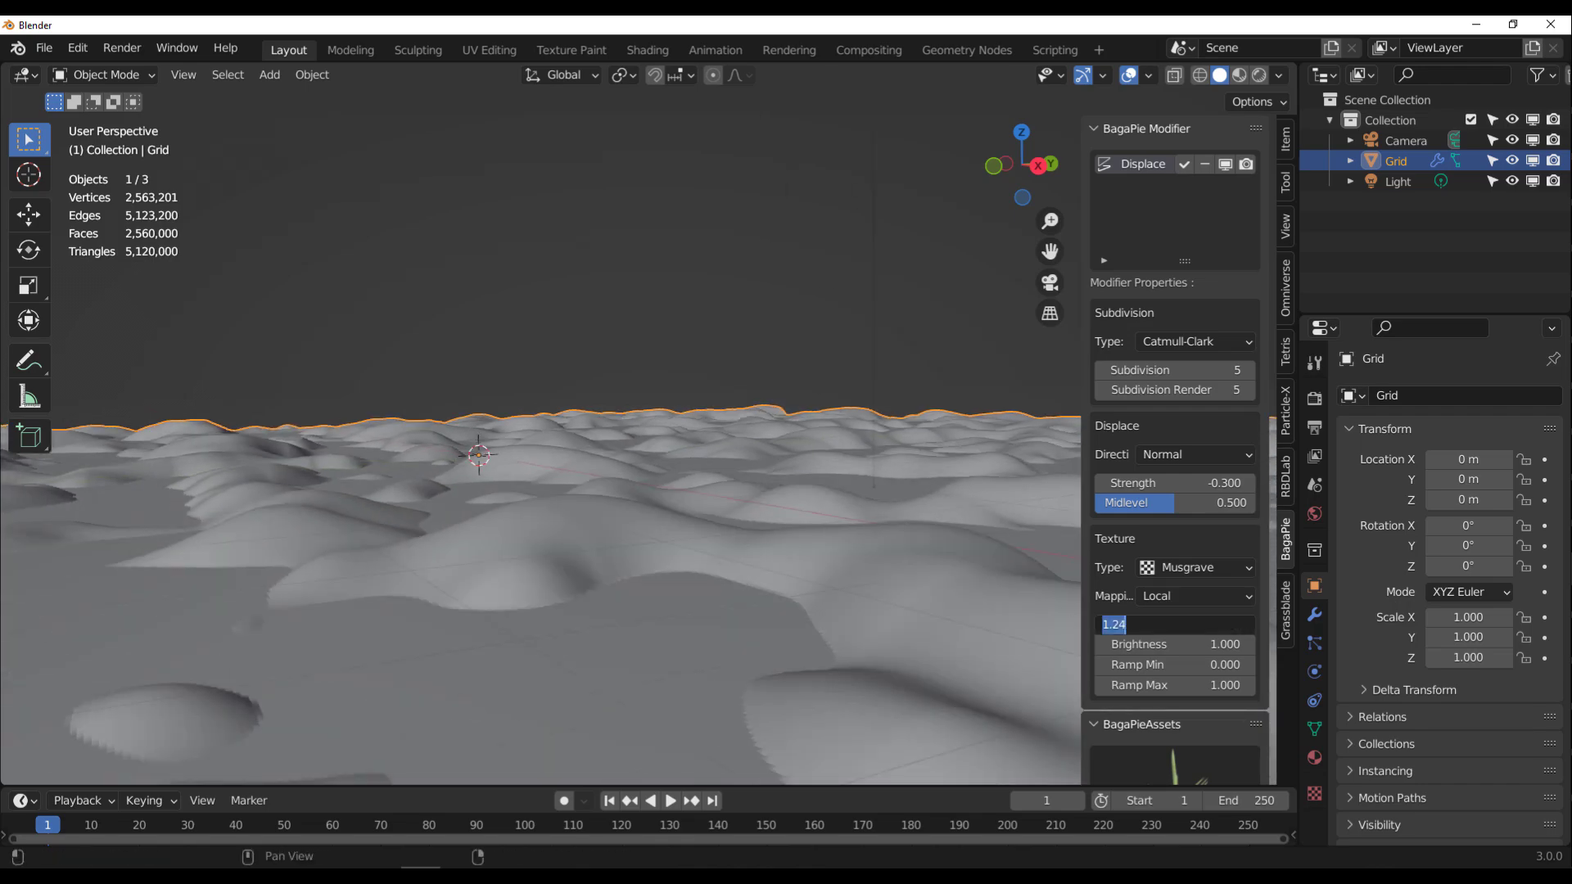
pyautogui.write('4')
pyautogui.press('Return')
pyautogui.scroll(-5, 827, 523)
pyautogui.moveTo(827, 522); pyautogui.dragTo(544, 458, button='middle')
pyautogui.scroll(4, 736, 409)
# Set the grid's displacement midlevel to 0.242 and its strength to 1.2.
pyautogui.doubleClick(1175, 483)
pyautogui.press('Return')
pyautogui.scroll(2, 544, 458)
pyautogui.moveTo(1187, 502); pyautogui.dragTo(1146, 503)
pyautogui.doubleClick(1147, 483)
pyautogui.write('1.2')
pyautogui.press('Return')
# Set the grid's viewport subdivision to 3 and its texture brightness to 0.140.
pyautogui.moveTo(425, 491); pyautogui.dragTo(500, 492, button='middle')
pyautogui.doubleClick(1150, 371)
pyautogui.write('3')
pyautogui.press('Return')
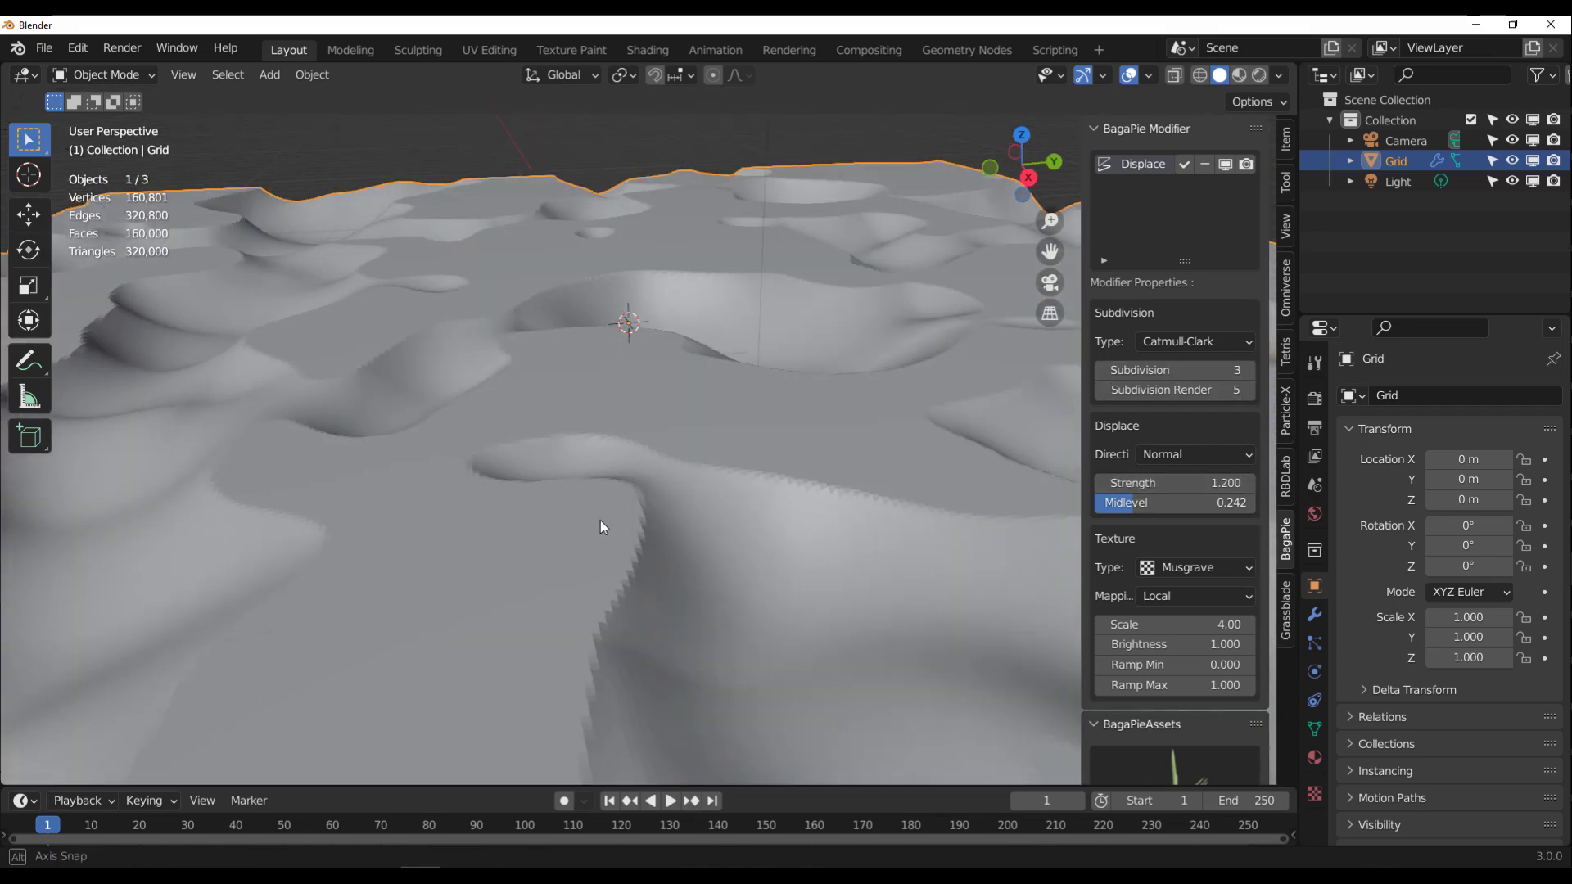
pyautogui.moveTo(600, 524); pyautogui.dragTo(610, 565, button='middle')
pyautogui.scroll(-4, 610, 565)
pyautogui.moveTo(1187, 644); pyautogui.dragTo(1122, 644)
# Add a UV Sphere with a 1 m radius at the world origin.
pyautogui.hotkey('shift', 'a')
pyautogui.moveTo(627, 452)
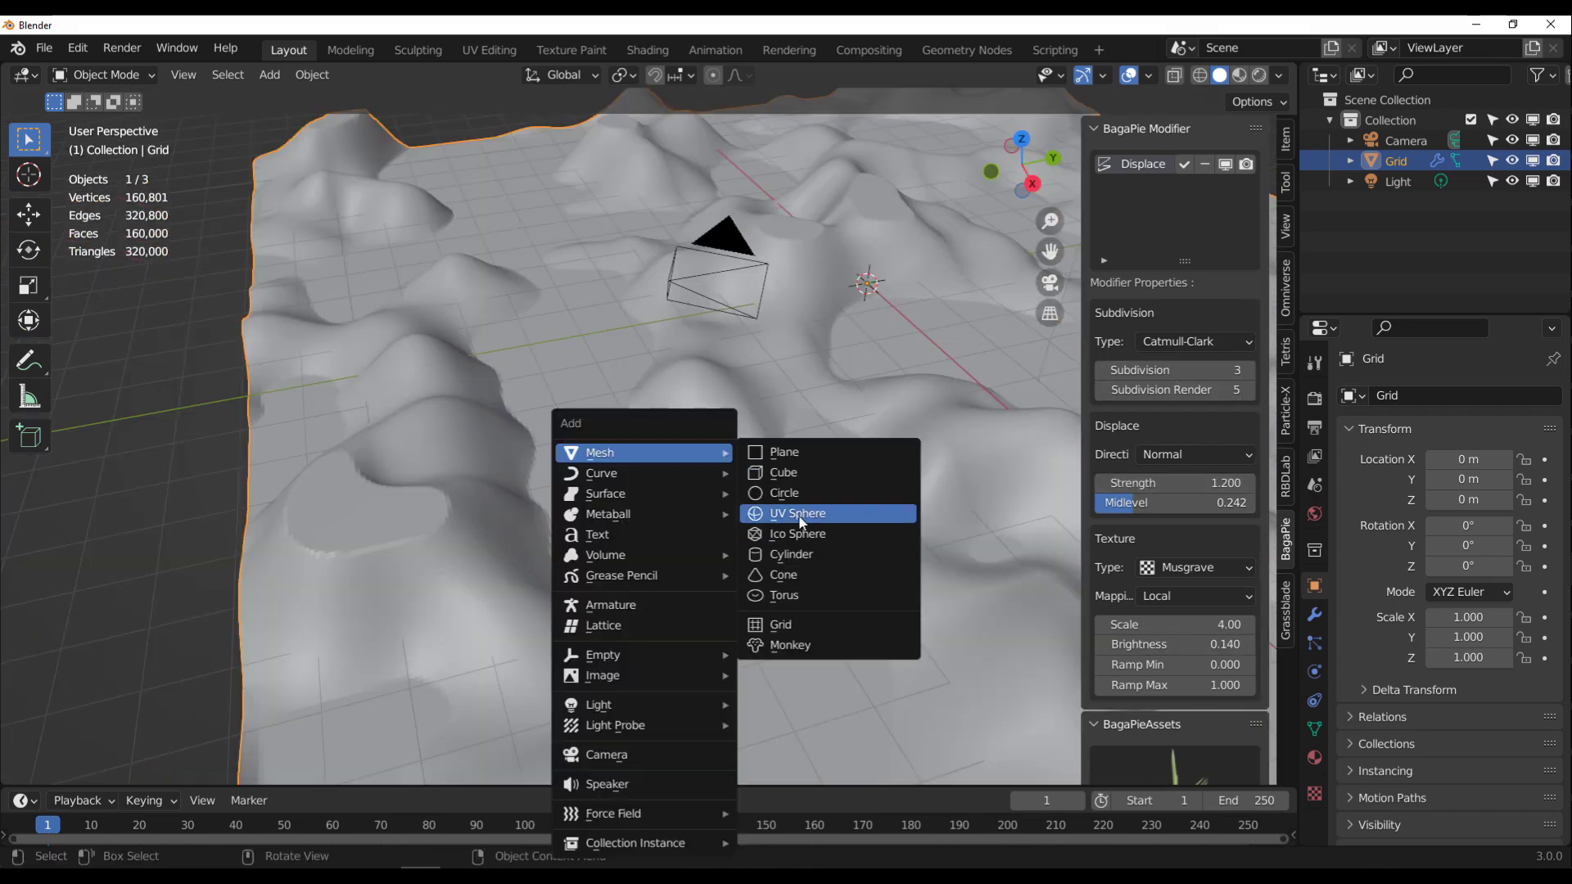
pyautogui.click(801, 521)
pyautogui.scroll(5, 748, 525)
pyautogui.scroll(-4, 730, 528)
pyautogui.moveTo(730, 528); pyautogui.dragTo(669, 591, button='middle')
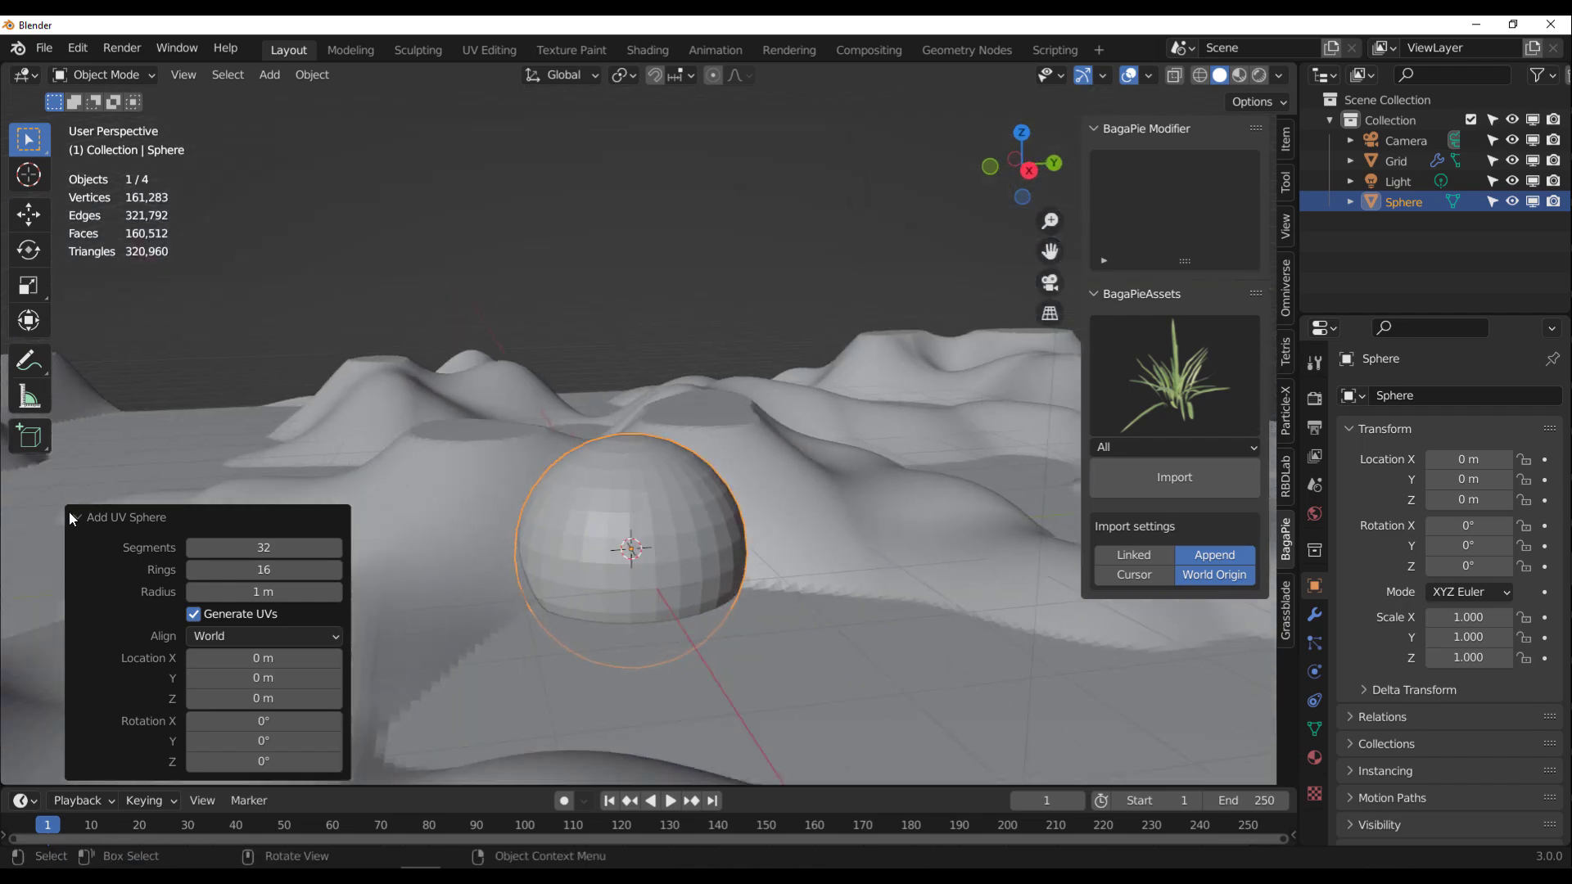
pyautogui.click(74, 518)
# Apply BagaPie Displace to the sphere and move it to about 2.33 m in X and 1.66 m in Z, above the terrain.
pyautogui.press('j')
pyautogui.click(532, 191)
pyautogui.moveTo(642, 498); pyautogui.dragTo(720, 491, button='middle')
pyautogui.click(30, 215)
pyautogui.moveTo(547, 593); pyautogui.dragTo(771, 651)
pyautogui.moveTo(714, 565); pyautogui.dragTo(714, 360)
# Set the displaced sphere's viewport subdivision to 3.
pyautogui.scroll(-4, 729, 507)
pyautogui.moveTo(728, 516)
pyautogui.mouseDown(button='middle')
pyautogui.moveTo(744, 546)
pyautogui.moveTo(691, 516)
pyautogui.mouseUp(button='middle')
pyautogui.click(1102, 370)
pyautogui.click(1102, 371)
pyautogui.scroll(2, 589, 459)
pyautogui.moveTo(573, 462); pyautogui.dragTo(635, 453, button='middle')
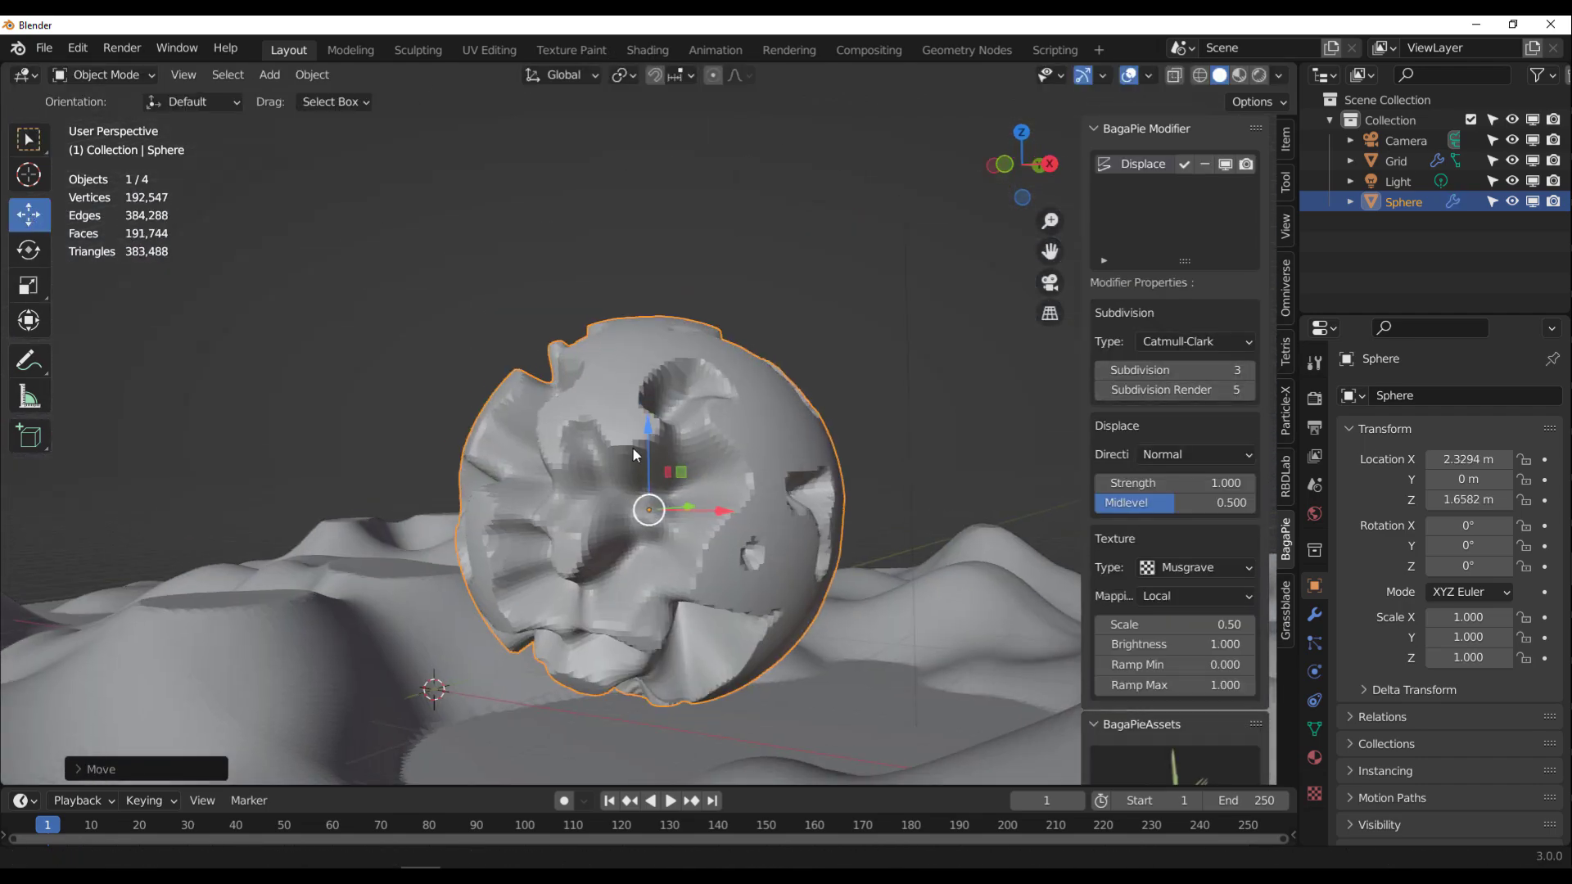
# Change the sphere's displacement texture type and lower its displacement strength and midlevel.
pyautogui.rightClick(645, 258)
pyautogui.click(645, 259)
pyautogui.click(1197, 567)
pyautogui.click(1197, 504)
pyautogui.moveTo(1174, 483); pyautogui.dragTo(1141, 483)
pyautogui.moveTo(1171, 503); pyautogui.dragTo(1129, 503)
pyautogui.moveTo(1173, 625); pyautogui.dragTo(1176, 624)
pyautogui.moveTo(1134, 503); pyautogui.dragTo(1118, 502)
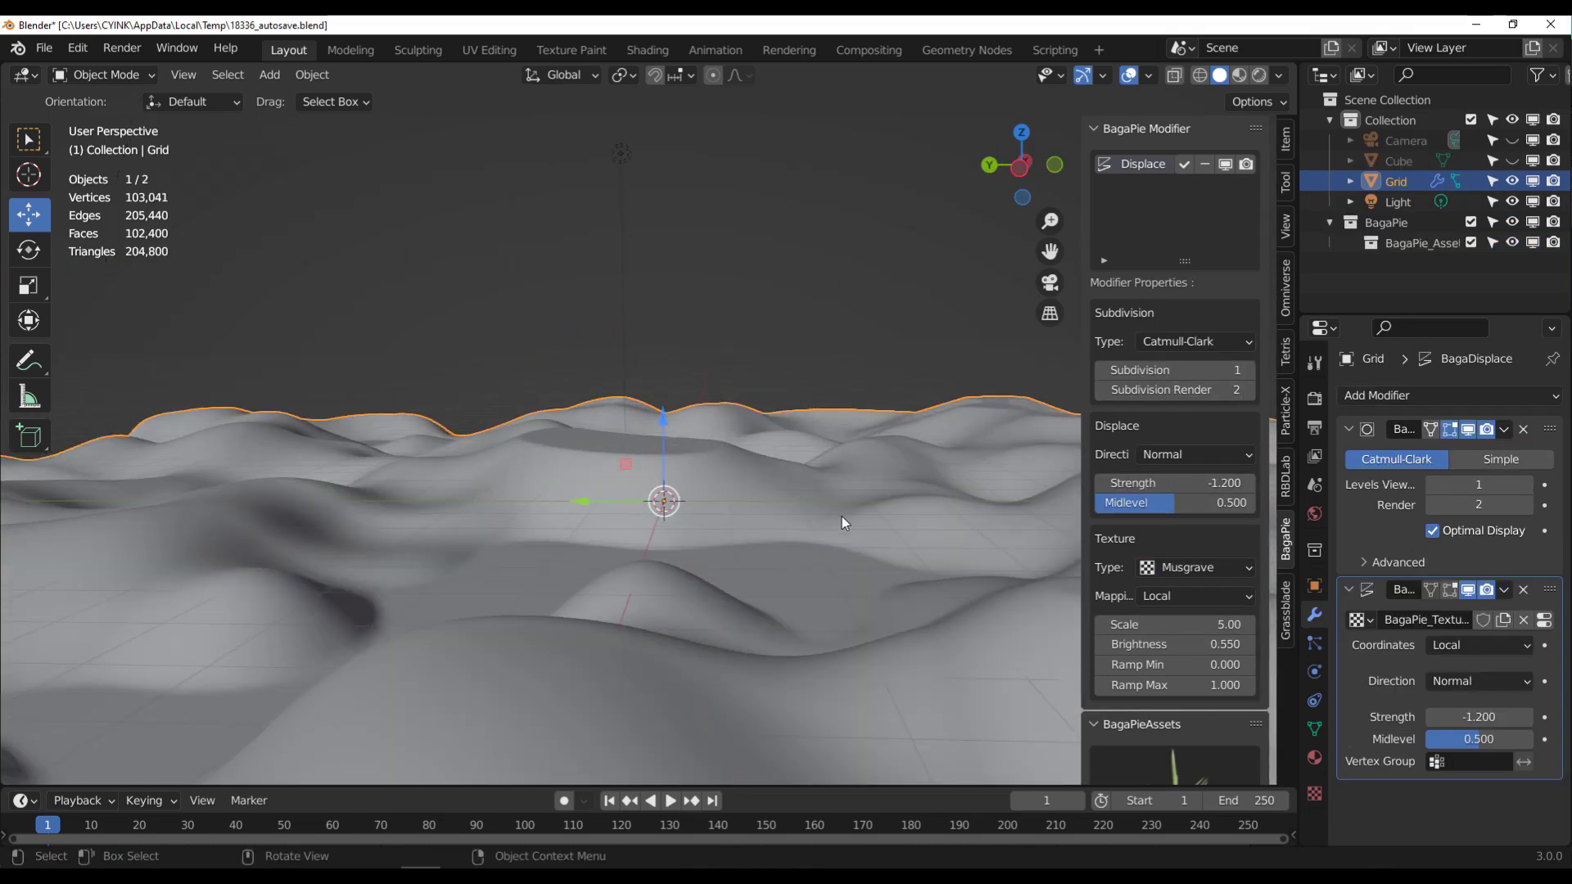
# Start a BagaPie Point Snap Instance on the displaced terrain using a green leafy tree from the Tree assets.
pyautogui.moveTo(841, 518); pyautogui.dragTo(813, 572, button='middle')
pyautogui.moveTo(583, 486); pyautogui.dragTo(705, 527, button='middle')
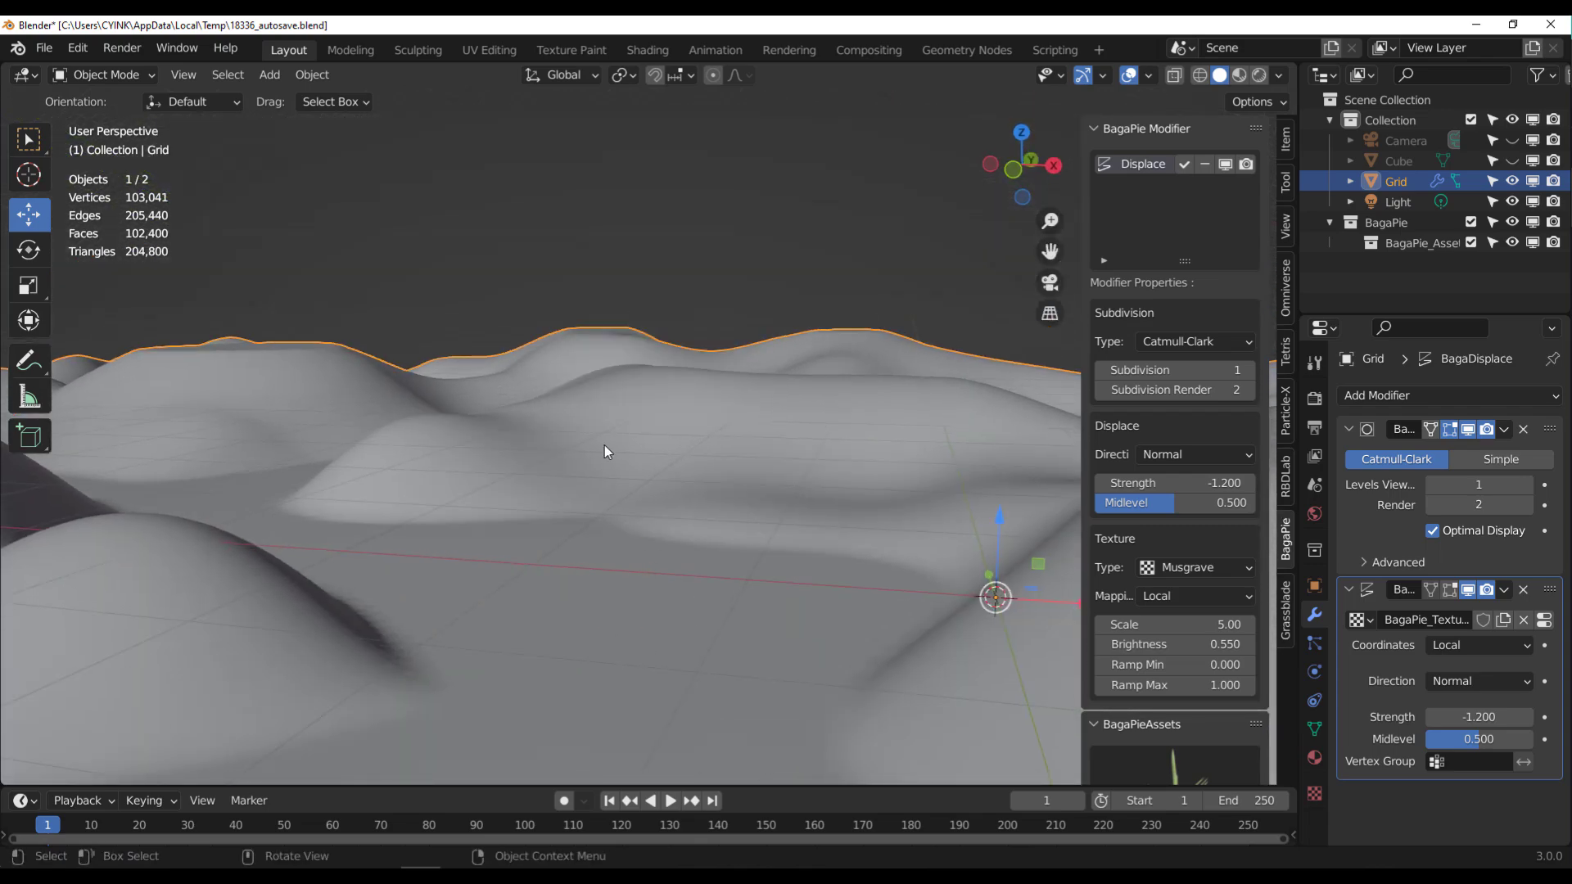
pyautogui.press('j')
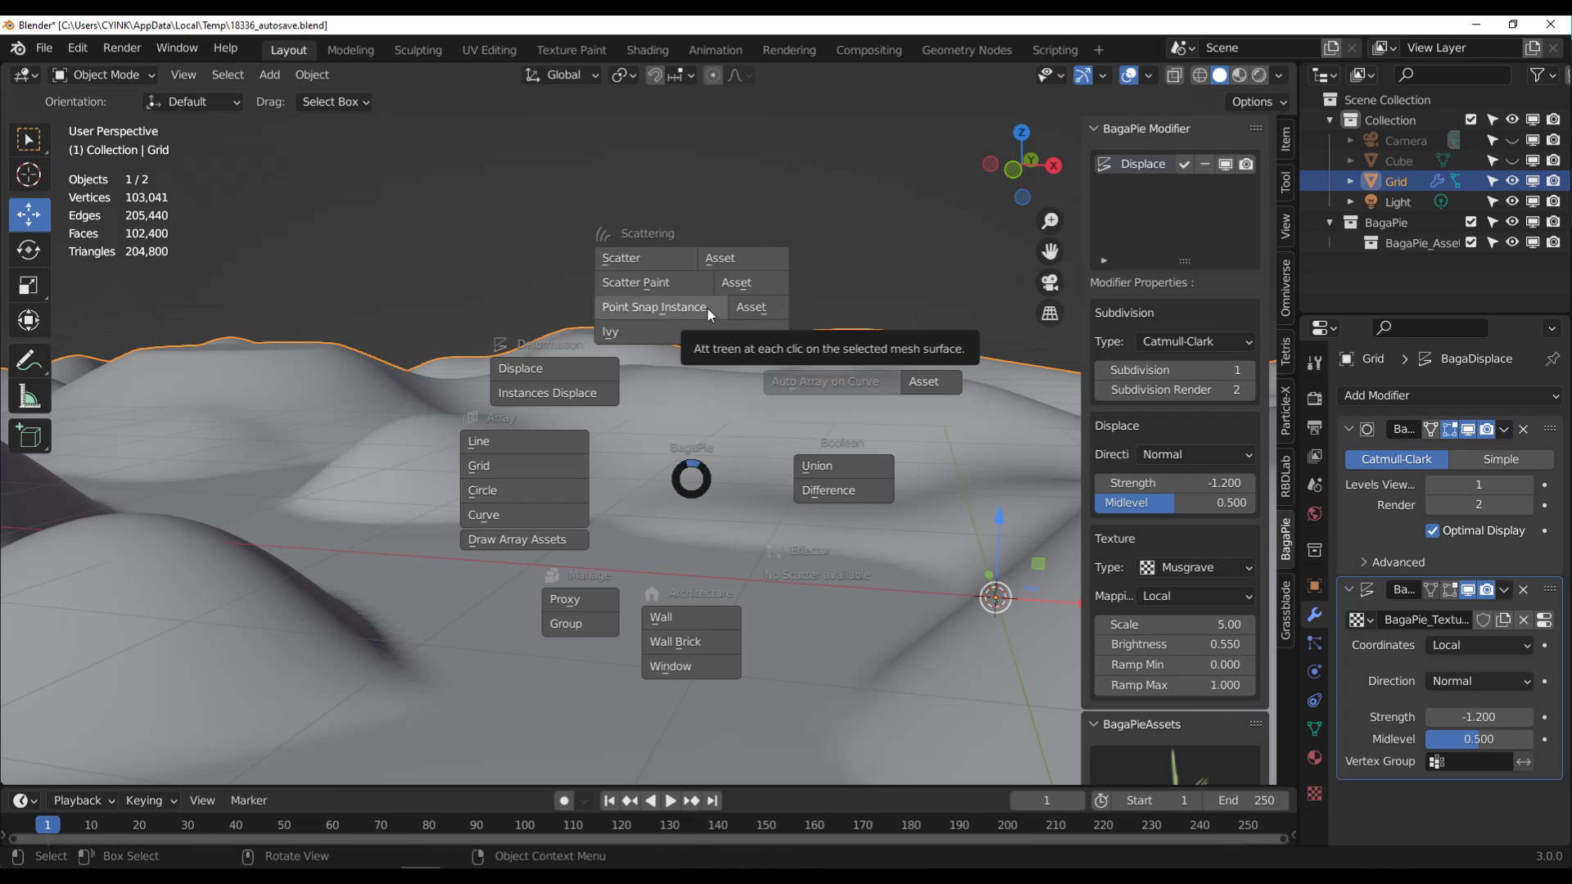
pyautogui.click(765, 309)
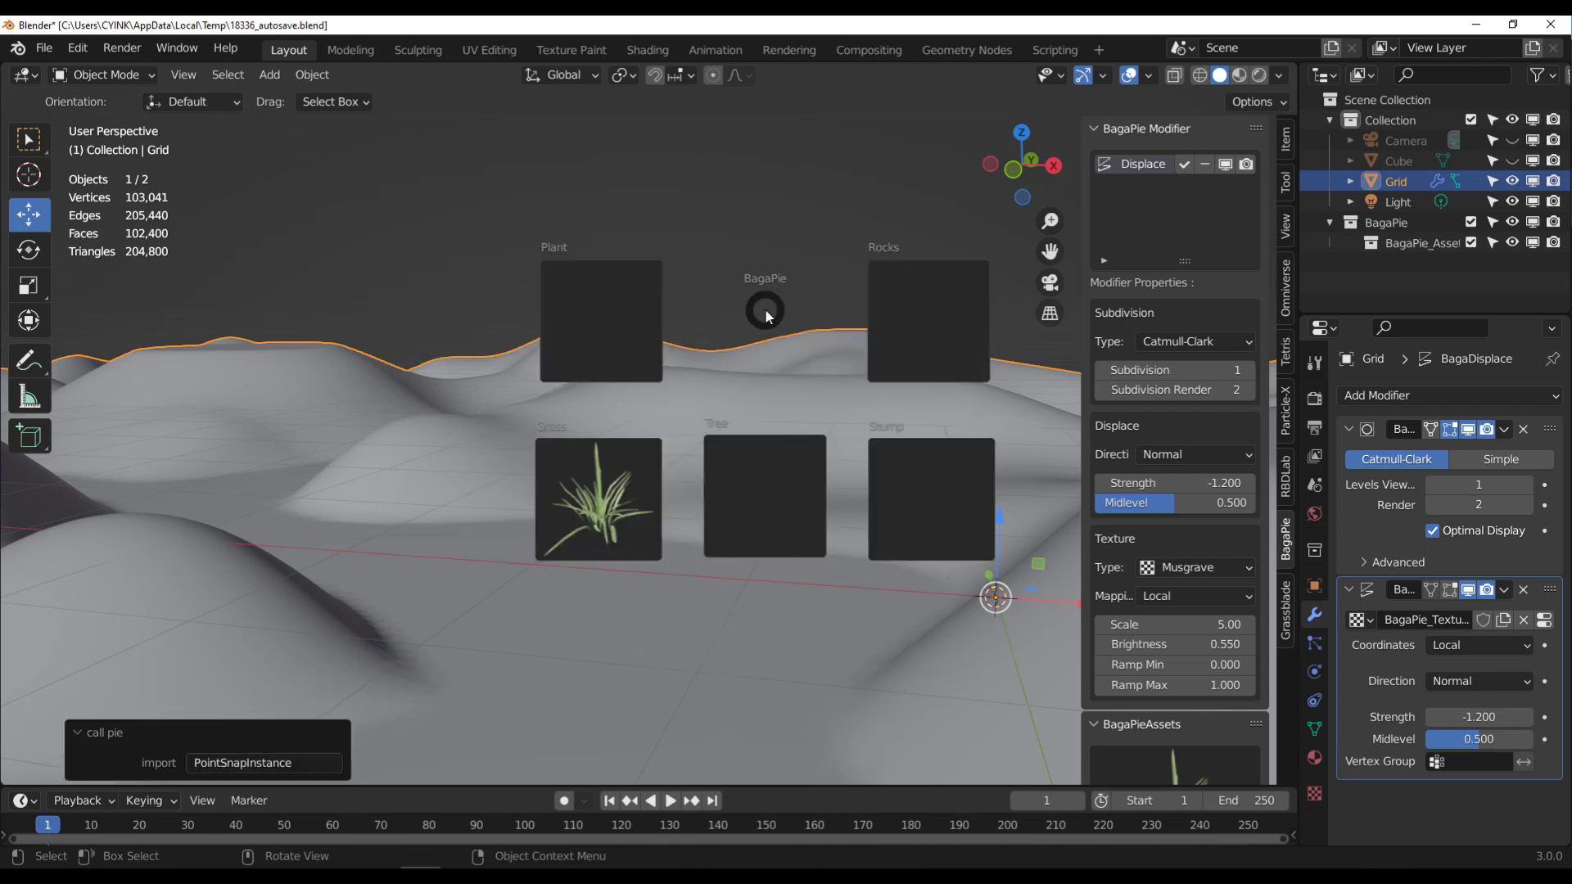
pyautogui.click(811, 513)
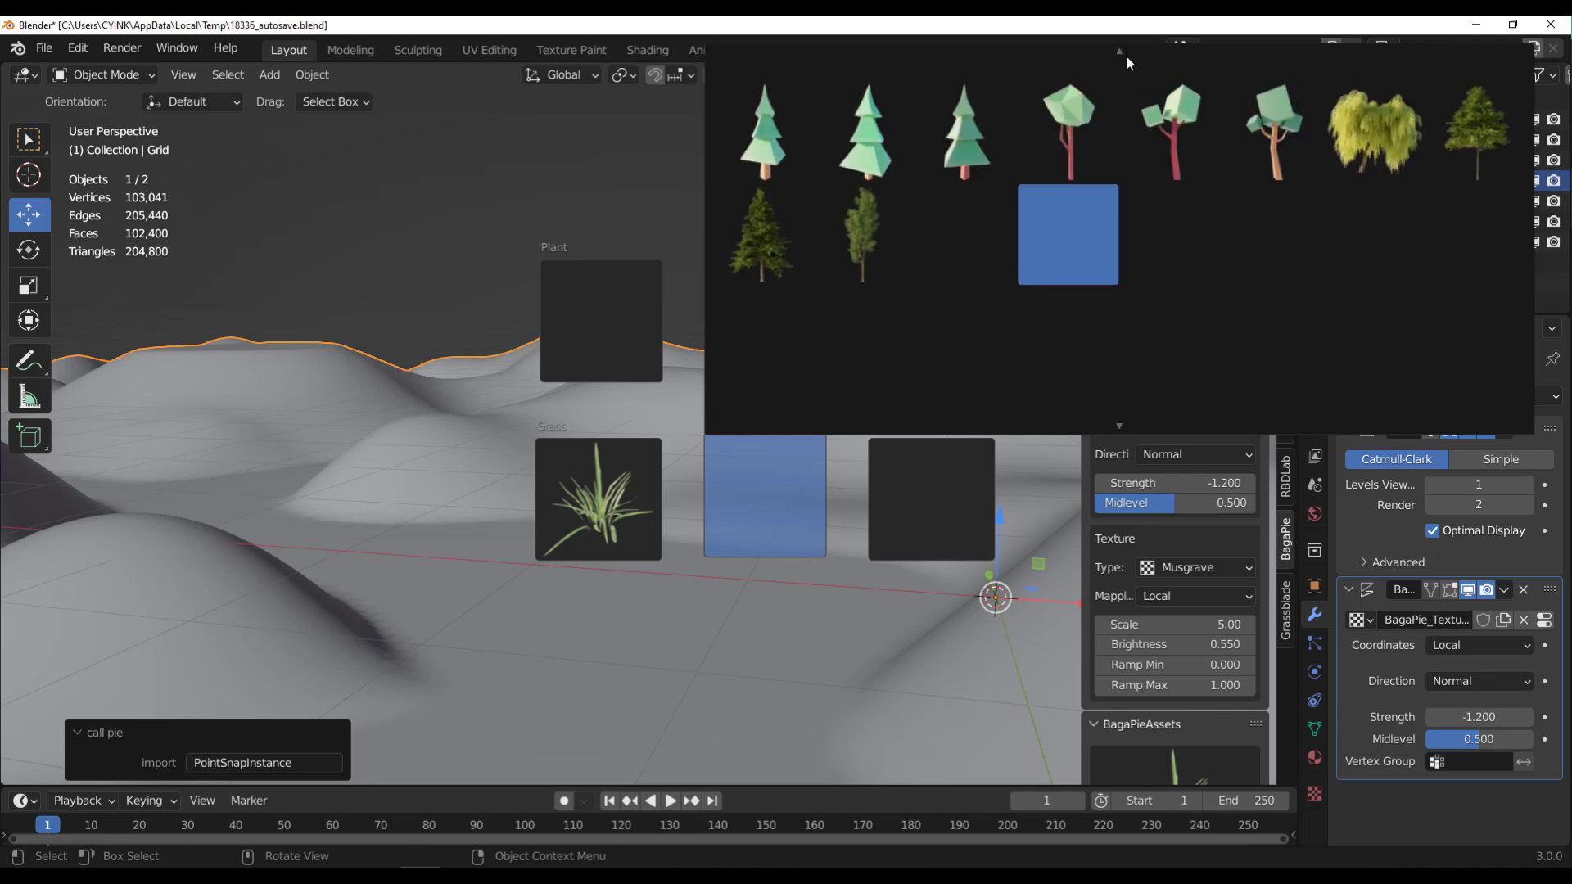
pyautogui.scroll(2, 1125, 54)
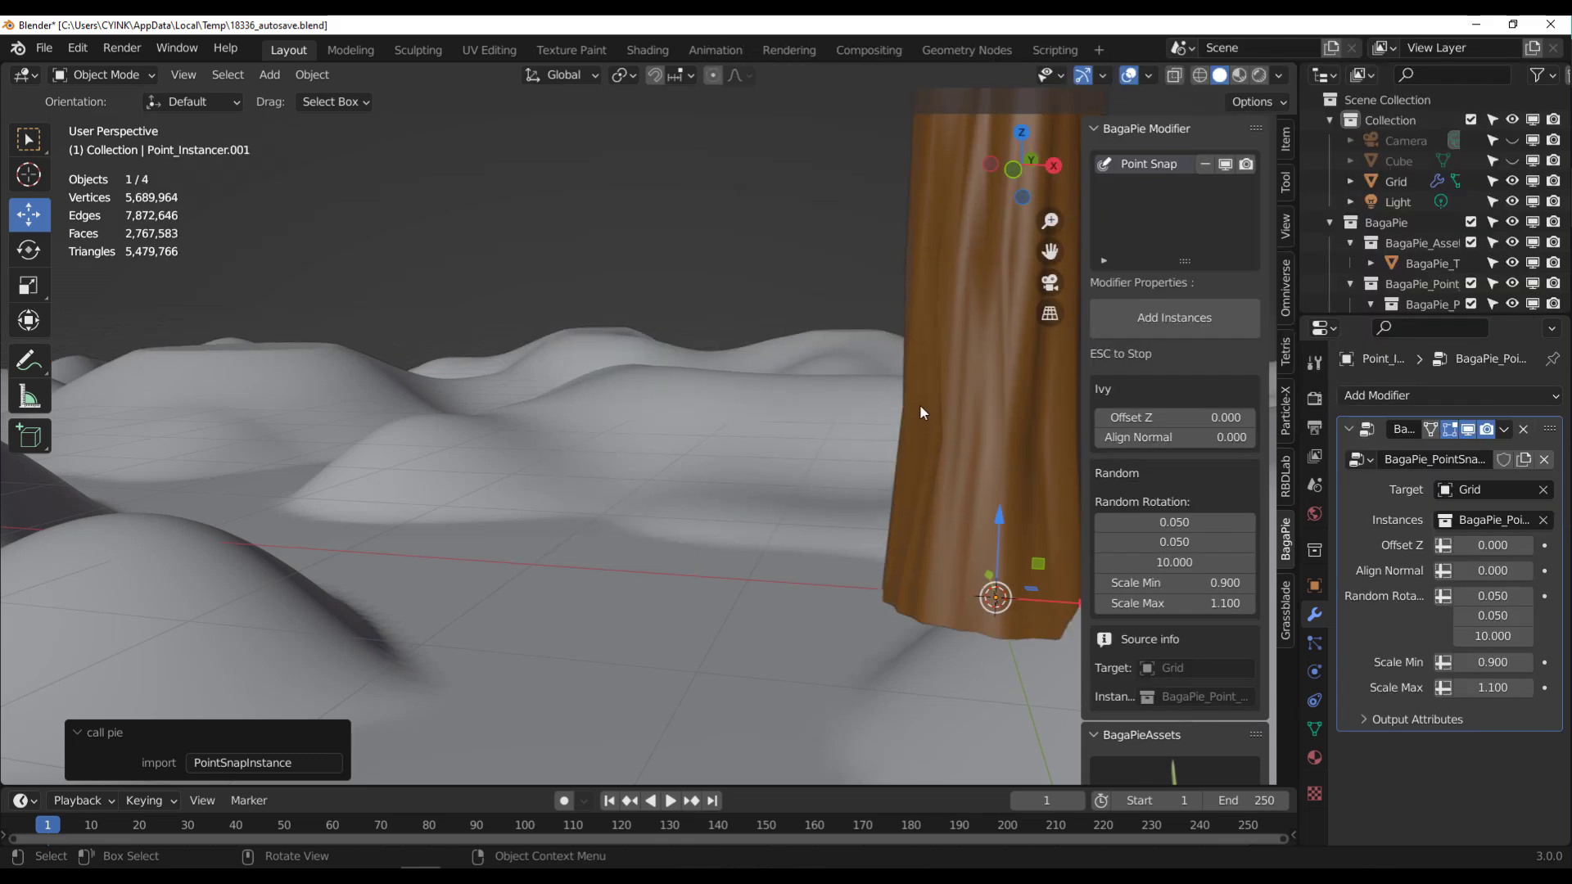
# Place six instances of the tree at spread-out spots across the displaced terrain.
pyautogui.scroll(-6, 640, 501)
pyautogui.moveTo(640, 501); pyautogui.dragTo(470, 550, button='middle')
pyautogui.scroll(-5, 618, 486)
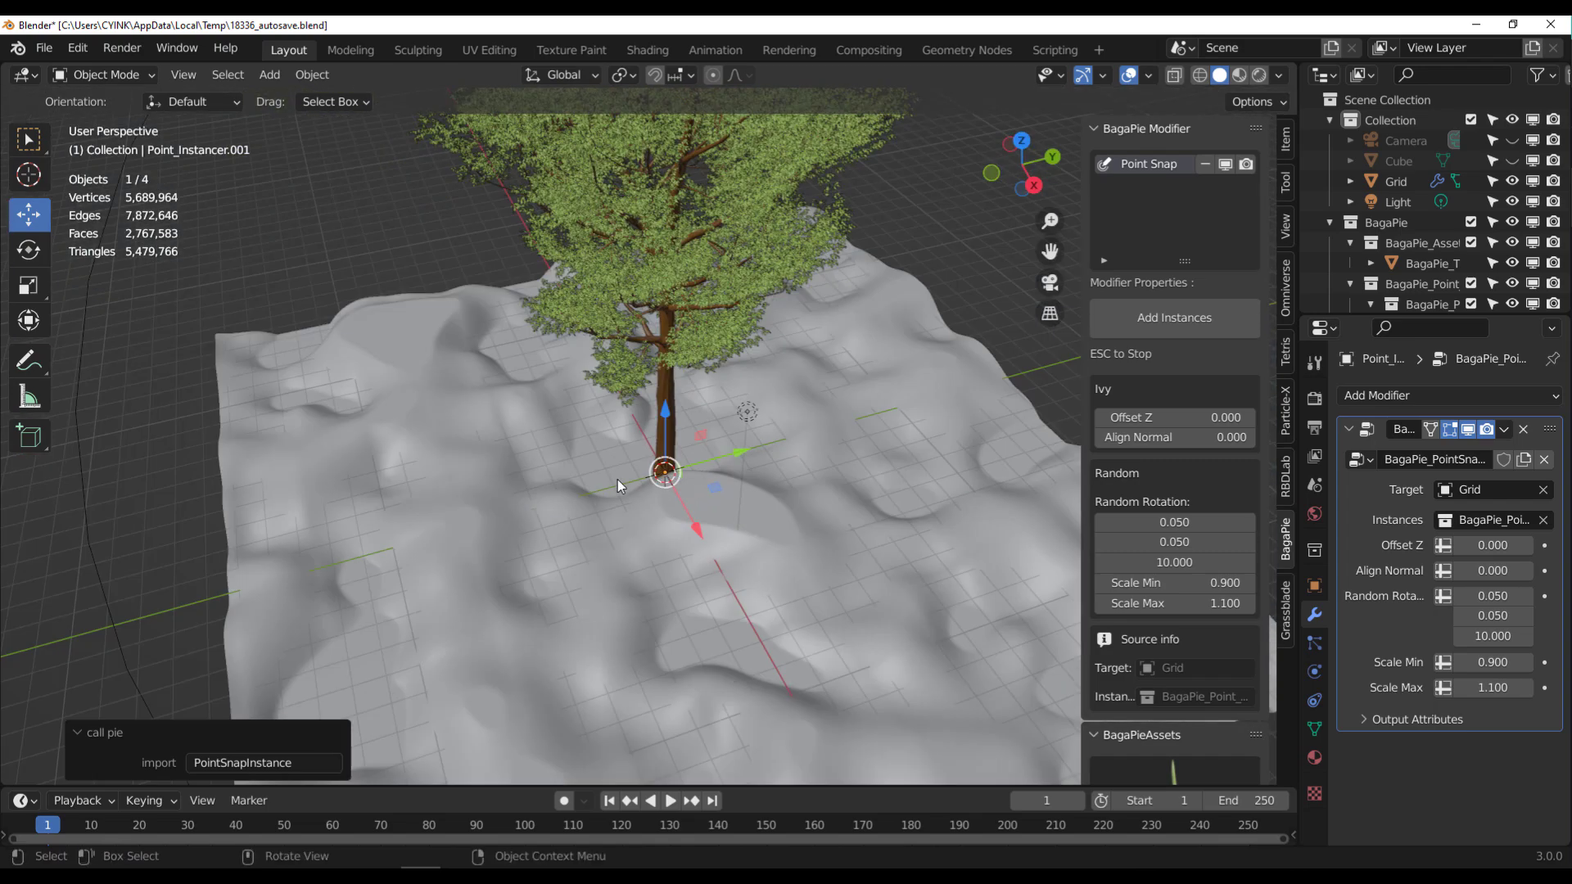
pyautogui.scroll(-5, 618, 479)
pyautogui.moveTo(647, 496); pyautogui.dragTo(559, 491, button='middle')
pyautogui.click(740, 464)
pyautogui.click(559, 491)
pyautogui.click(783, 471)
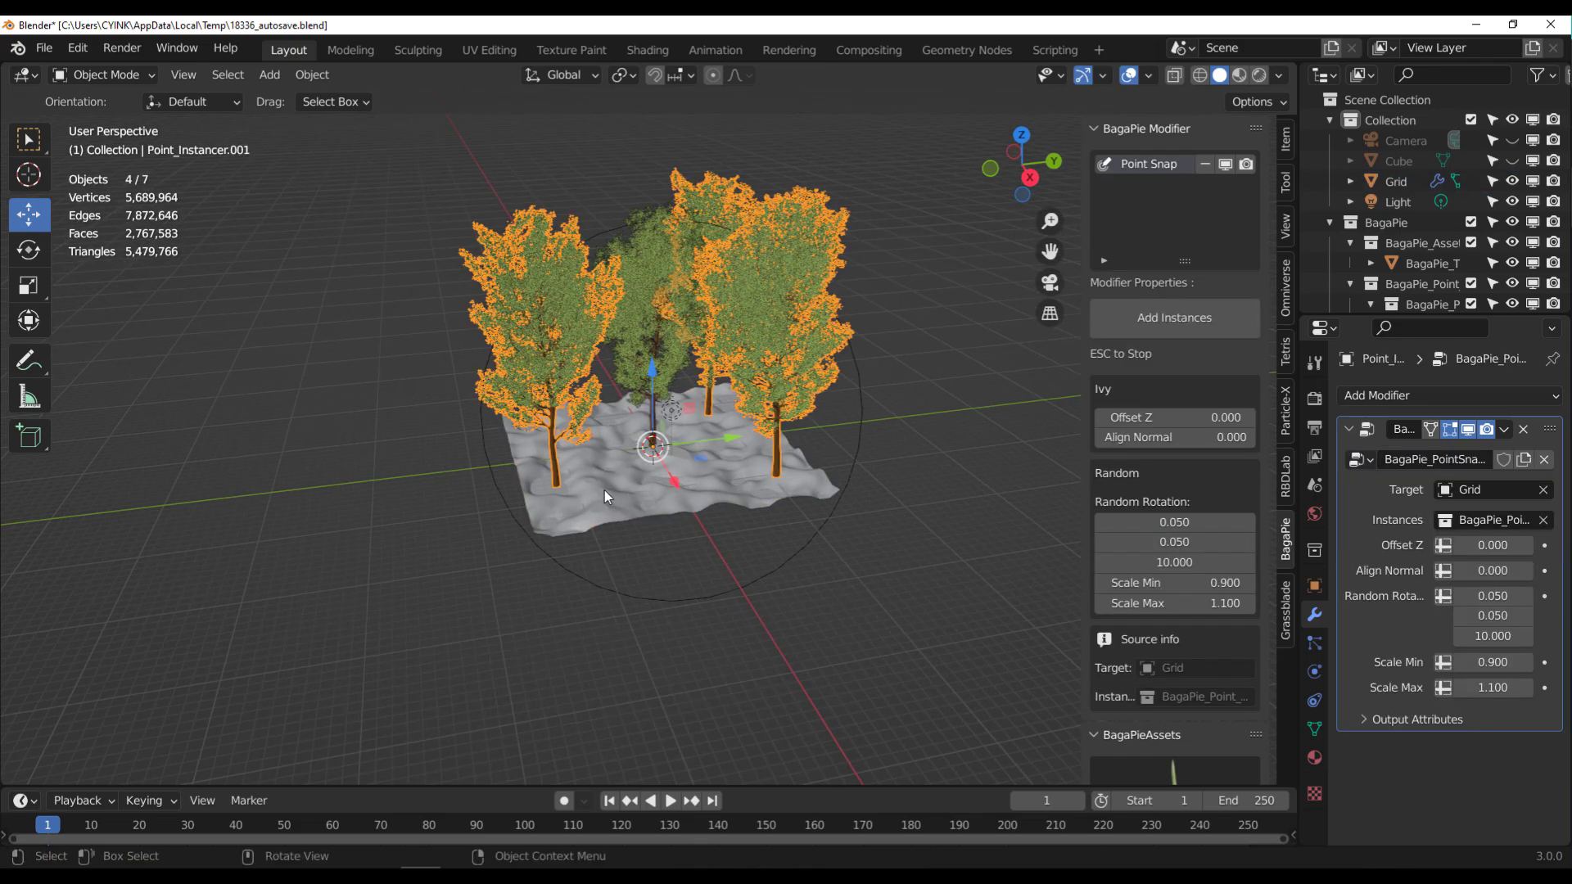
pyautogui.click(604, 491)
pyautogui.click(670, 491)
pyautogui.click(731, 463)
pyautogui.moveTo(731, 463); pyautogui.dragTo(482, 459, button='middle')
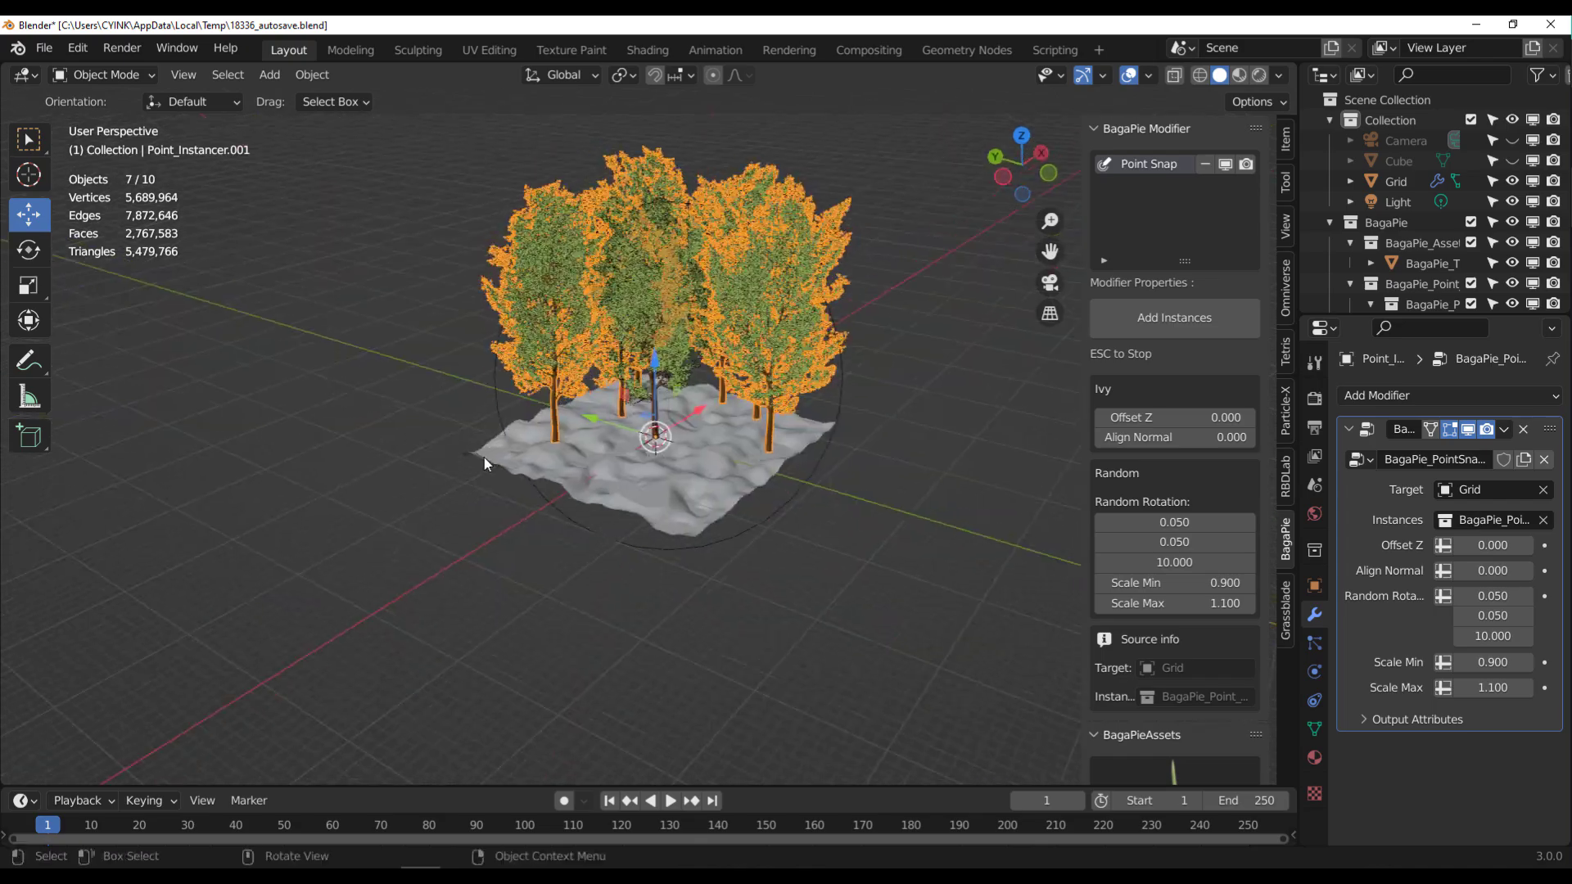
pyautogui.scroll(4, 630, 472)
pyautogui.scroll(-3, 765, 557)
pyautogui.moveTo(670, 545); pyautogui.dragTo(679, 491, button='middle')
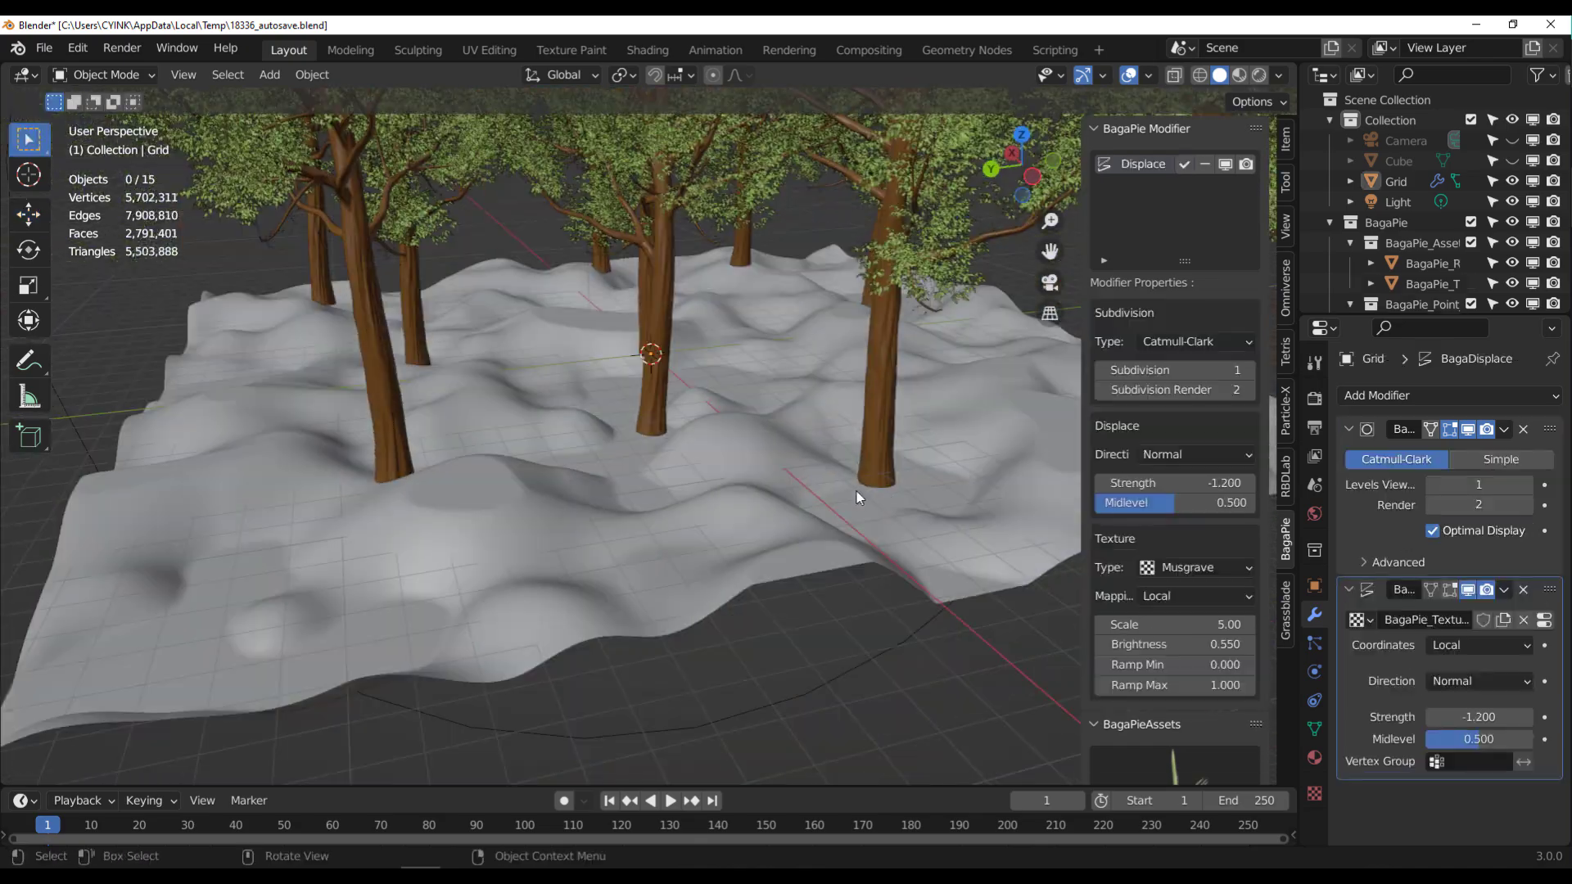
# Scale the displaced terrain under the trees up uniformly to about 2.88 times its size.
pyautogui.moveTo(655, 352); pyautogui.dragTo(761, 474, button='middle')
pyautogui.click(761, 474)
pyautogui.scroll(3, 761, 483)
pyautogui.scroll(-5, 747, 546)
pyautogui.moveTo(747, 546)
pyautogui.mouseDown(button='middle')
pyautogui.moveTo(616, 544)
pyautogui.moveTo(733, 551)
pyautogui.moveTo(725, 542)
pyautogui.mouseUp(button='middle')
pyautogui.hotkey('shift', 'space')
pyautogui.press('s')
pyautogui.moveTo(675, 511); pyautogui.dragTo(770, 637)
pyautogui.moveTo(769, 636); pyautogui.dragTo(735, 544, button='middle')
pyautogui.scroll(2, 648, 581)
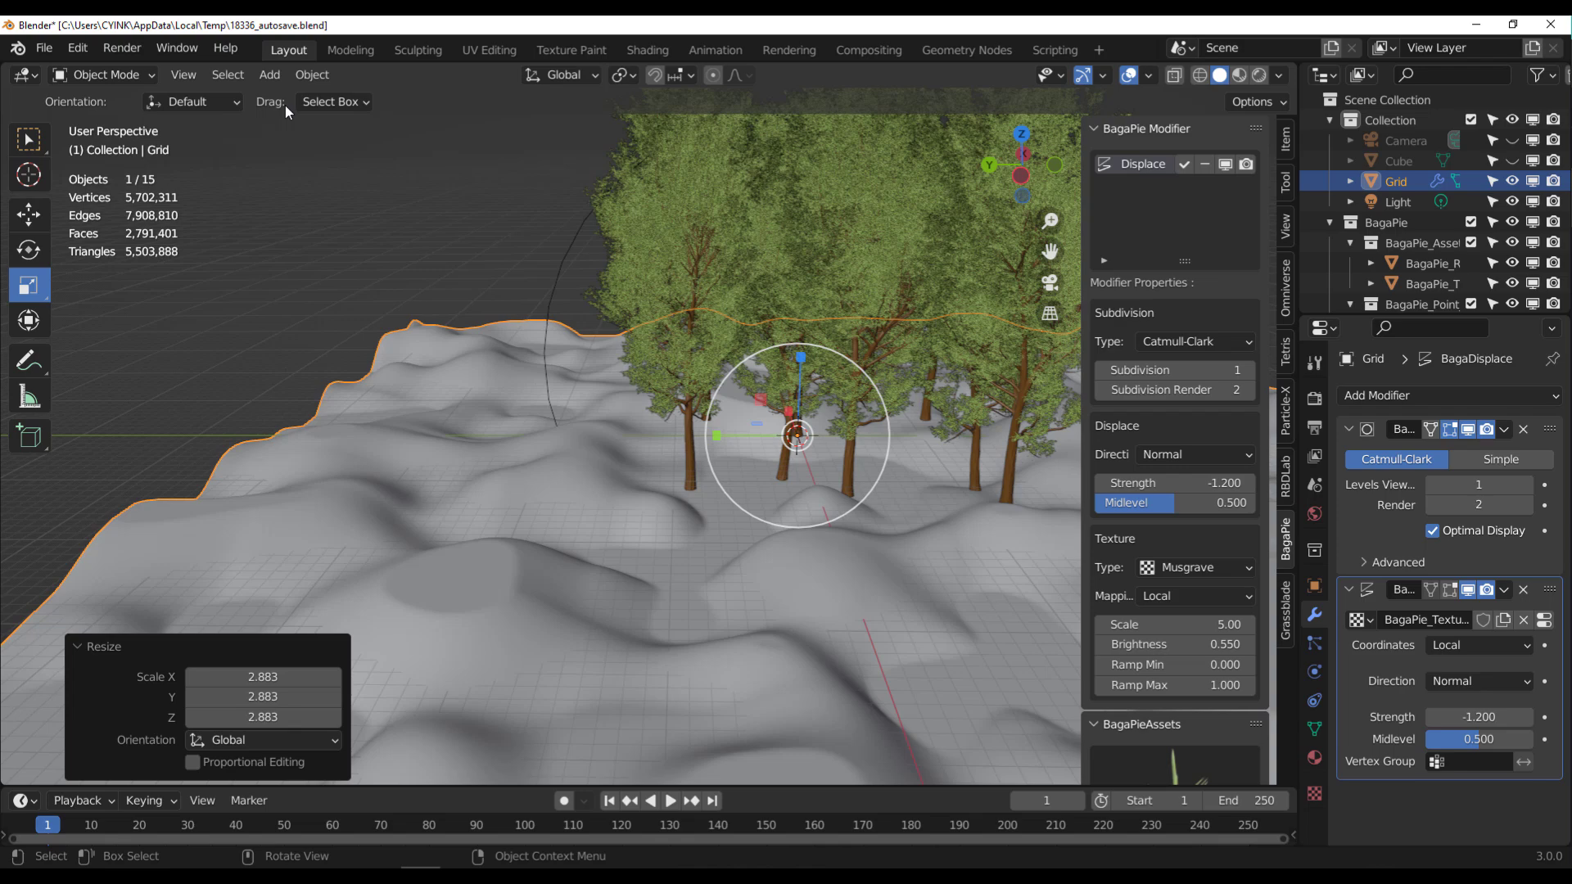
# Apply a BagaPie Proxy to the point-snapped tree instances so they show as simplified shapes in the viewport.
pyautogui.click(410, 282)
pyautogui.press('j')
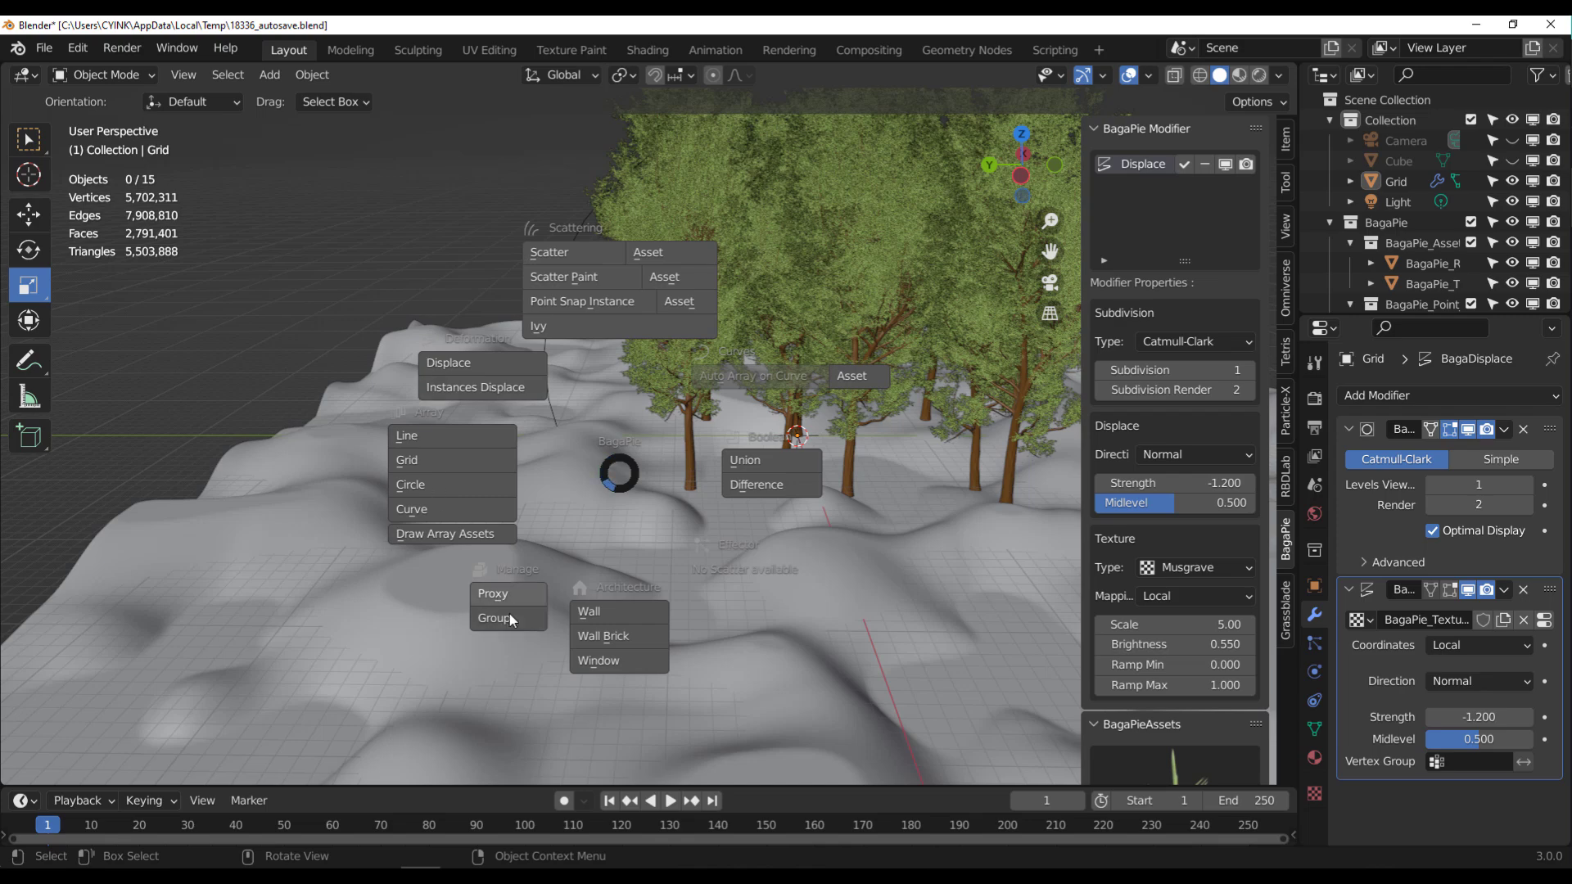
pyautogui.press('Escape')
pyautogui.moveTo(725, 449); pyautogui.dragTo(602, 566, button='middle')
pyautogui.click(604, 567)
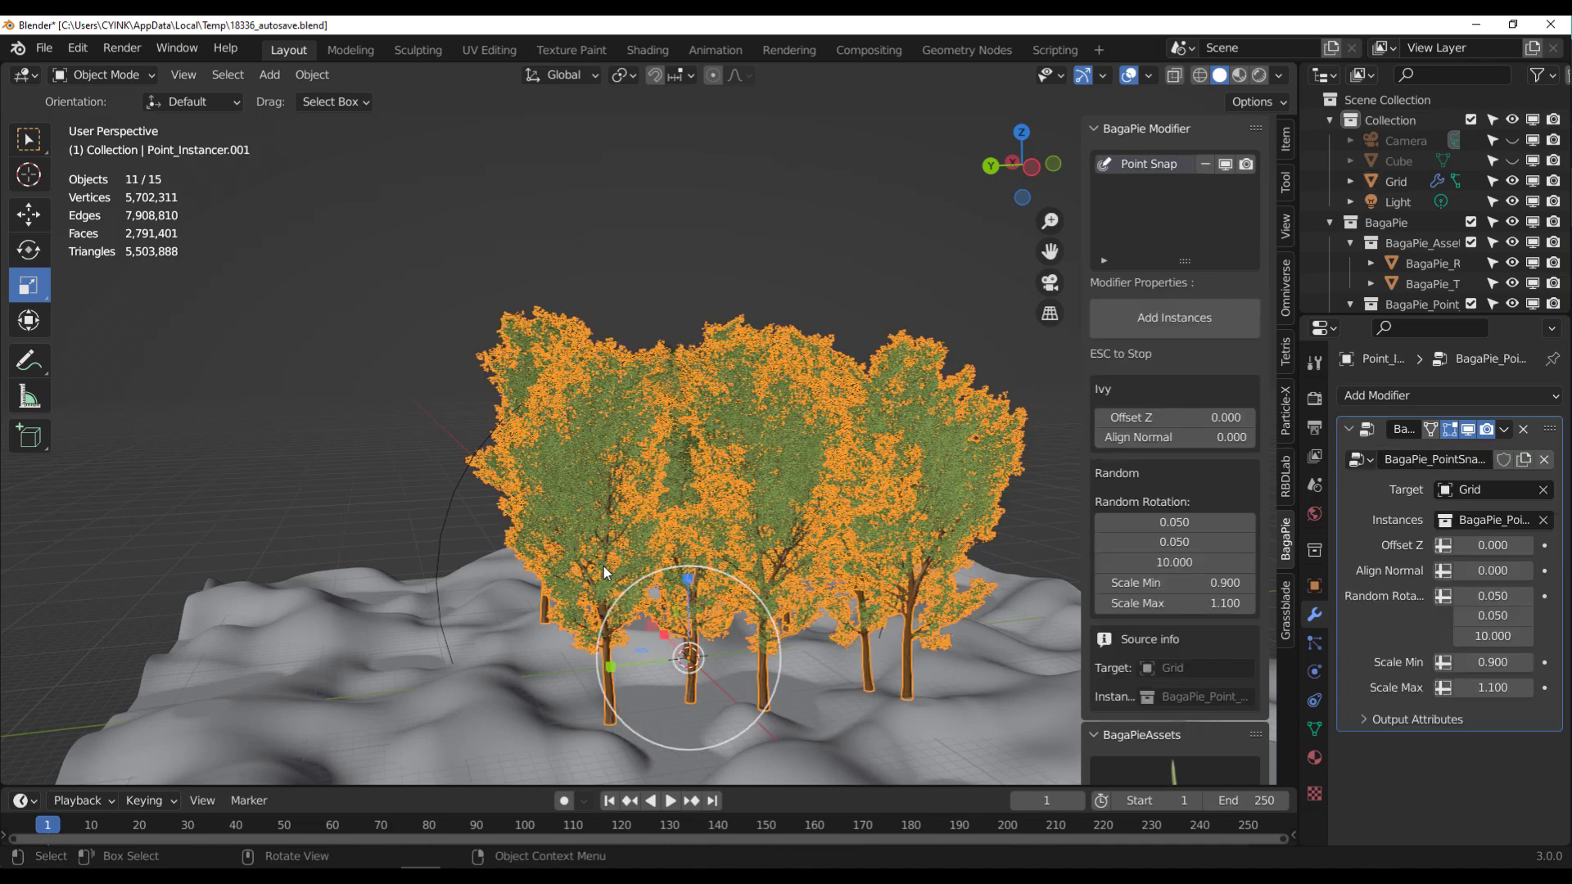
pyautogui.press('j')
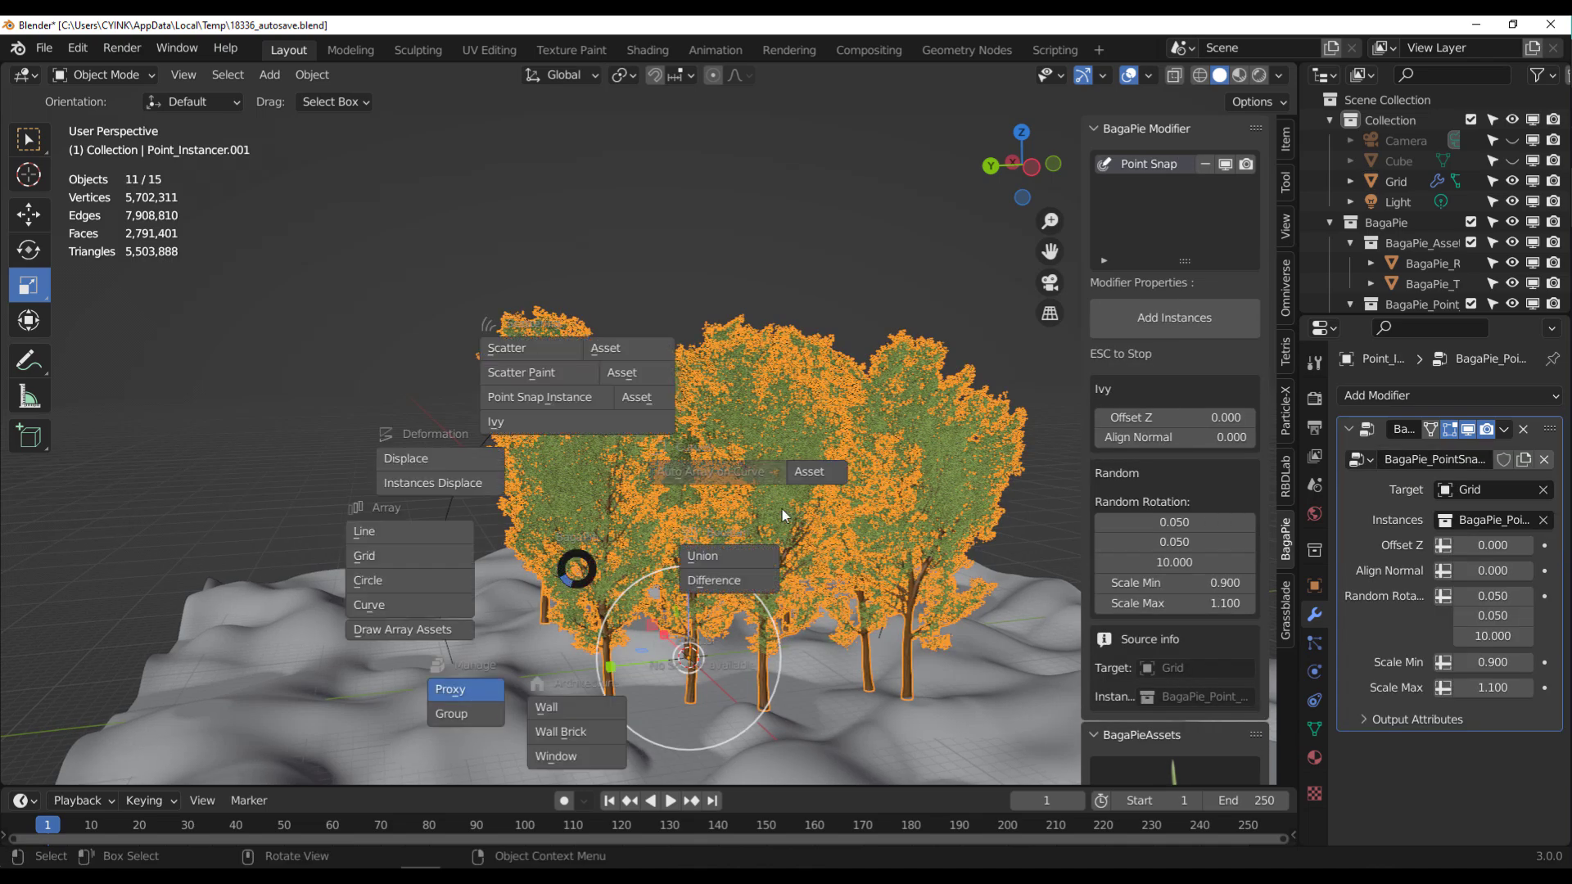
pyautogui.click(505, 650)
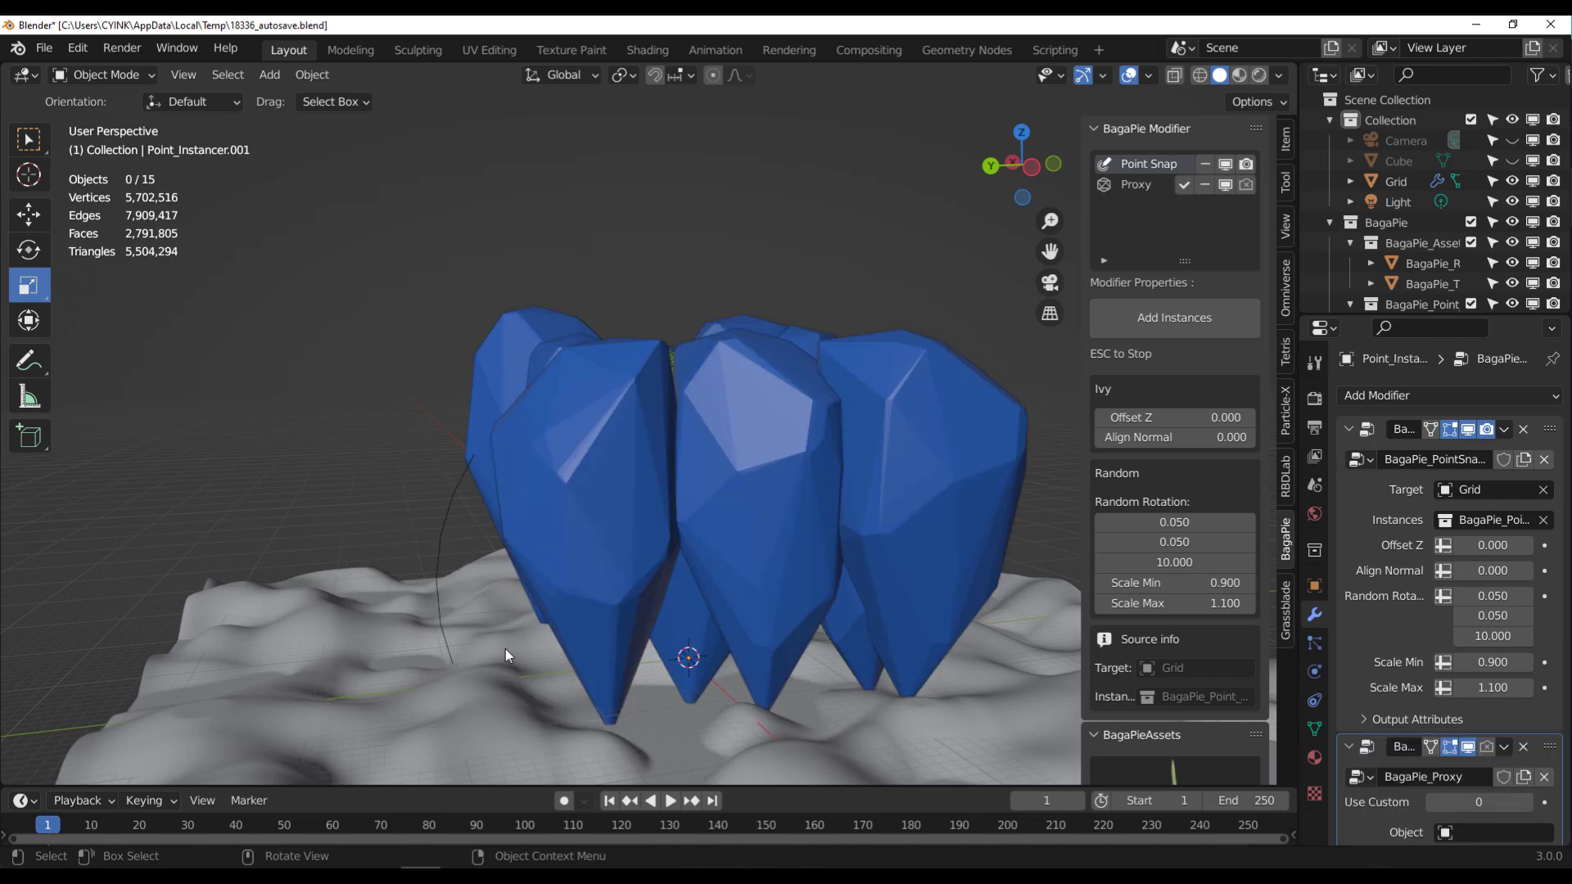
pyautogui.moveTo(506, 665); pyautogui.dragTo(660, 503, button='middle')
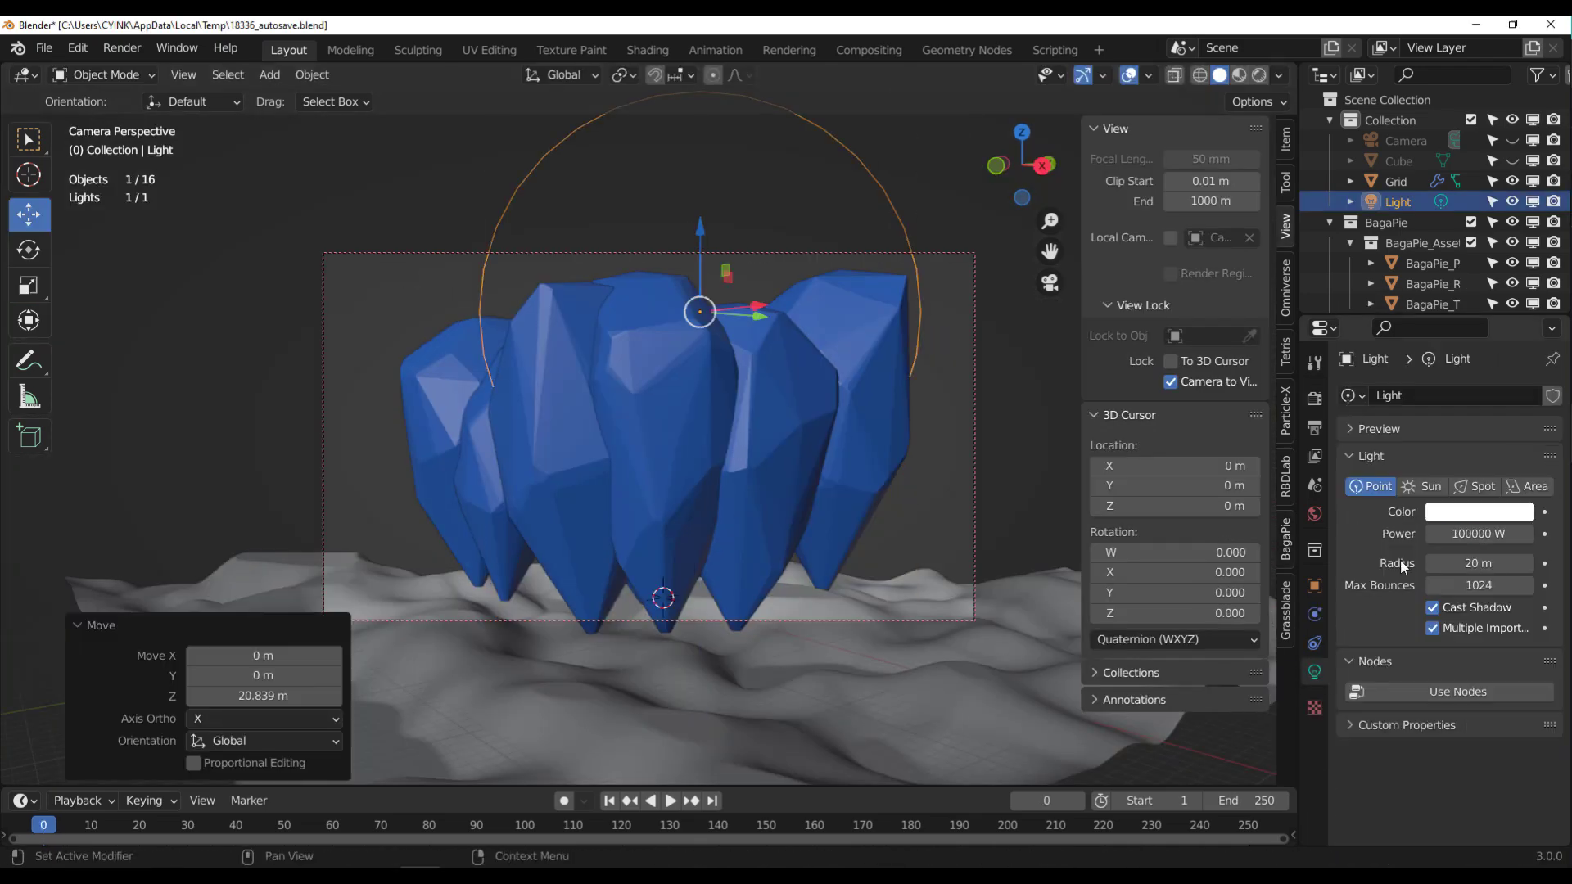
# Choose the Cycles render device and render the tree scene through the camera.
pyautogui.click(1314, 399)
pyautogui.click(1496, 446)
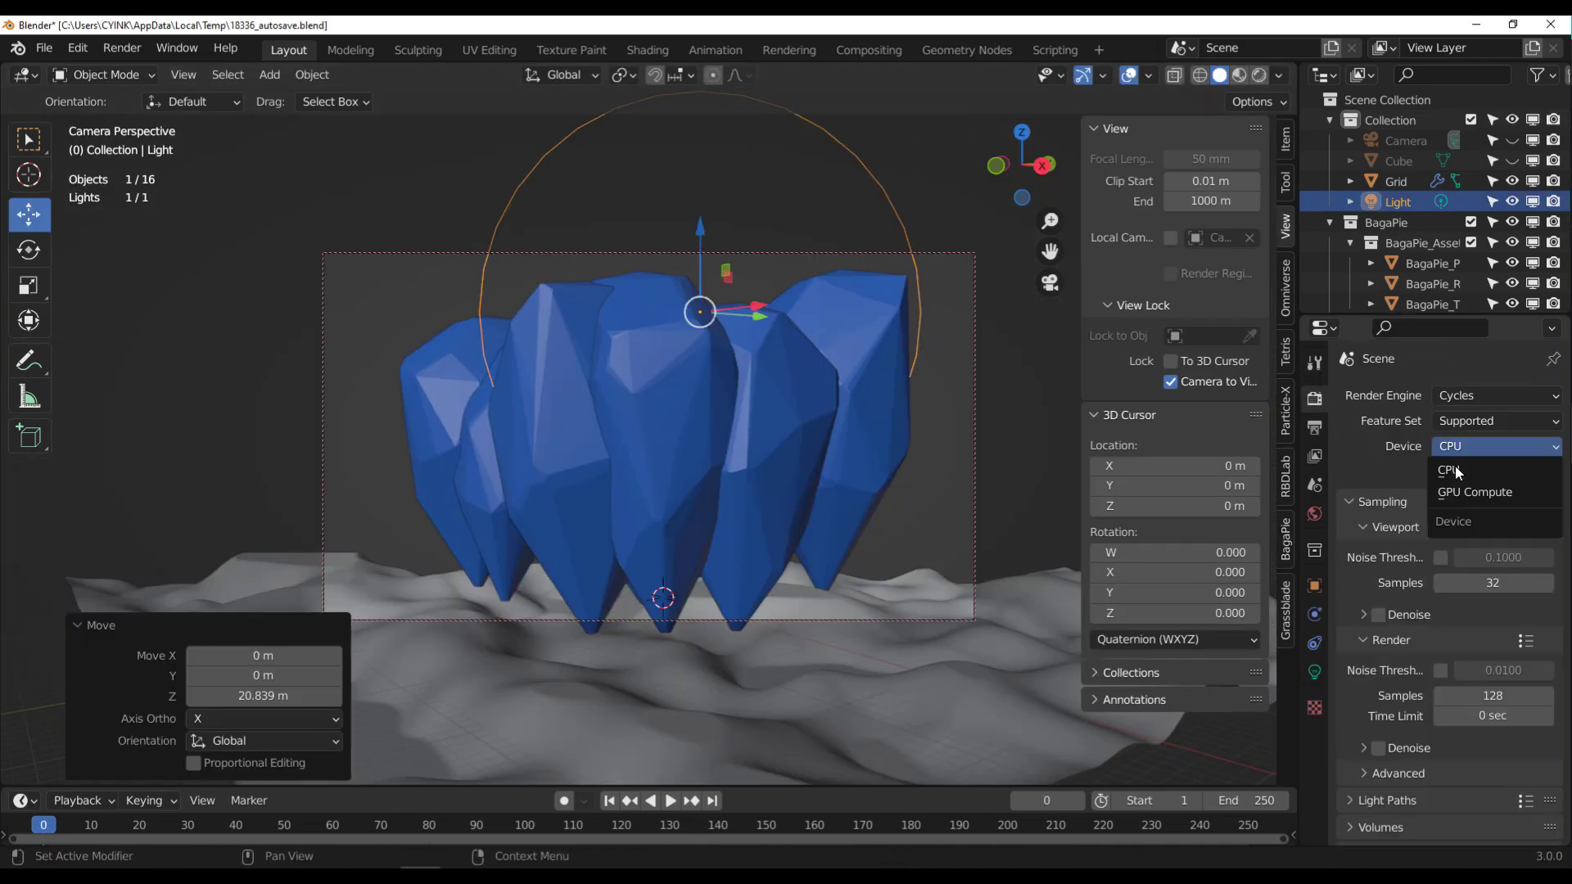
pyautogui.click(1473, 477)
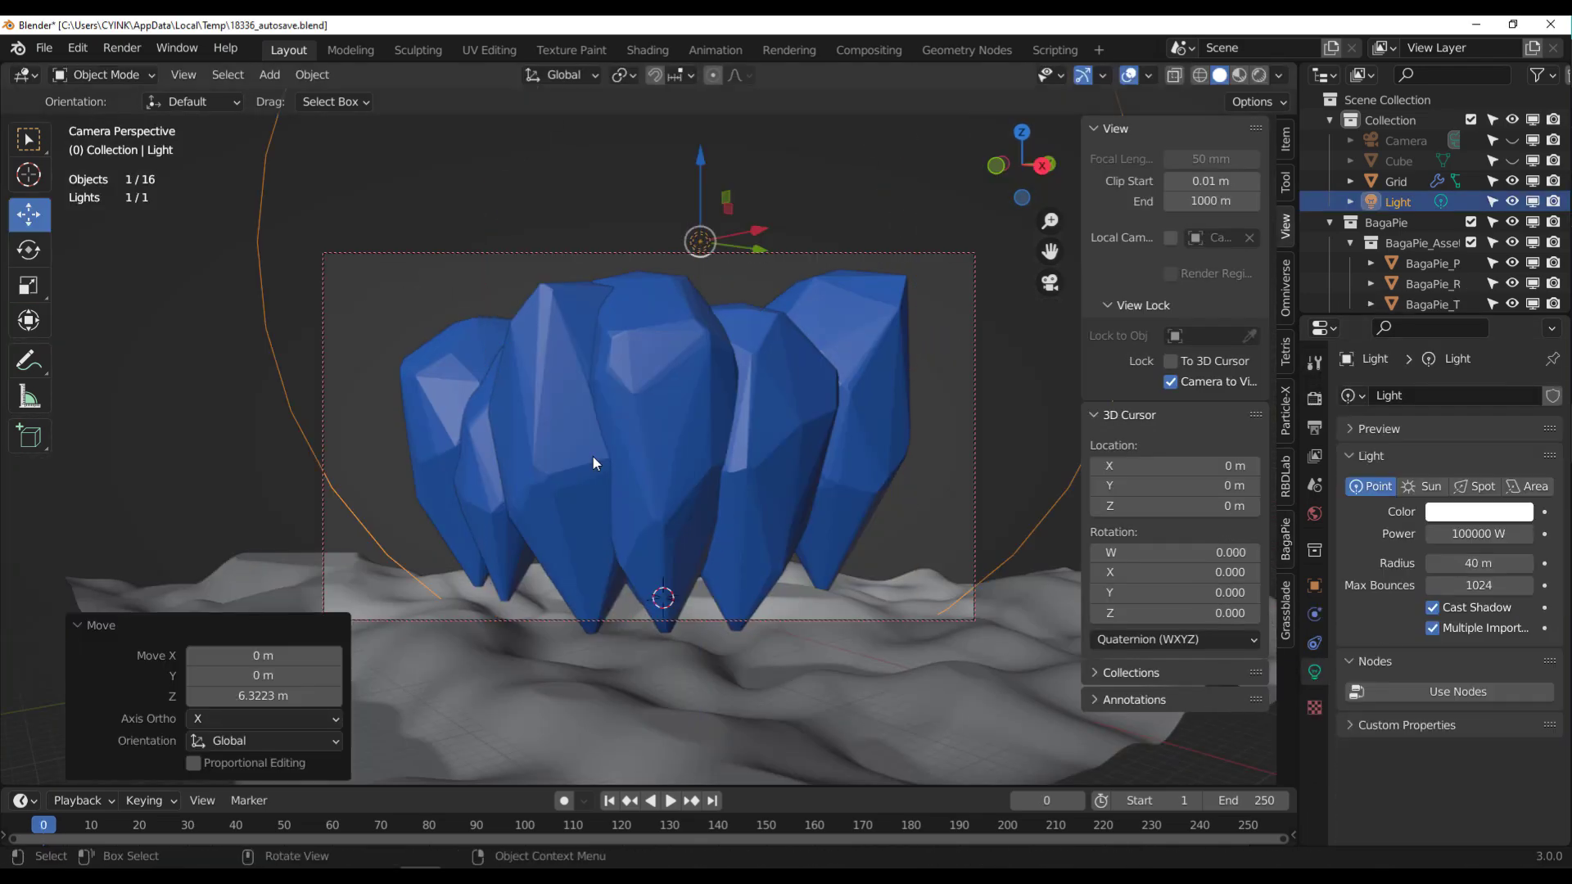
pyautogui.press('F12')
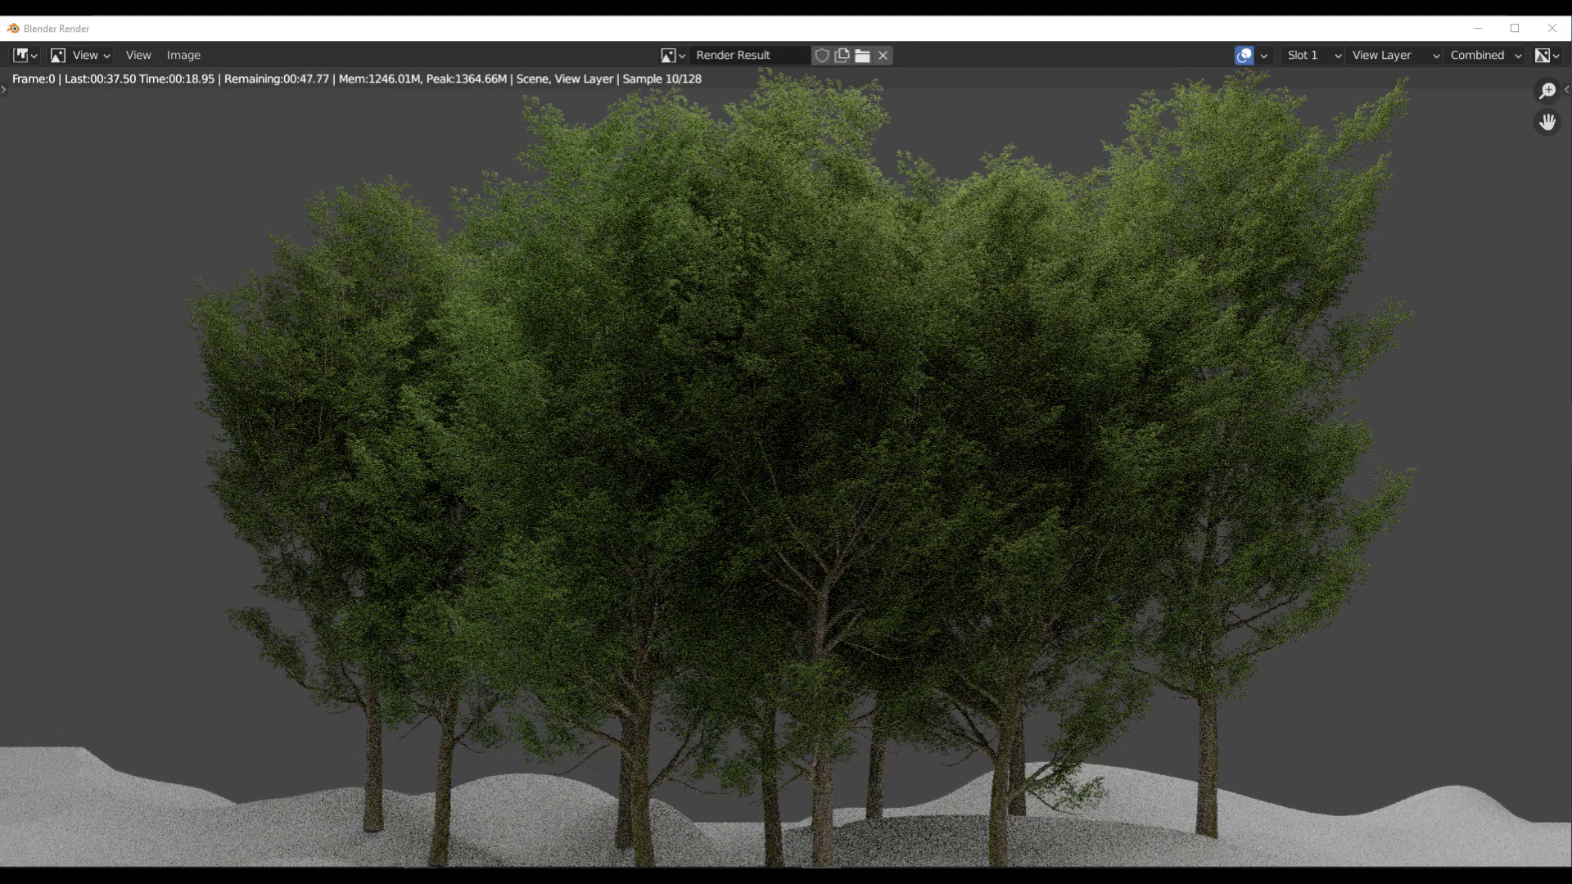
pyautogui.scroll(-2, 963, 449)
pyautogui.scroll(2, 963, 450)
pyautogui.scroll(-2, 934, 738)
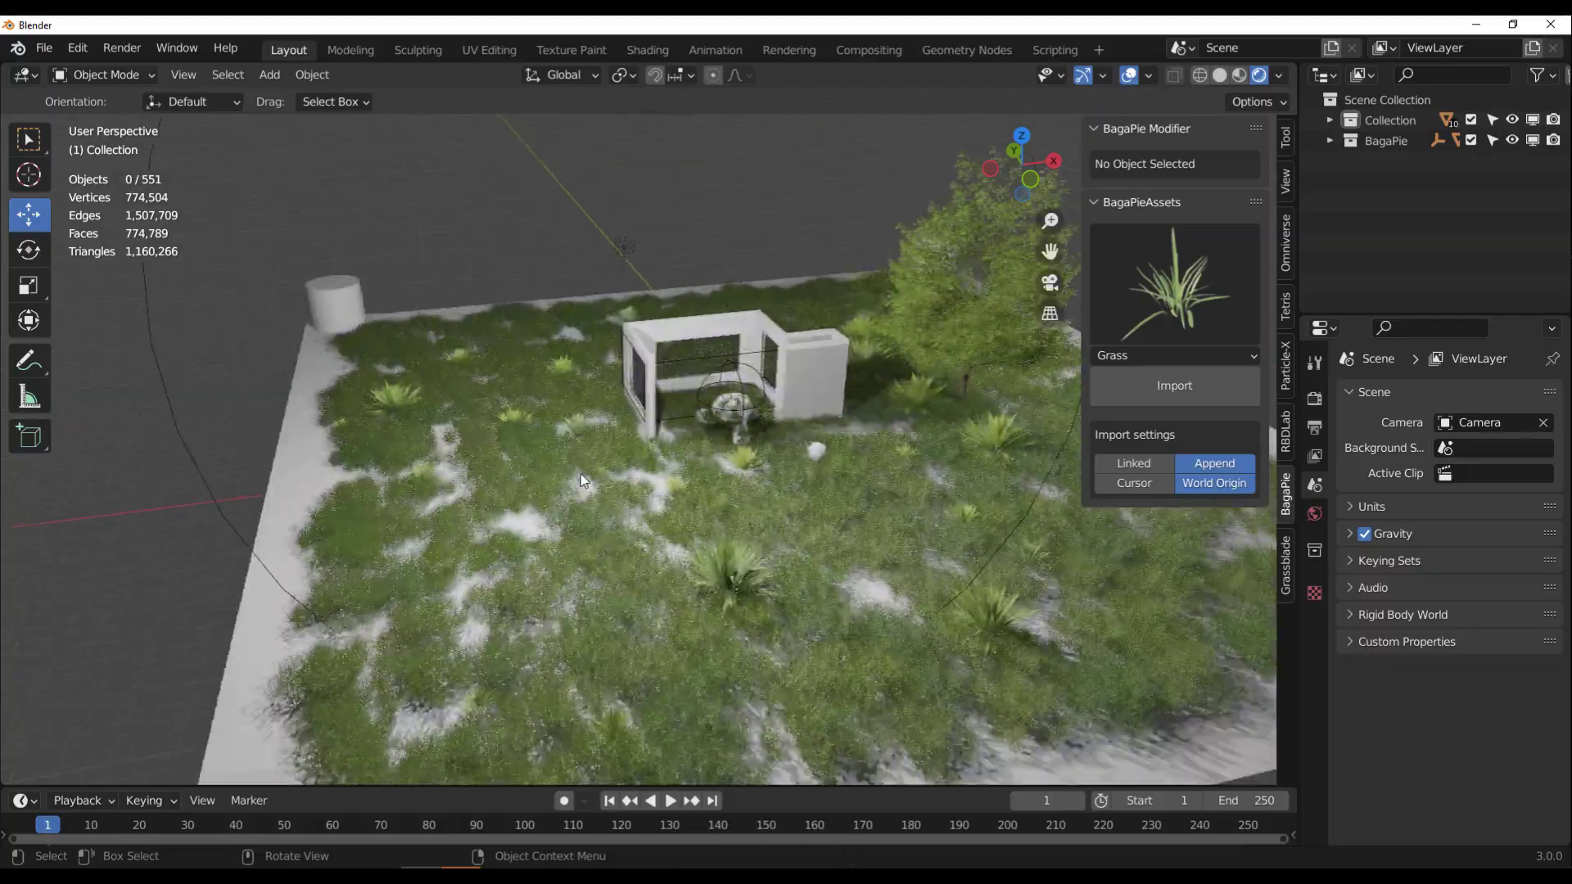
# Examine the grass-covered garden scene with its wall enclosure, both as an overview and close up.
pyautogui.scroll(-5, 620, 458)
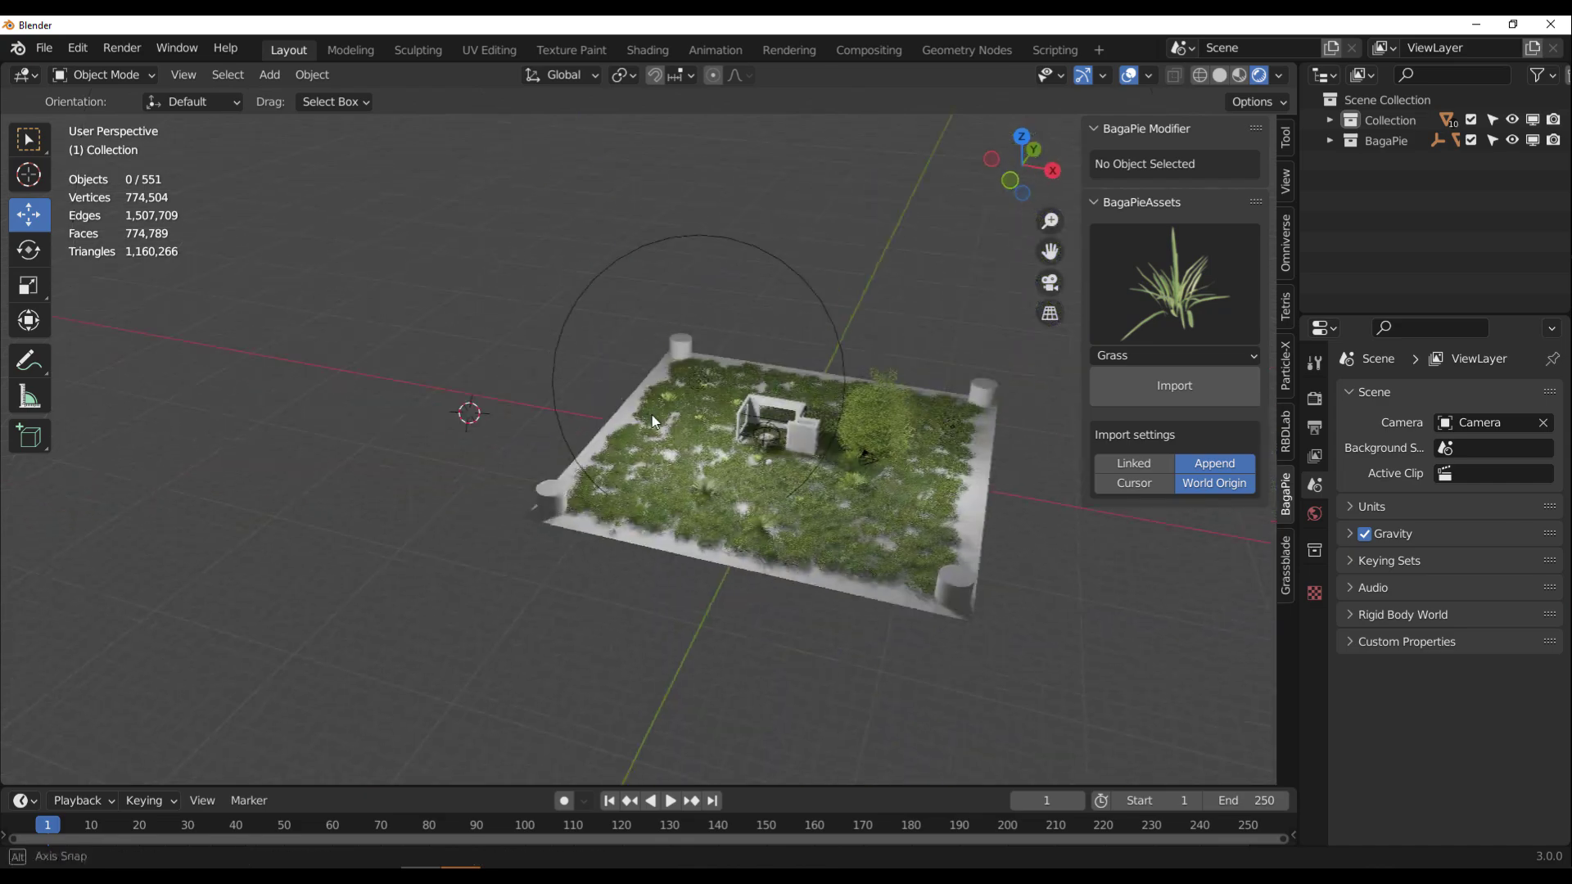
pyautogui.scroll(6, 863, 377)
pyautogui.scroll(-2, 802, 368)
pyautogui.scroll(-3, 650, 417)
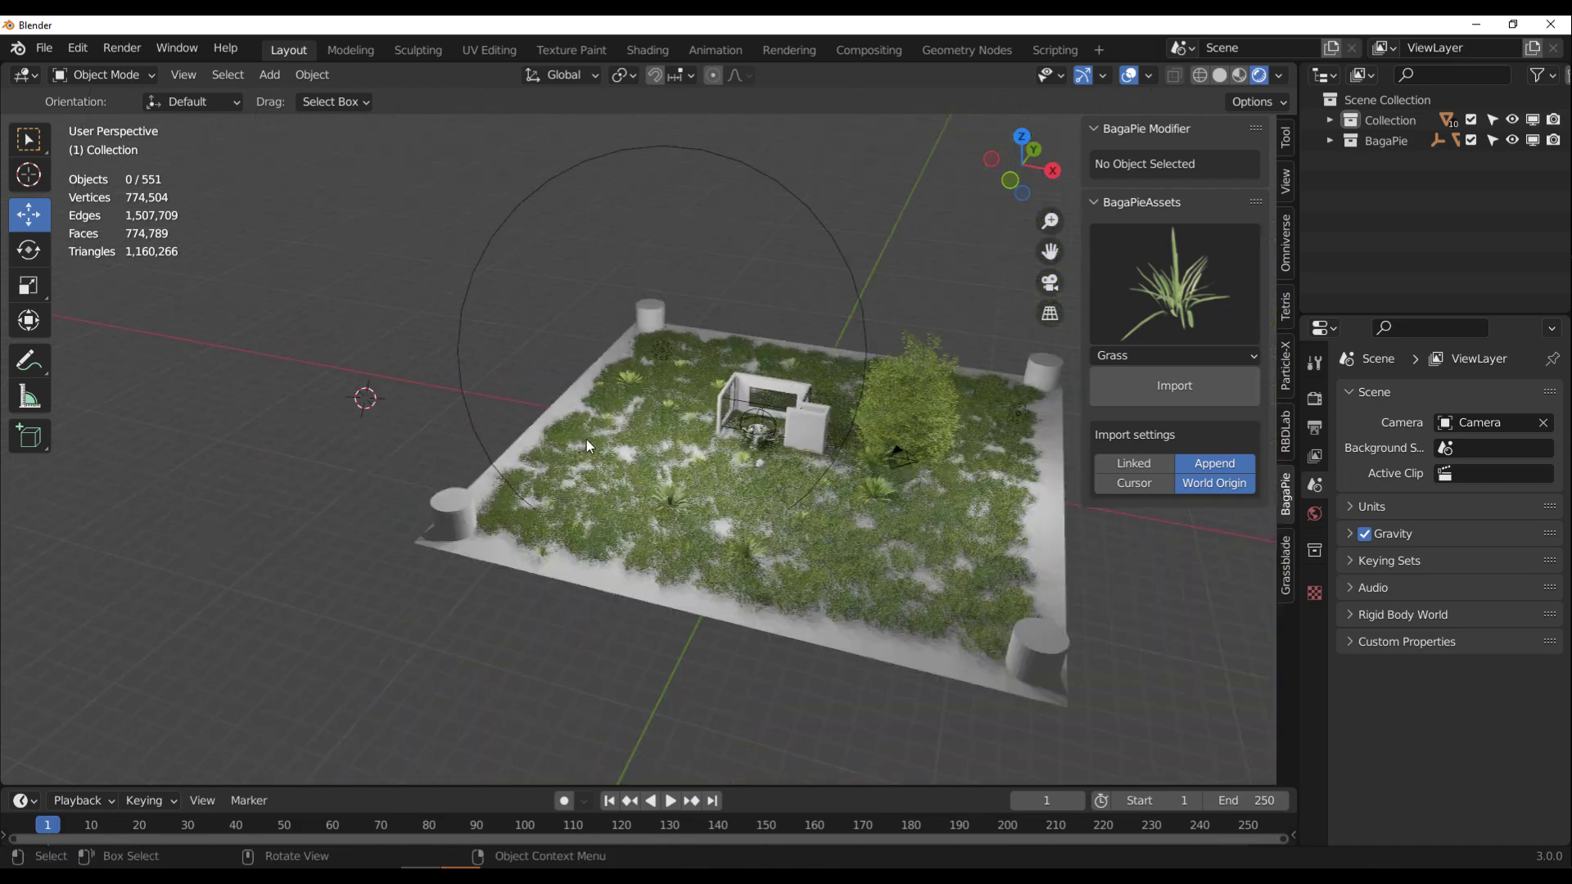
pyautogui.scroll(6, 676, 467)
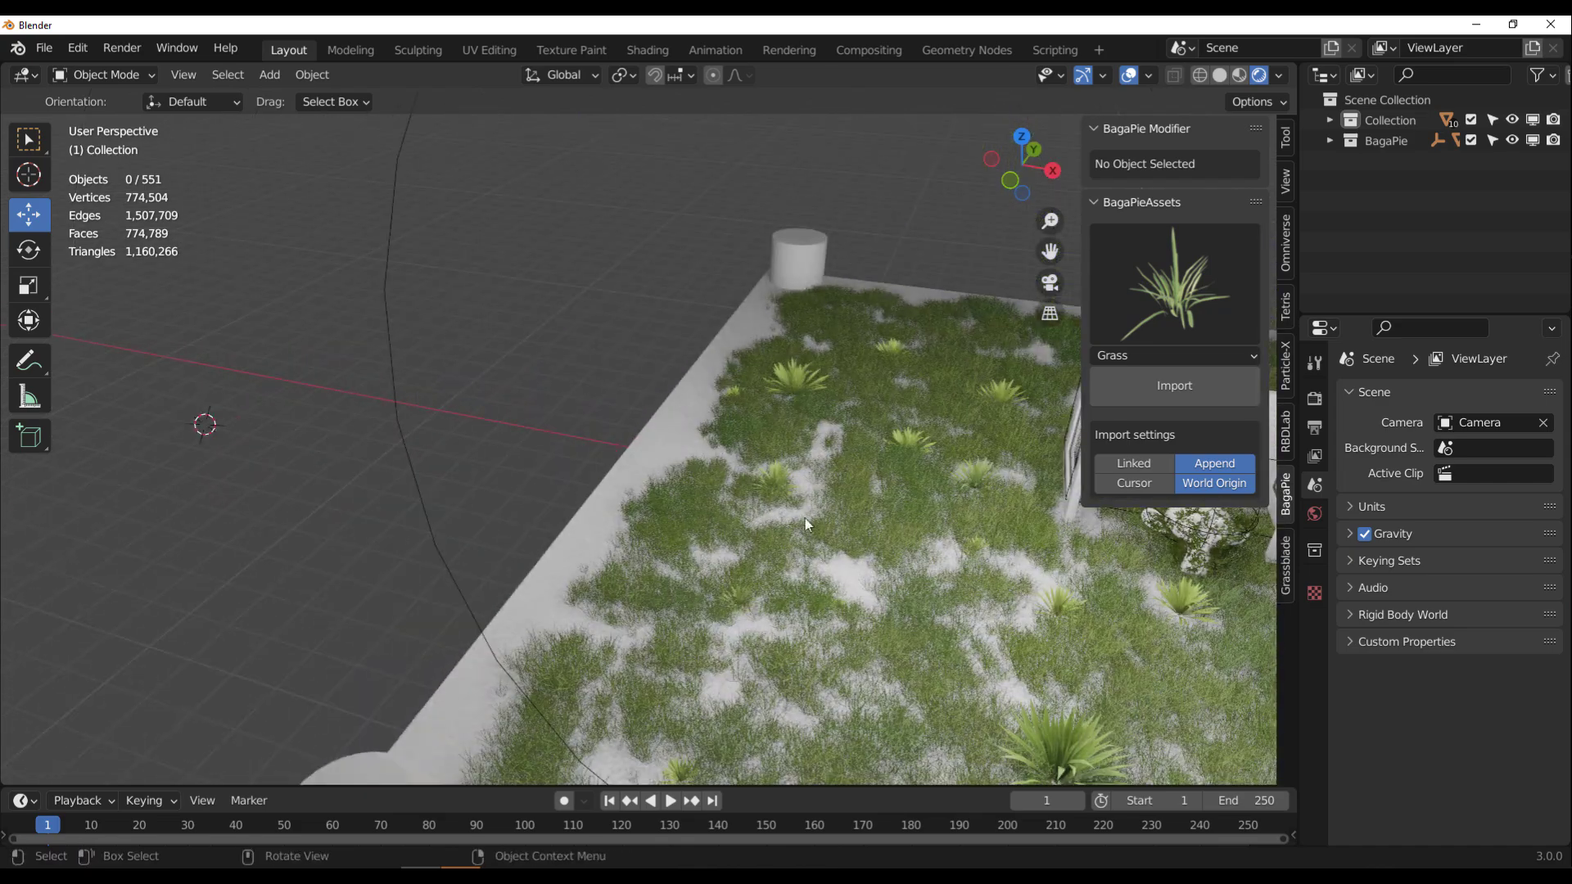
pyautogui.scroll(-4, 763, 465)
pyautogui.scroll(2, 707, 445)
# Add a mesh grid at the 3D cursor and scale it up to roughly the garden's size.
pyautogui.hotkey('shift', 'a')
pyautogui.moveTo(578, 423)
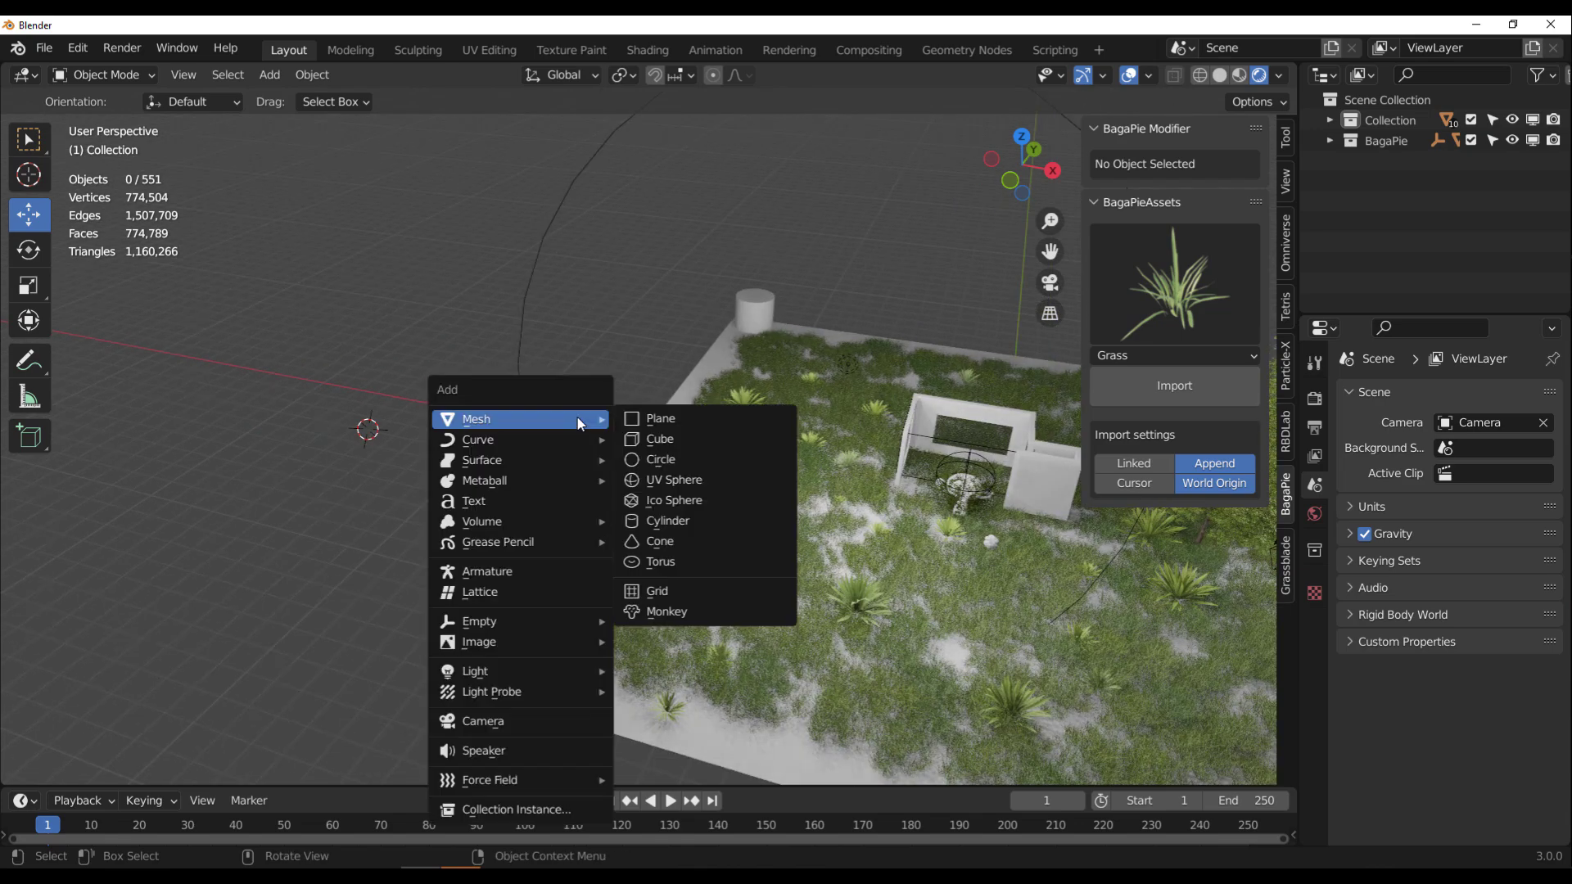
pyautogui.click(741, 586)
pyautogui.scroll(-3, 743, 580)
pyautogui.moveTo(429, 498); pyautogui.dragTo(529, 498, button='middle')
pyautogui.press('s')
pyautogui.moveTo(449, 511); pyautogui.dragTo(980, 123)
pyautogui.moveTo(560, 783); pyautogui.dragTo(560, 783)
pyautogui.press('KP_Decimal')
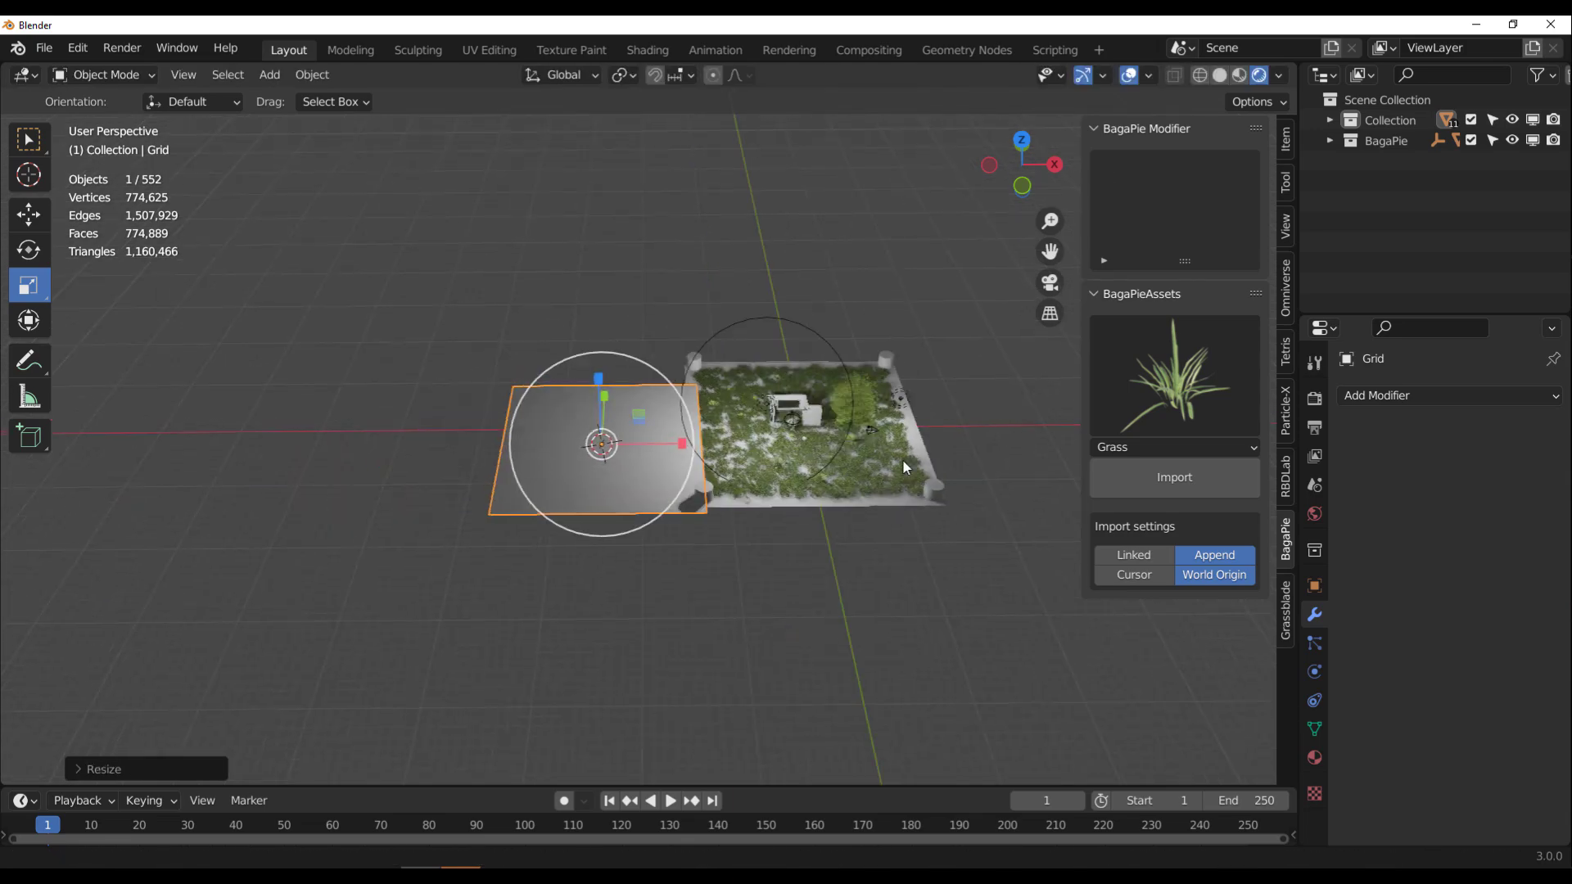
# Add a Subdivision Surface modifier of type Simple to the new grid and apply it.
pyautogui.scroll(2, 716, 370)
pyautogui.click(1447, 396)
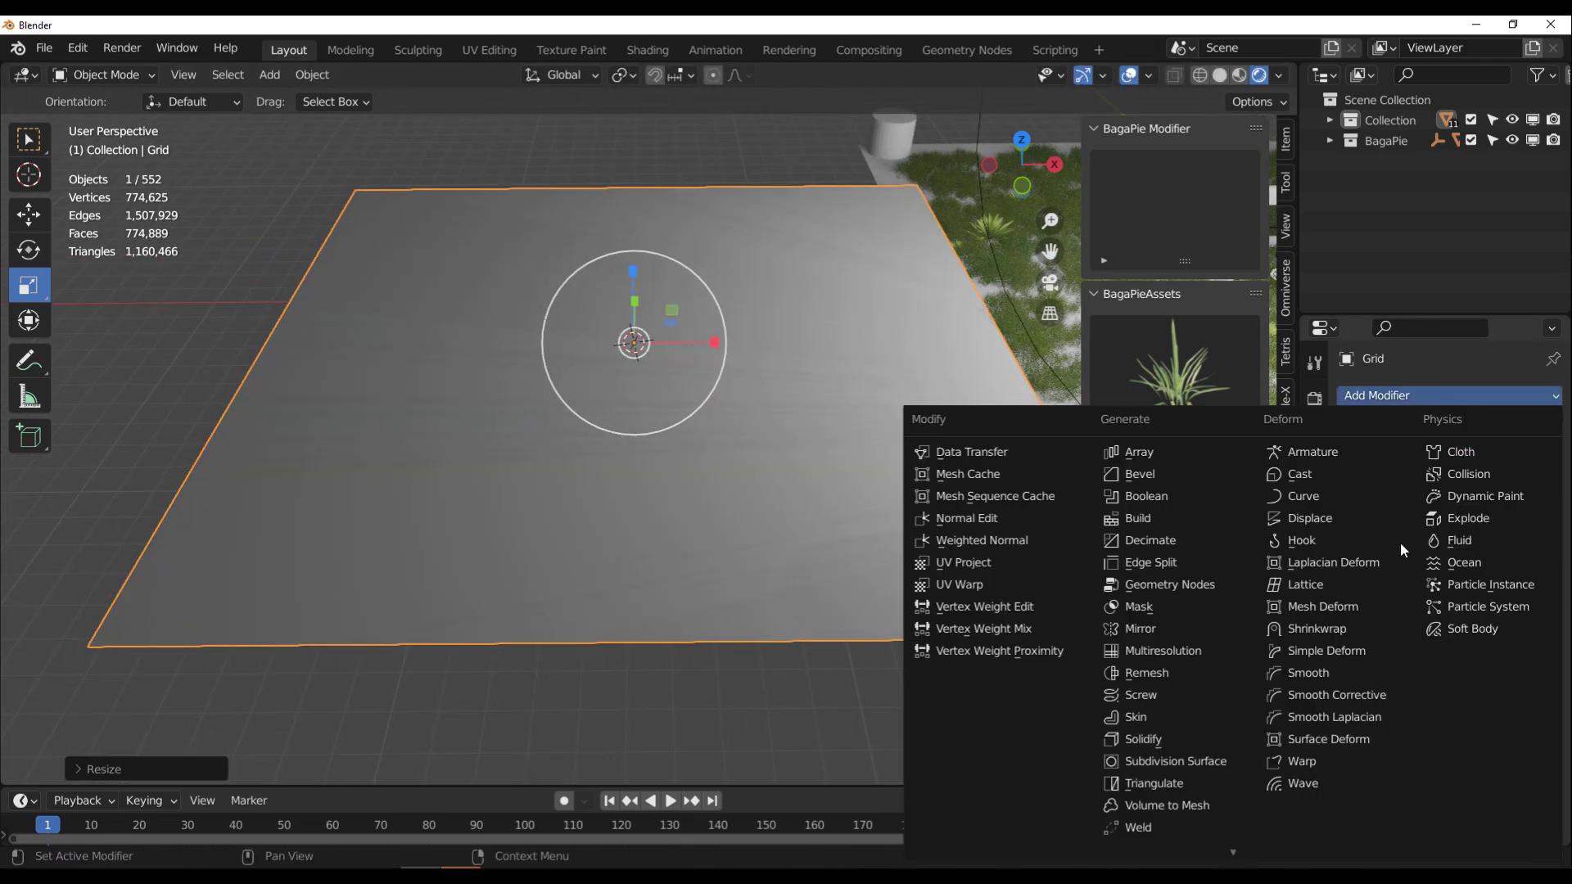
pyautogui.click(1187, 761)
pyautogui.click(1494, 460)
pyautogui.click(1504, 429)
pyautogui.click(1469, 455)
pyautogui.scroll(-4, 591, 346)
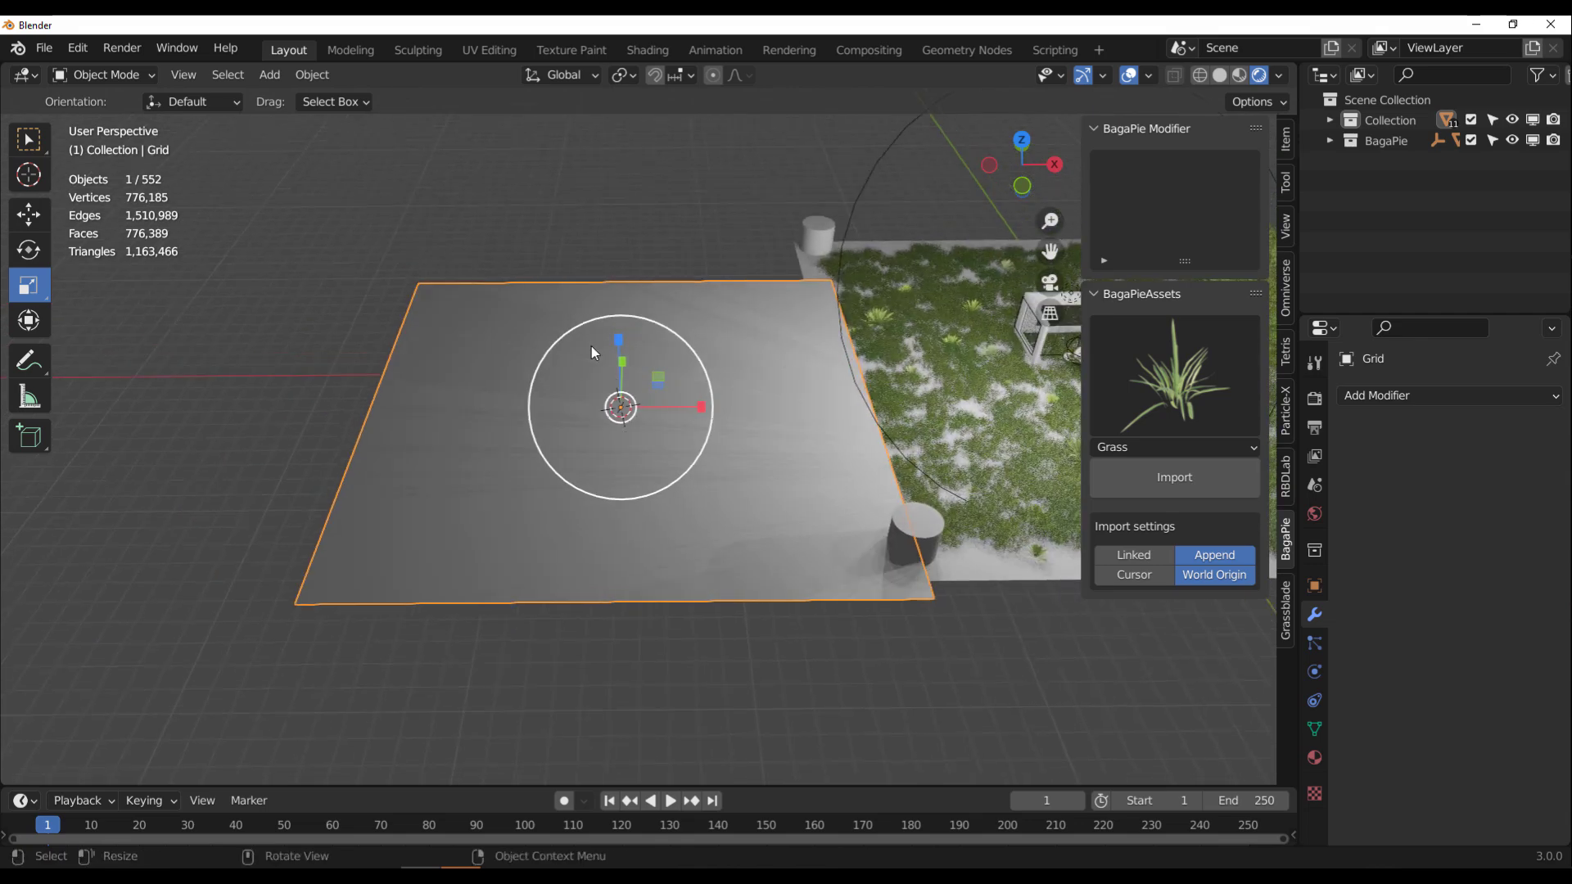
# Start a BagaPie Scatter Paint on the grid using the bushy green clump from the Grass assets.
pyautogui.press('j')
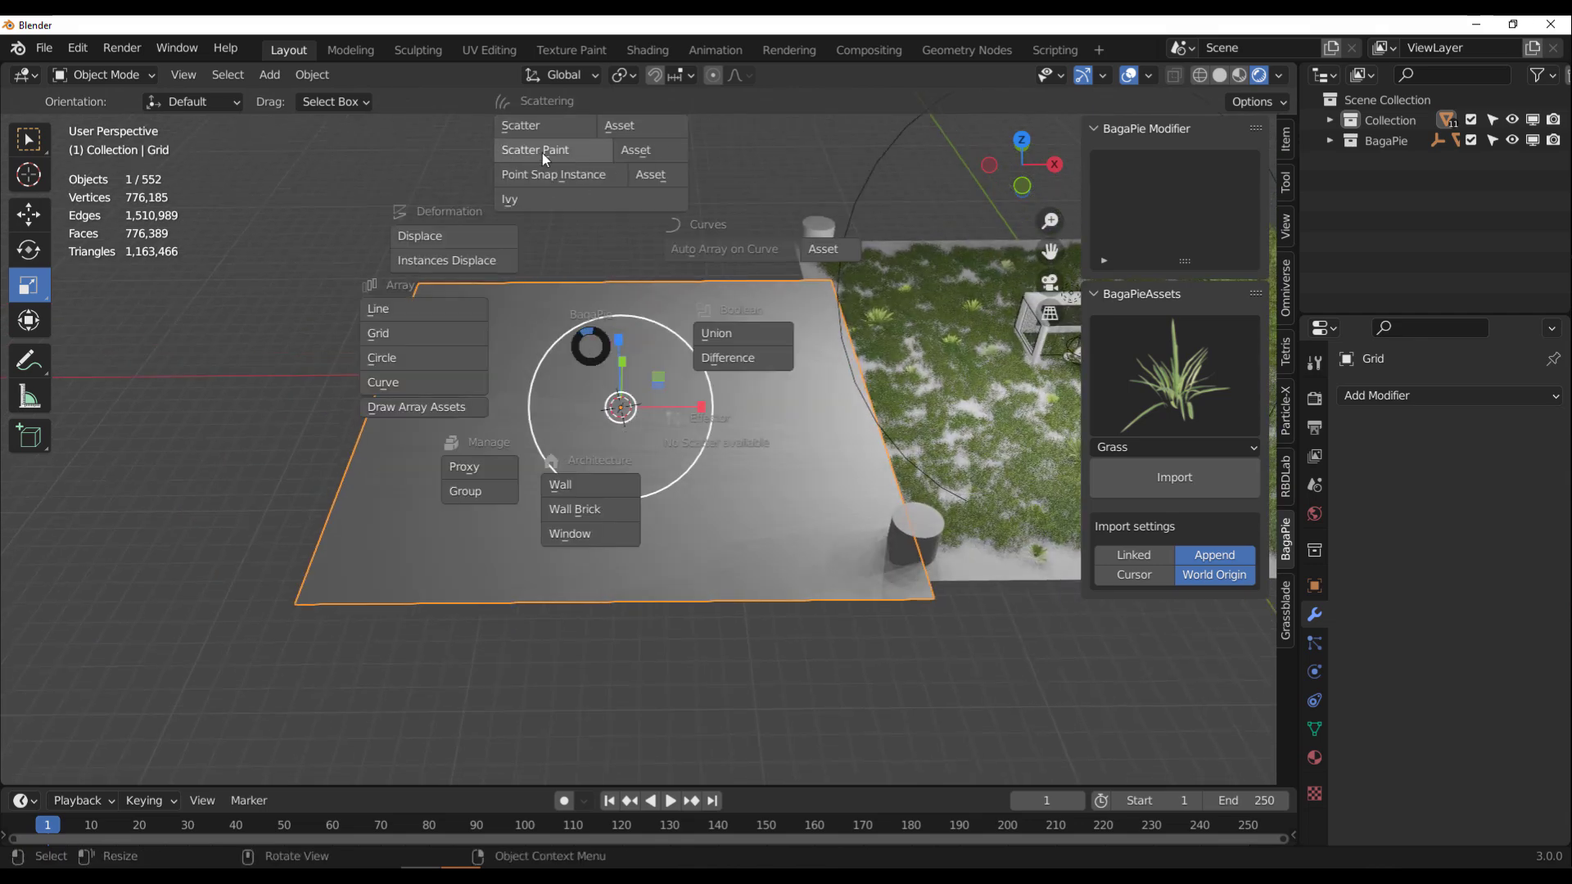
pyautogui.click(636, 150)
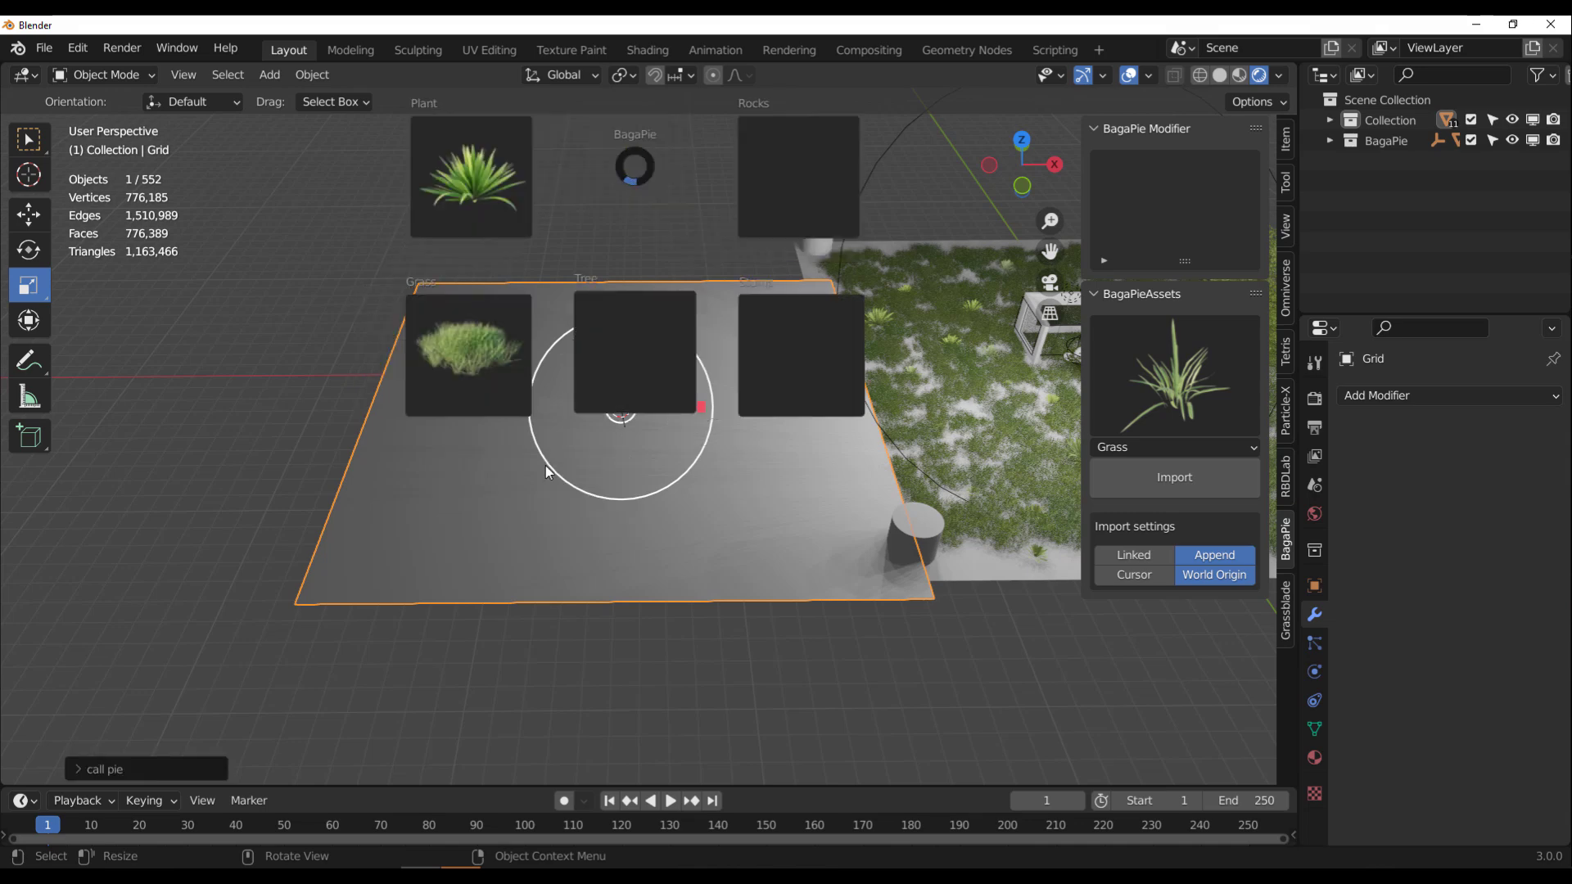
pyautogui.click(506, 339)
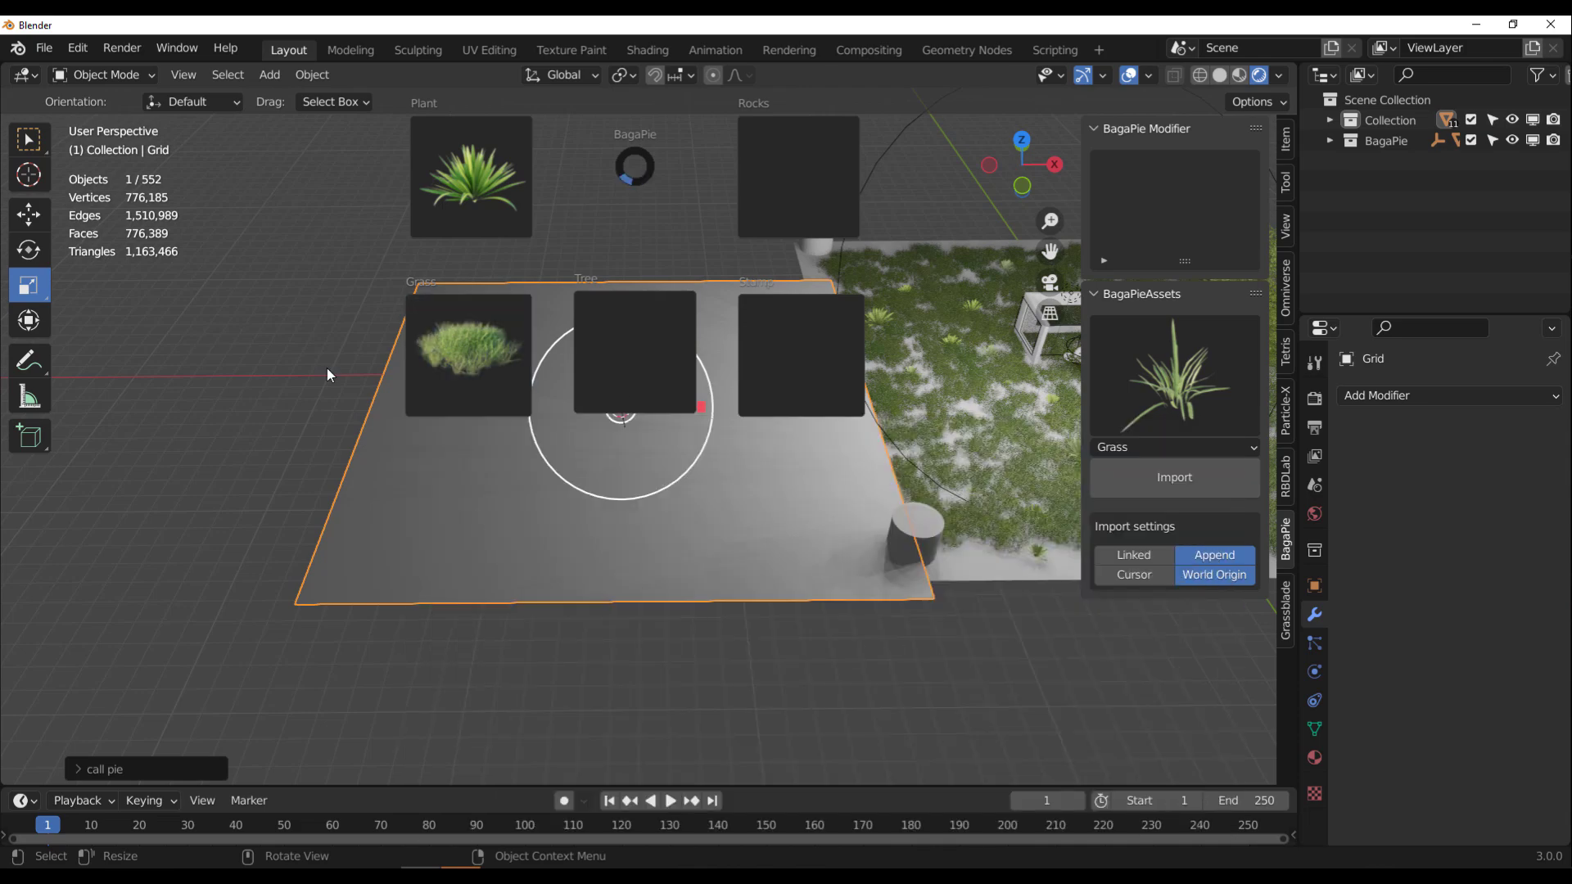
pyautogui.click(488, 349)
pyautogui.click(528, 352)
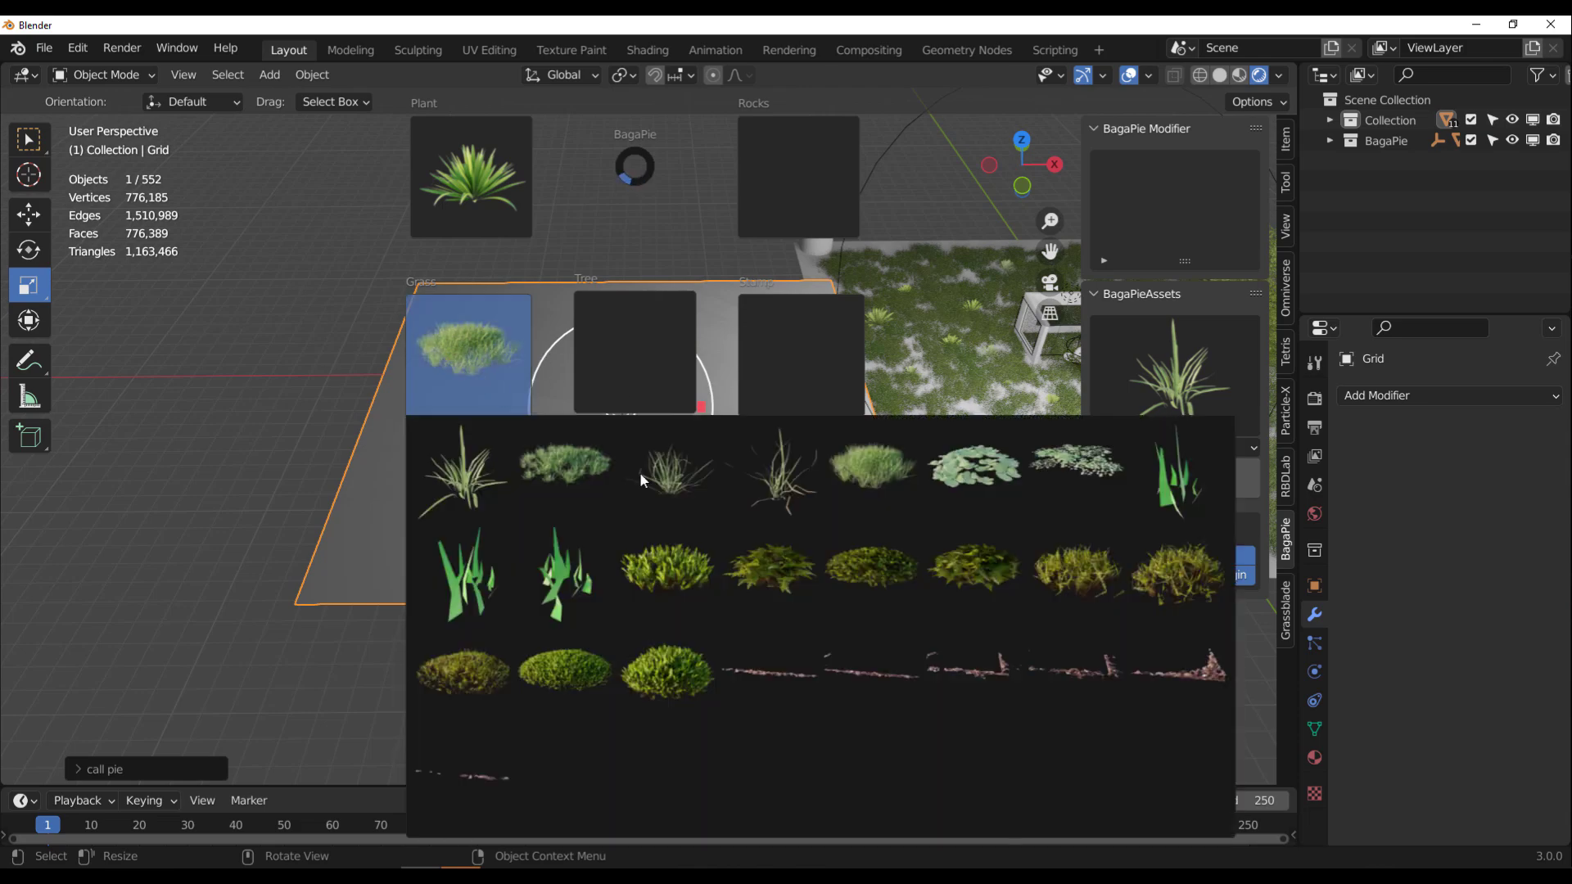
pyautogui.click(911, 482)
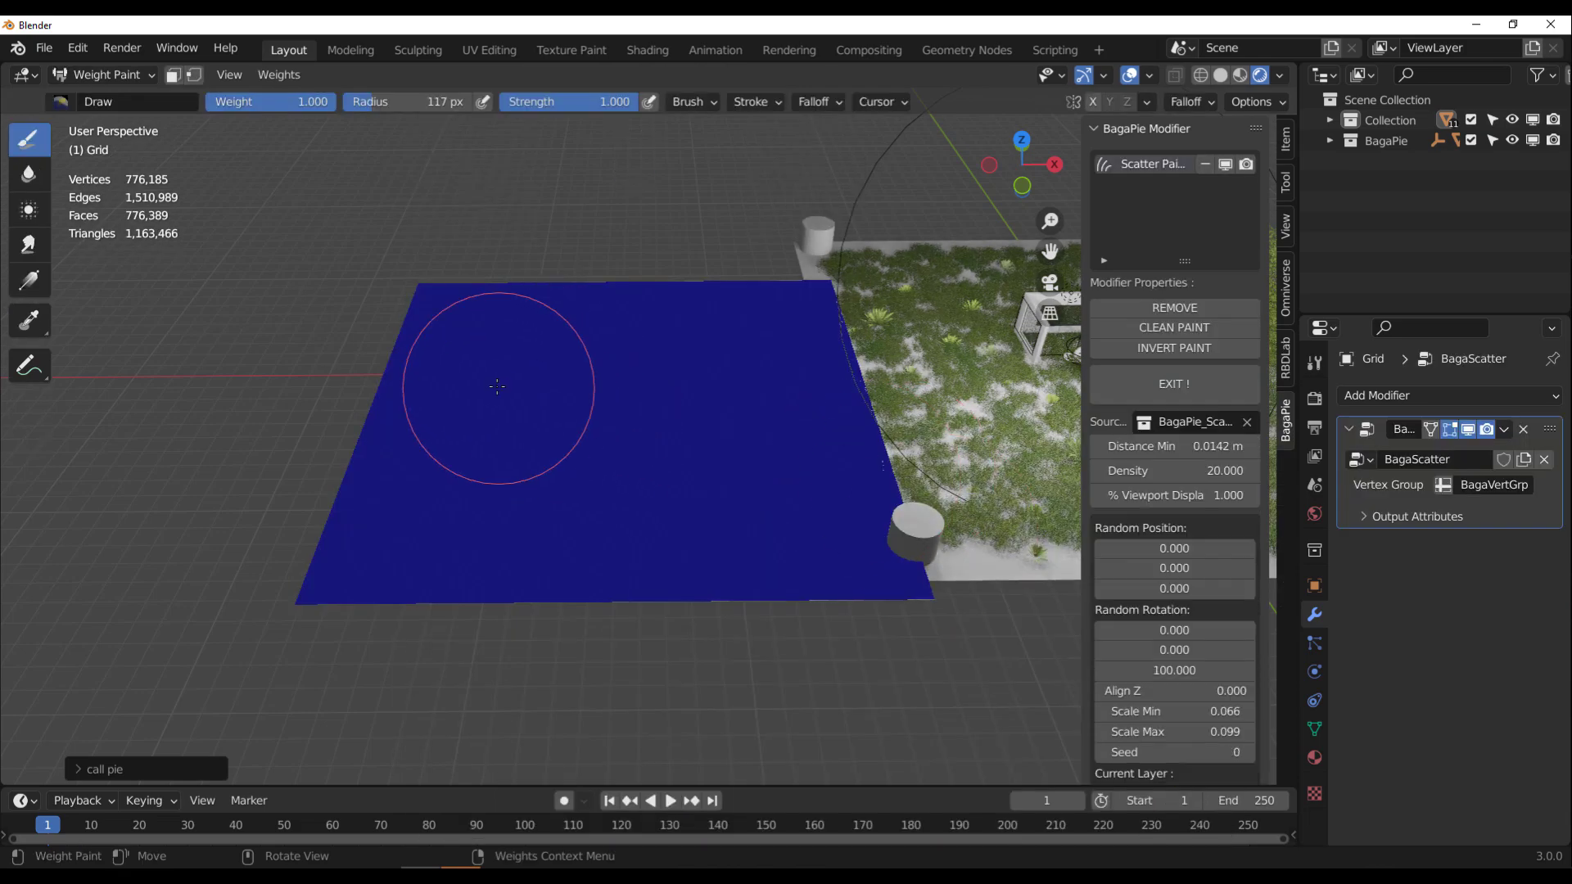
# Paint the scatter weights over most of the grid, leaving a diagonal strip unpainted, and exit paint mode.
pyautogui.moveTo(548, 353); pyautogui.dragTo(551, 428, button='middle')
pyautogui.scroll(-4, 505, 454)
pyautogui.moveTo(527, 467)
pyautogui.mouseDown()
pyautogui.moveTo(724, 454)
pyautogui.moveTo(716, 244)
pyautogui.mouseUp()
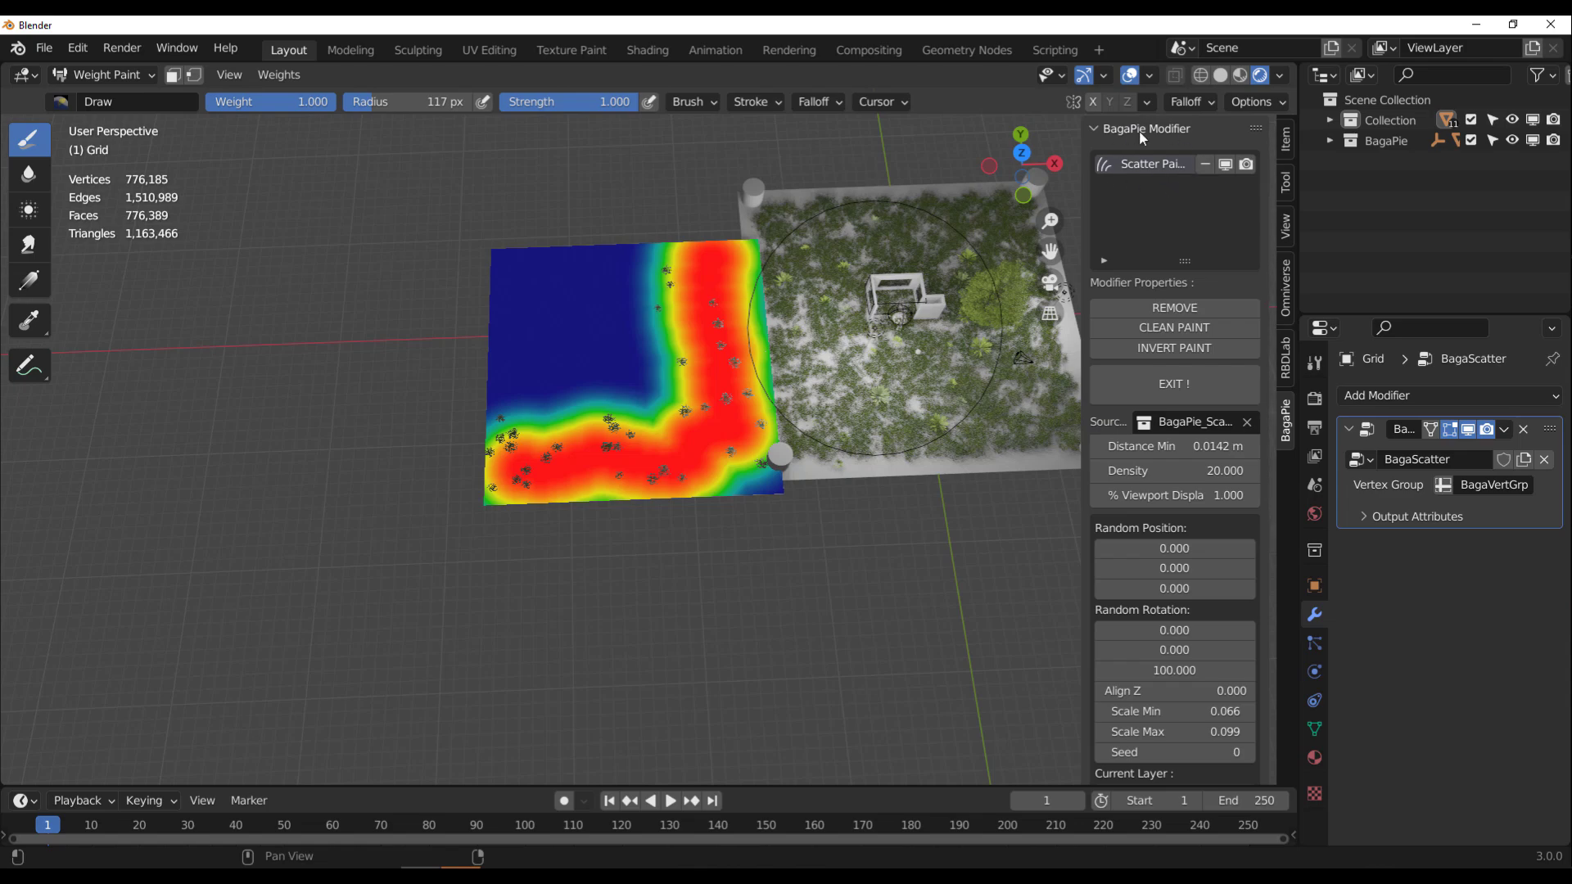
pyautogui.moveTo(723, 377)
pyautogui.mouseDown()
pyautogui.moveTo(767, 457)
pyautogui.moveTo(688, 248)
pyautogui.moveTo(606, 393)
pyautogui.moveTo(499, 384)
pyautogui.moveTo(495, 301)
pyautogui.mouseUp()
pyautogui.scroll(3, 495, 301)
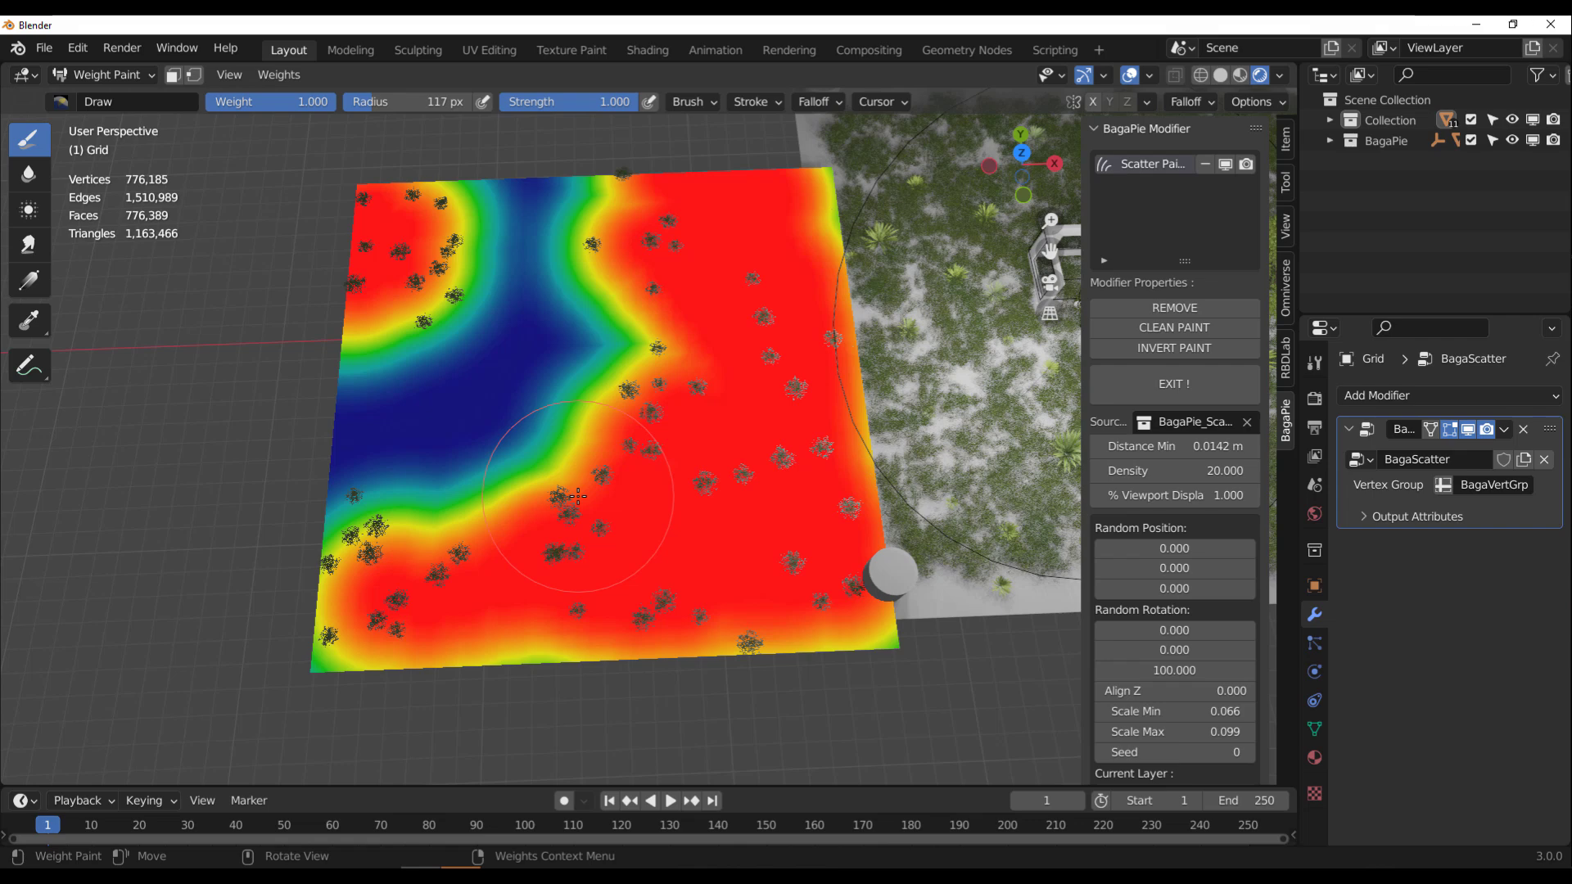
pyautogui.click(1189, 388)
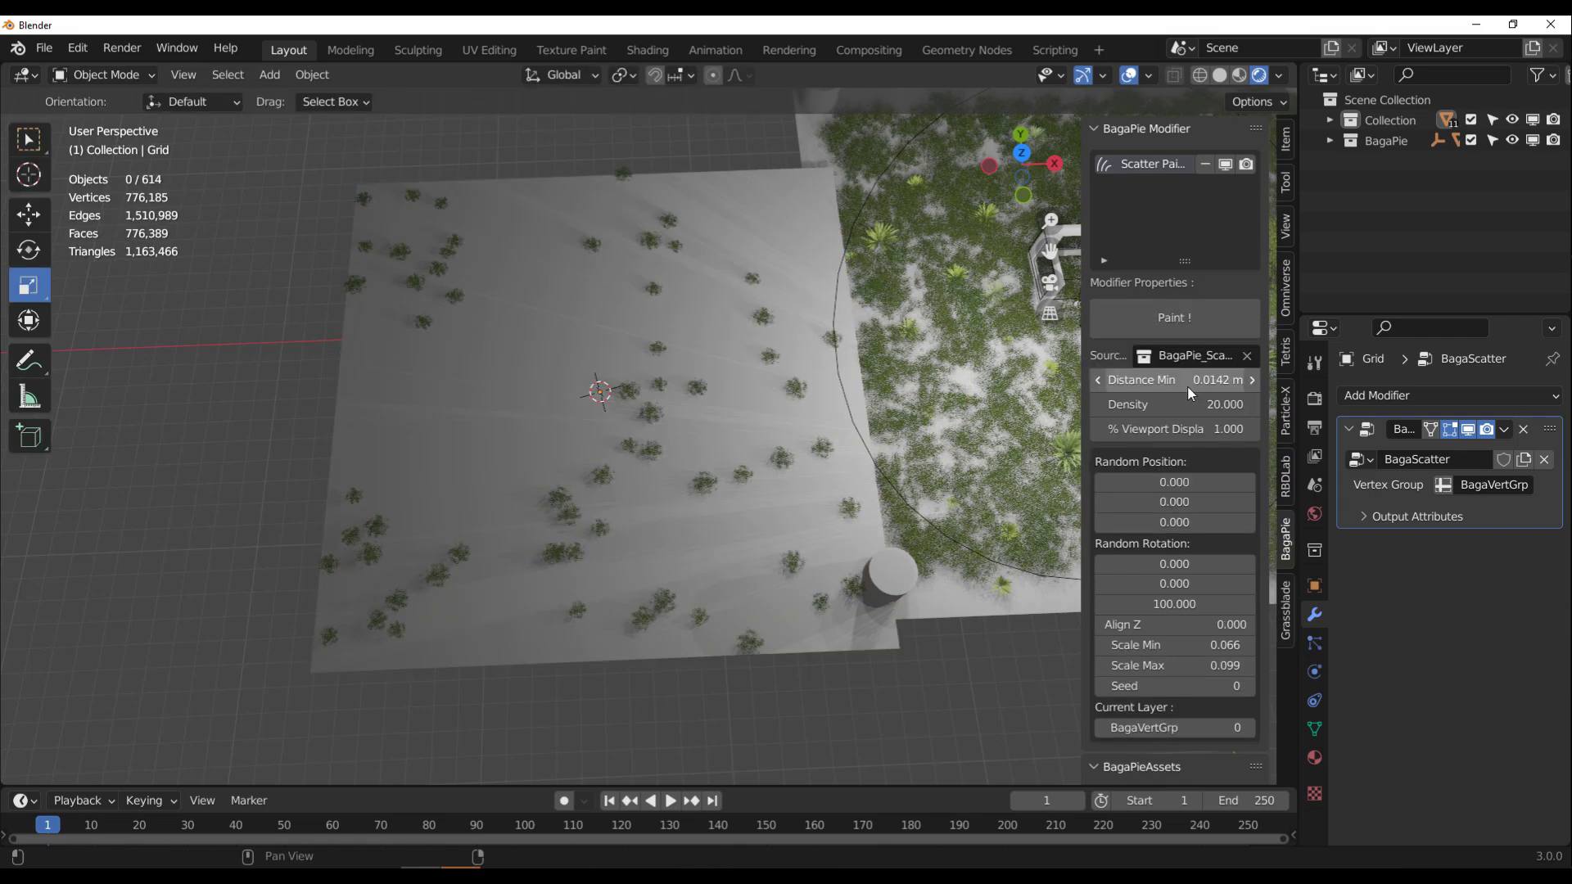
# Raise the painted grass scatter's density to 444.7.
pyautogui.moveTo(1175, 404); pyautogui.dragTo(1342, 404)
pyautogui.scroll(5, 430, 494)
pyautogui.scroll(-5, 551, 524)
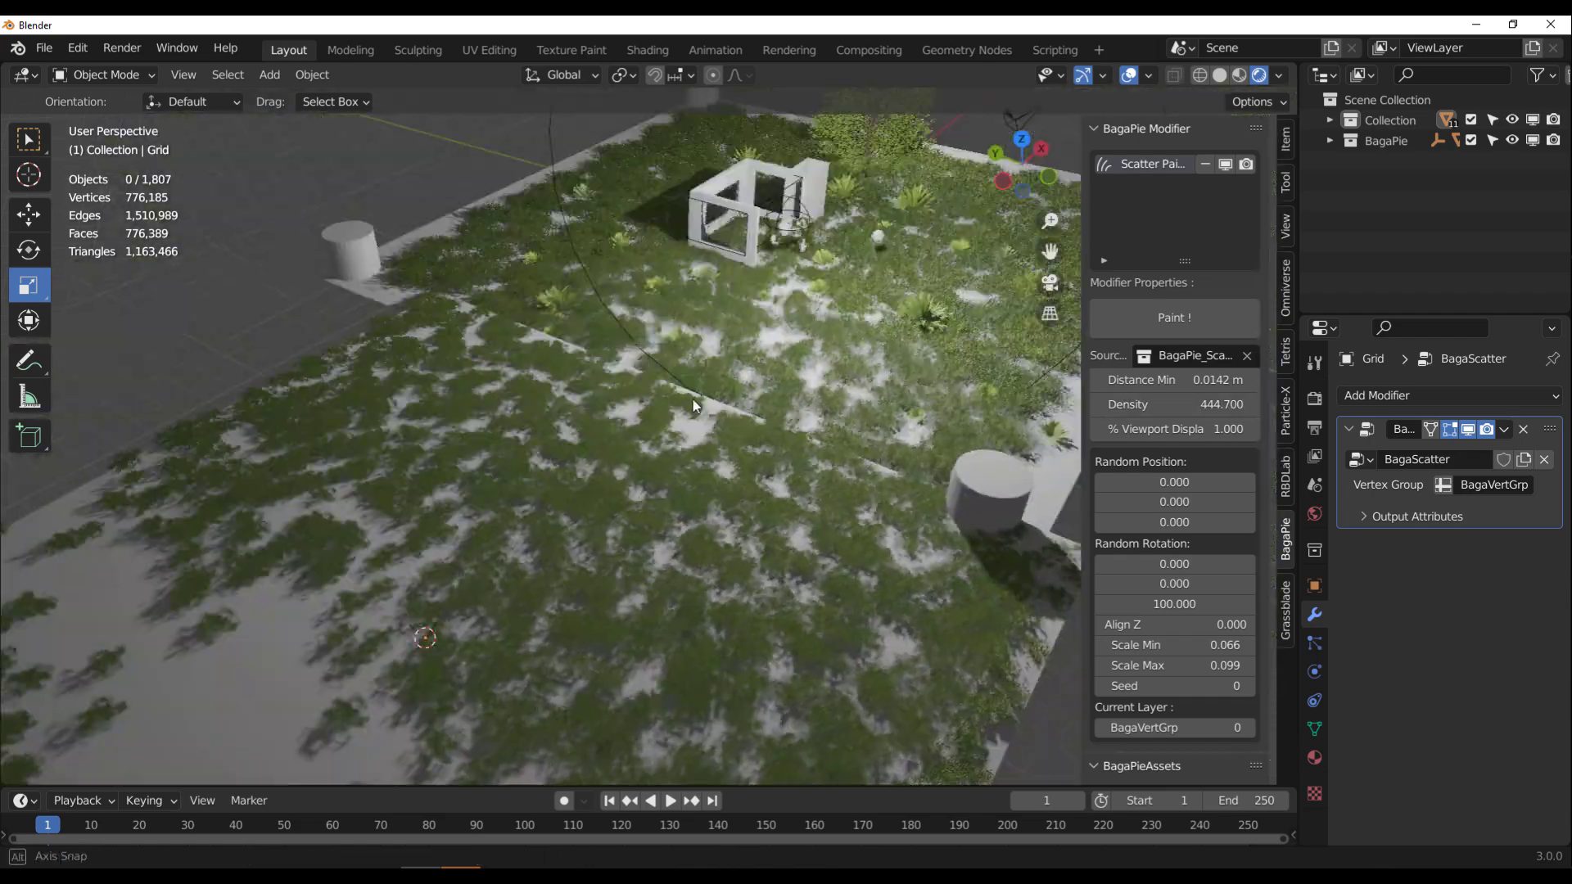
# Examine the grid's BagaScatter node tree in the Geometry Nodes workspace, and return to the Layout workspace.
pyautogui.click(955, 51)
pyautogui.scroll(8, 740, 737)
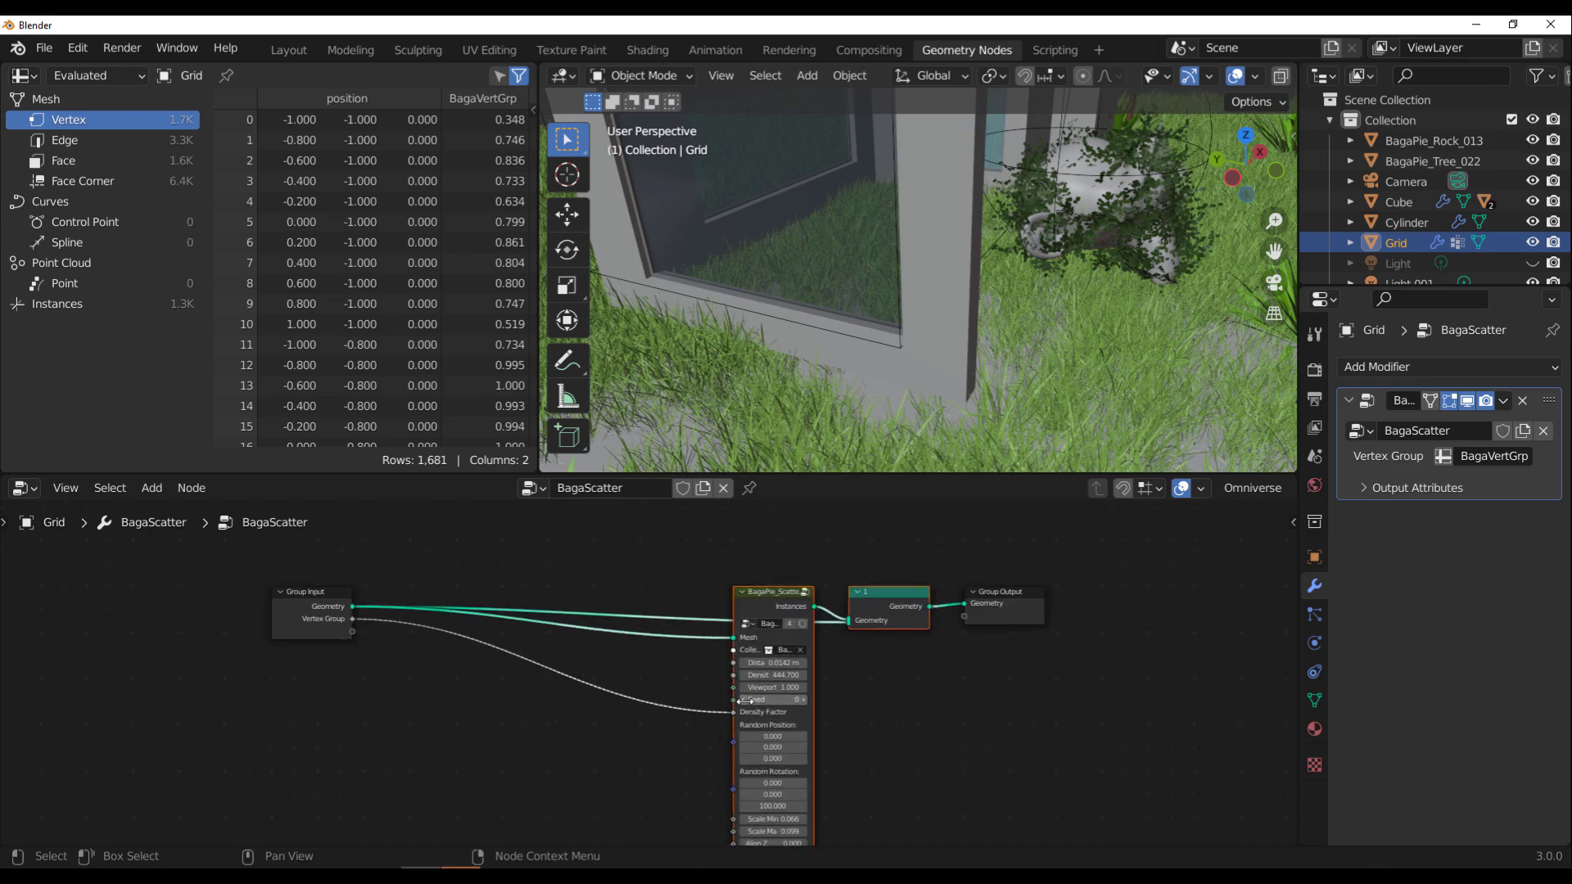
pyautogui.click(716, 680)
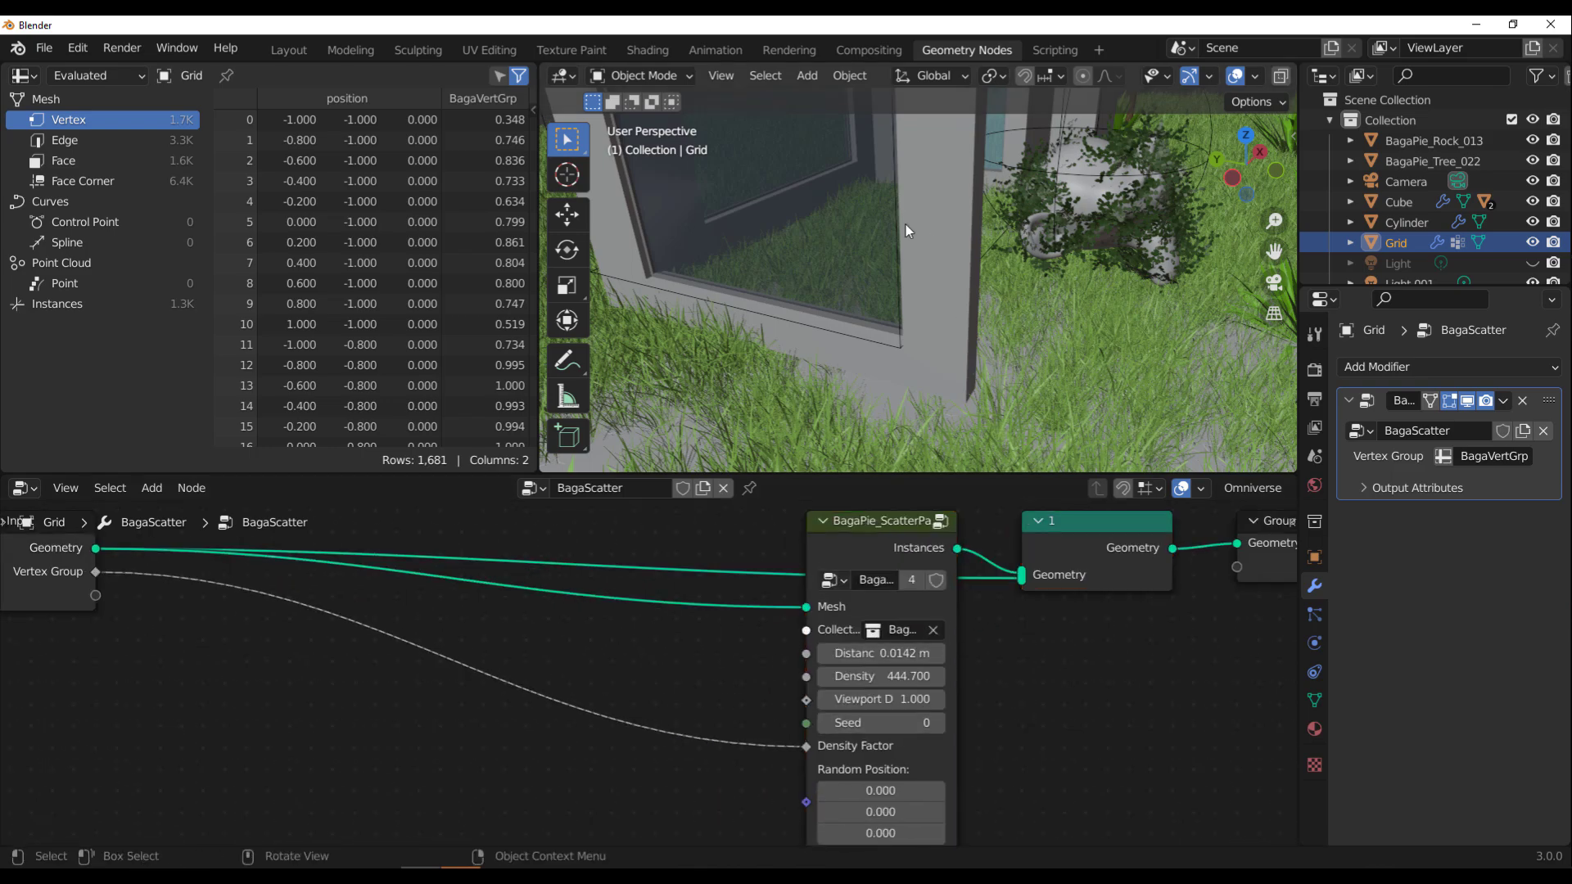
pyautogui.scroll(-6, 883, 253)
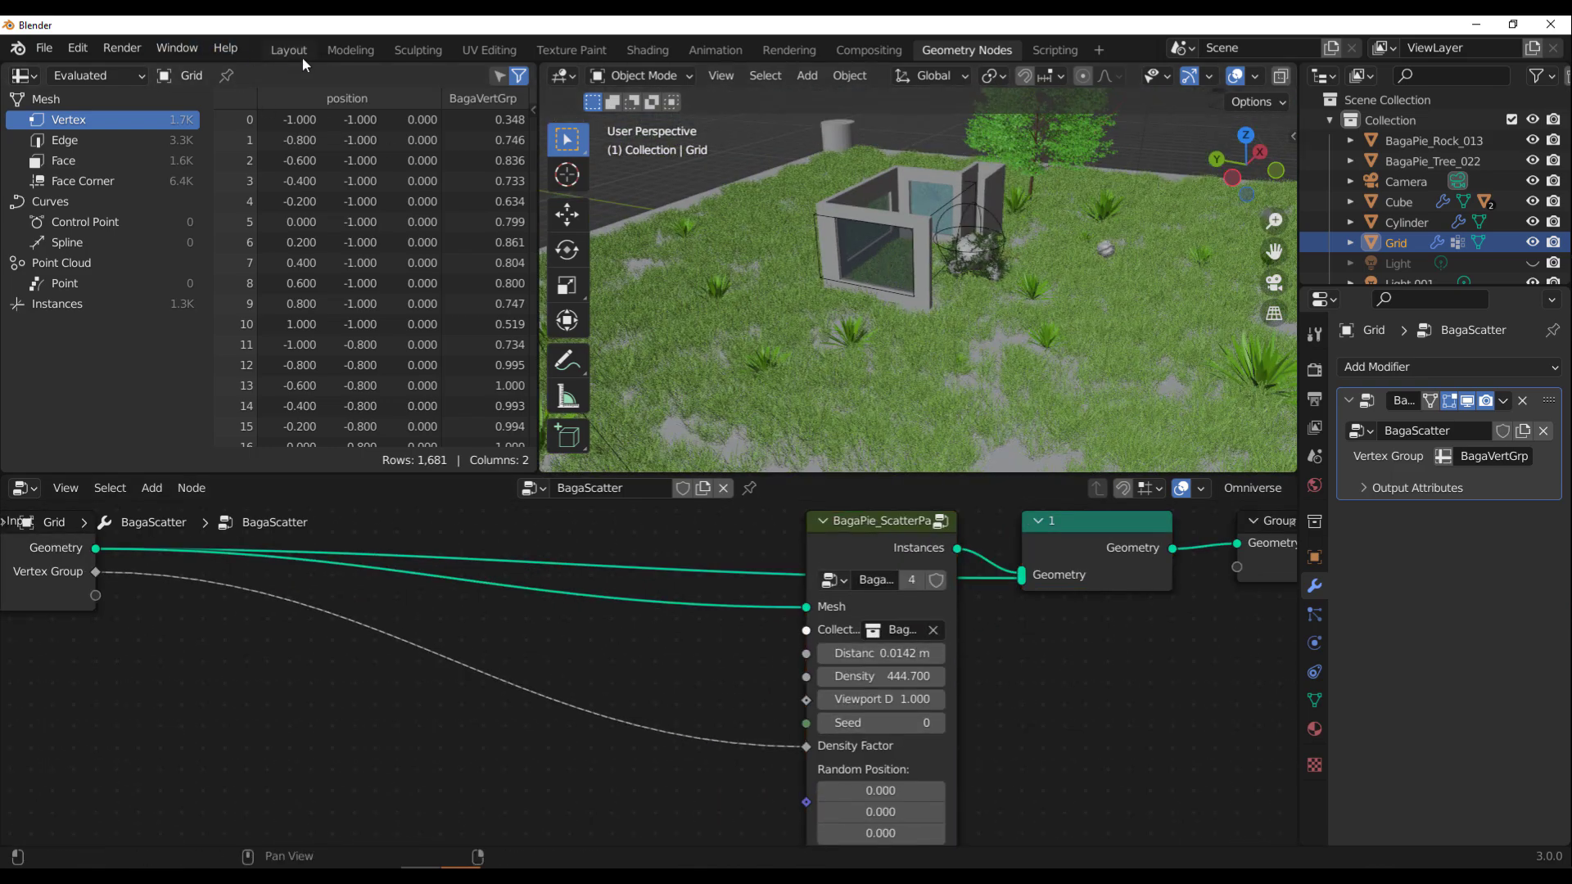
pyautogui.click(289, 50)
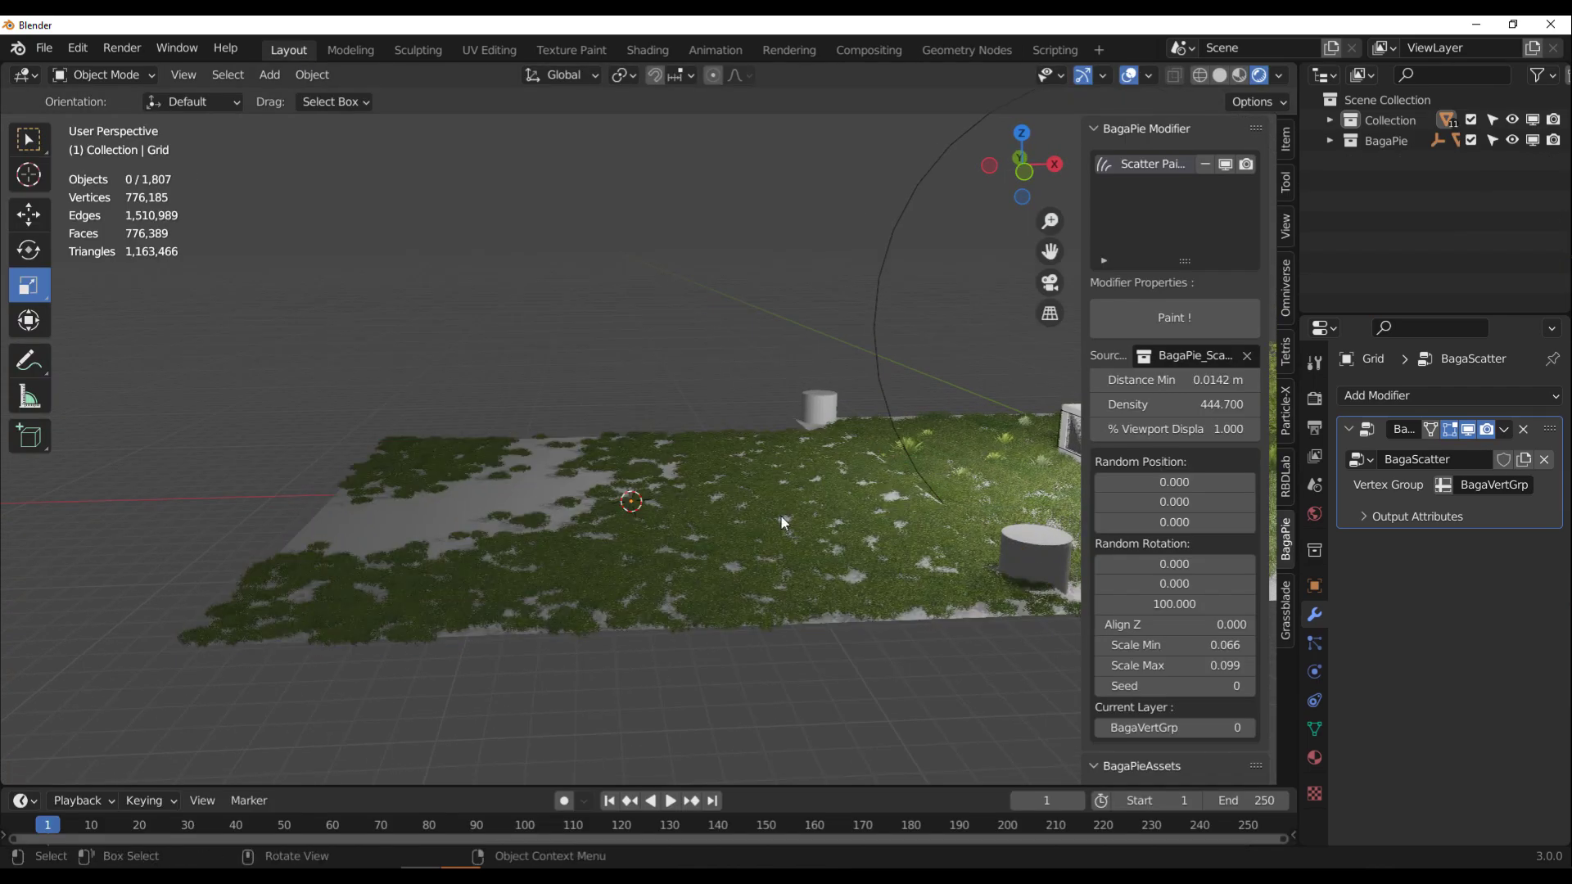
# Move the grass-scattered grid slightly away from the garden plot and deselect it.
pyautogui.click(841, 622)
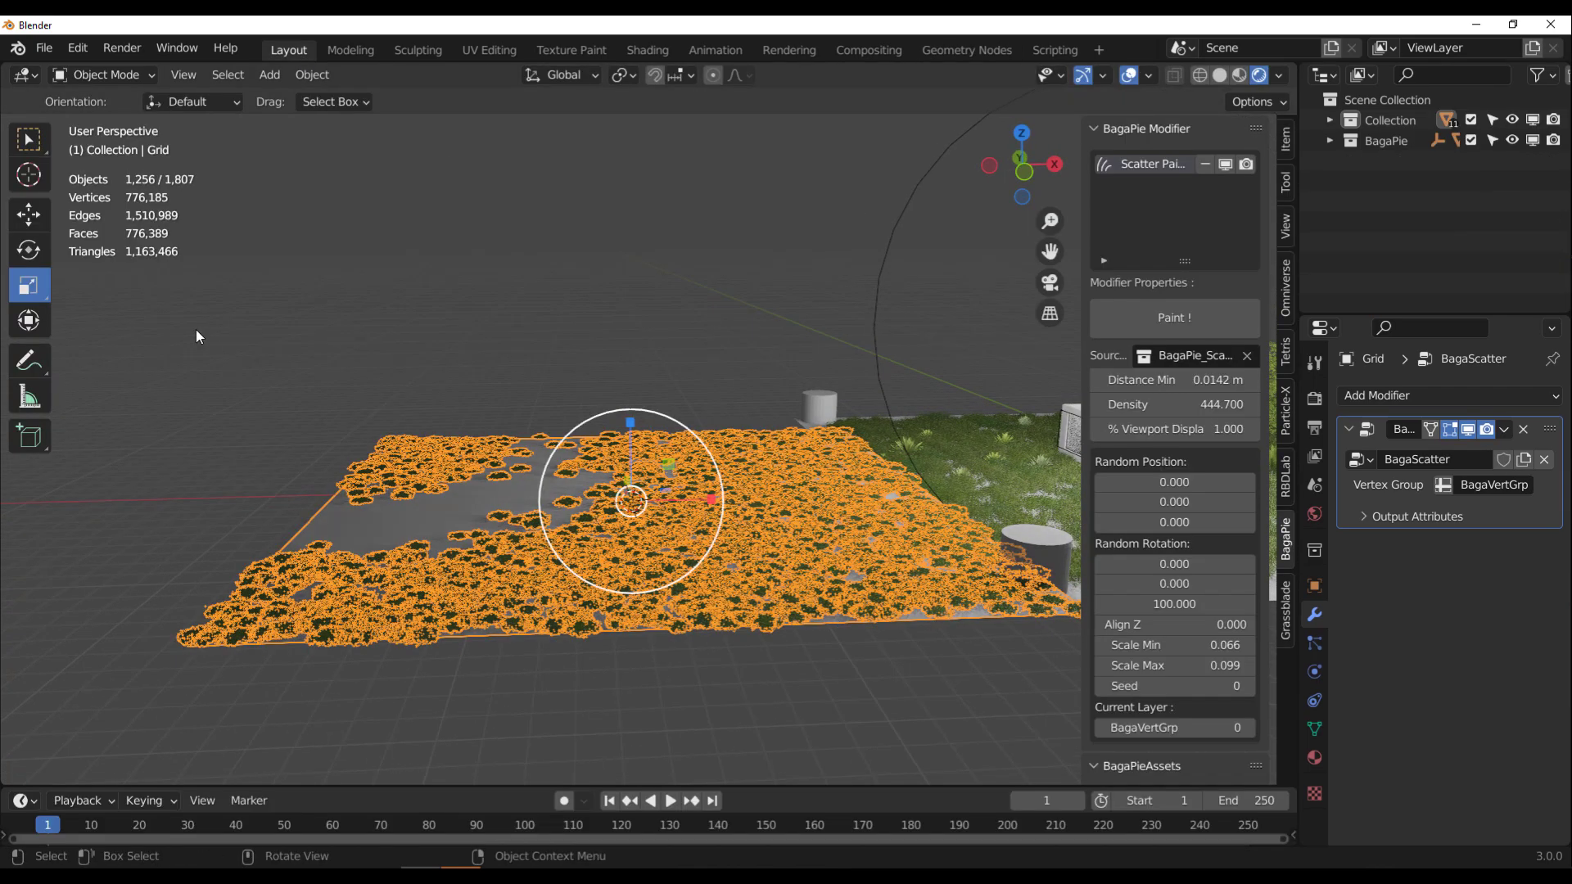
pyautogui.click(29, 215)
pyautogui.moveTo(669, 464); pyautogui.dragTo(626, 470)
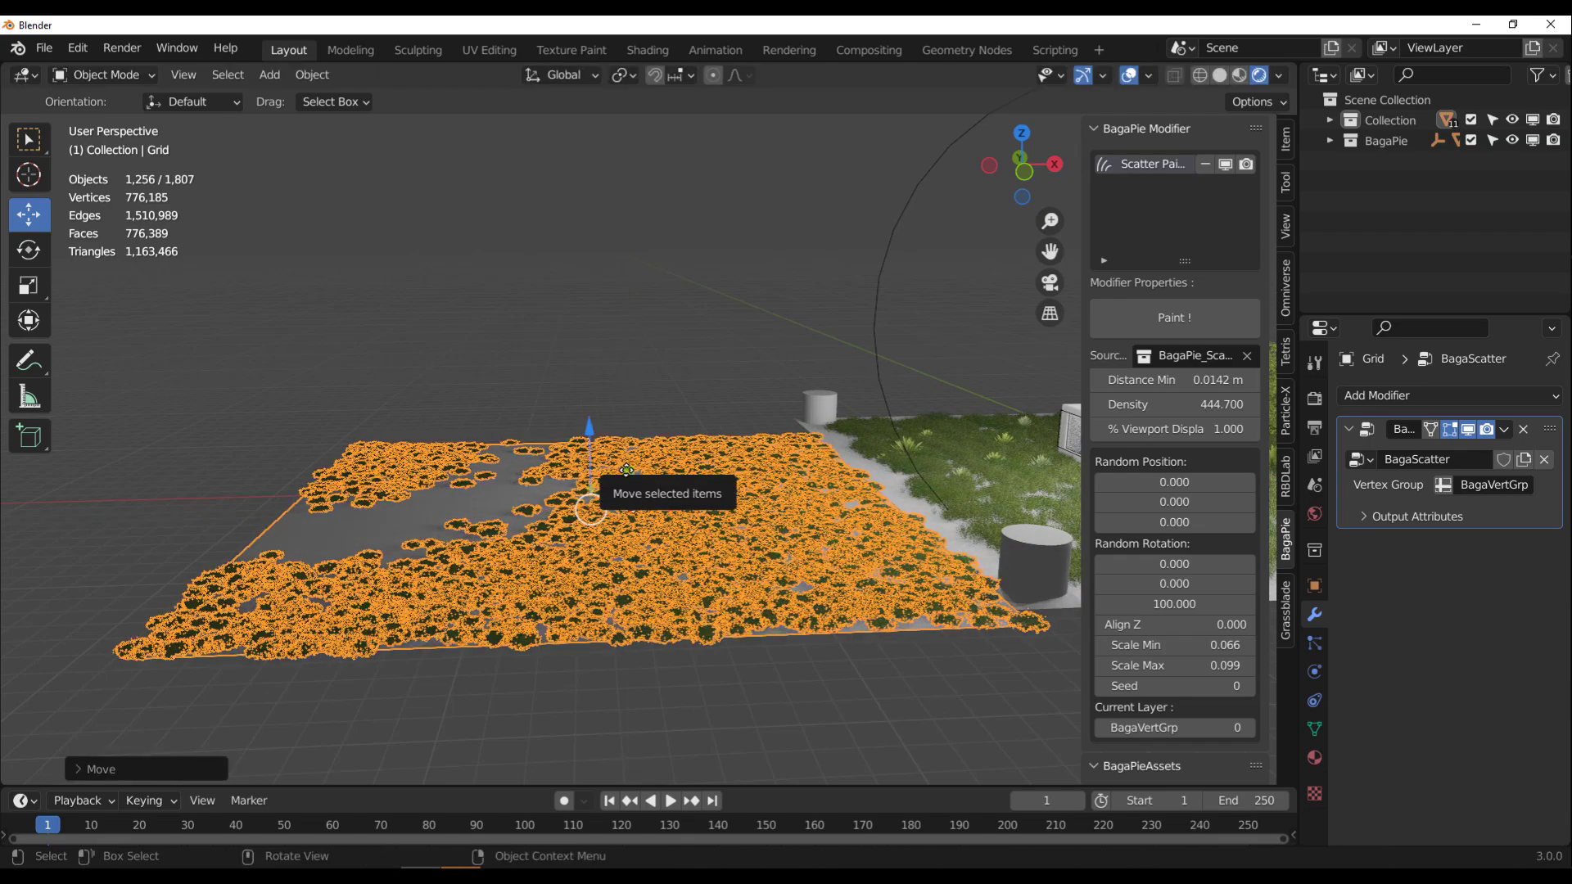
pyautogui.click(673, 337)
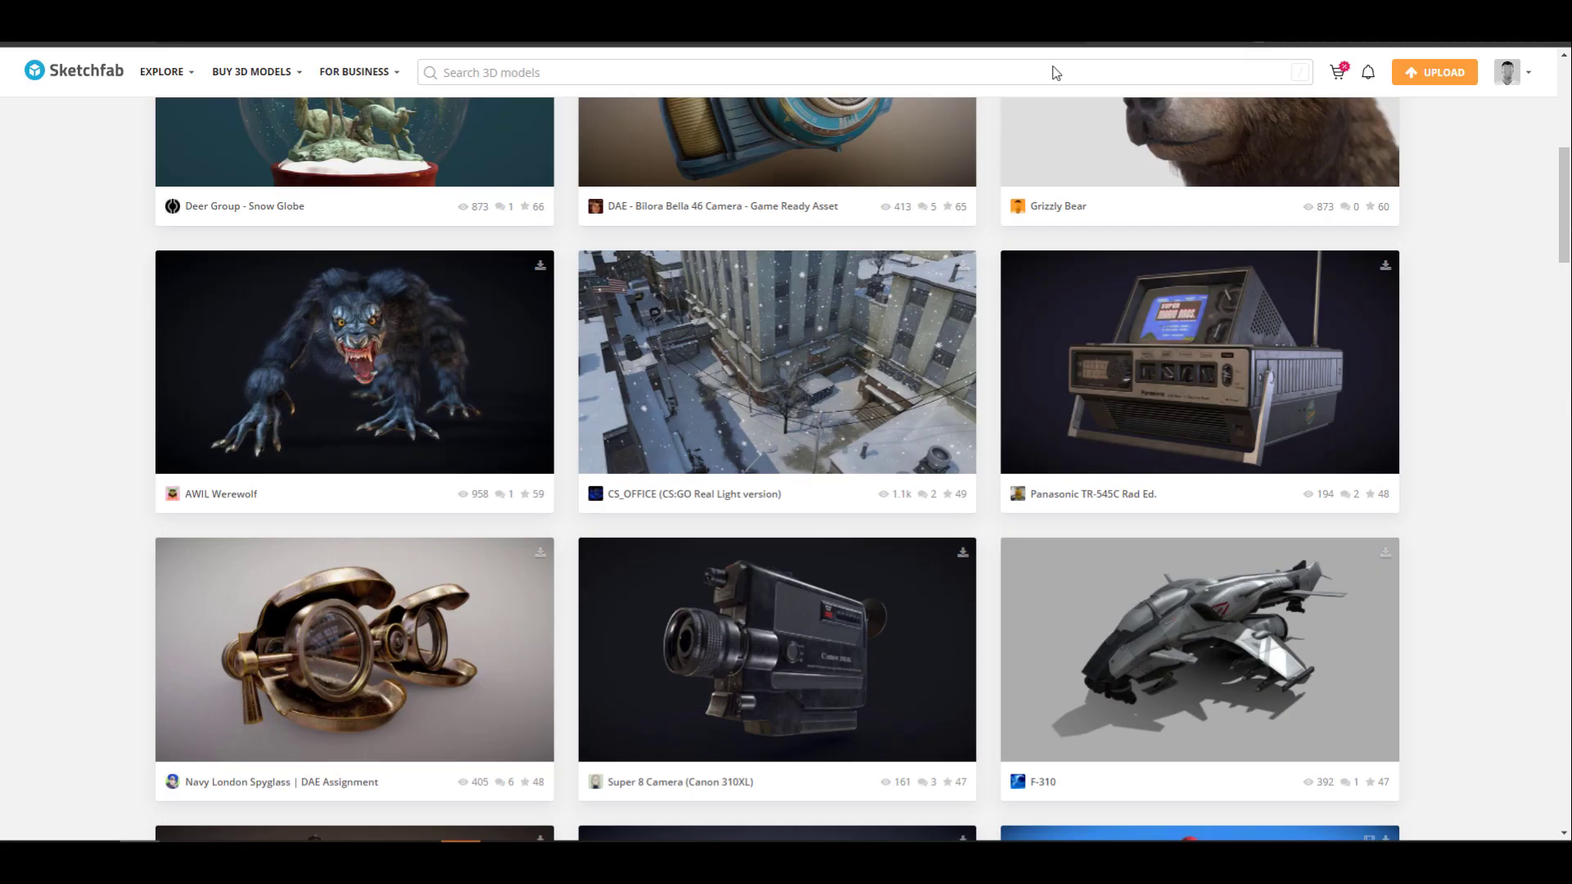
# Open Sketchfab's listing of downloadable models.
pyautogui.scroll(10, 616, 537)
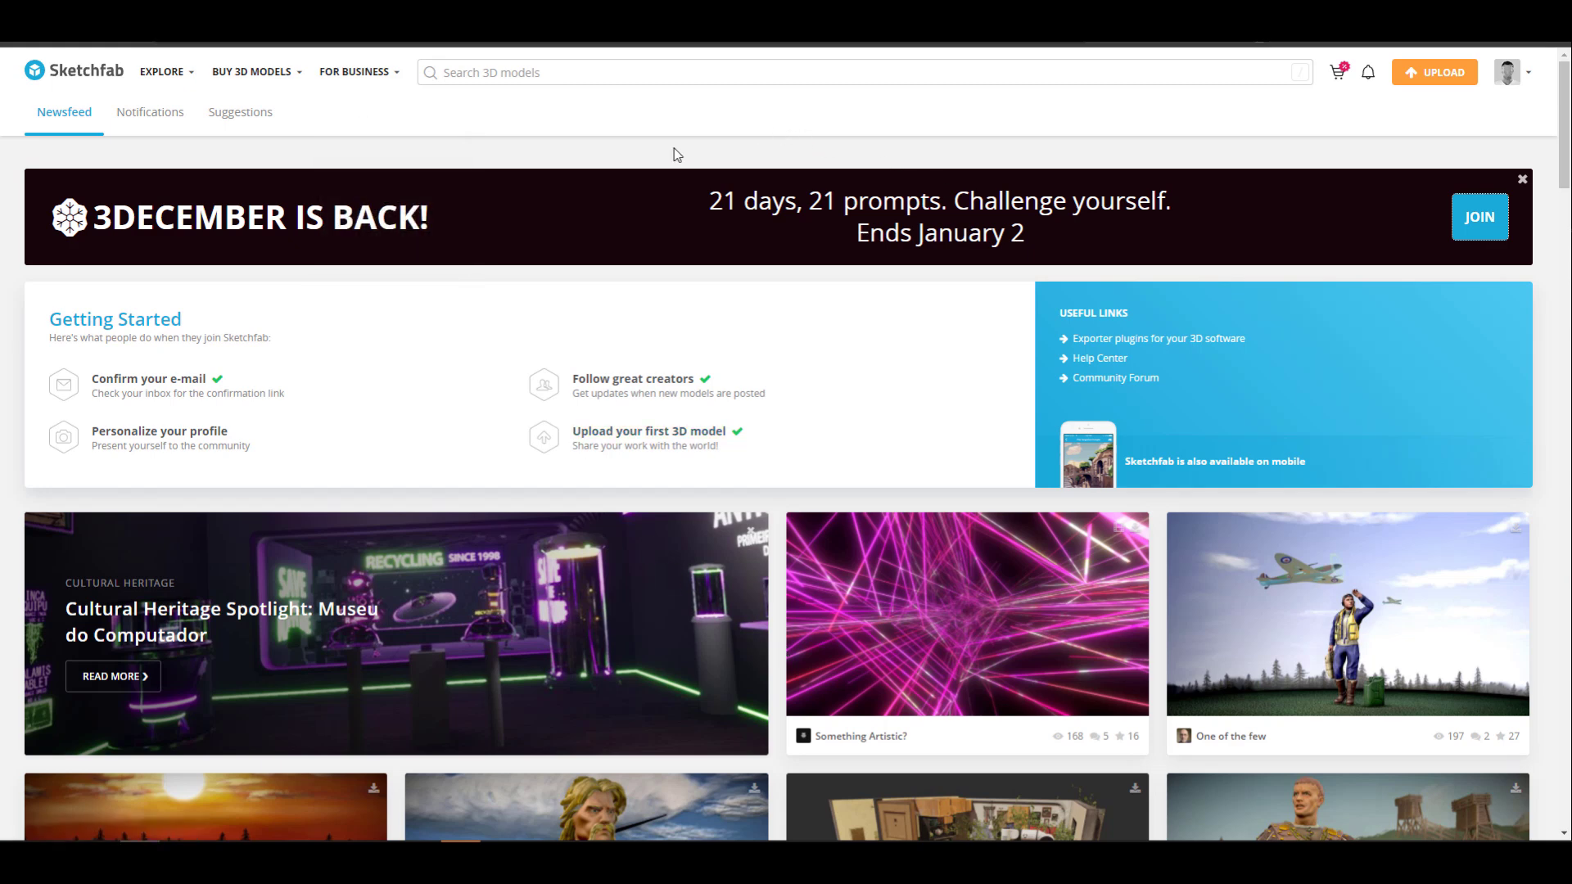
pyautogui.moveTo(163, 79)
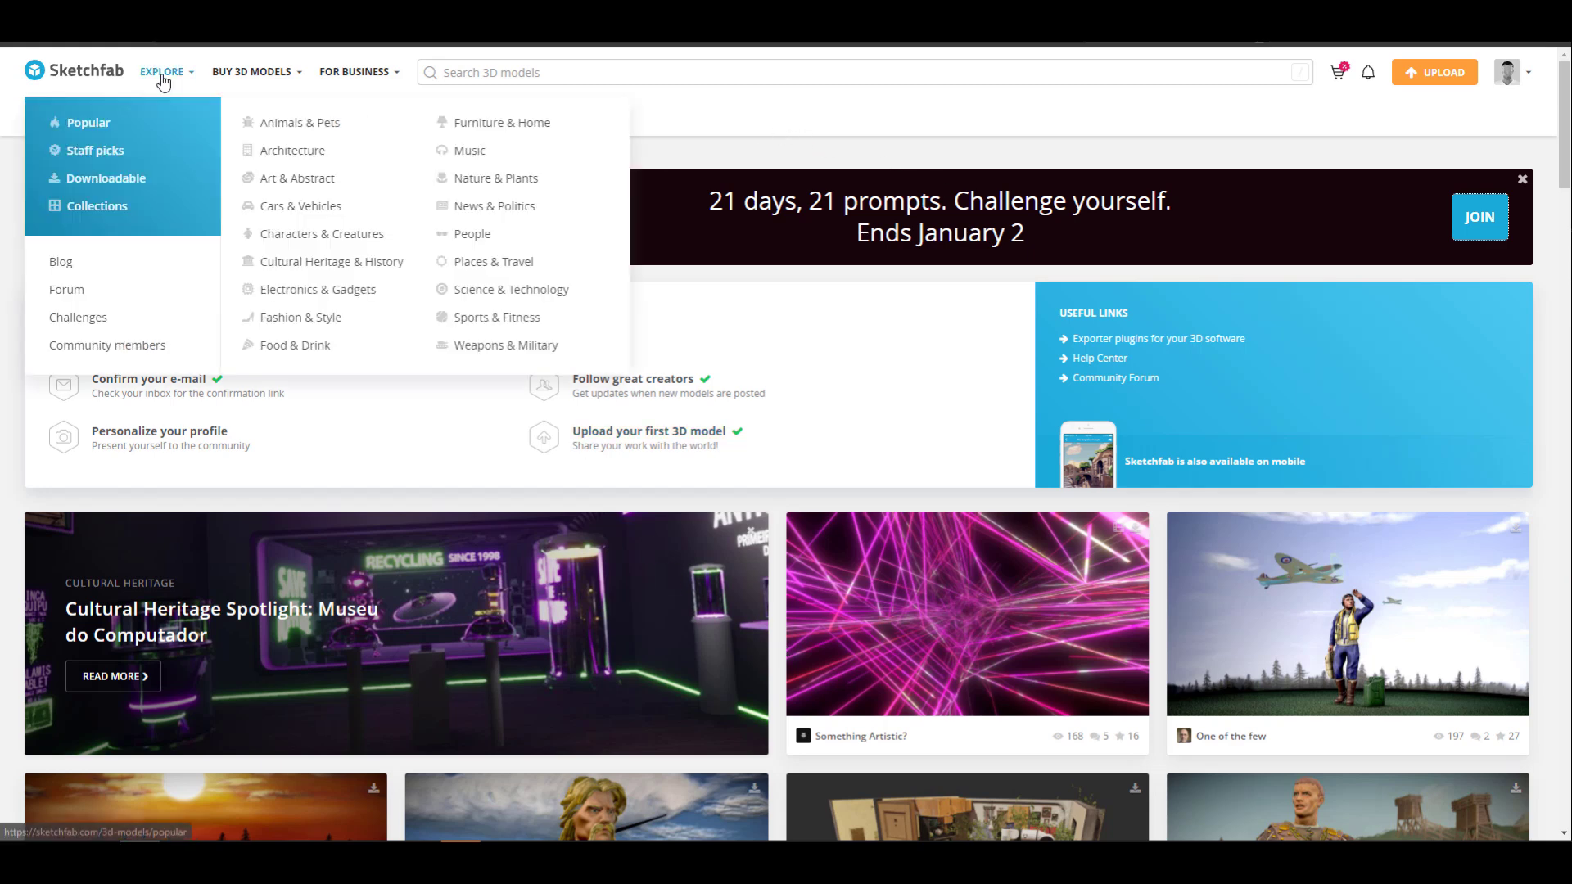
pyautogui.click(114, 182)
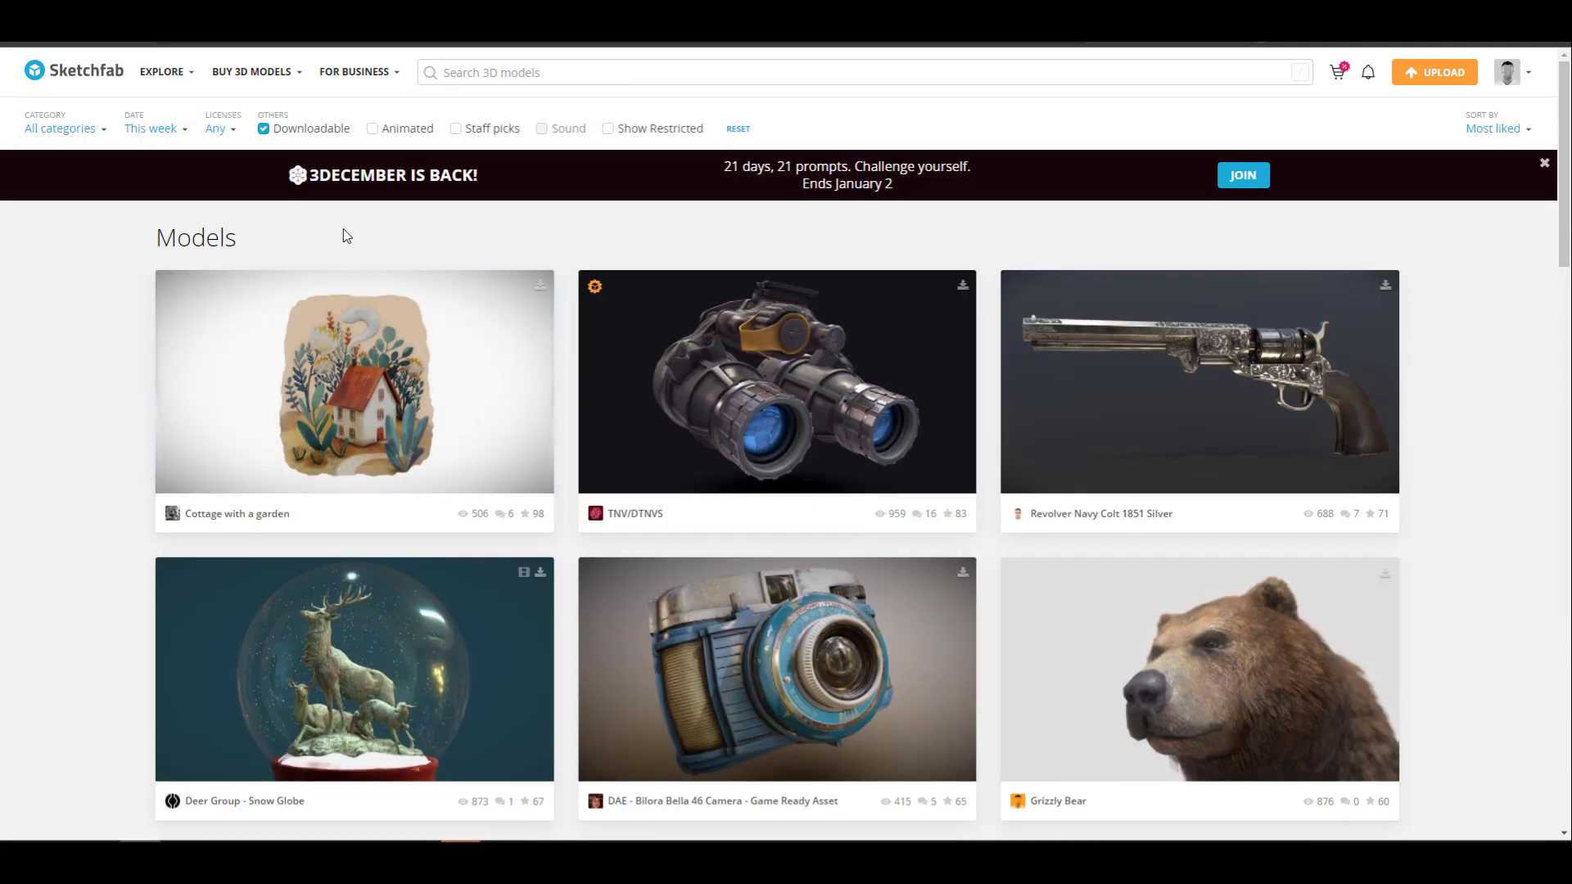
# Browse the downloadable models, open the DAE - Bilora Bella 46 Camera model, and view it zoomed out from another angle.
pyautogui.scroll(-2, 360, 245)
pyautogui.scroll(-7, 364, 252)
pyautogui.scroll(7, 778, 408)
pyautogui.click(733, 546)
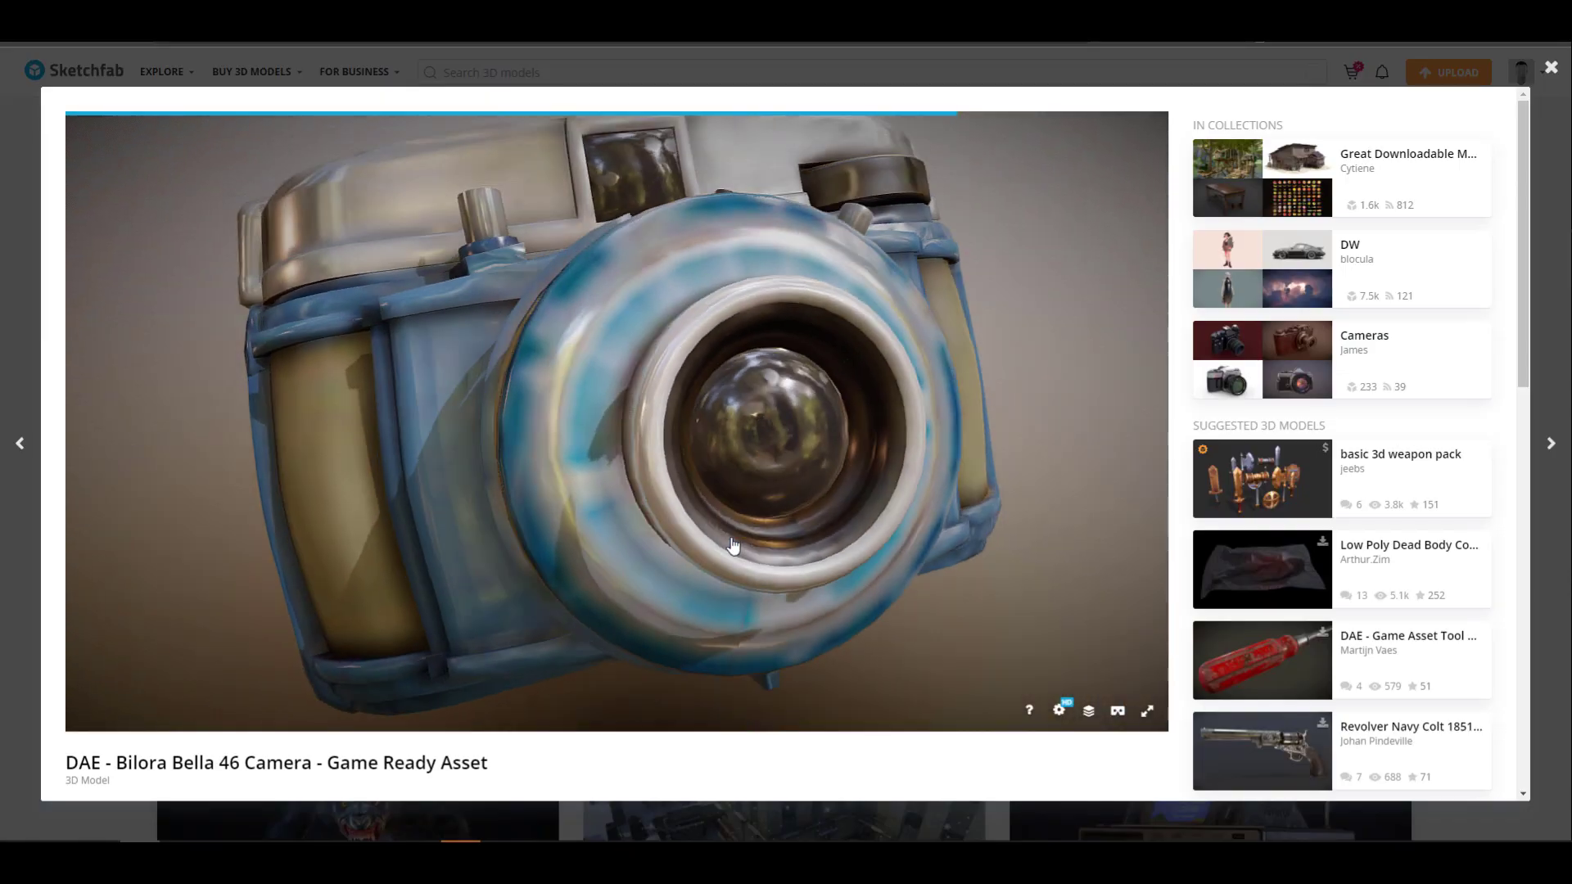
pyautogui.scroll(-5, 732, 546)
pyautogui.moveTo(721, 491); pyautogui.dragTo(1038, 561)
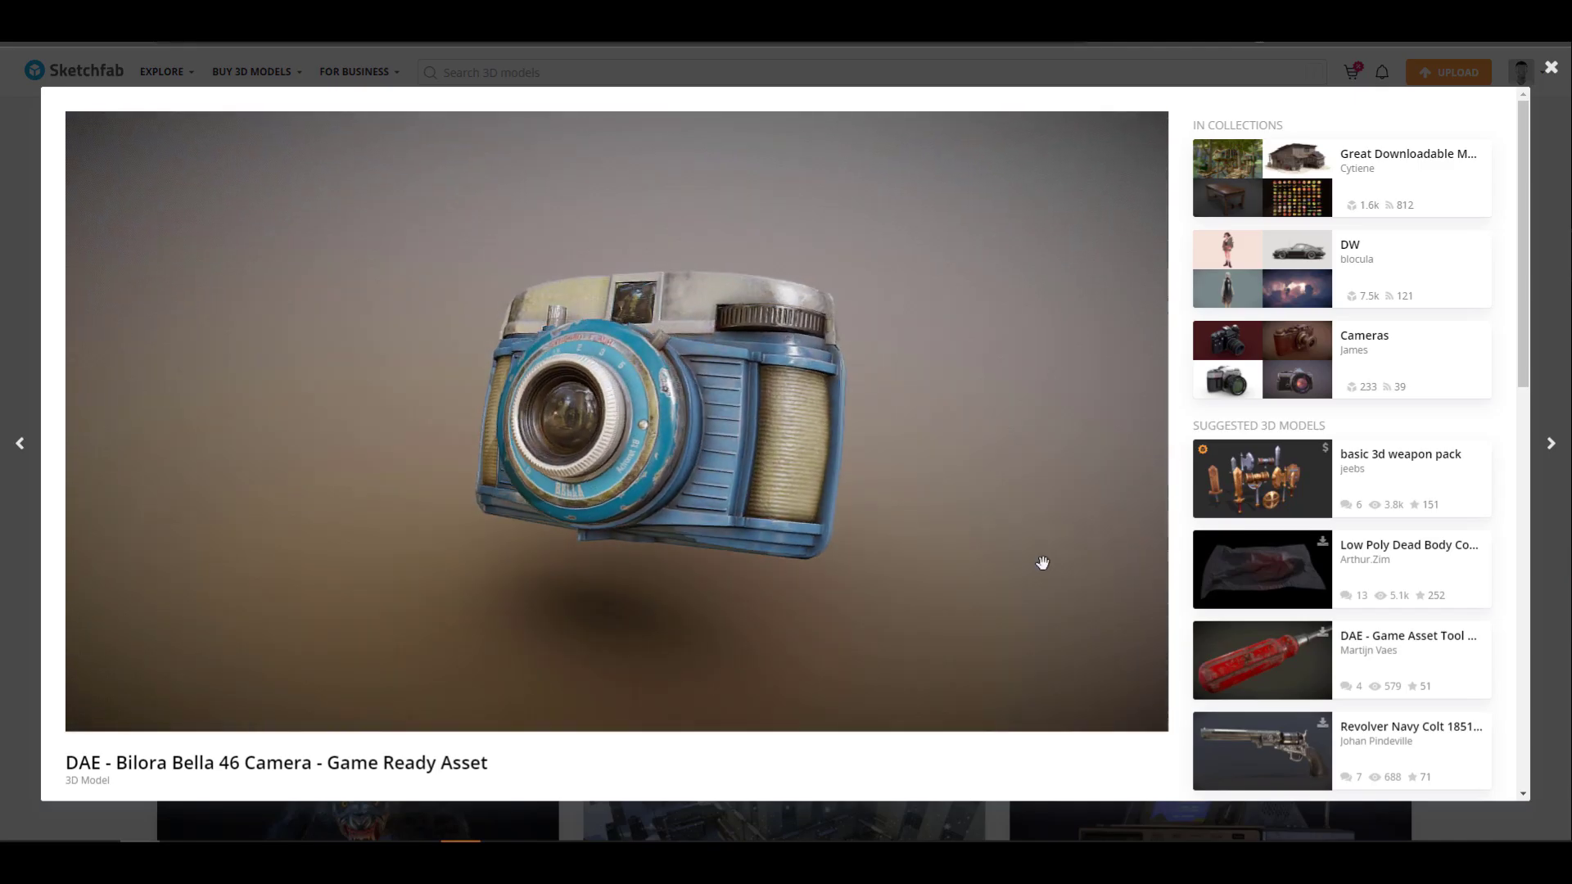
# Examine the camera model's download option, triangle and vertex details, licence and tags.
pyautogui.scroll(-1, 1196, 571)
pyautogui.scroll(-7, 1196, 570)
pyautogui.scroll(4, 387, 658)
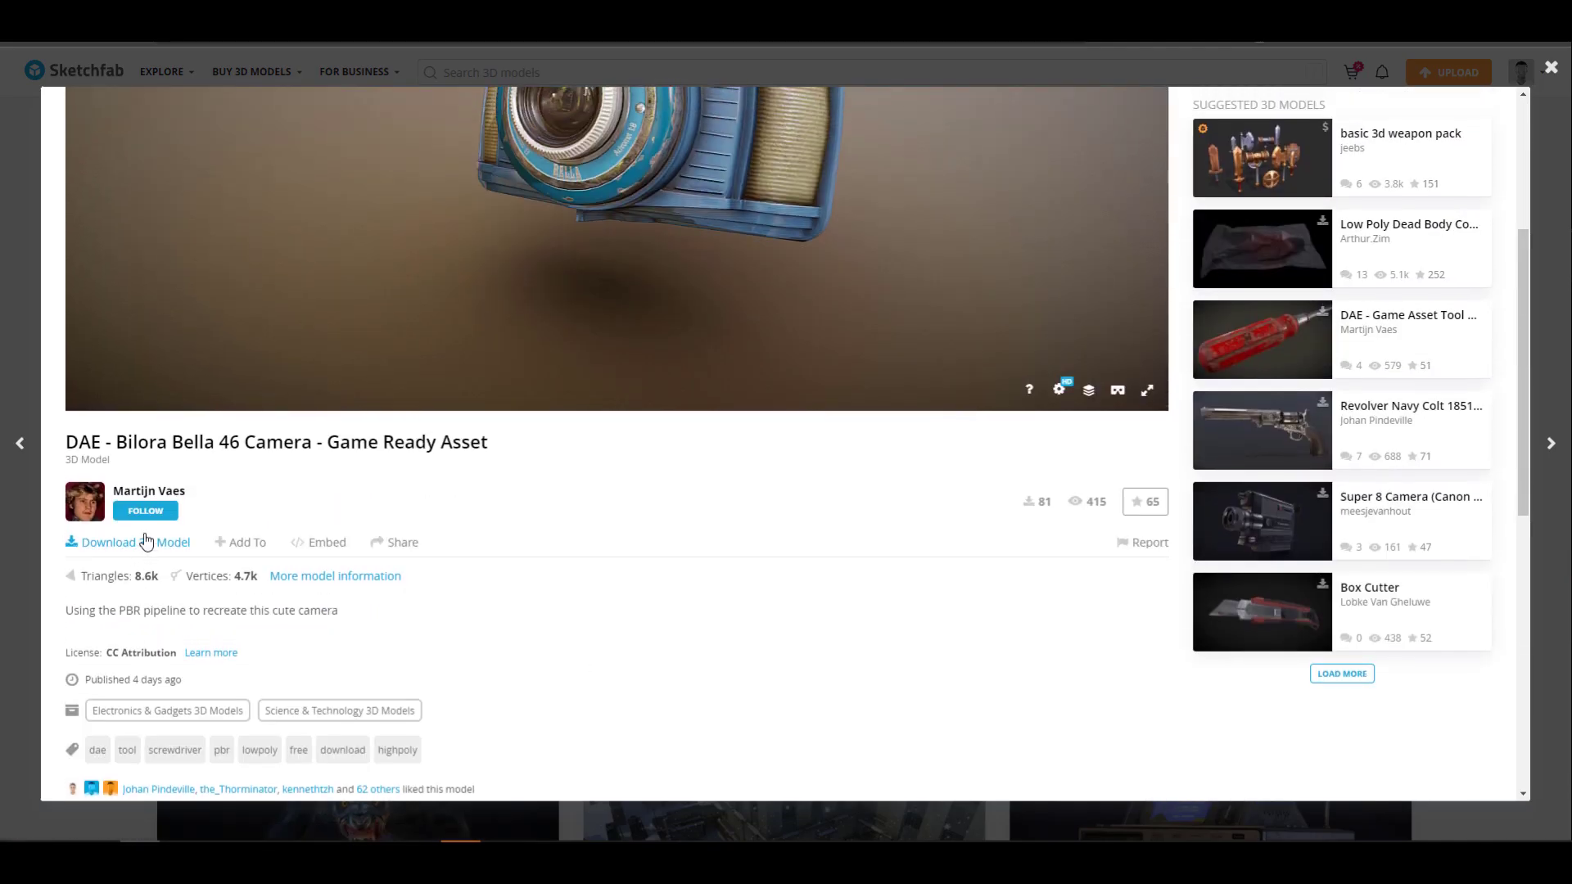
pyautogui.scroll(4, 658, 561)
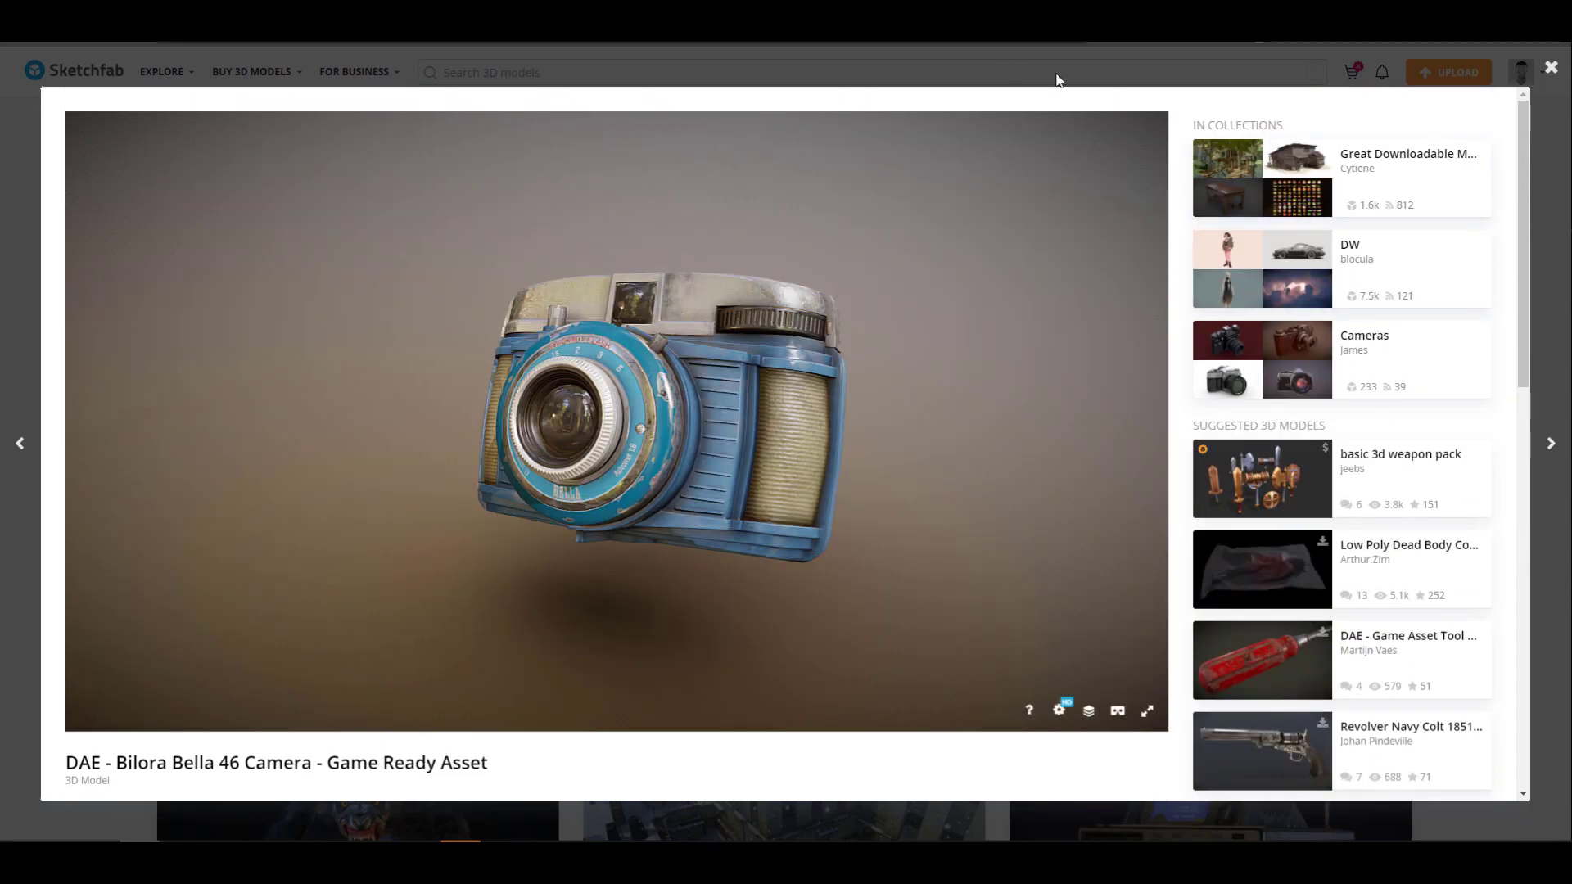
# Close the camera model's preview and go back through the previously visited Sketchfab pages.
pyautogui.click(1553, 71)
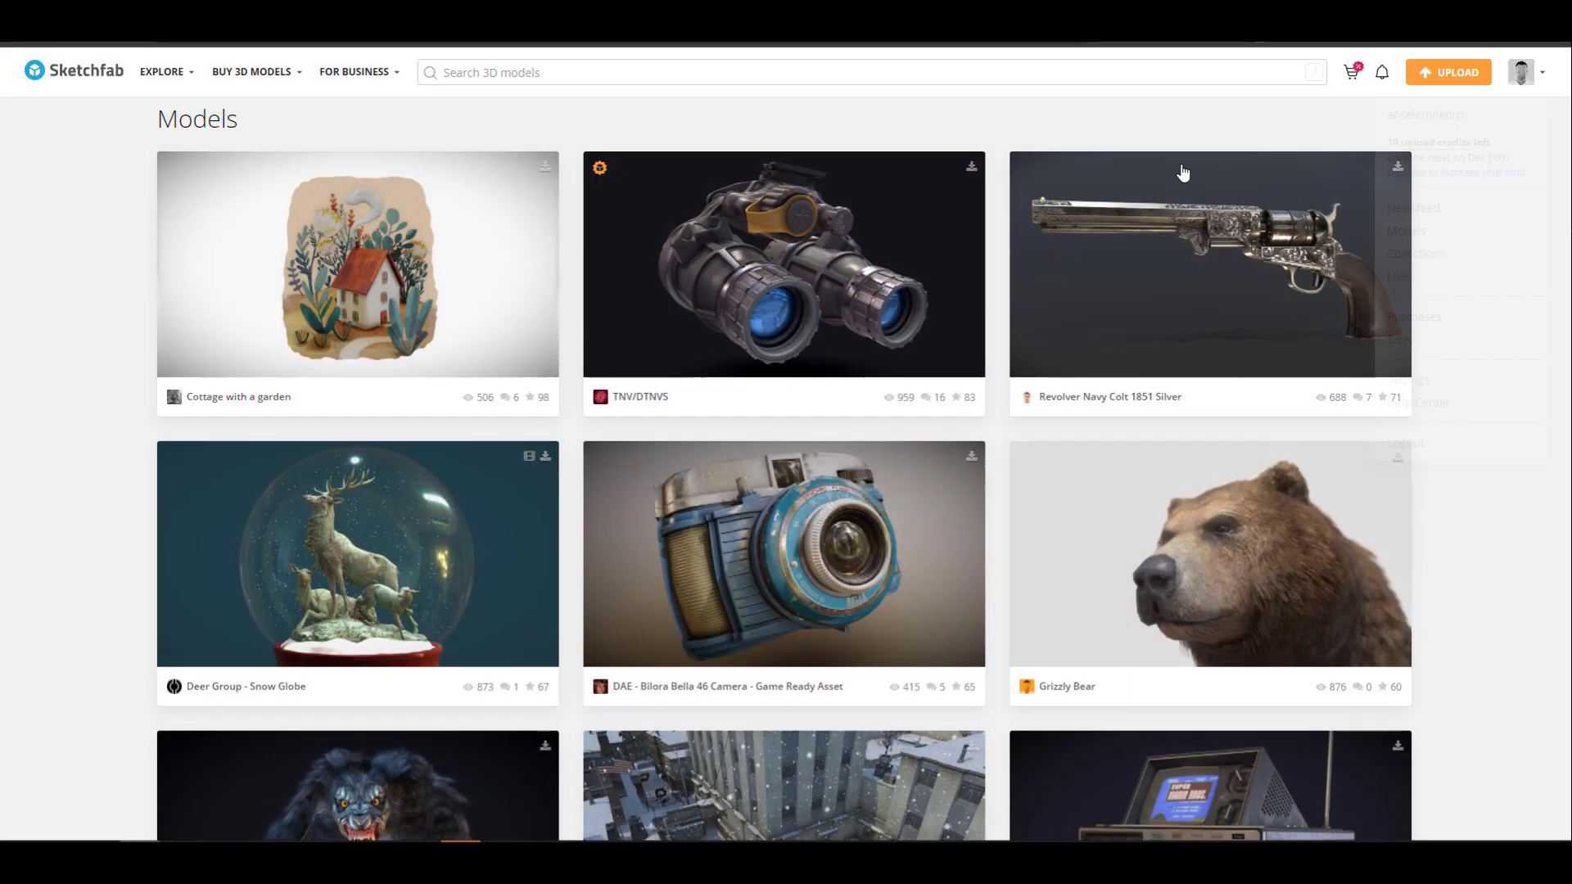
pyautogui.click(27, 37)
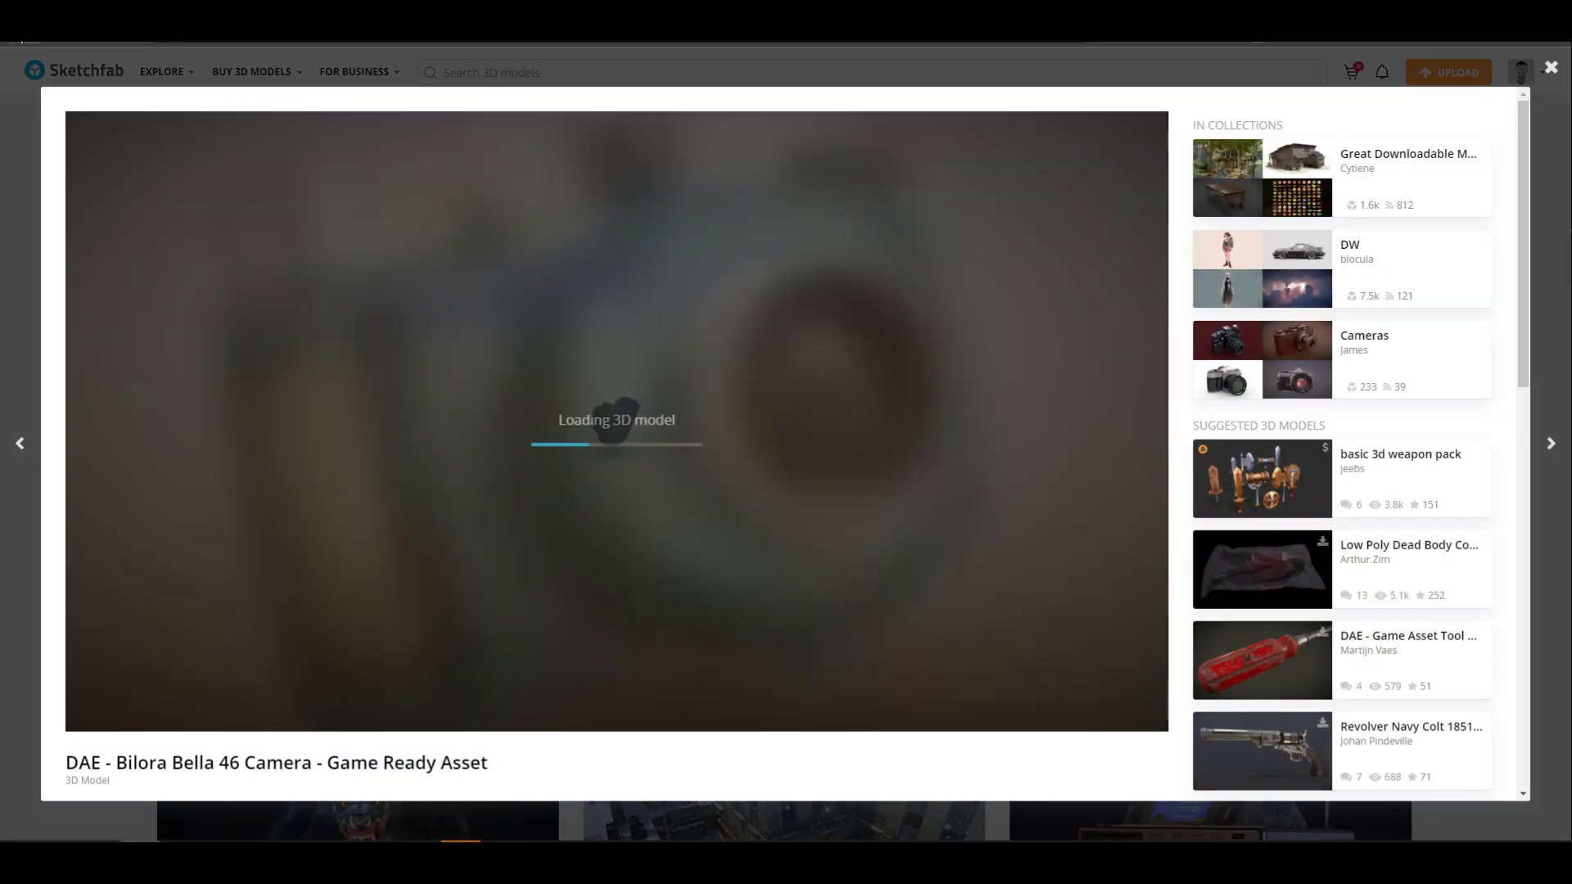
pyautogui.click(22, 40)
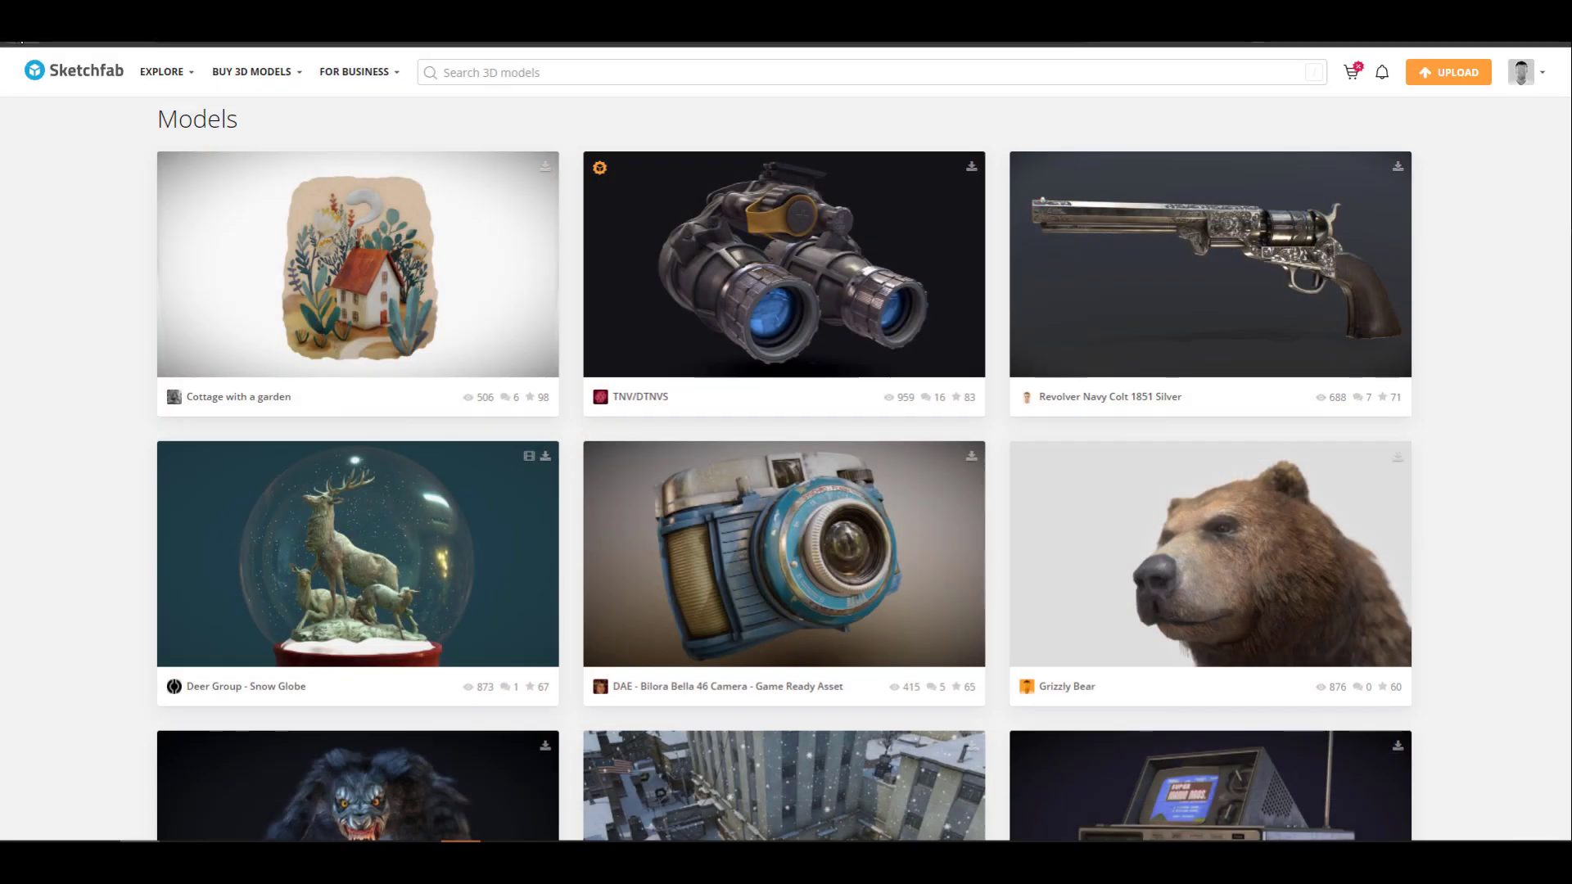
pyautogui.click(22, 40)
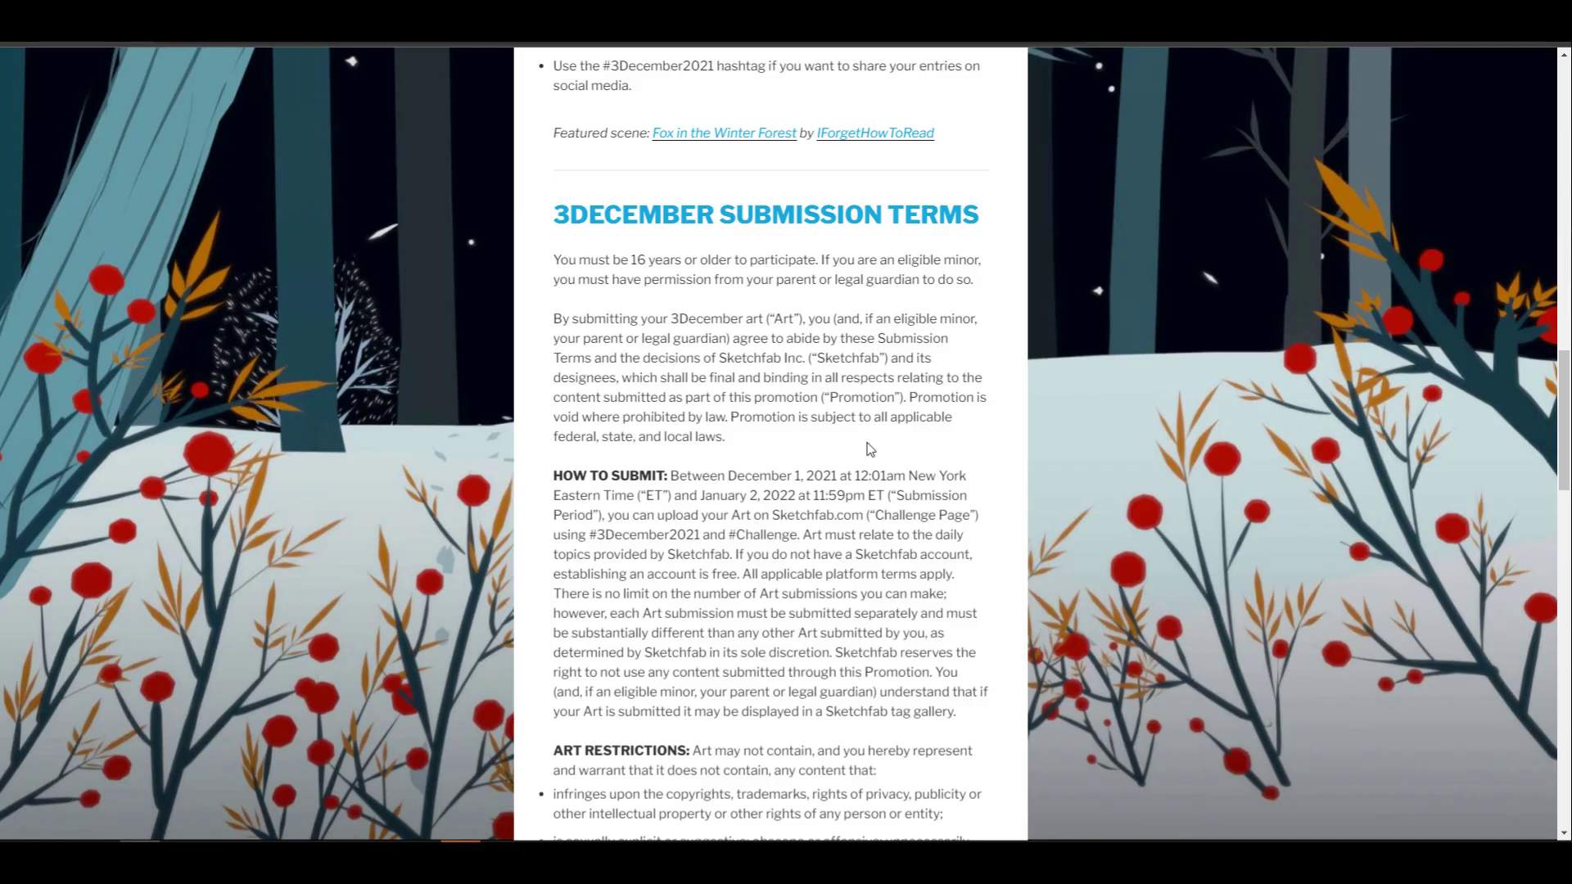
# Read the 3December challenge page's daily prompt list, entry instructions and submission terms.
pyautogui.scroll(13, 870, 449)
pyautogui.scroll(-8, 869, 449)
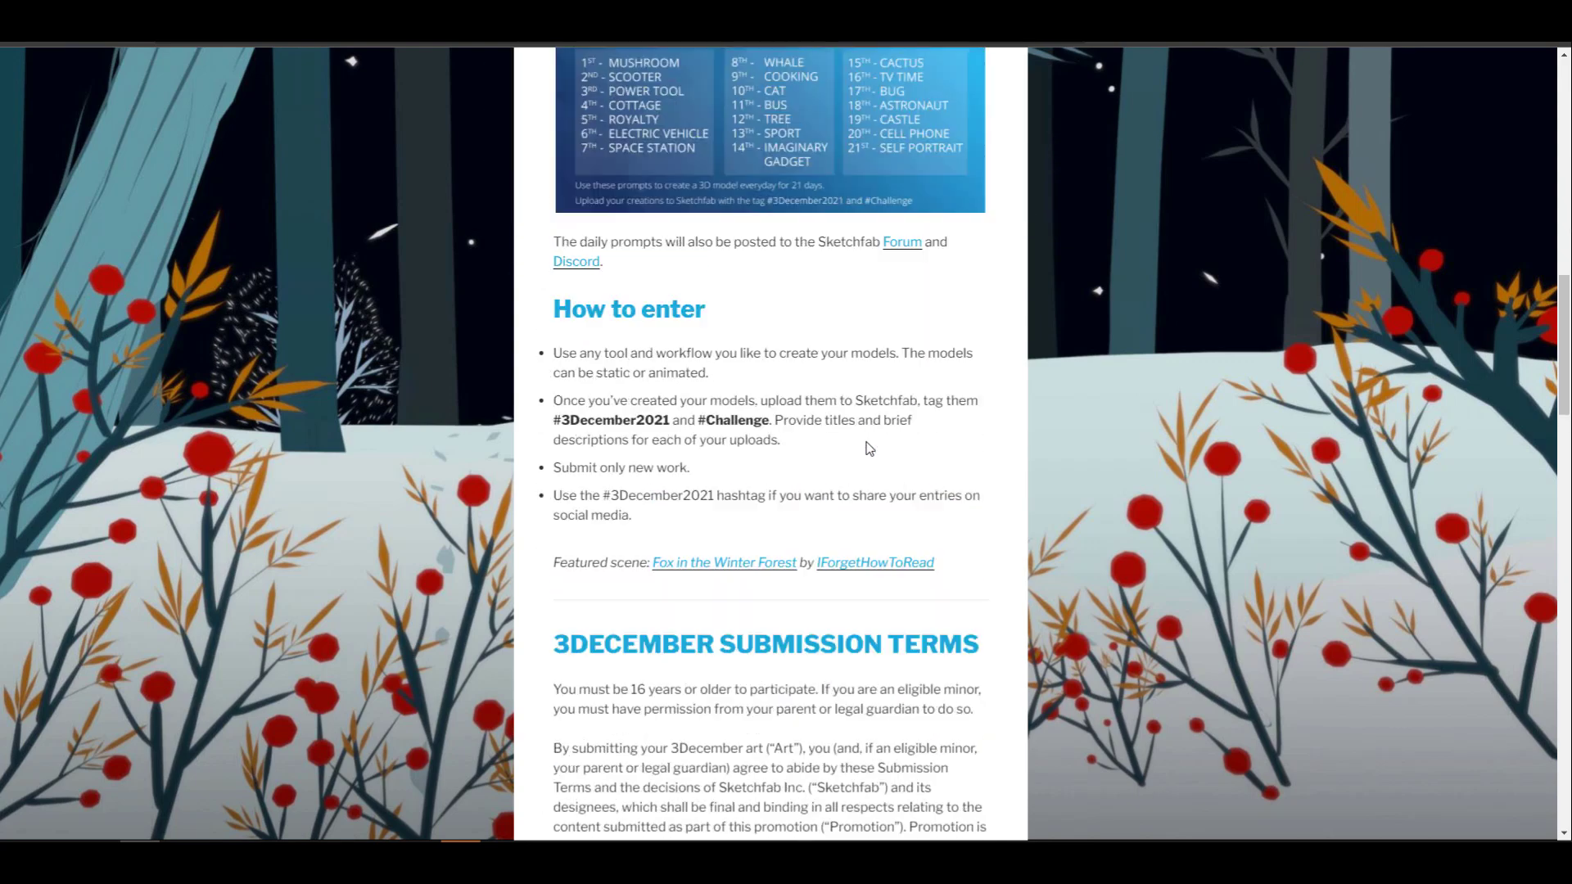
pyautogui.scroll(2, 870, 449)
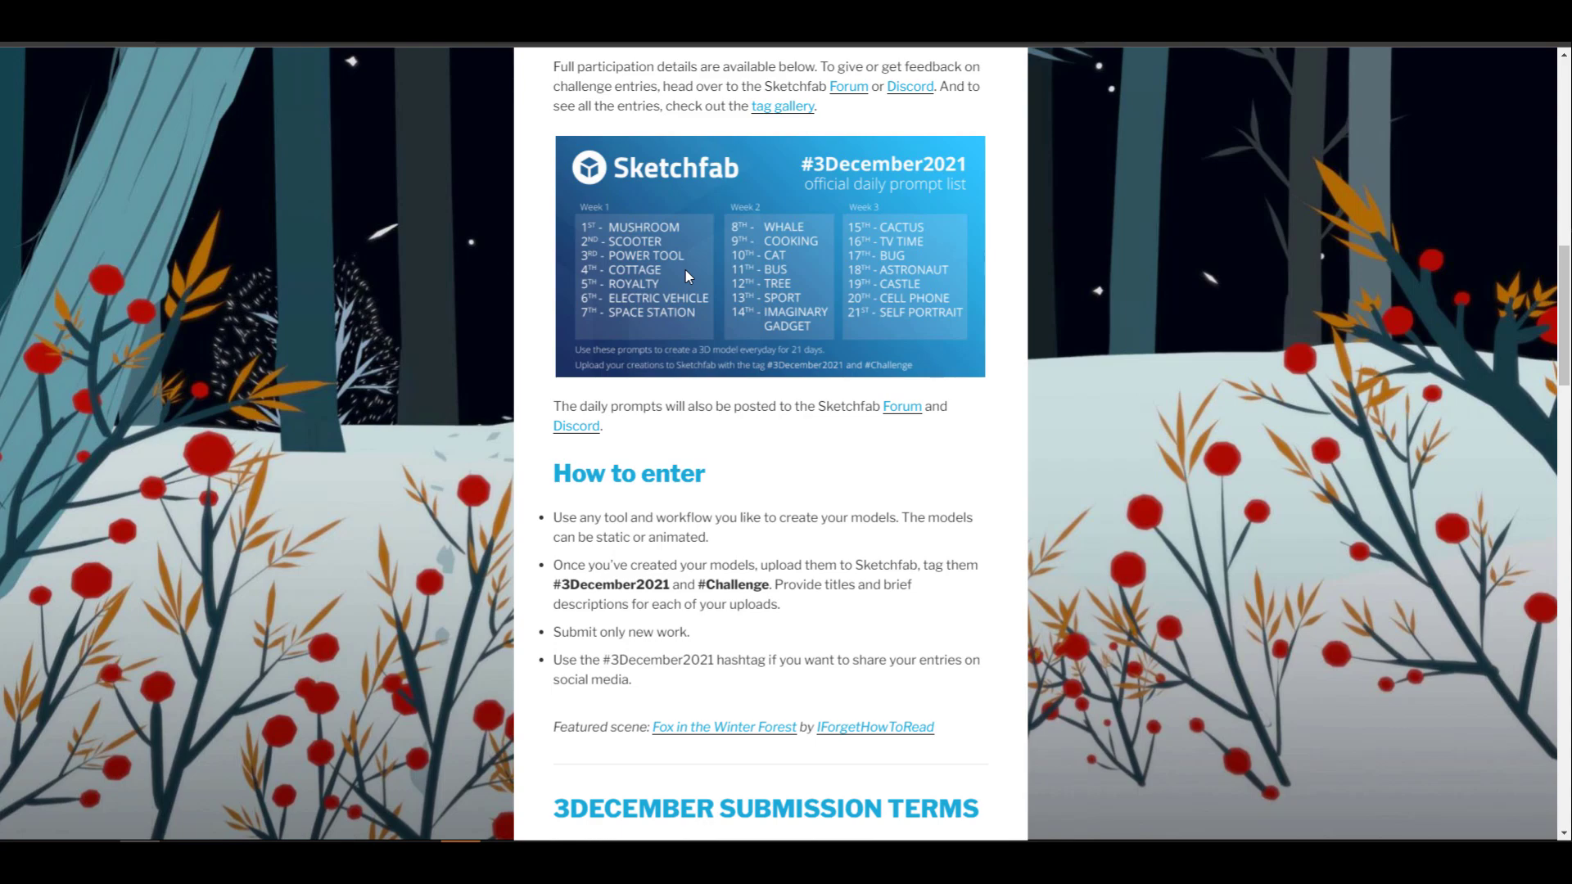
pyautogui.scroll(-3, 685, 378)
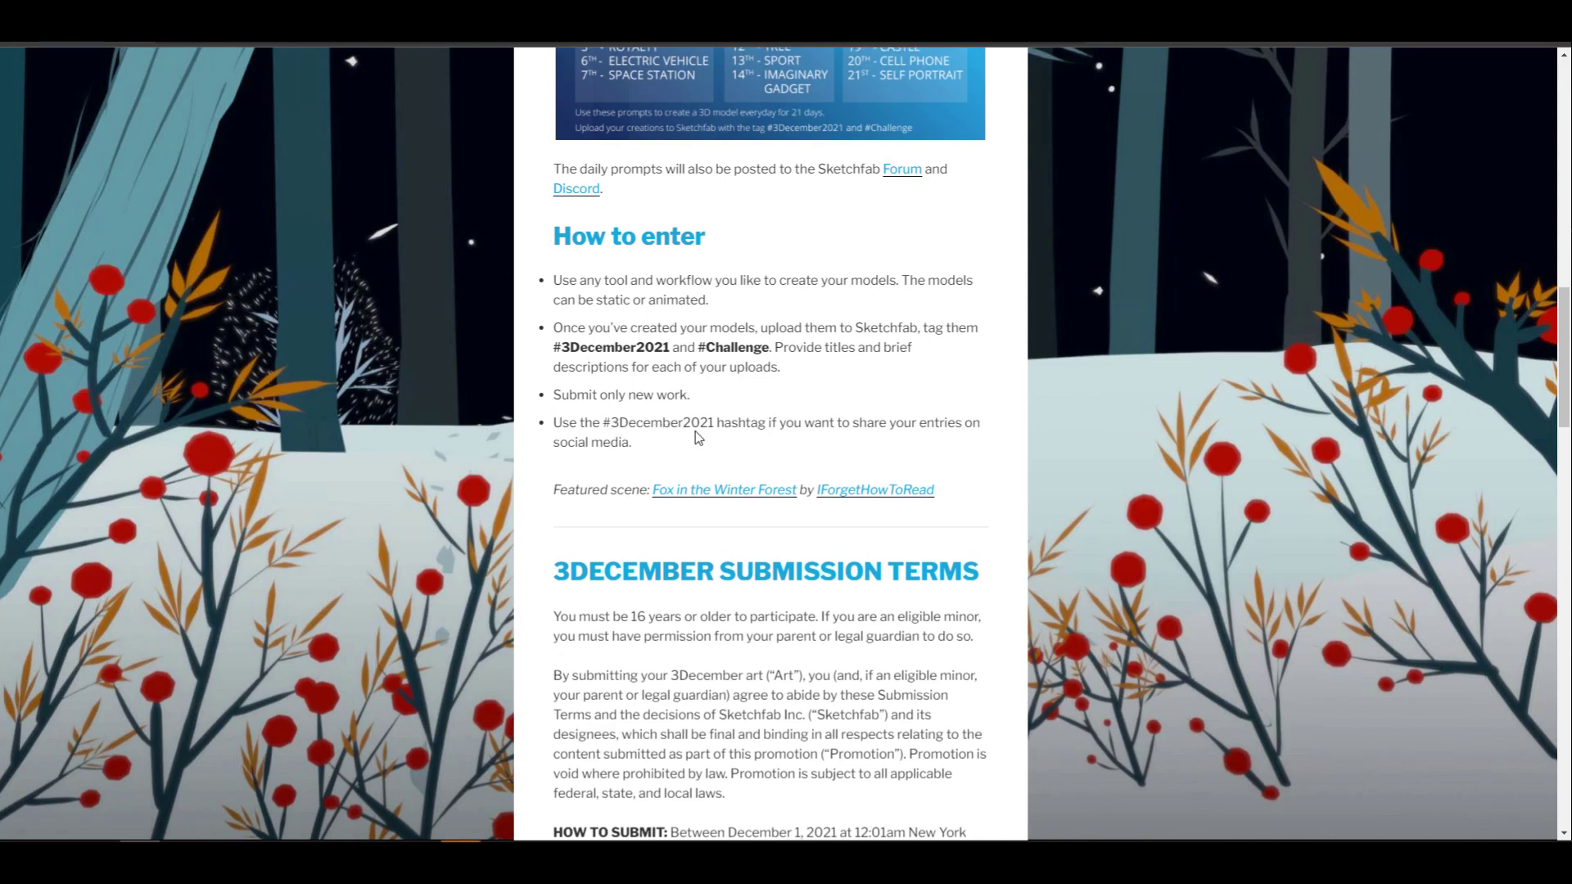
pyautogui.scroll(-7, 743, 405)
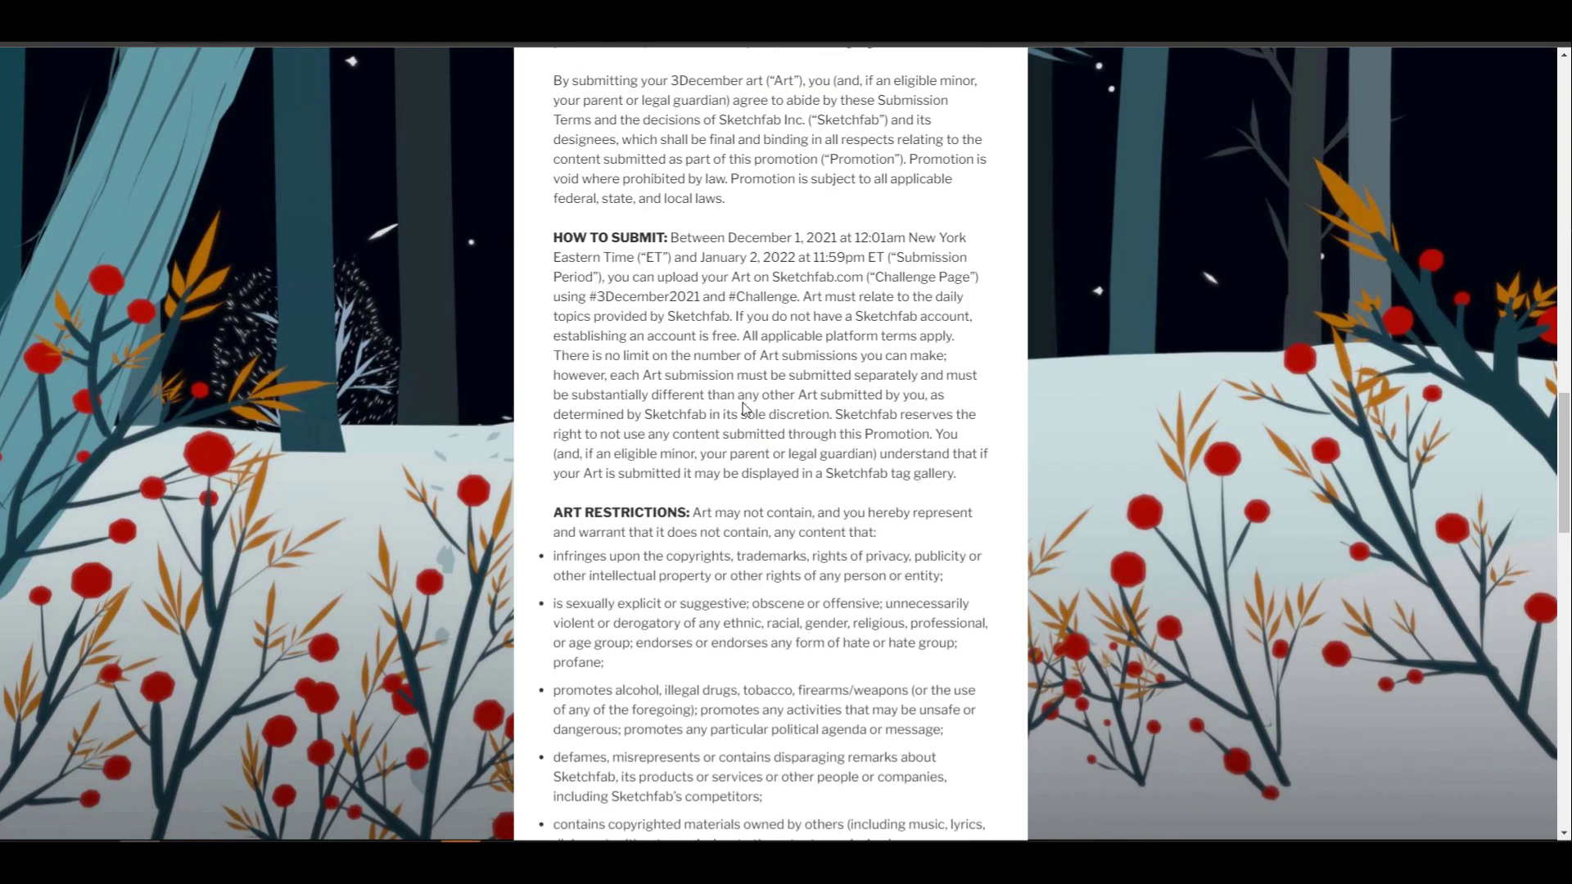
pyautogui.scroll(-10, 743, 407)
pyautogui.scroll(10, 746, 400)
pyautogui.scroll(15, 746, 400)
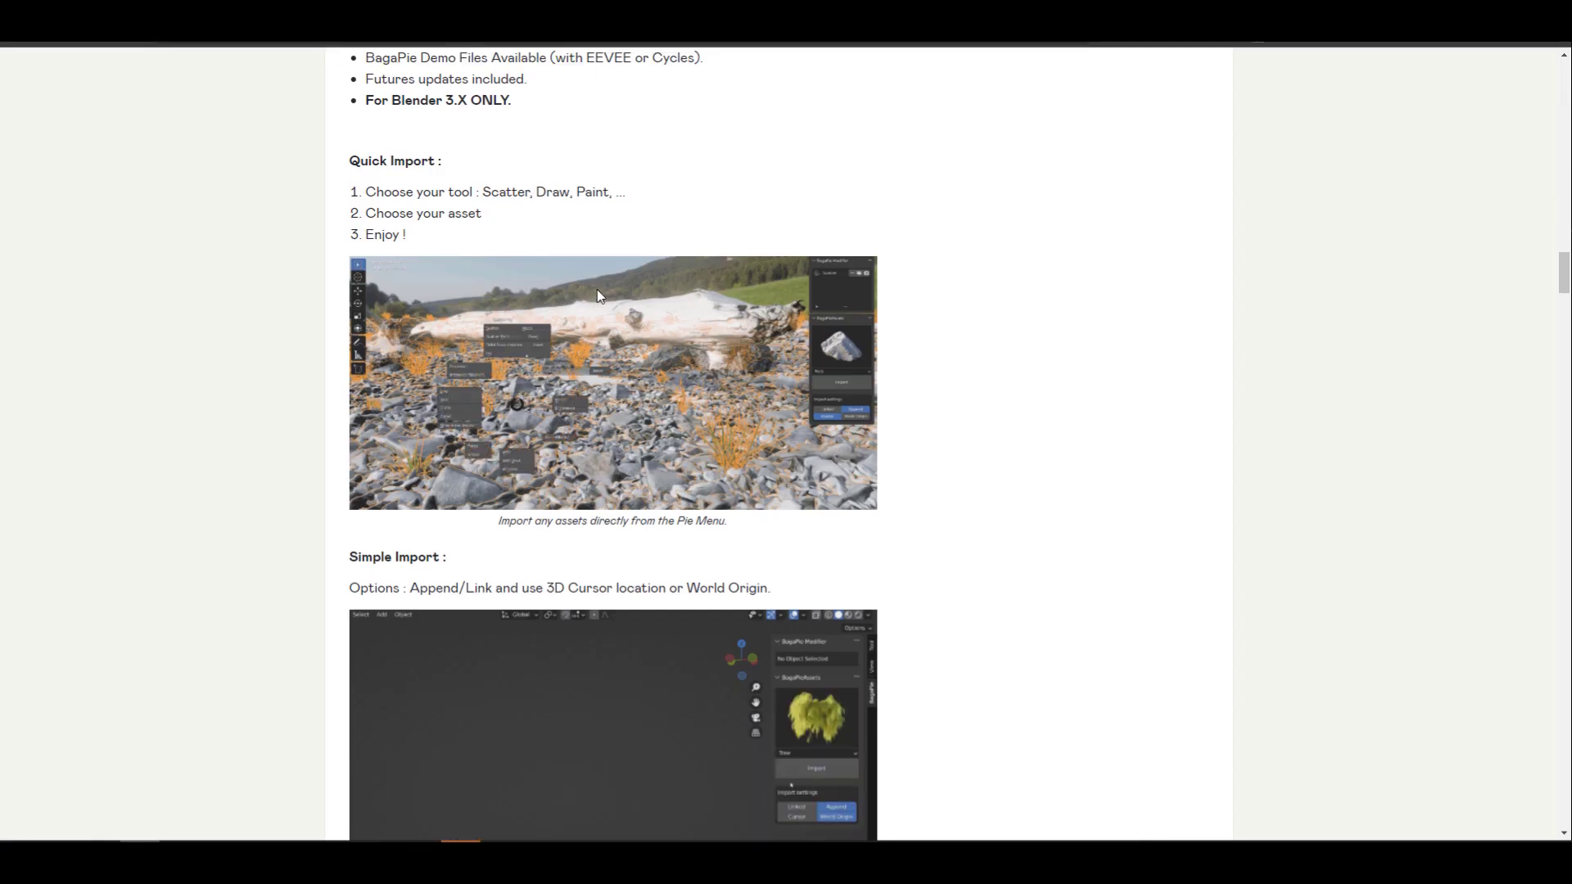
# Review the feature lists and demo images on the BagaPie Assets and BagaPie Modifier product pages.
pyautogui.scroll(-10, 597, 289)
pyautogui.scroll(15, 597, 288)
pyautogui.scroll(10, 597, 294)
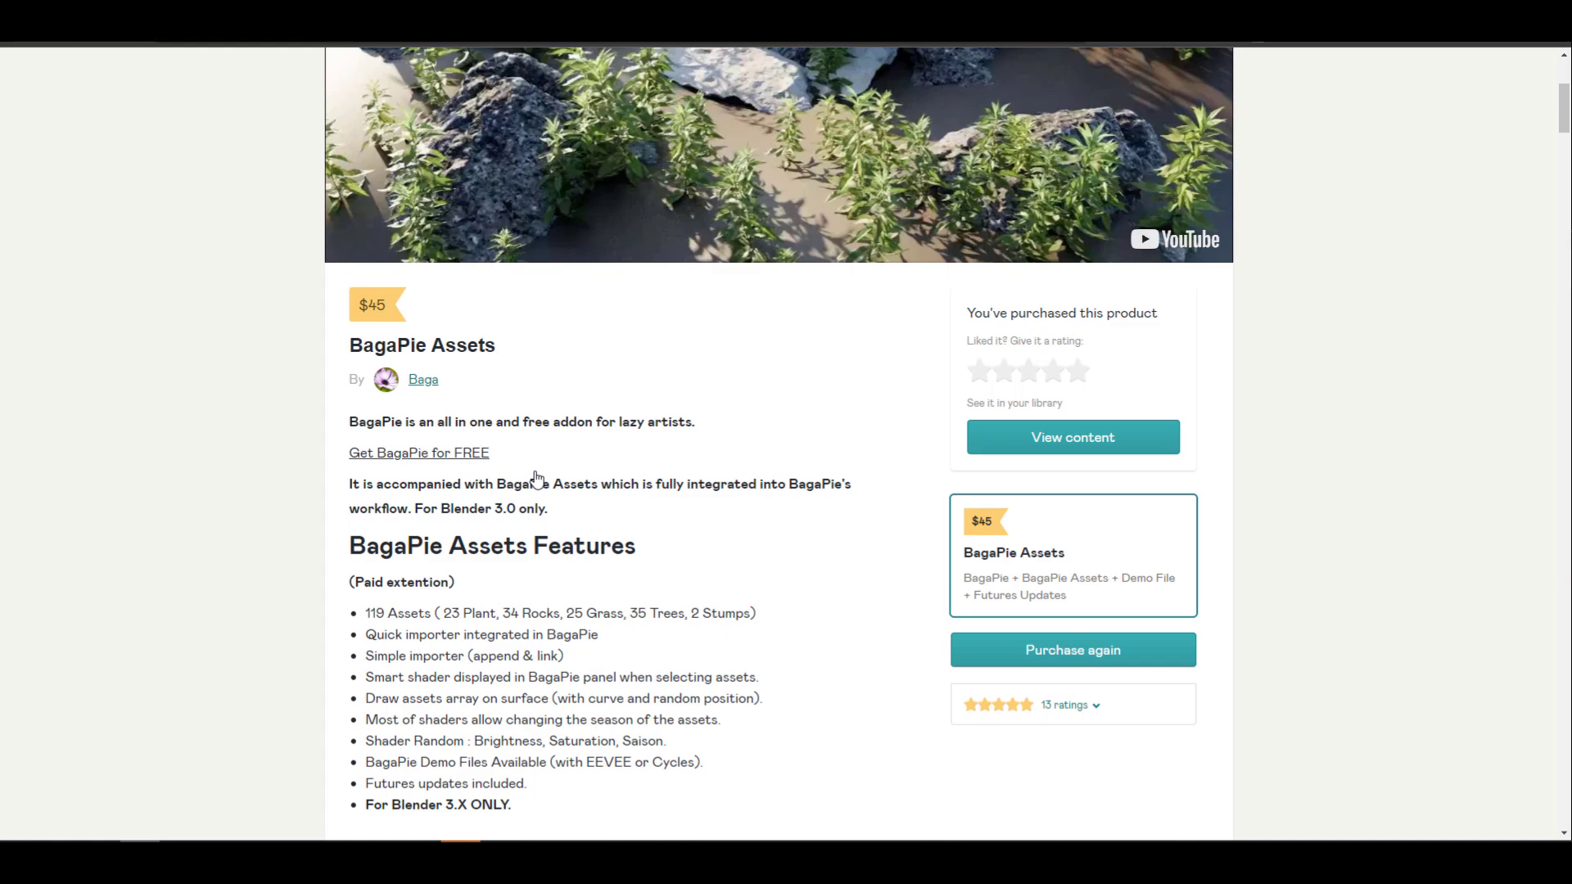
pyautogui.scroll(-7, 536, 479)
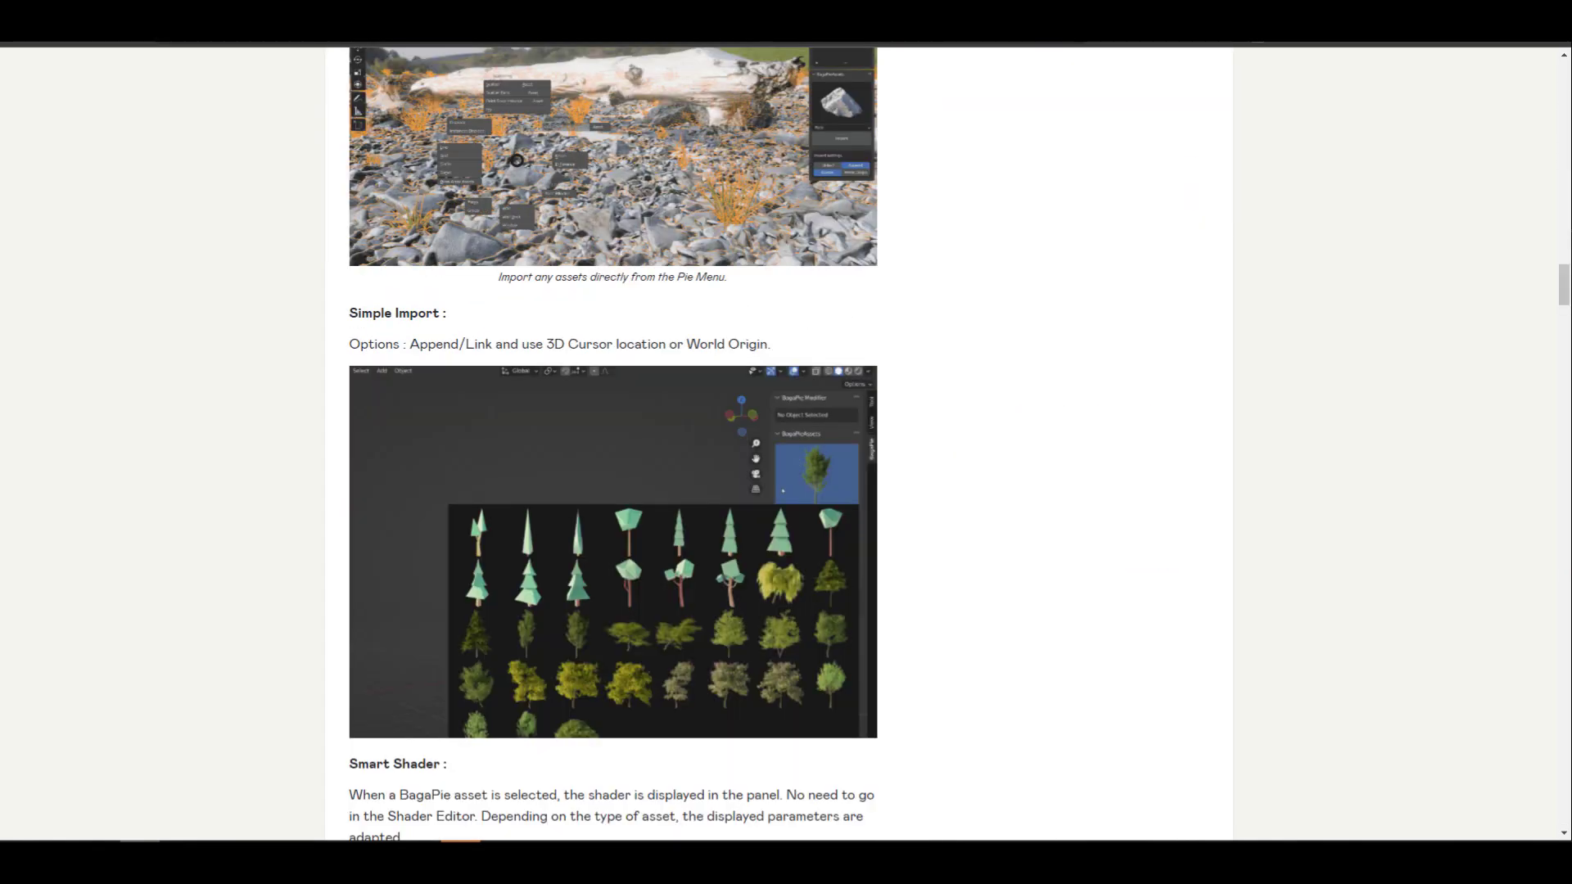
pyautogui.scroll(20, 741, 419)
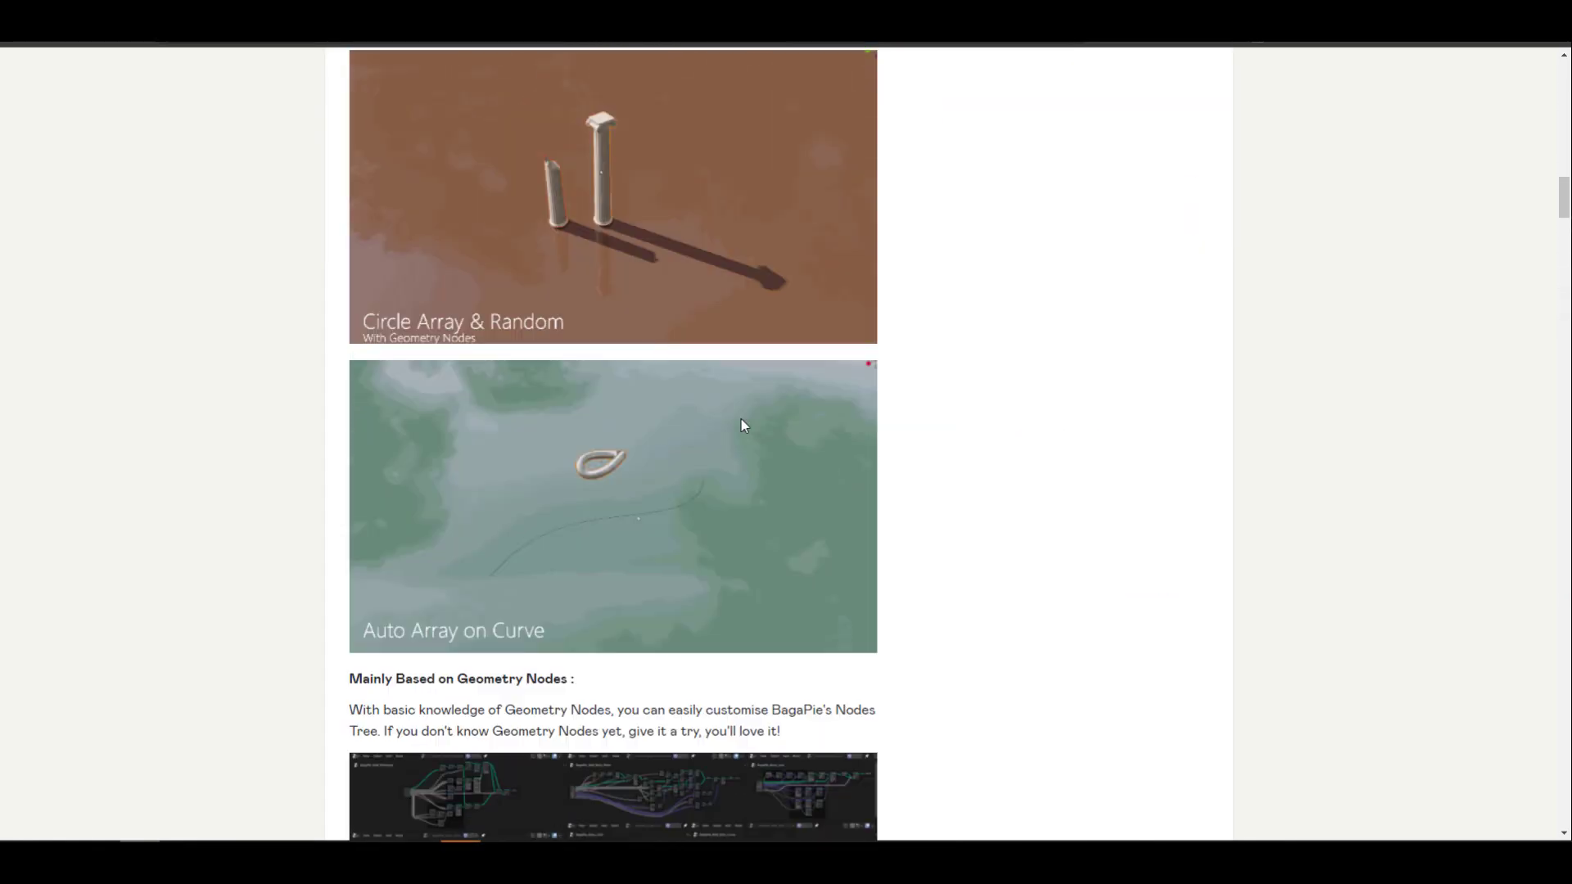
pyautogui.scroll(20, 743, 425)
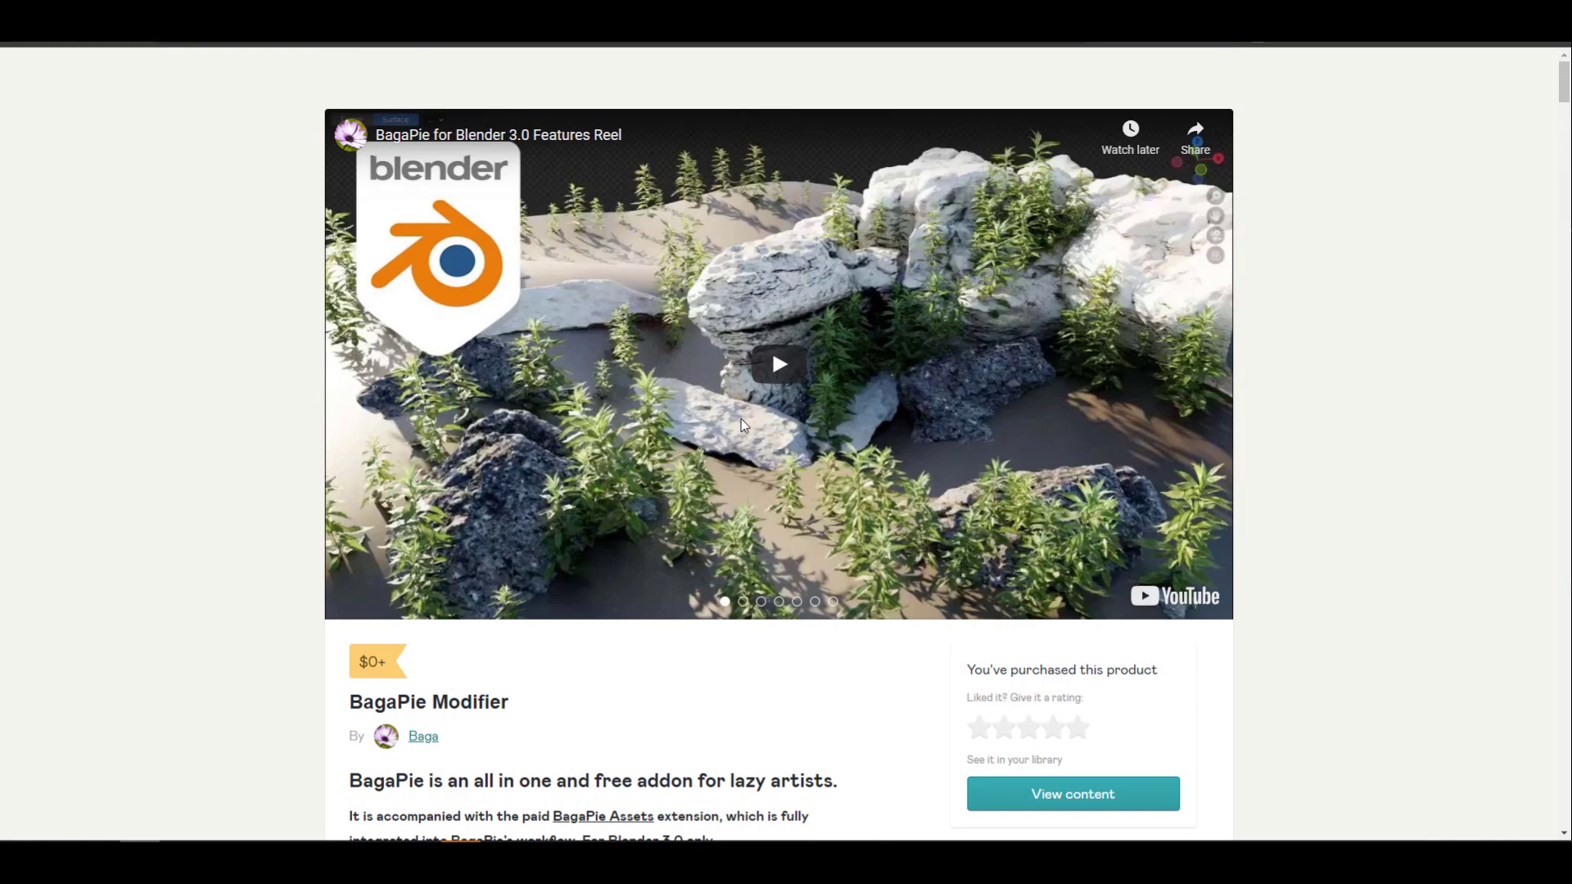